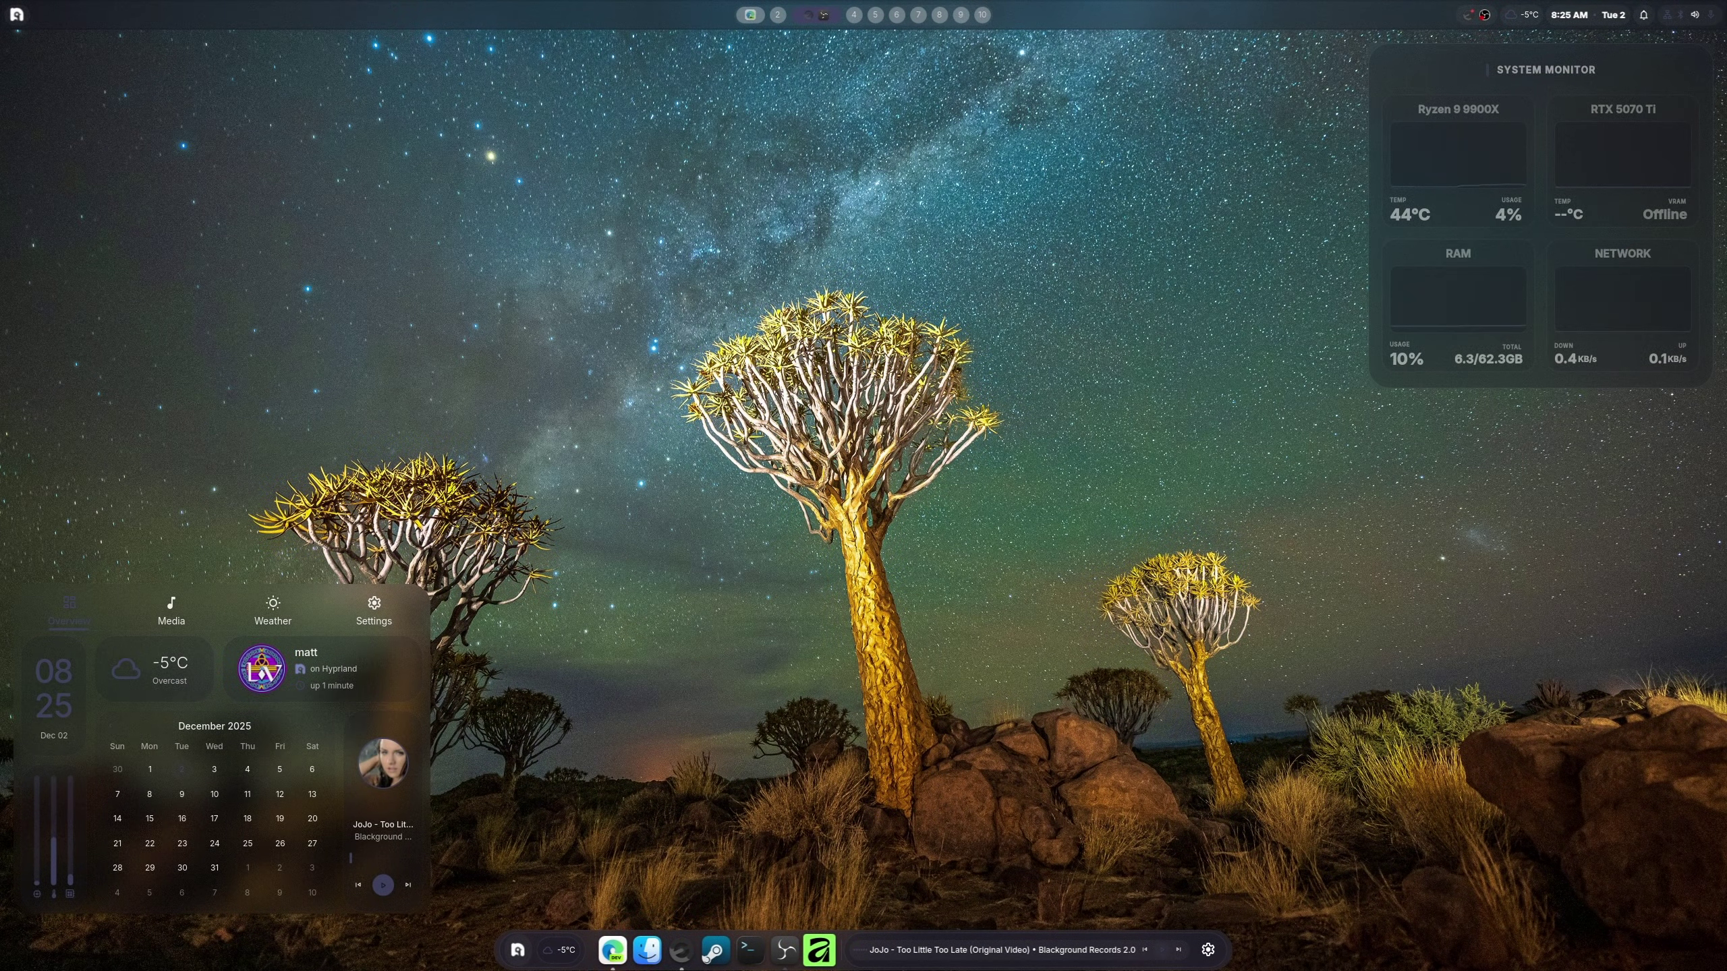
# Switch to workspace 2 and open Settings from the dock's gear icon
pyautogui.press('super+2')
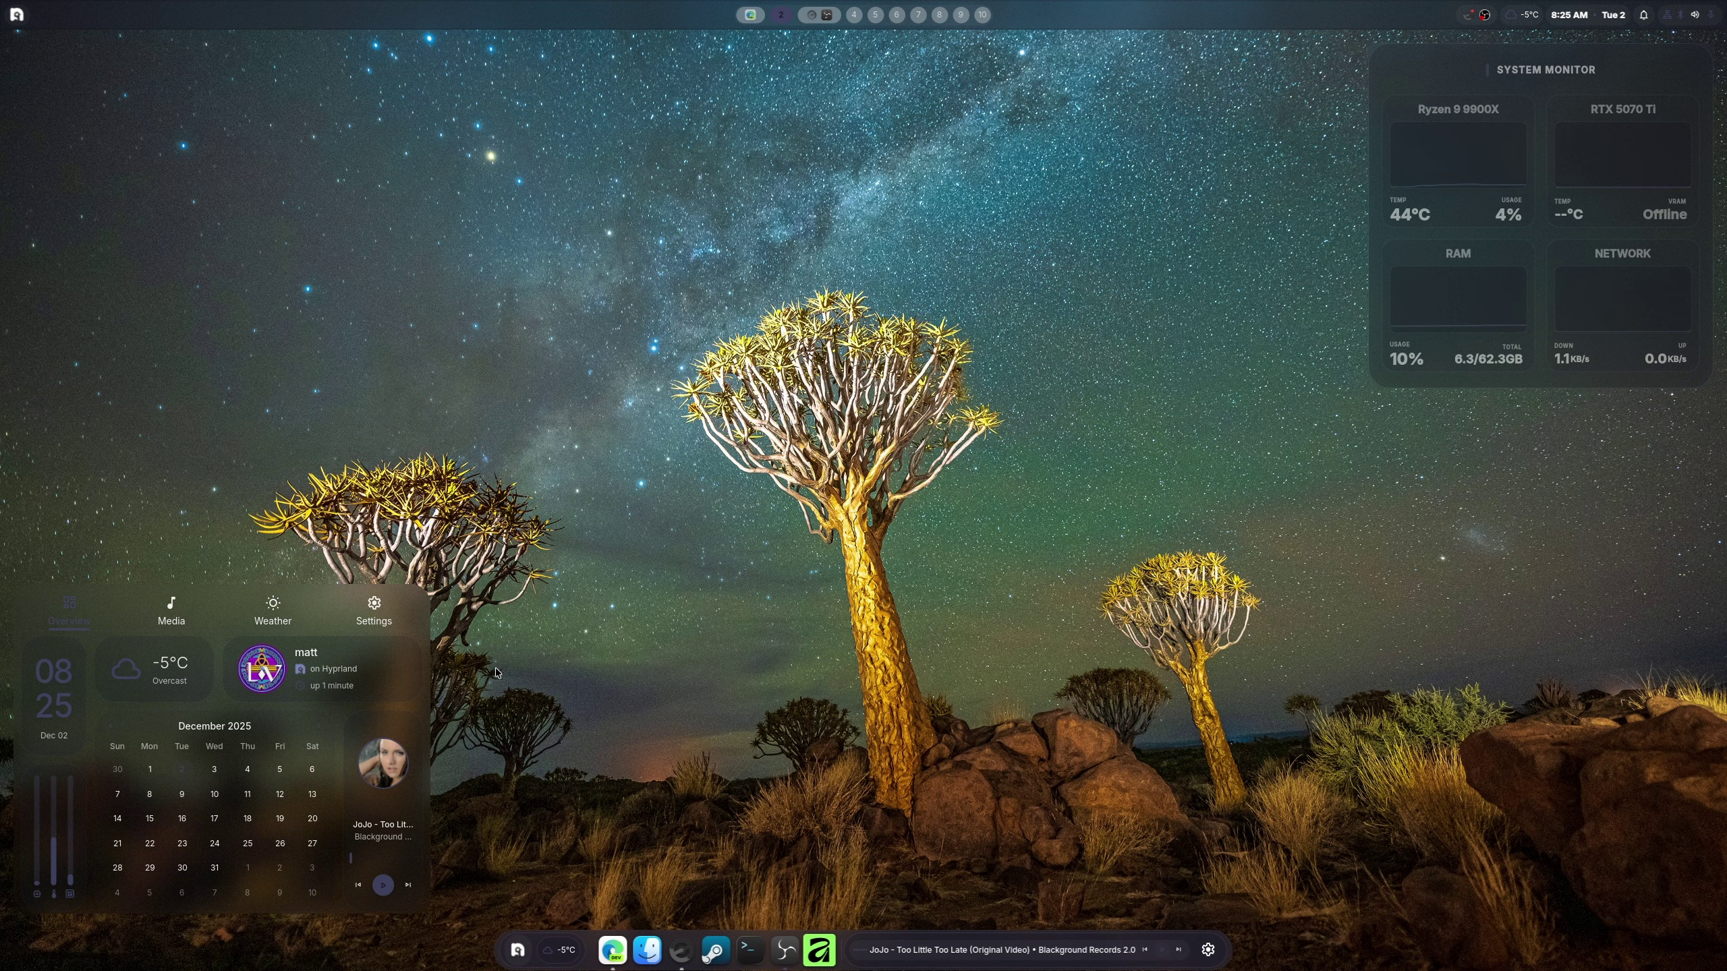
pyautogui.click(1206, 955)
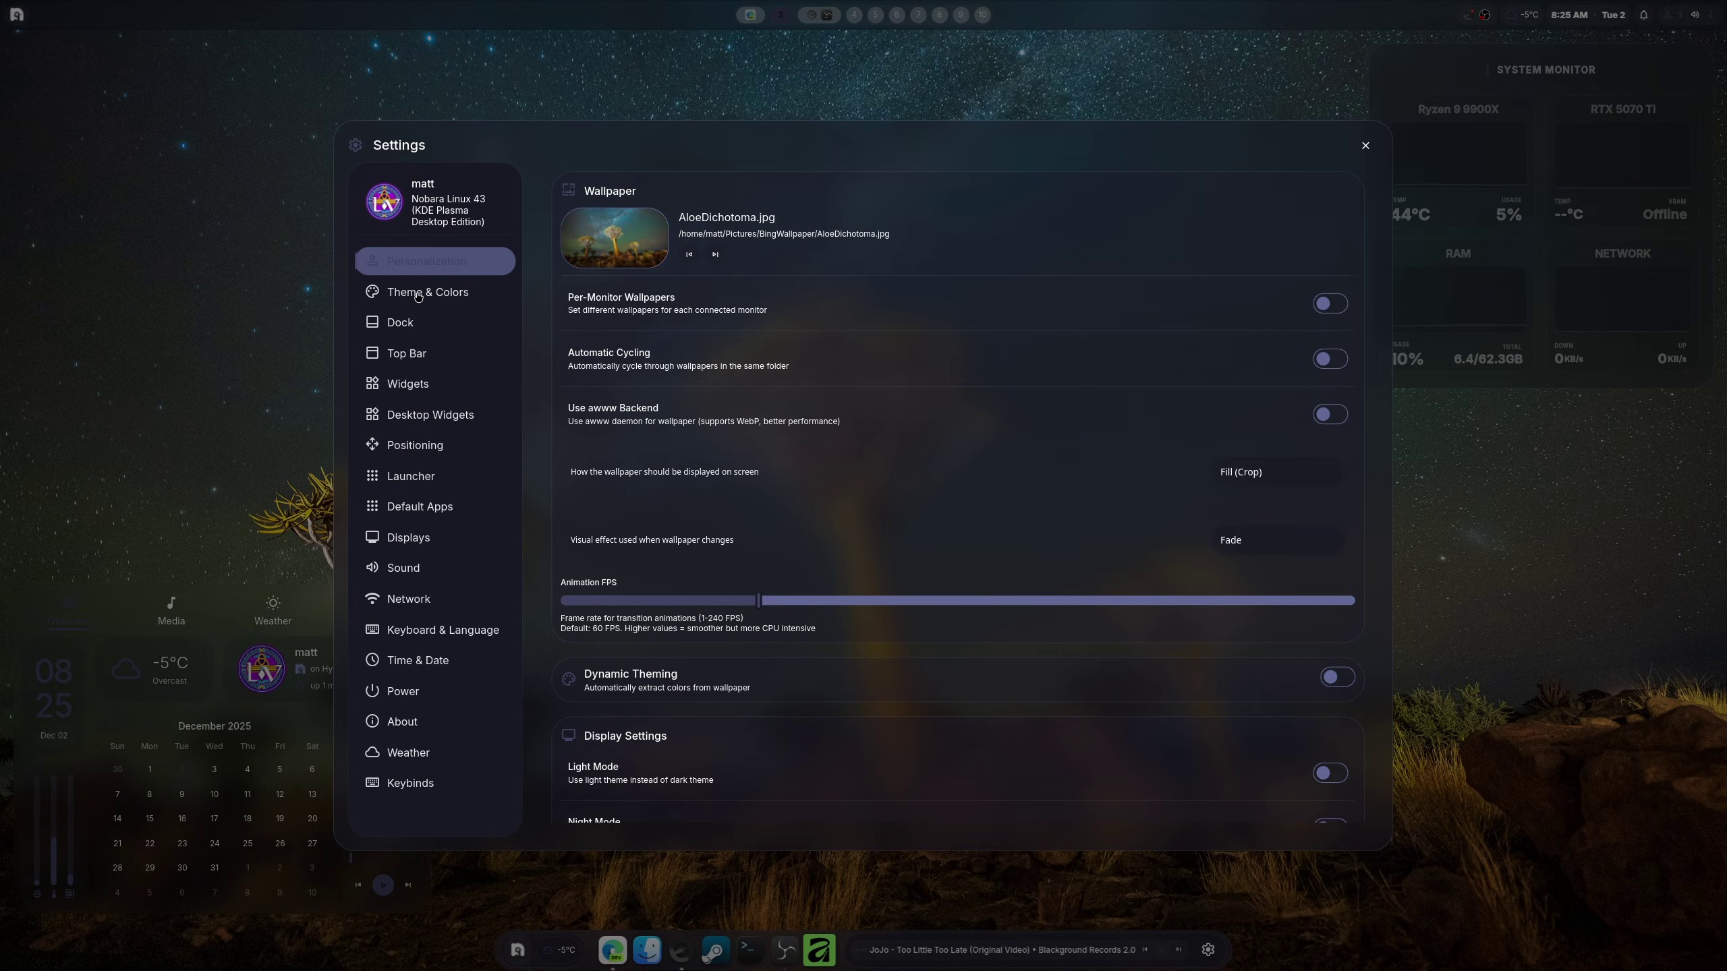
# Switch off Show Dock, then scroll the Top Bar page down to TopBar Appearance
pyautogui.click(416, 333)
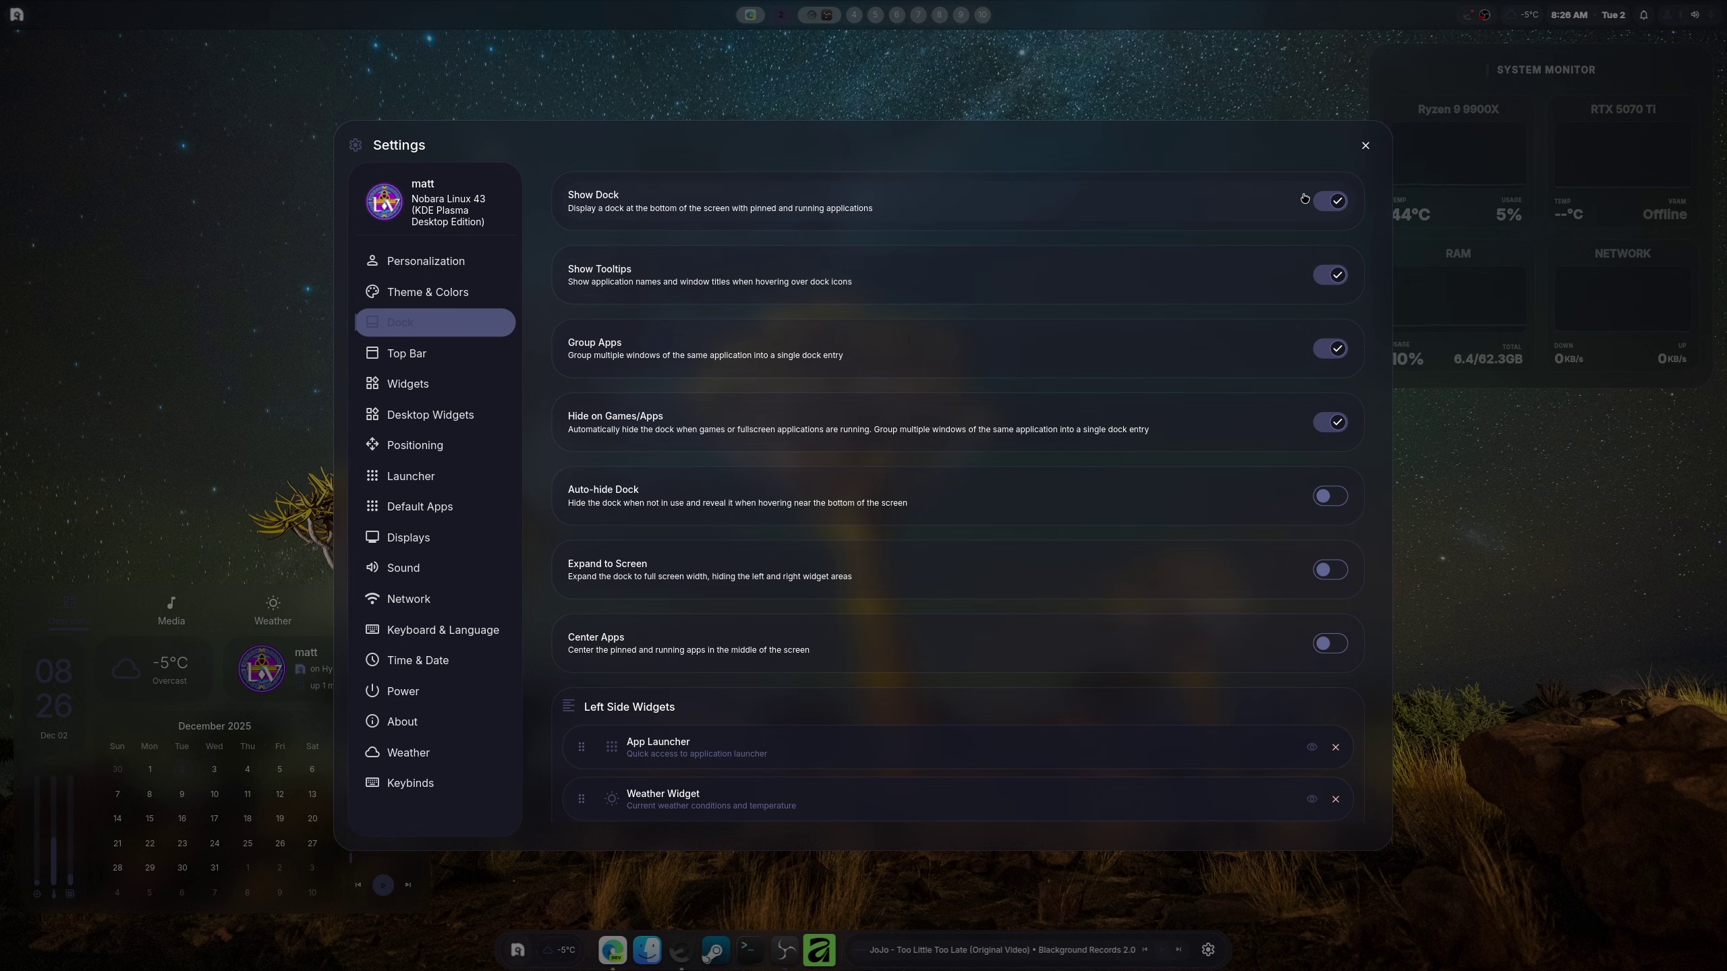
pyautogui.click(1338, 203)
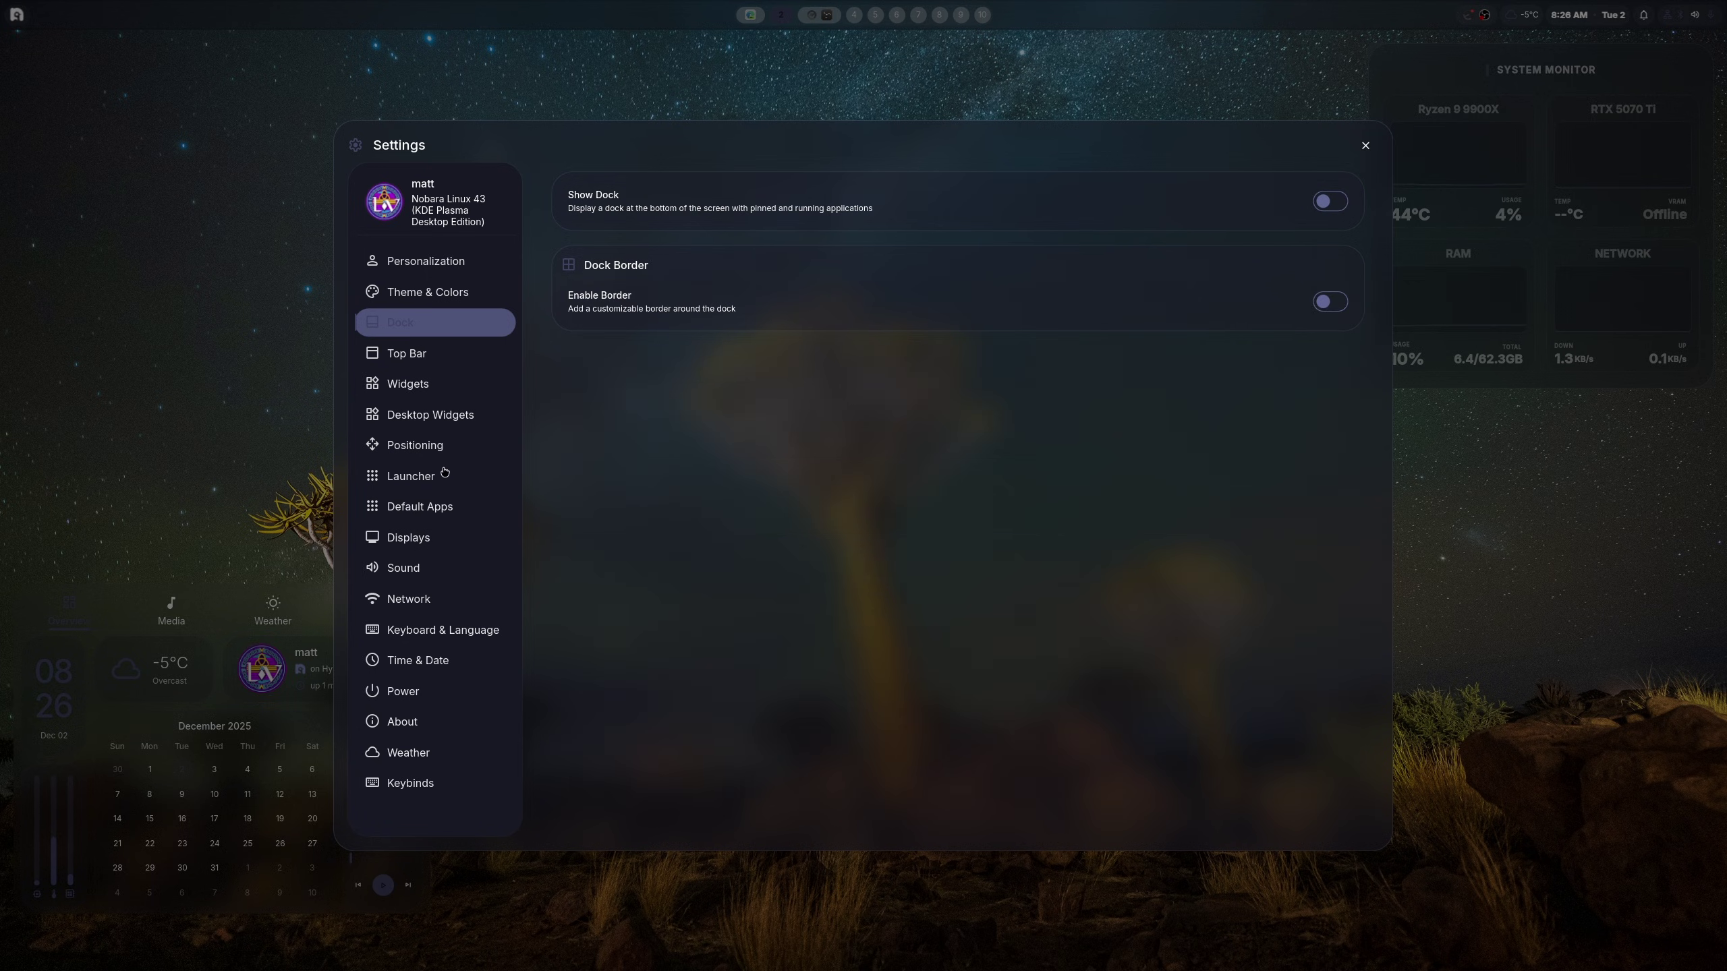
pyautogui.click(416, 356)
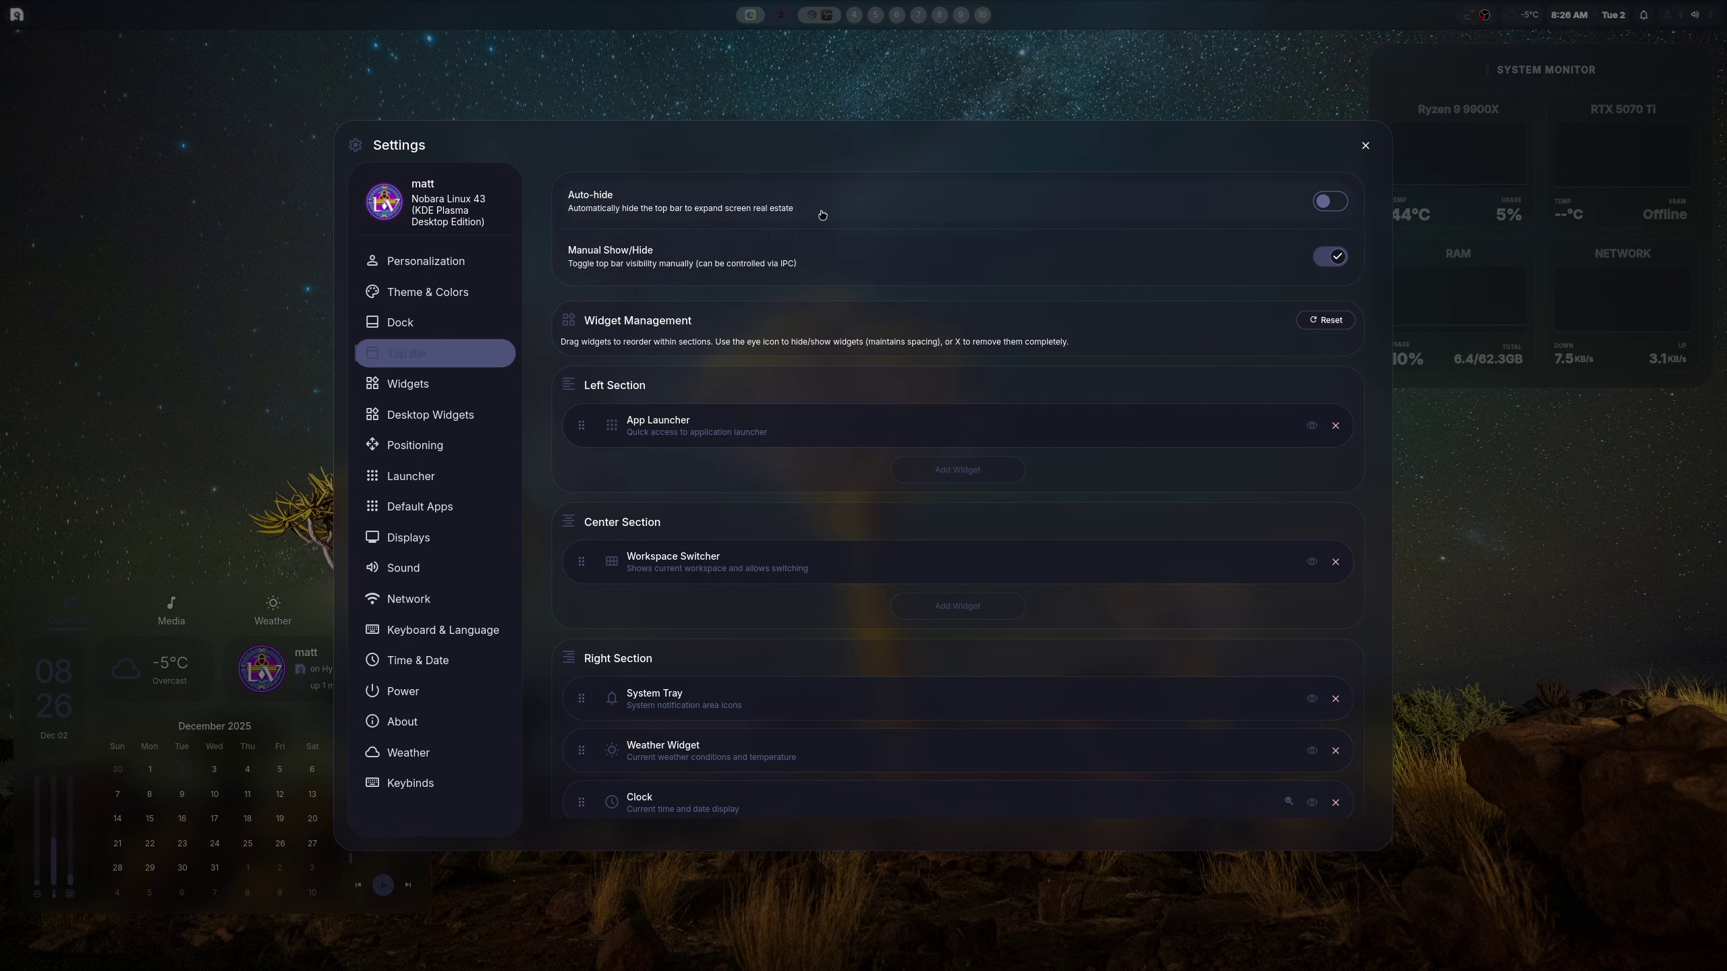
pyautogui.scroll(-7, 687, 497)
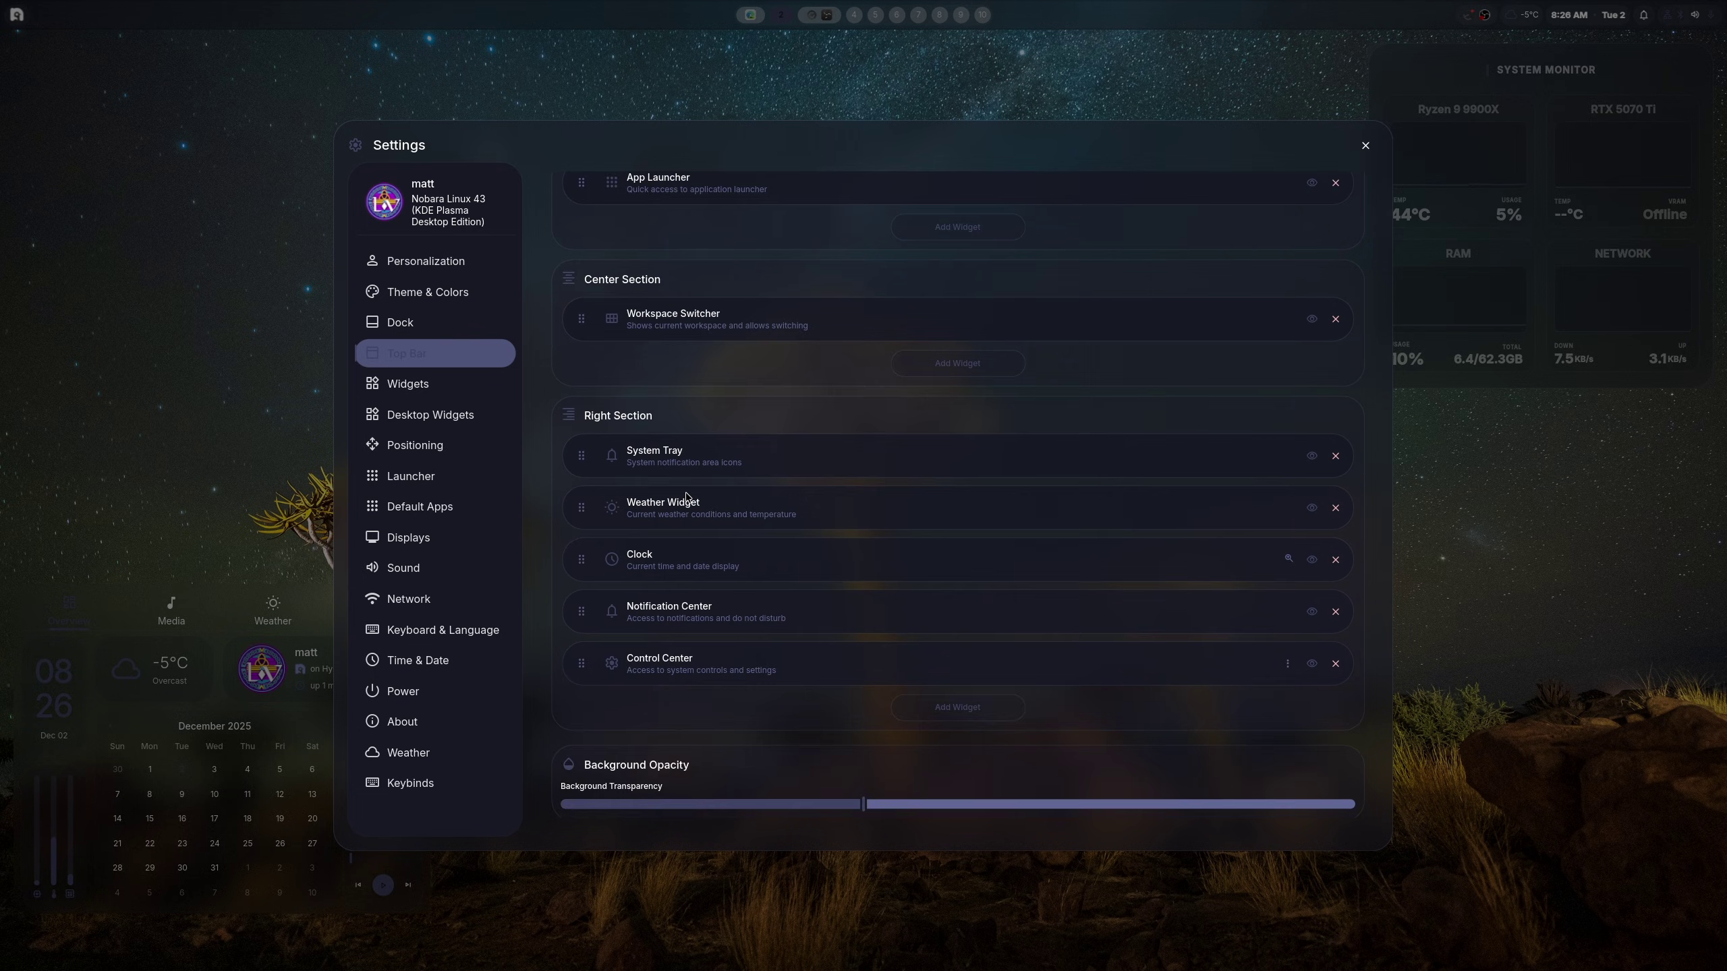
pyautogui.scroll(-3, 569, 752)
pyautogui.scroll(-3, 559, 749)
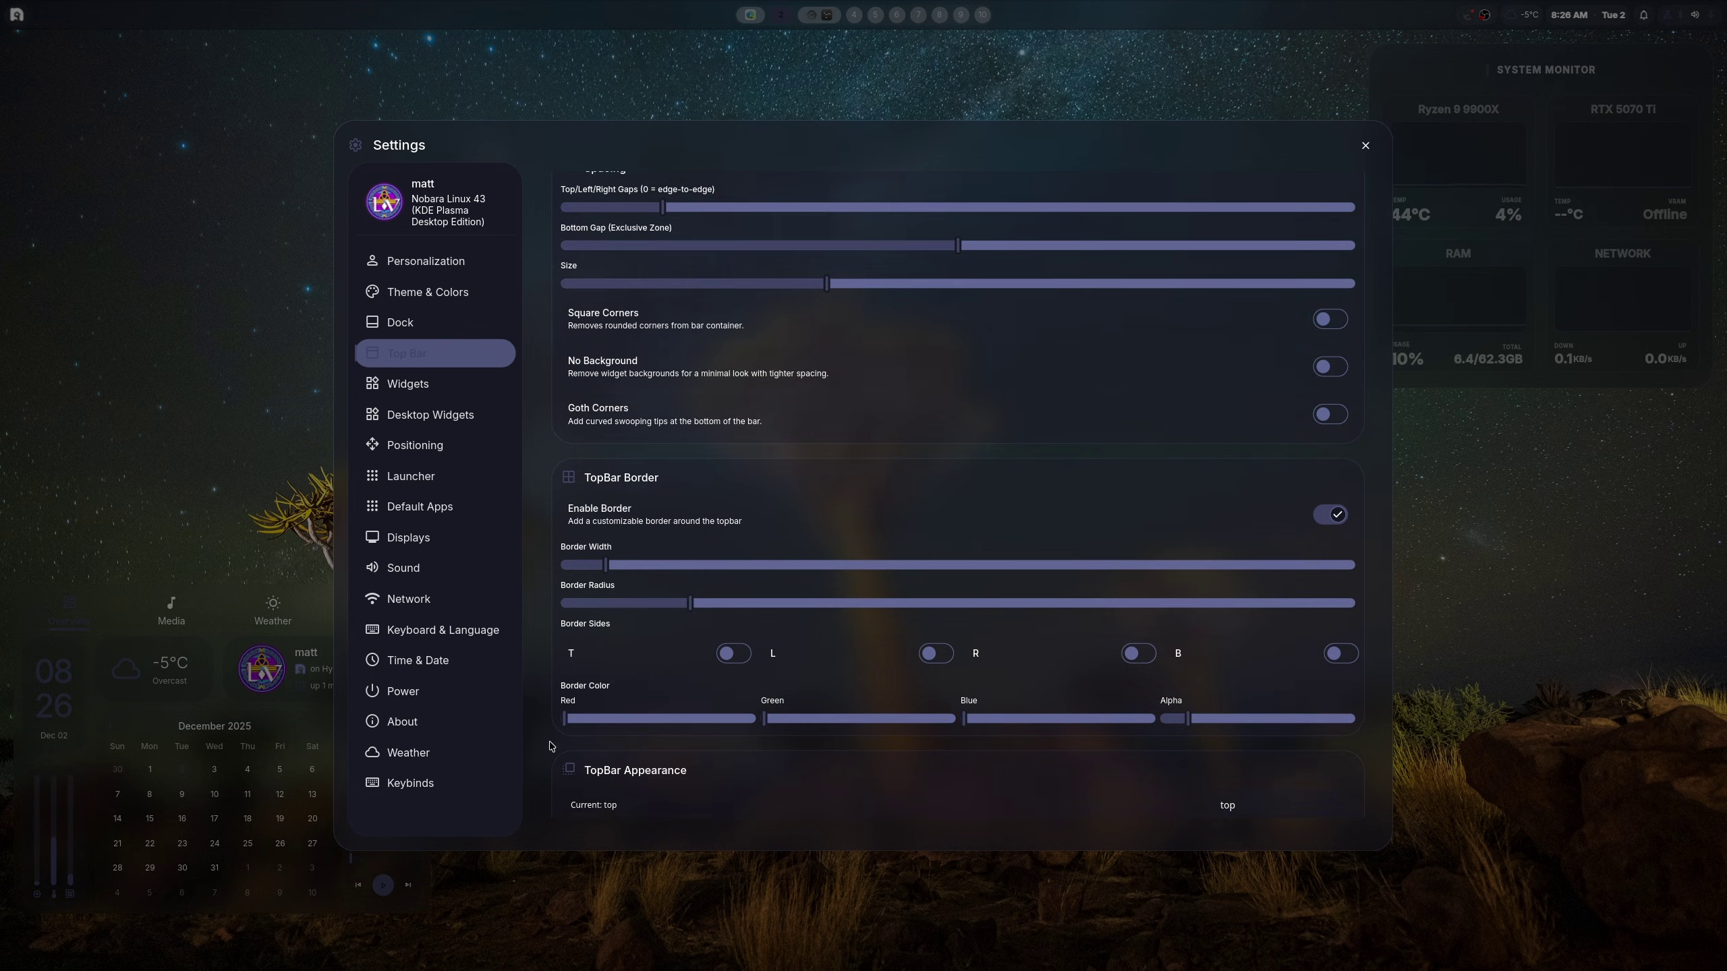
pyautogui.scroll(-3, 639, 771)
# Set the TopBar position to left and try the Stack Time Format toggle in Time & Date
pyautogui.click(1274, 612)
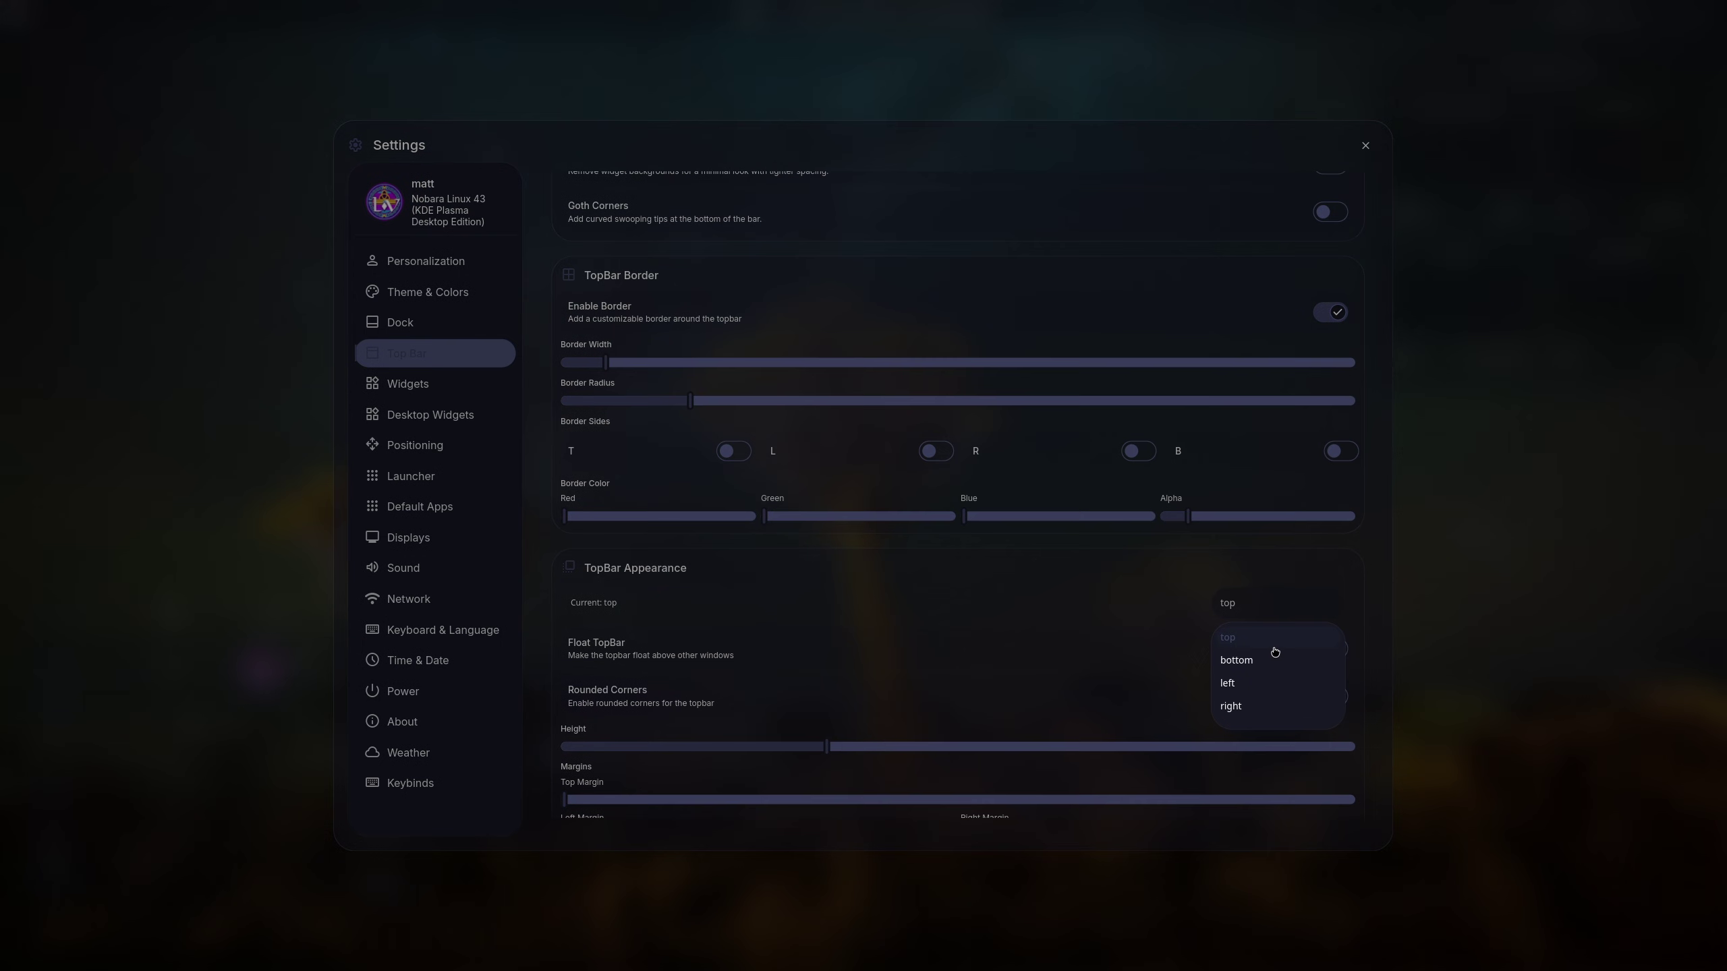
pyautogui.click(1264, 681)
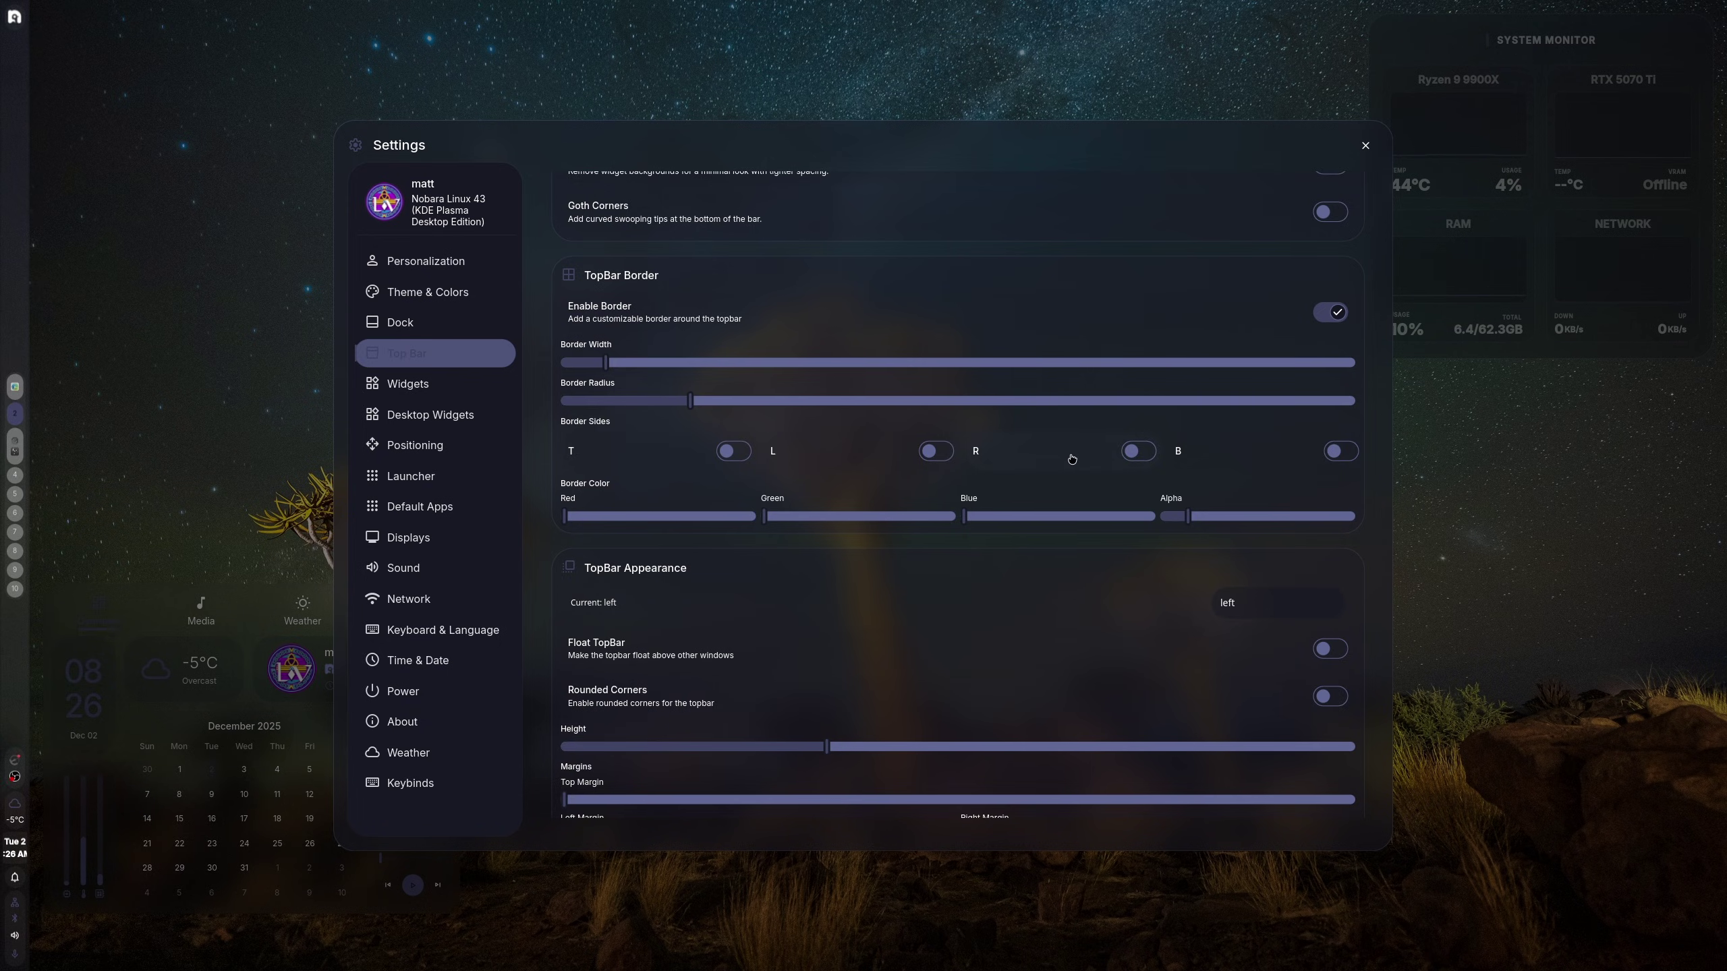
pyautogui.click(384, 670)
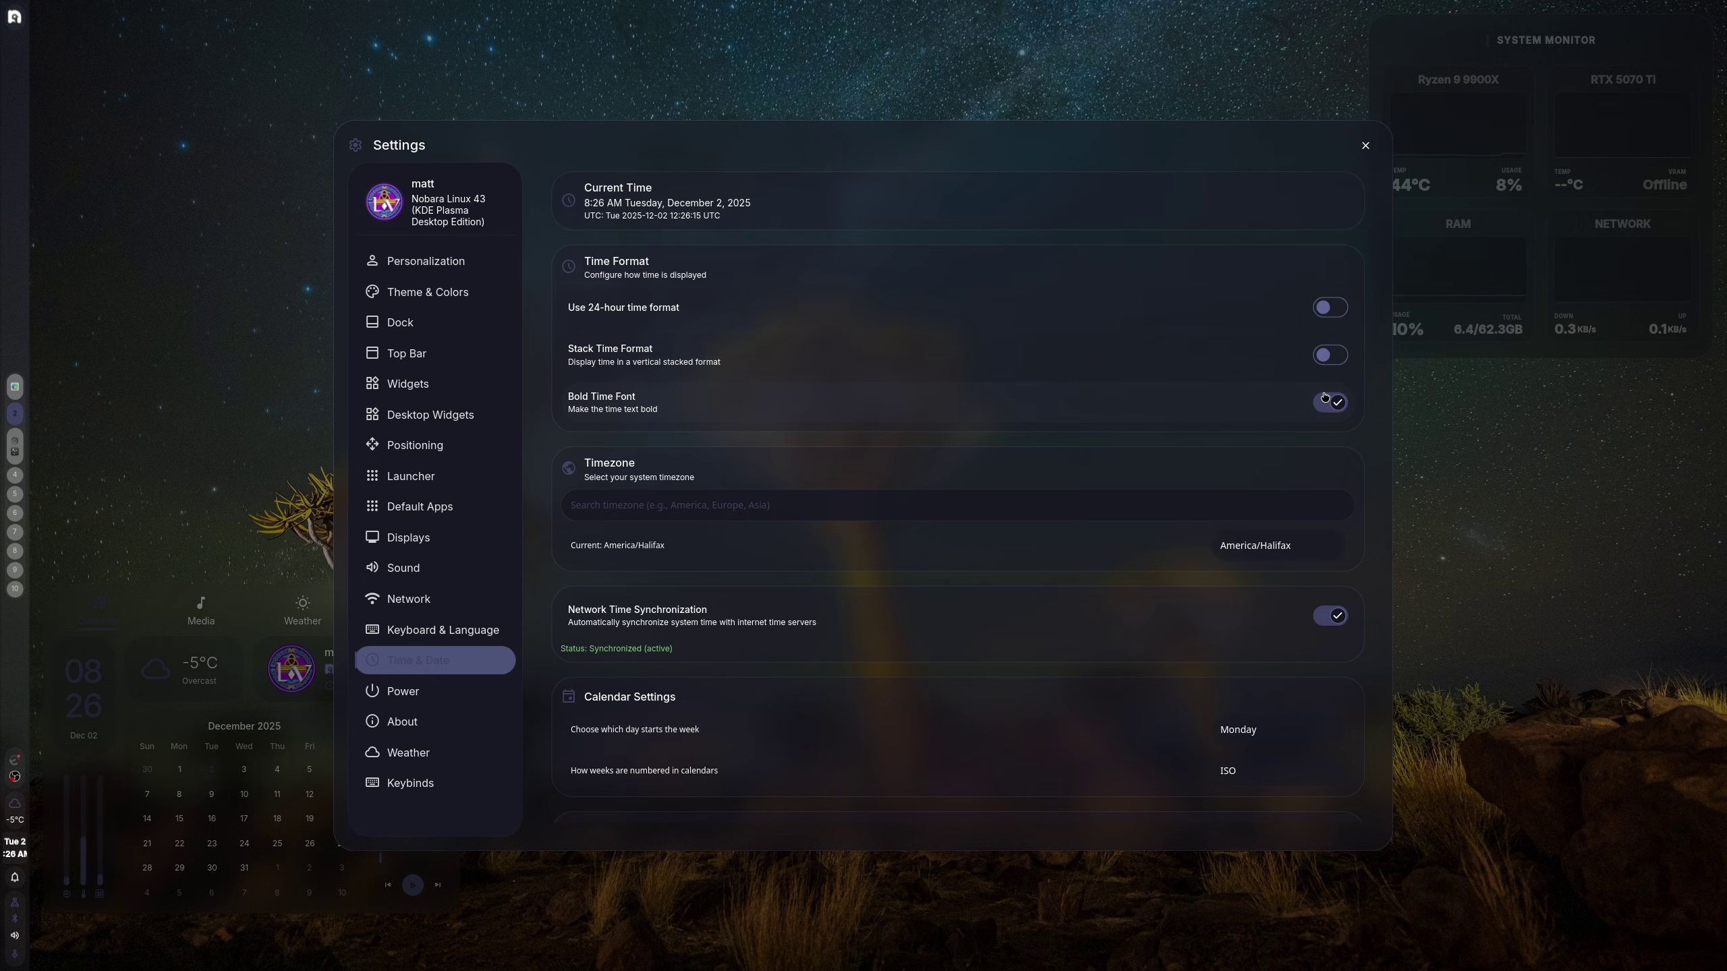
pyautogui.click(1323, 355)
pyautogui.click(1323, 355)
pyautogui.click(1323, 354)
pyautogui.click(1322, 355)
# Enable Stack Time Format, disable Bold Time Font, and close Settings
pyautogui.click(1323, 356)
pyautogui.click(1342, 401)
pyautogui.click(30, 22)
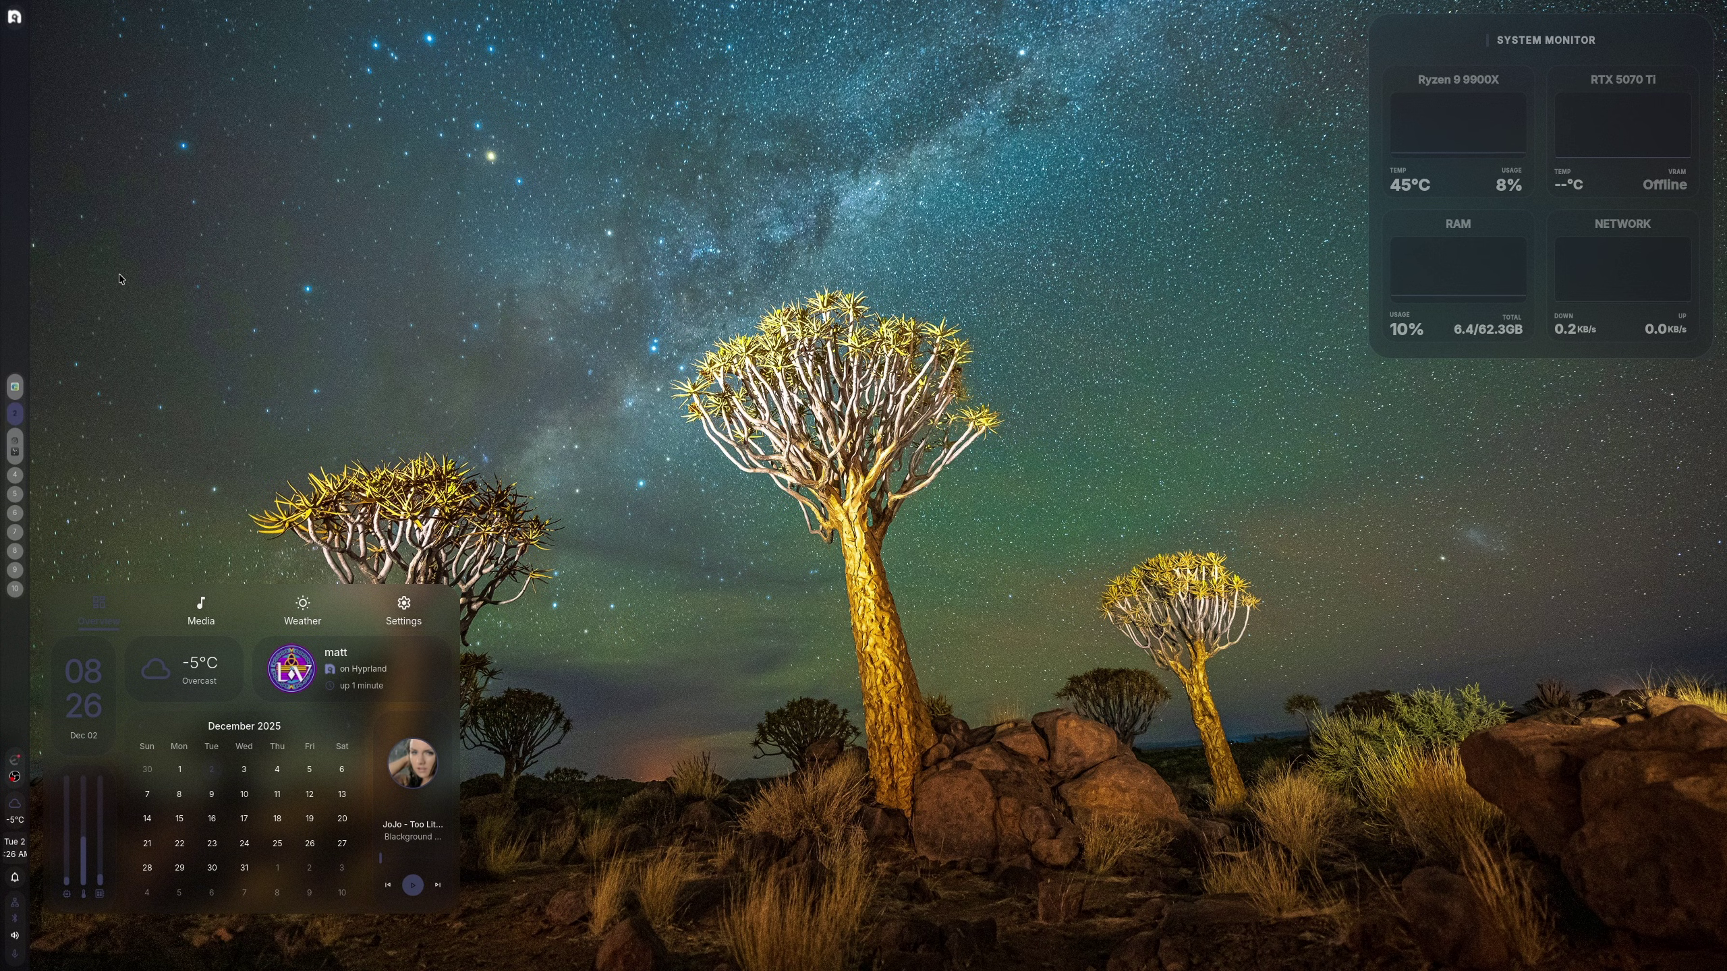
# Check the app launcher and quick settings panel, then reopen Settings from the launcher's gear
pyautogui.click(14, 17)
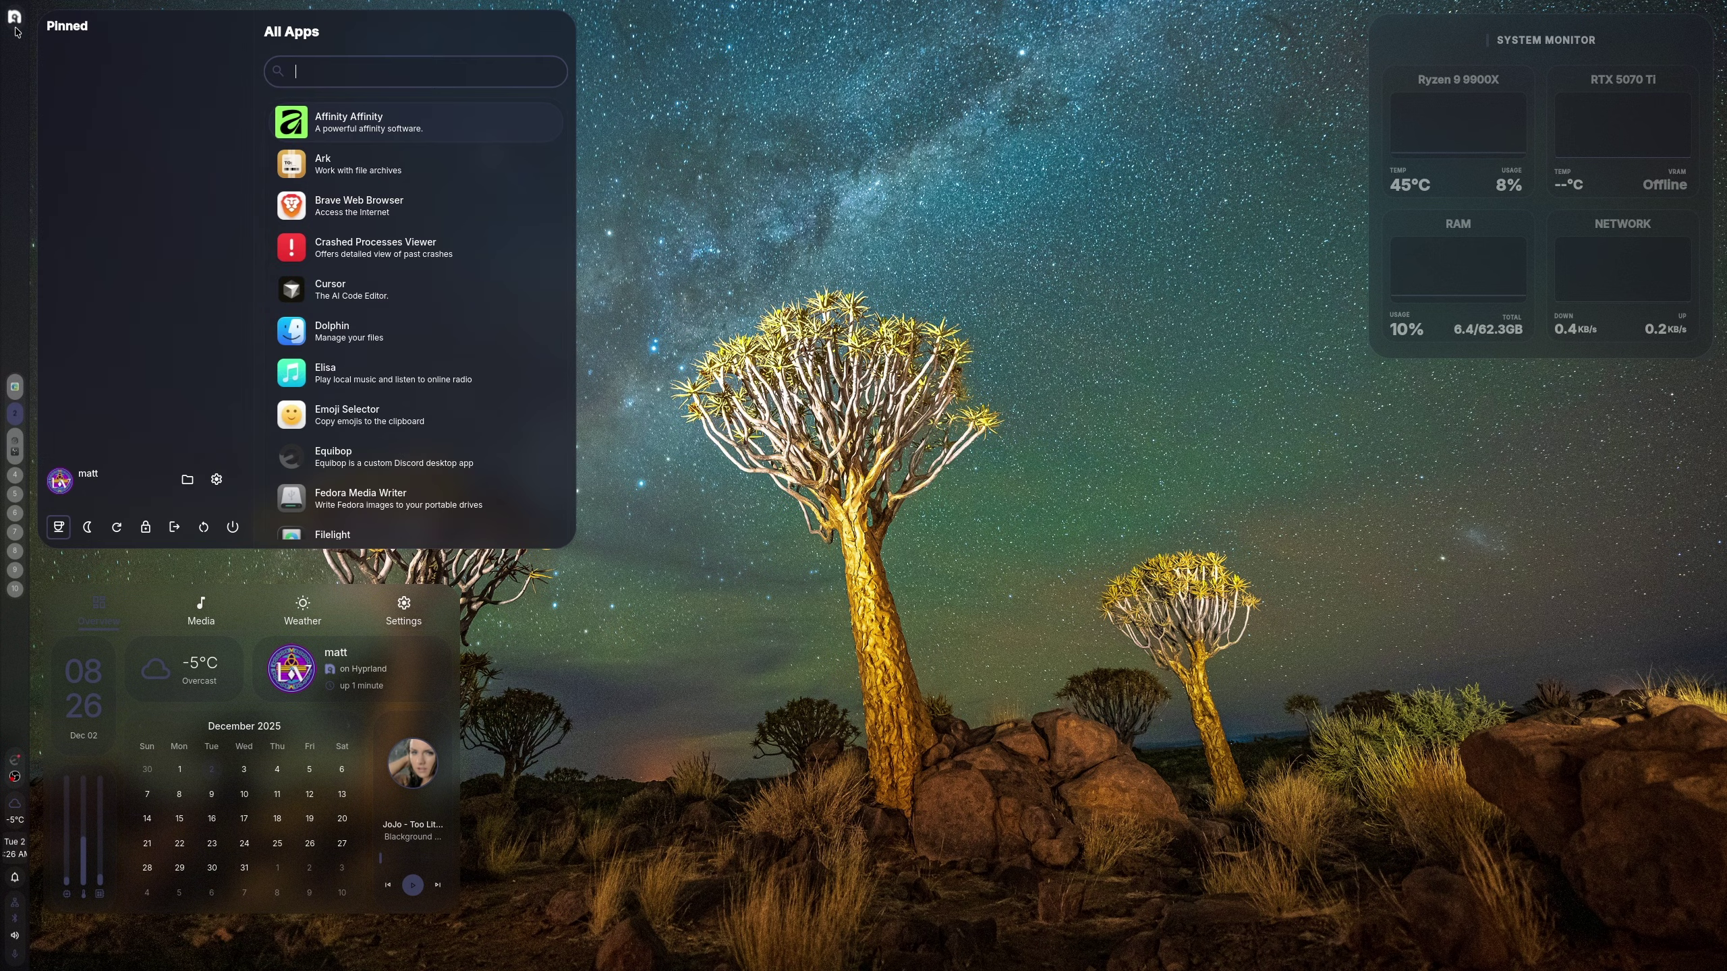
pyautogui.click(15, 17)
pyautogui.click(14, 929)
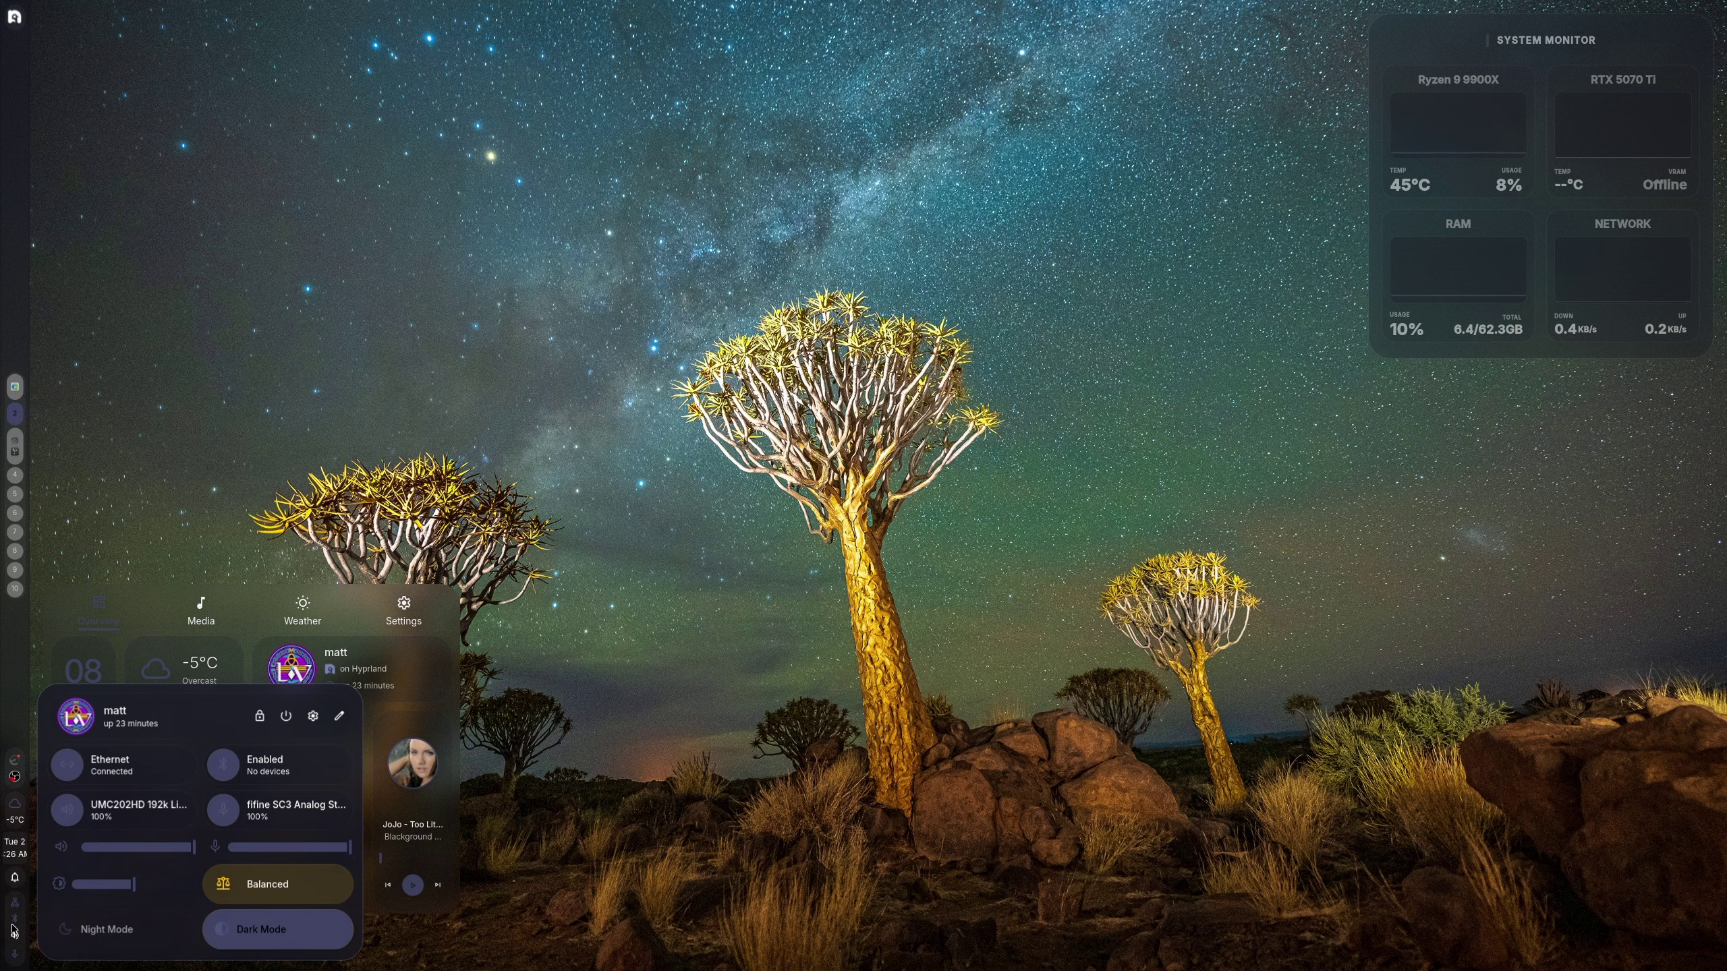
pyautogui.click(14, 928)
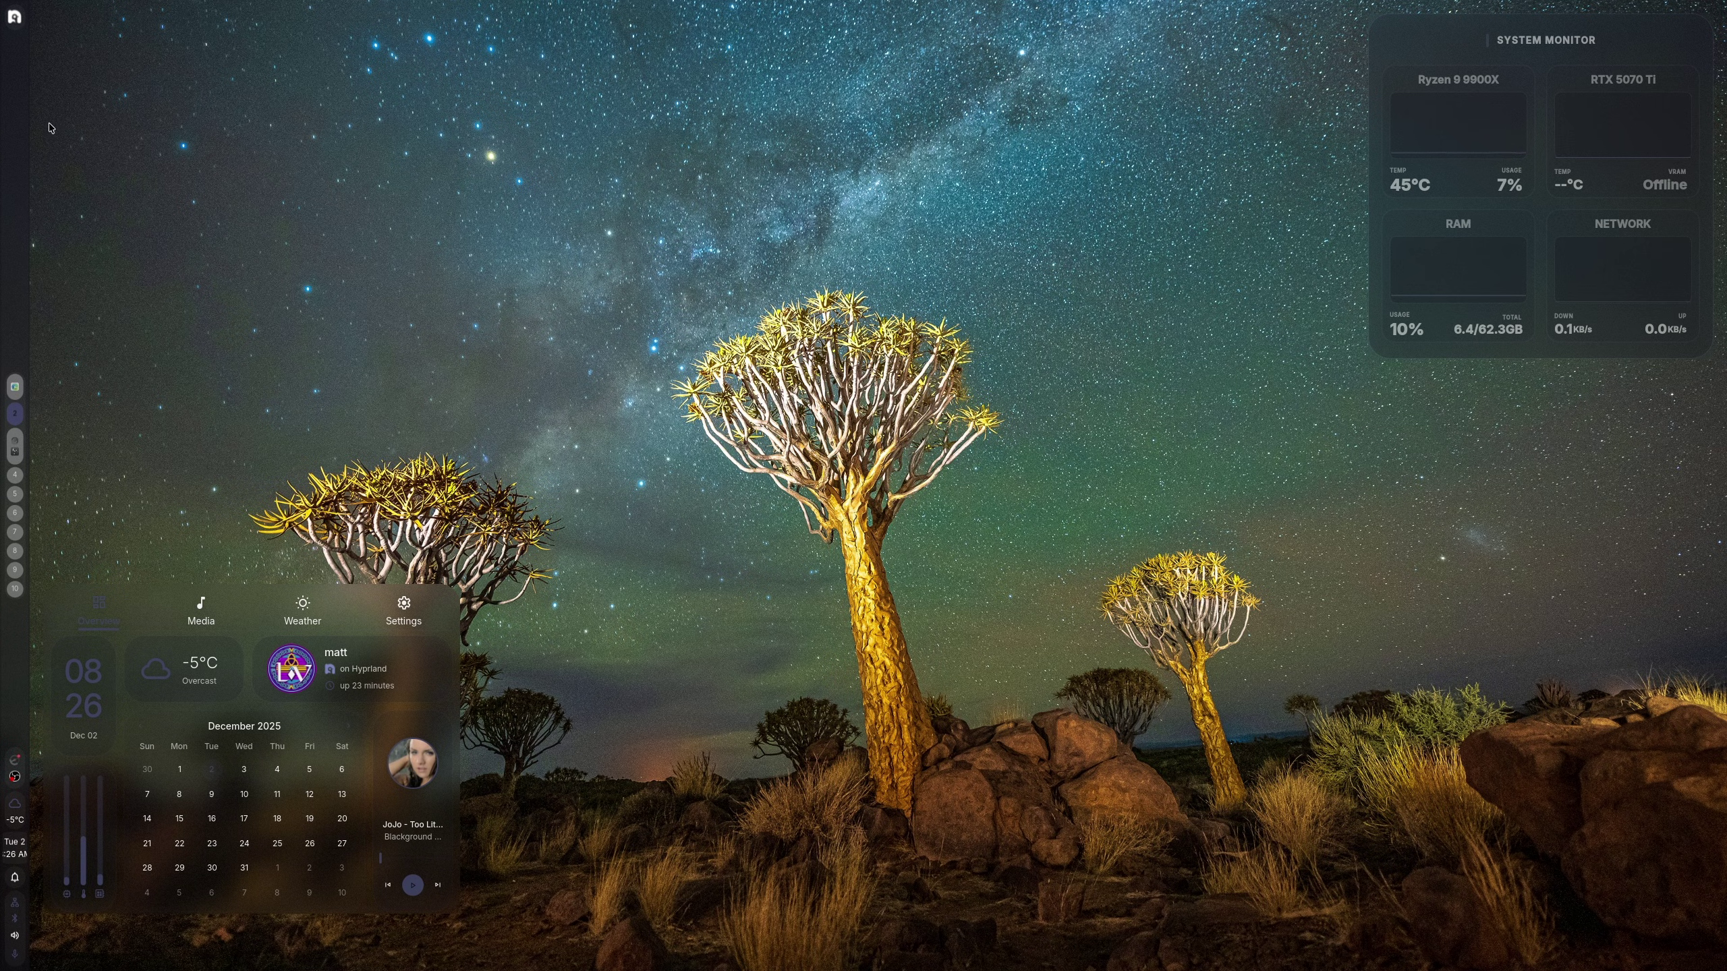
pyautogui.click(15, 27)
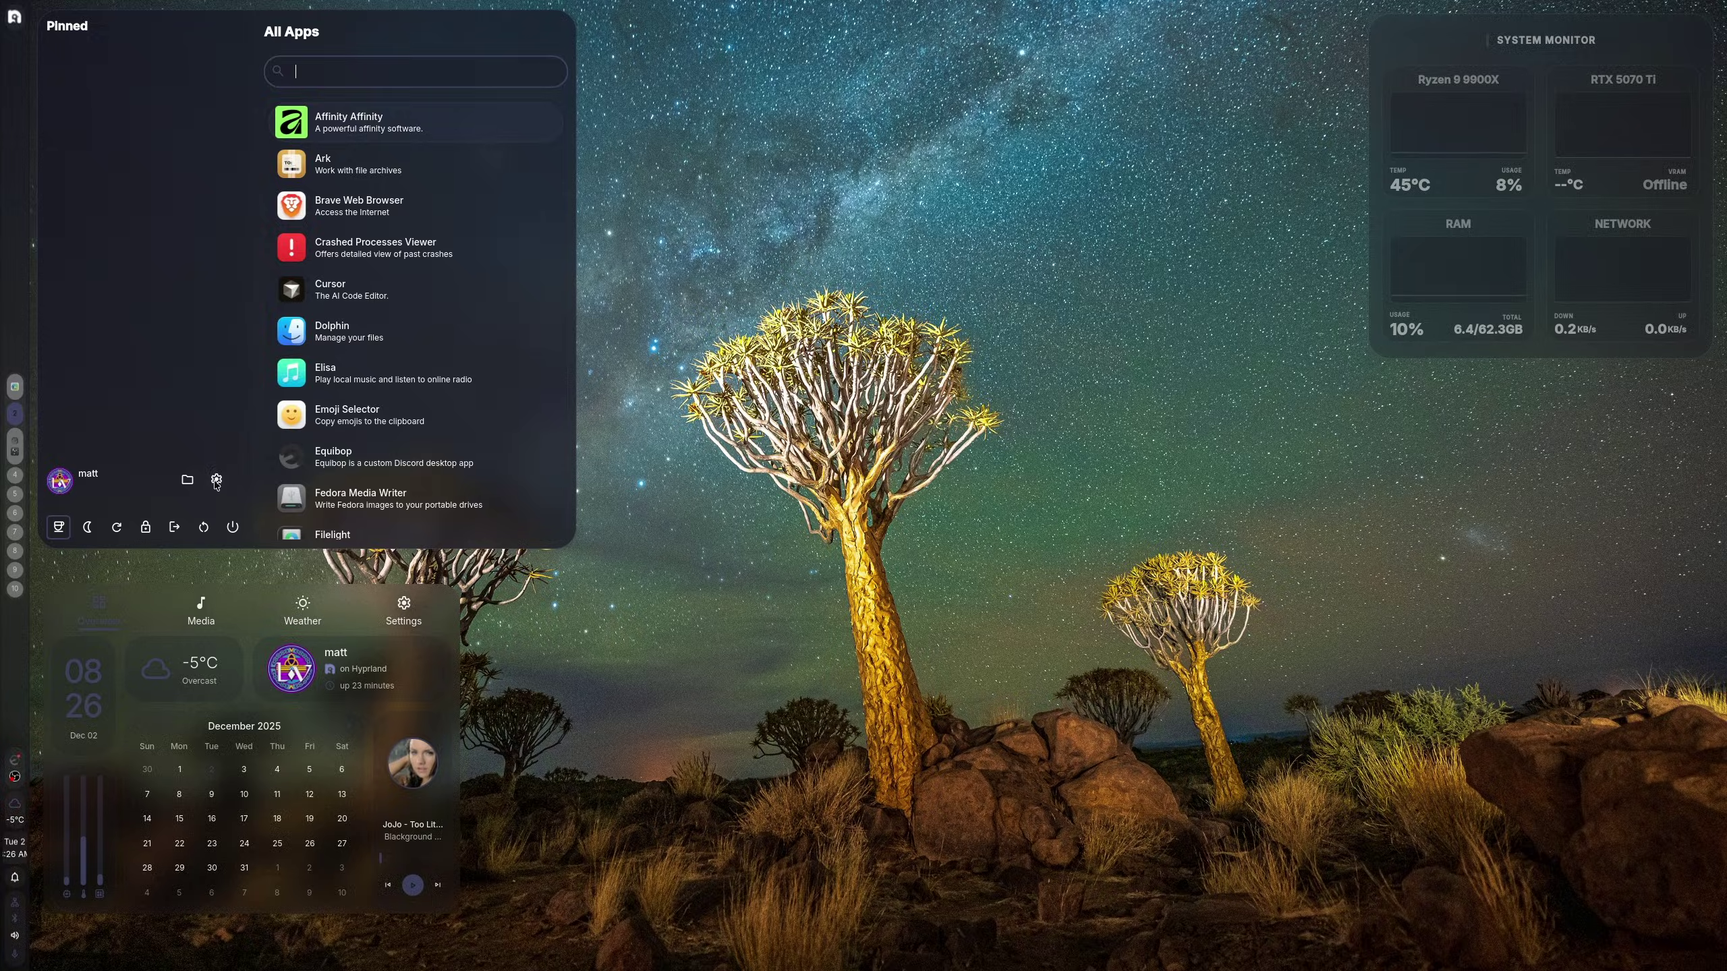
pyautogui.click(217, 480)
# Set the TopBar position dropdown to right and close Settings
pyautogui.click(415, 371)
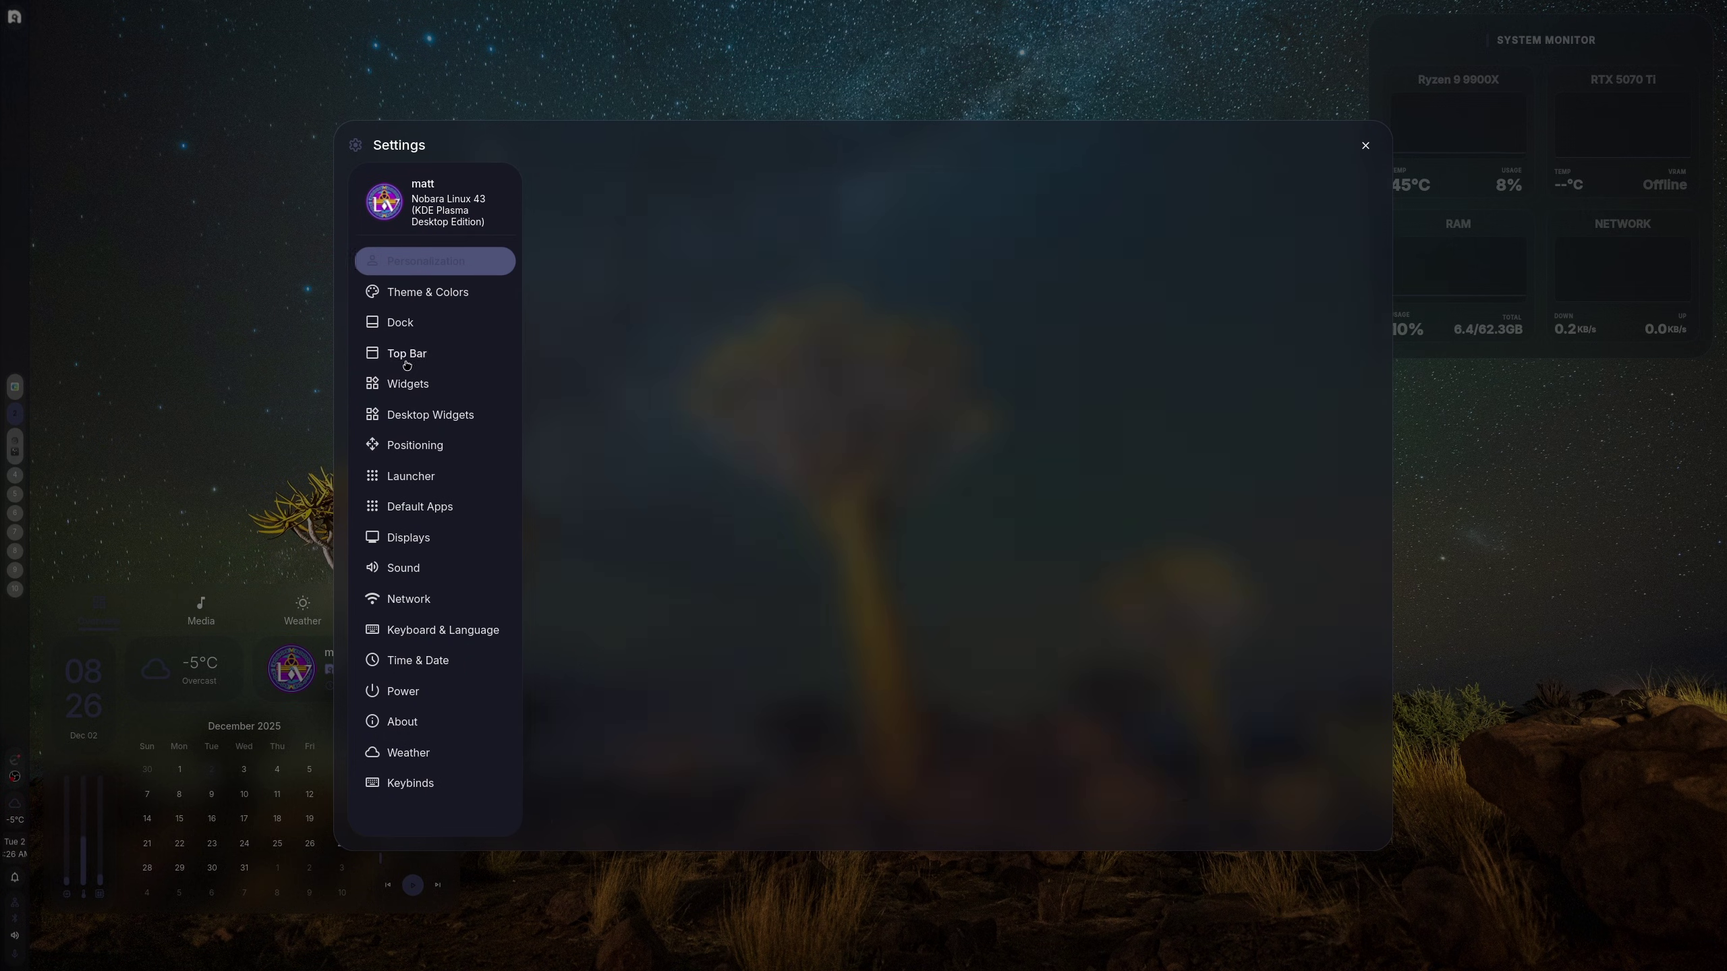
pyautogui.scroll(-6, 559, 633)
pyautogui.scroll(-7, 560, 633)
pyautogui.click(1249, 614)
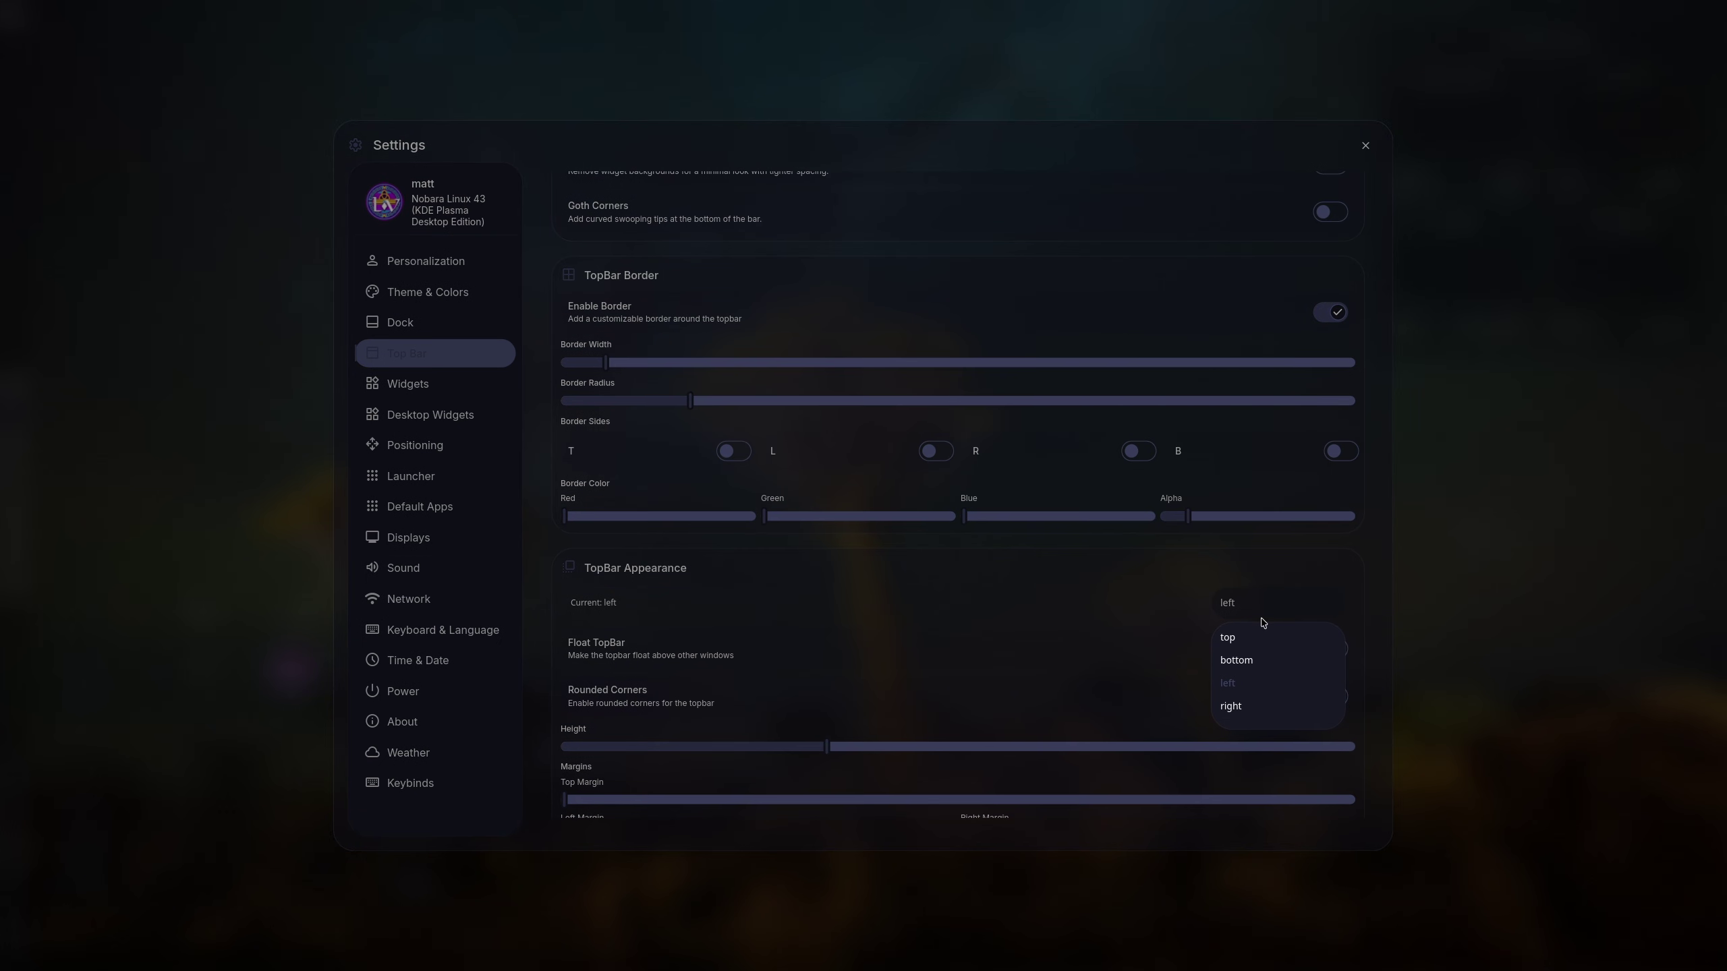
pyautogui.click(1262, 709)
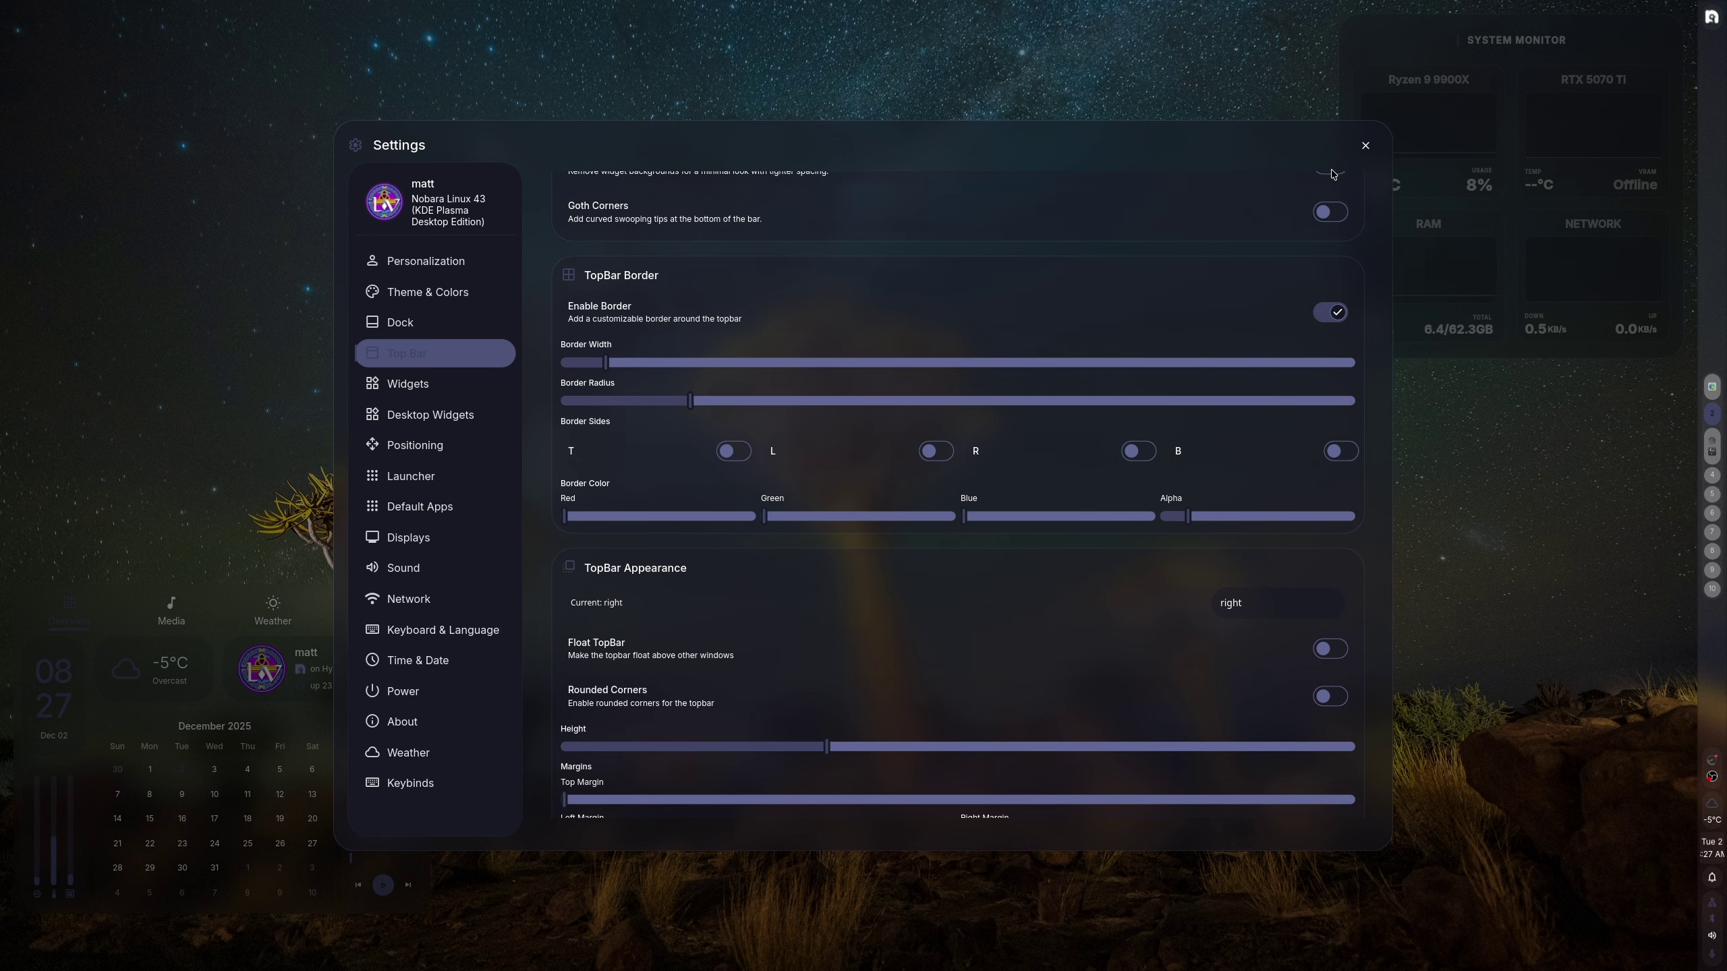
pyautogui.click(1365, 147)
# Check the app launcher and quick settings panel on the right-edge bar
pyautogui.click(1711, 18)
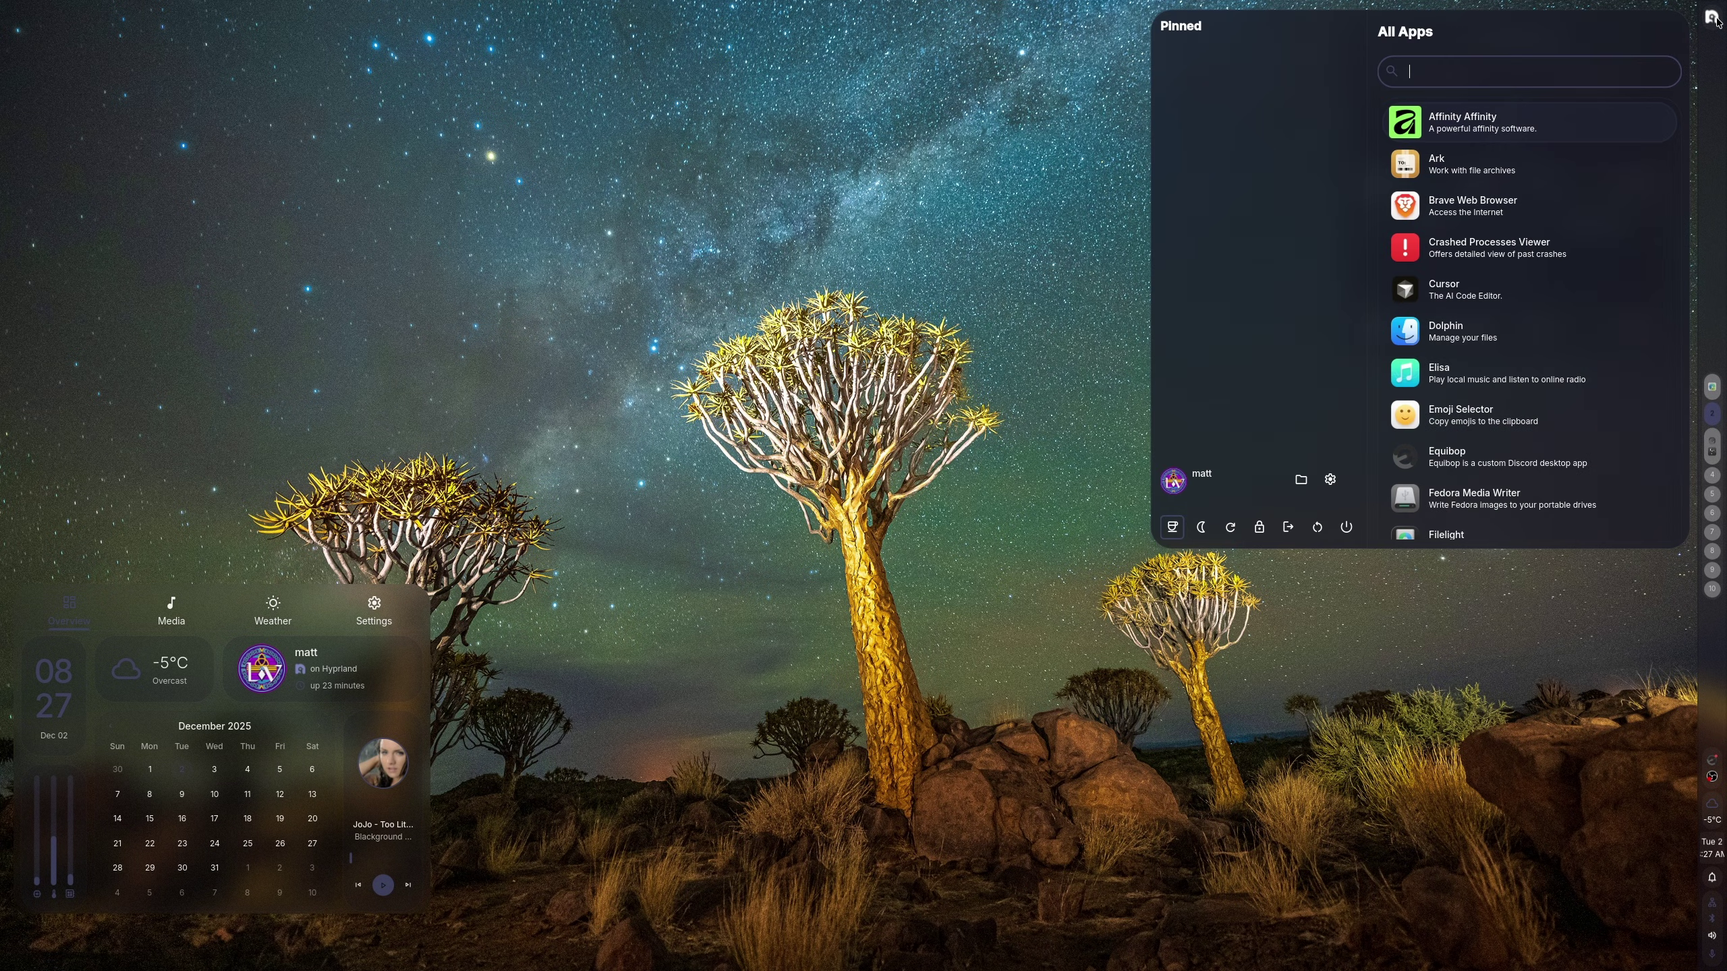
pyautogui.click(1713, 19)
pyautogui.click(1711, 911)
pyautogui.click(1712, 914)
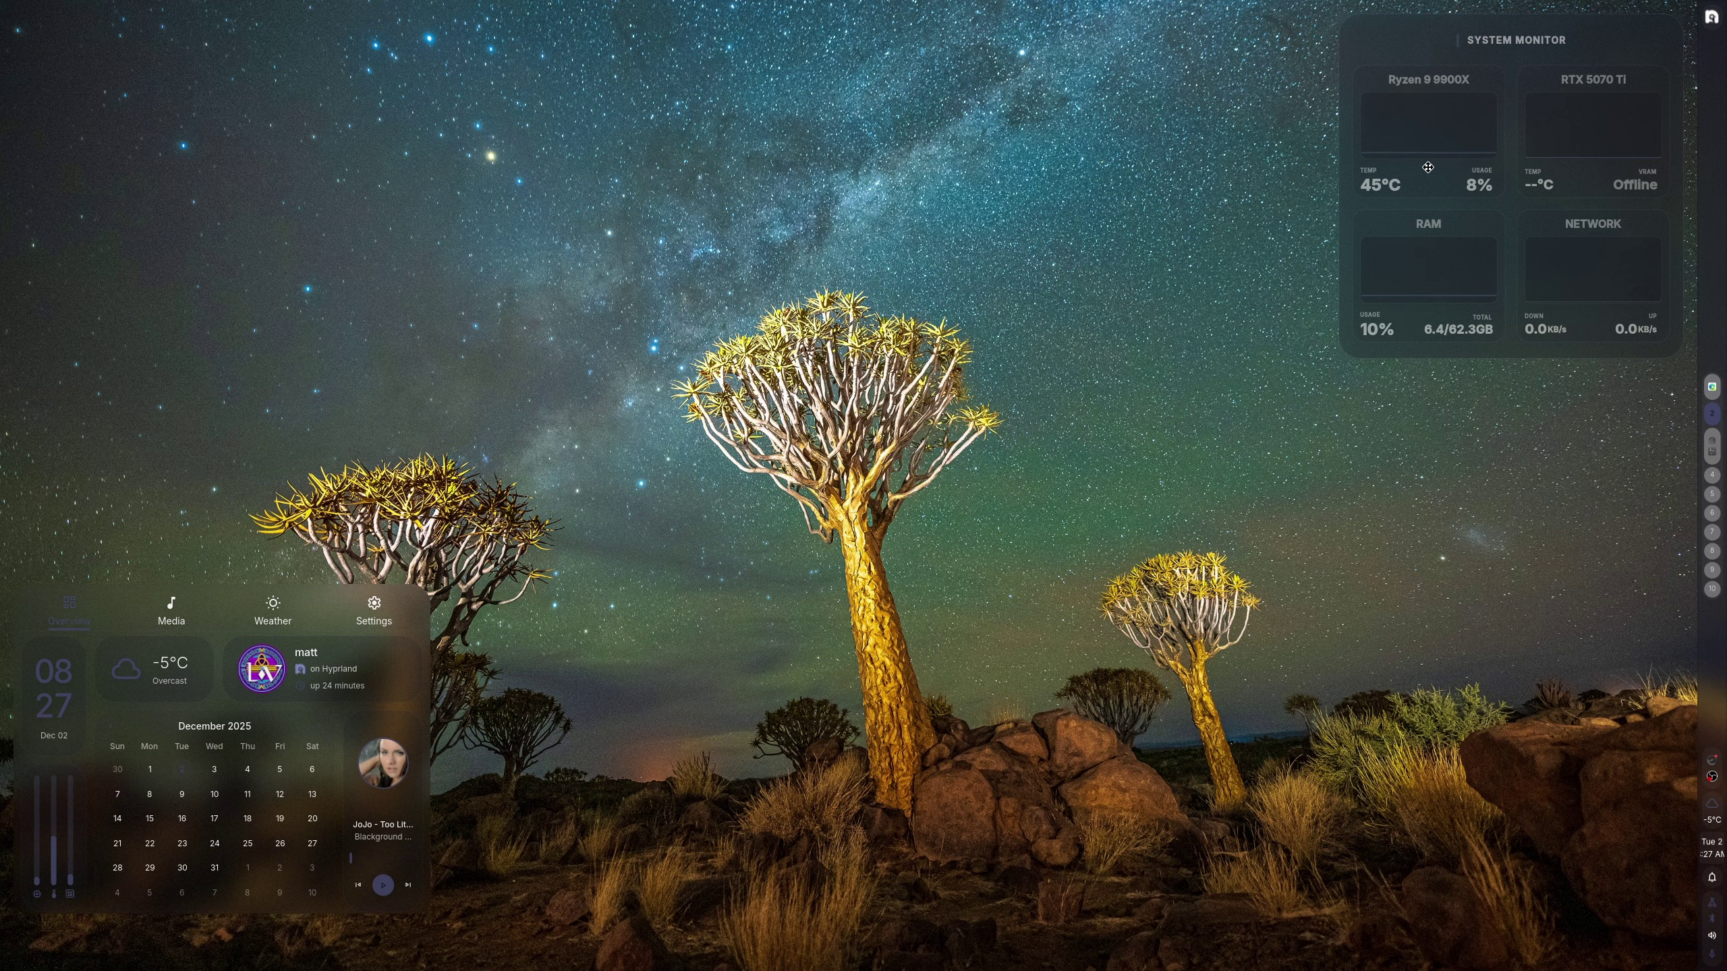
# Reopen Settings from the launcher gear, set the TopBar position to bottom, and close it
pyautogui.click(1712, 18)
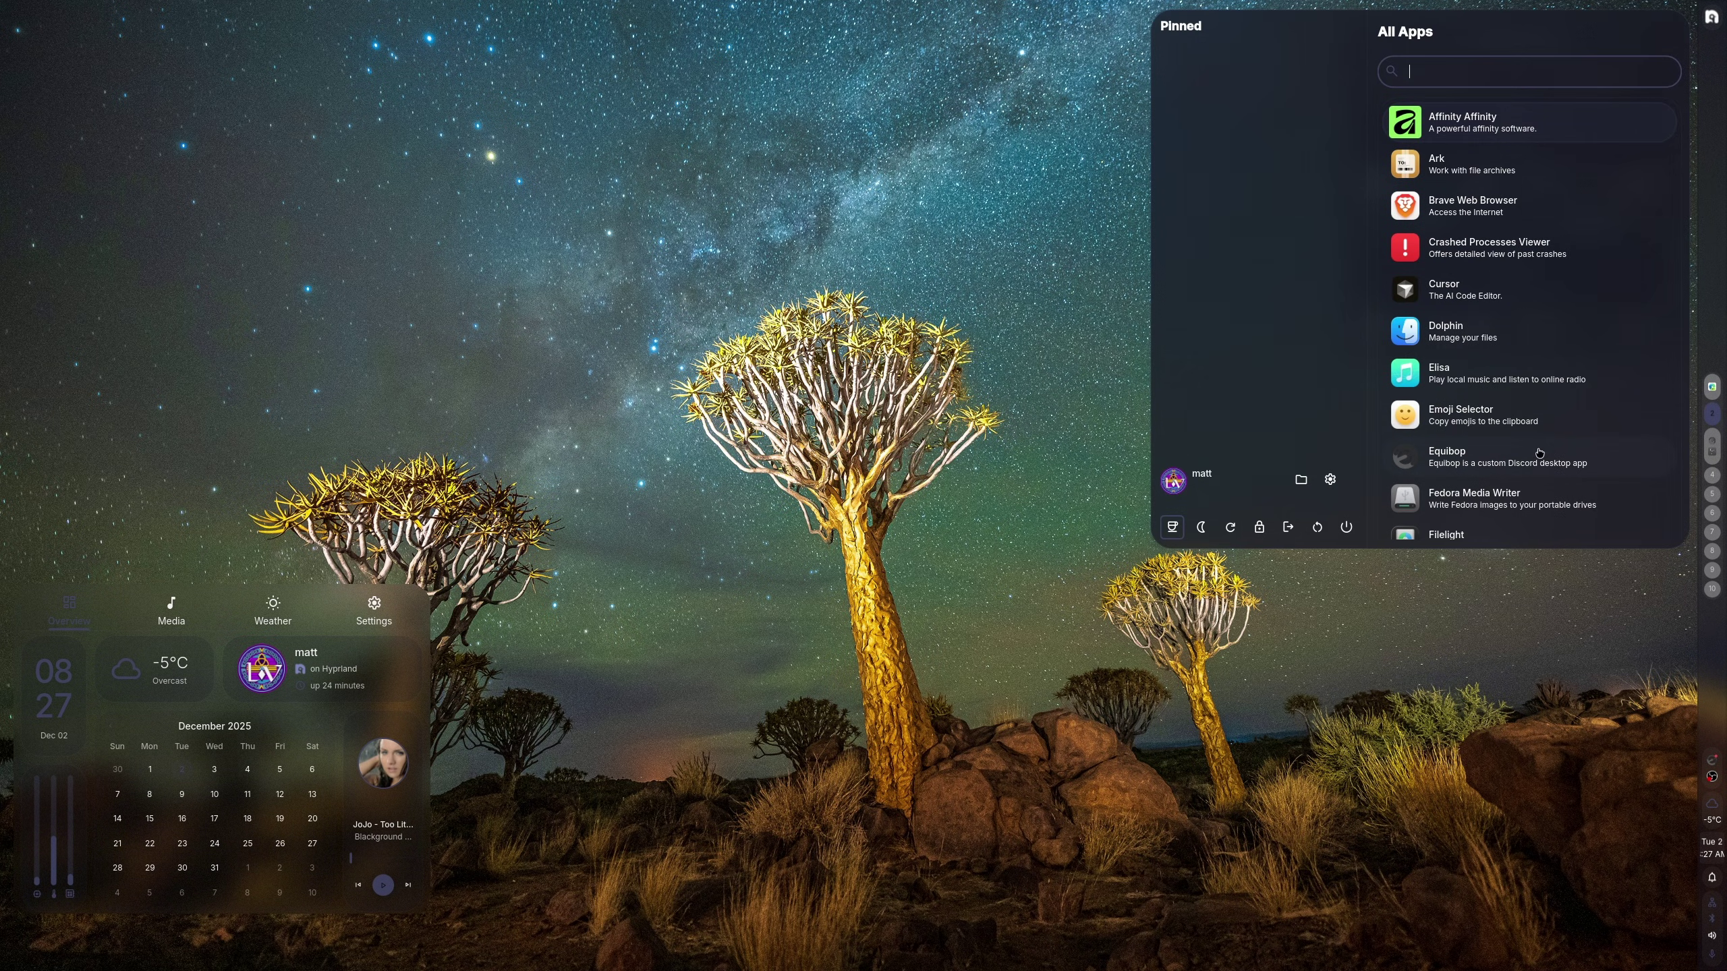
pyautogui.click(1330, 480)
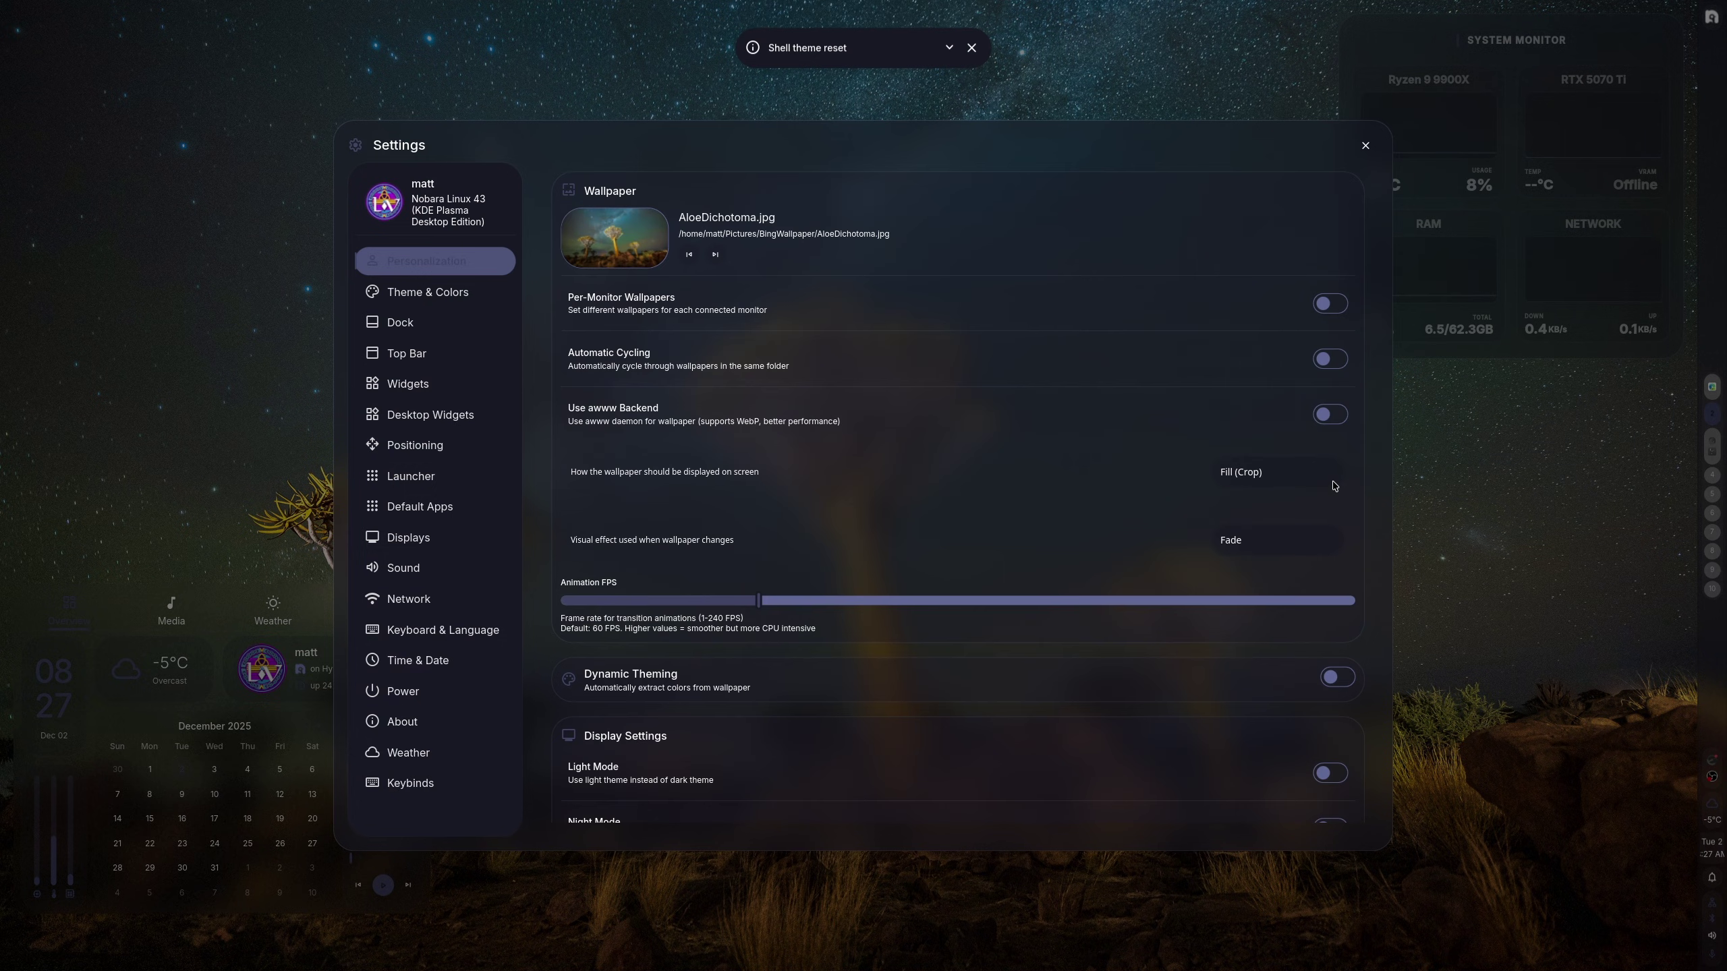
pyautogui.click(393, 358)
pyautogui.scroll(-2, 576, 670)
pyautogui.scroll(-10, 576, 670)
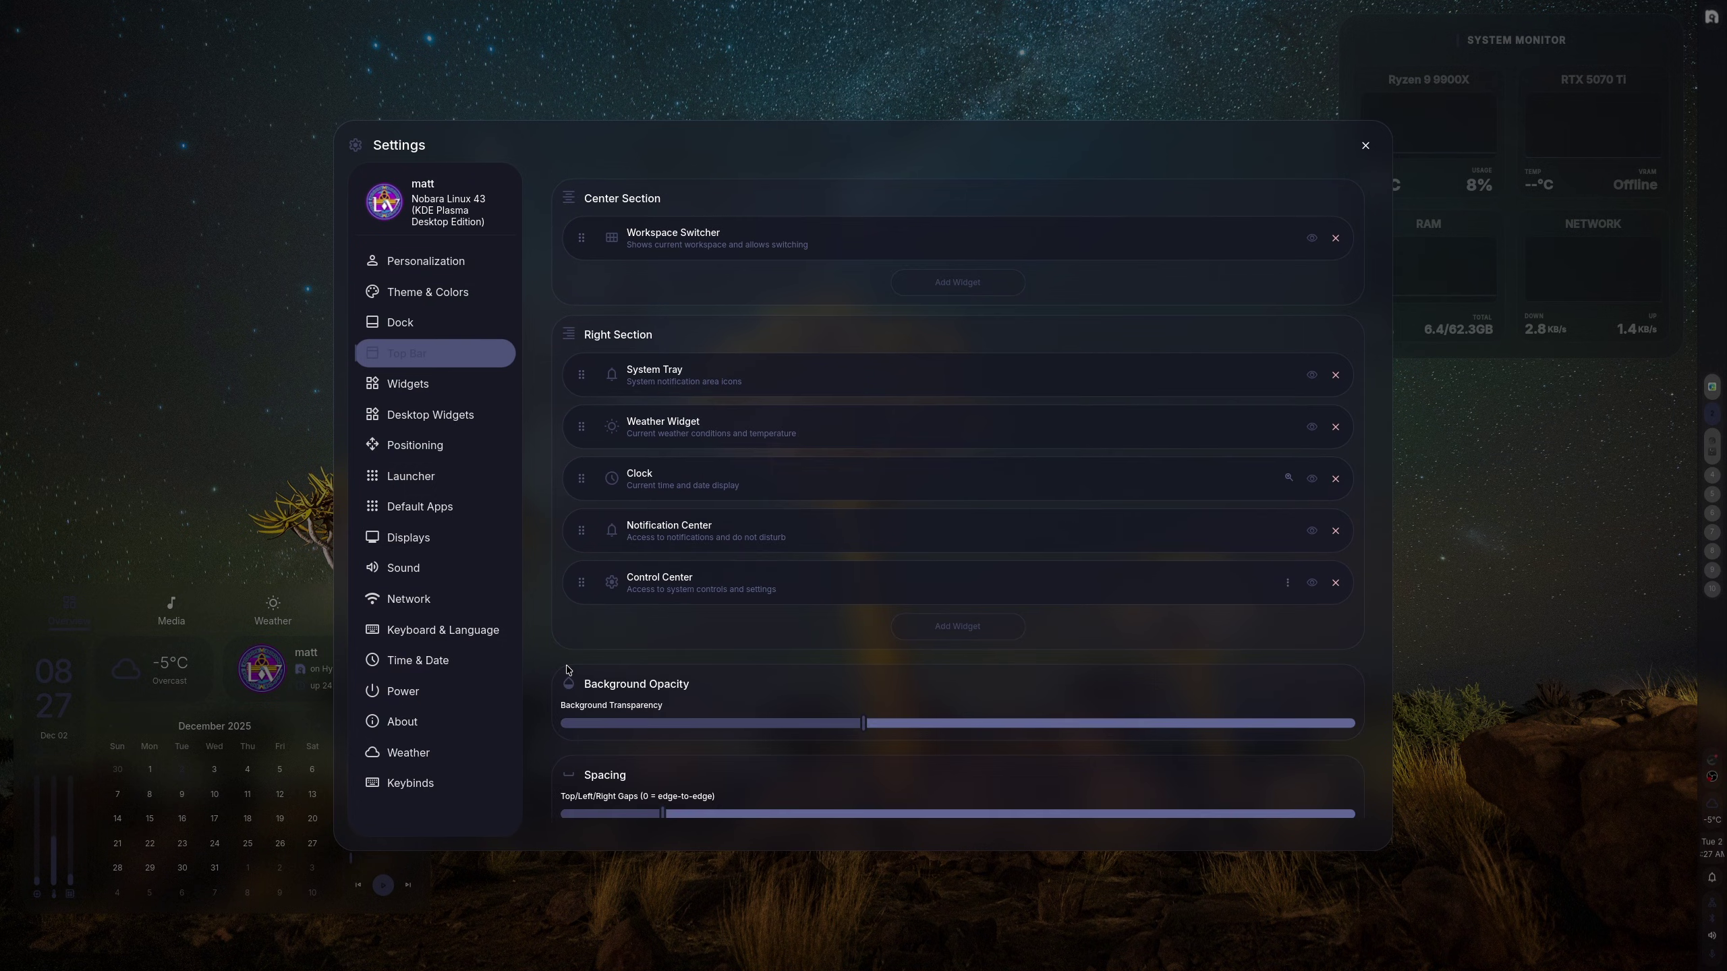
pyautogui.scroll(-1, 568, 670)
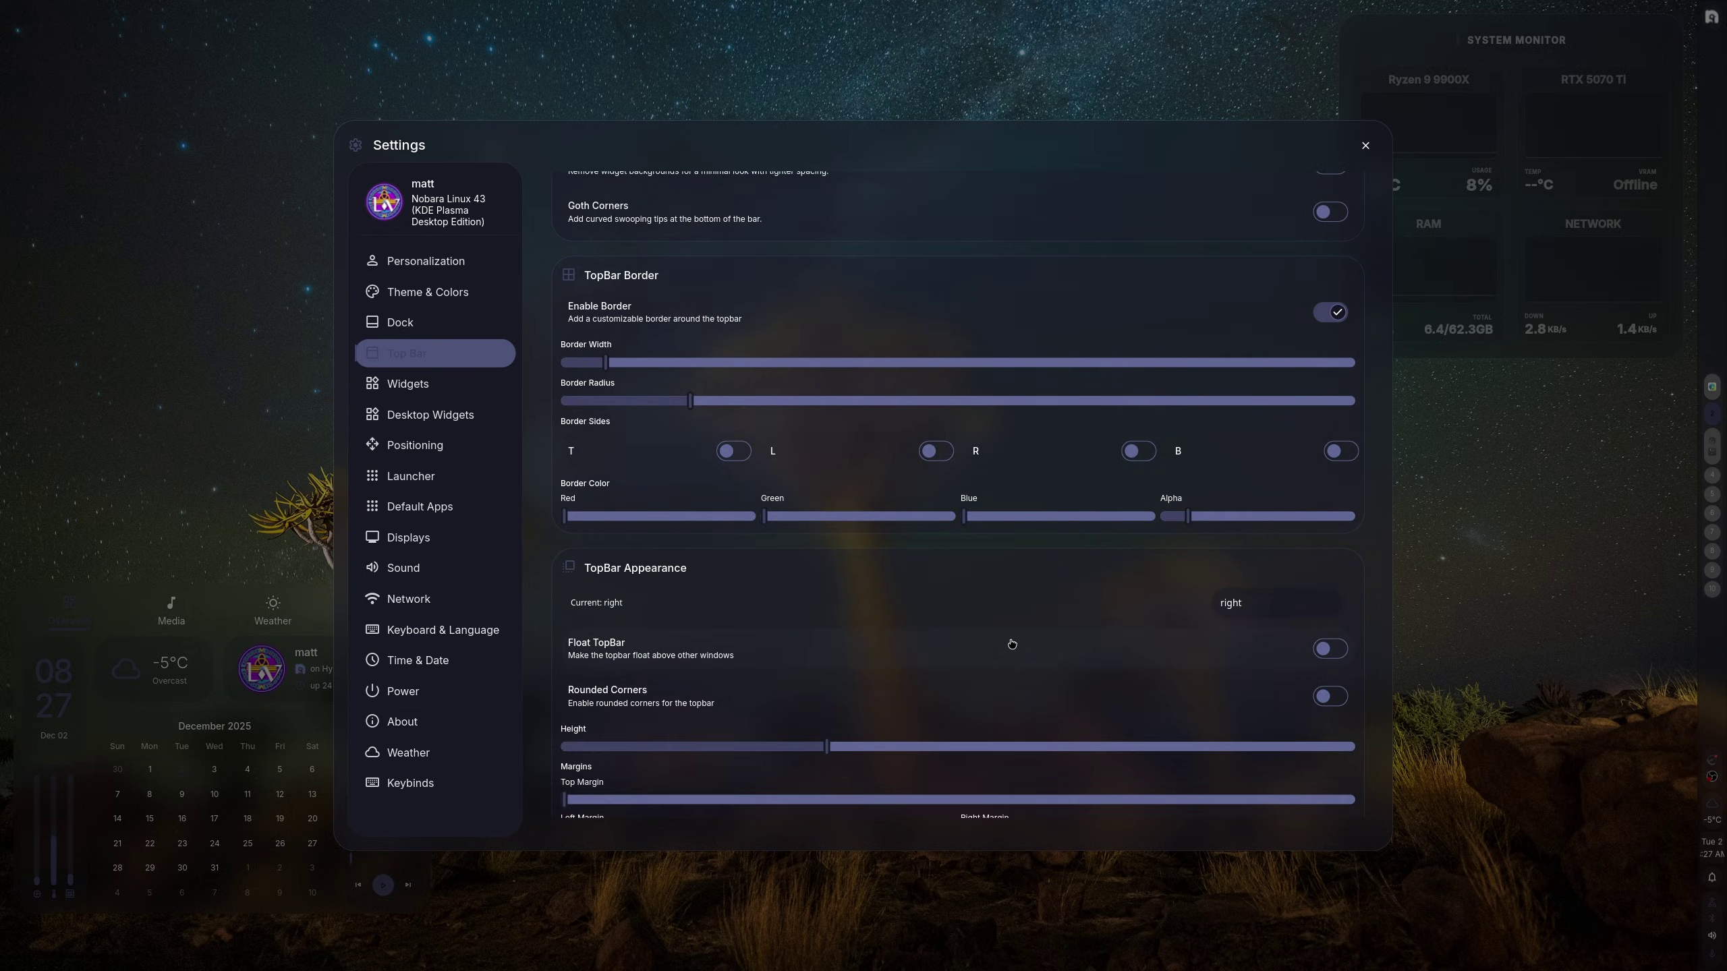
pyautogui.click(1271, 603)
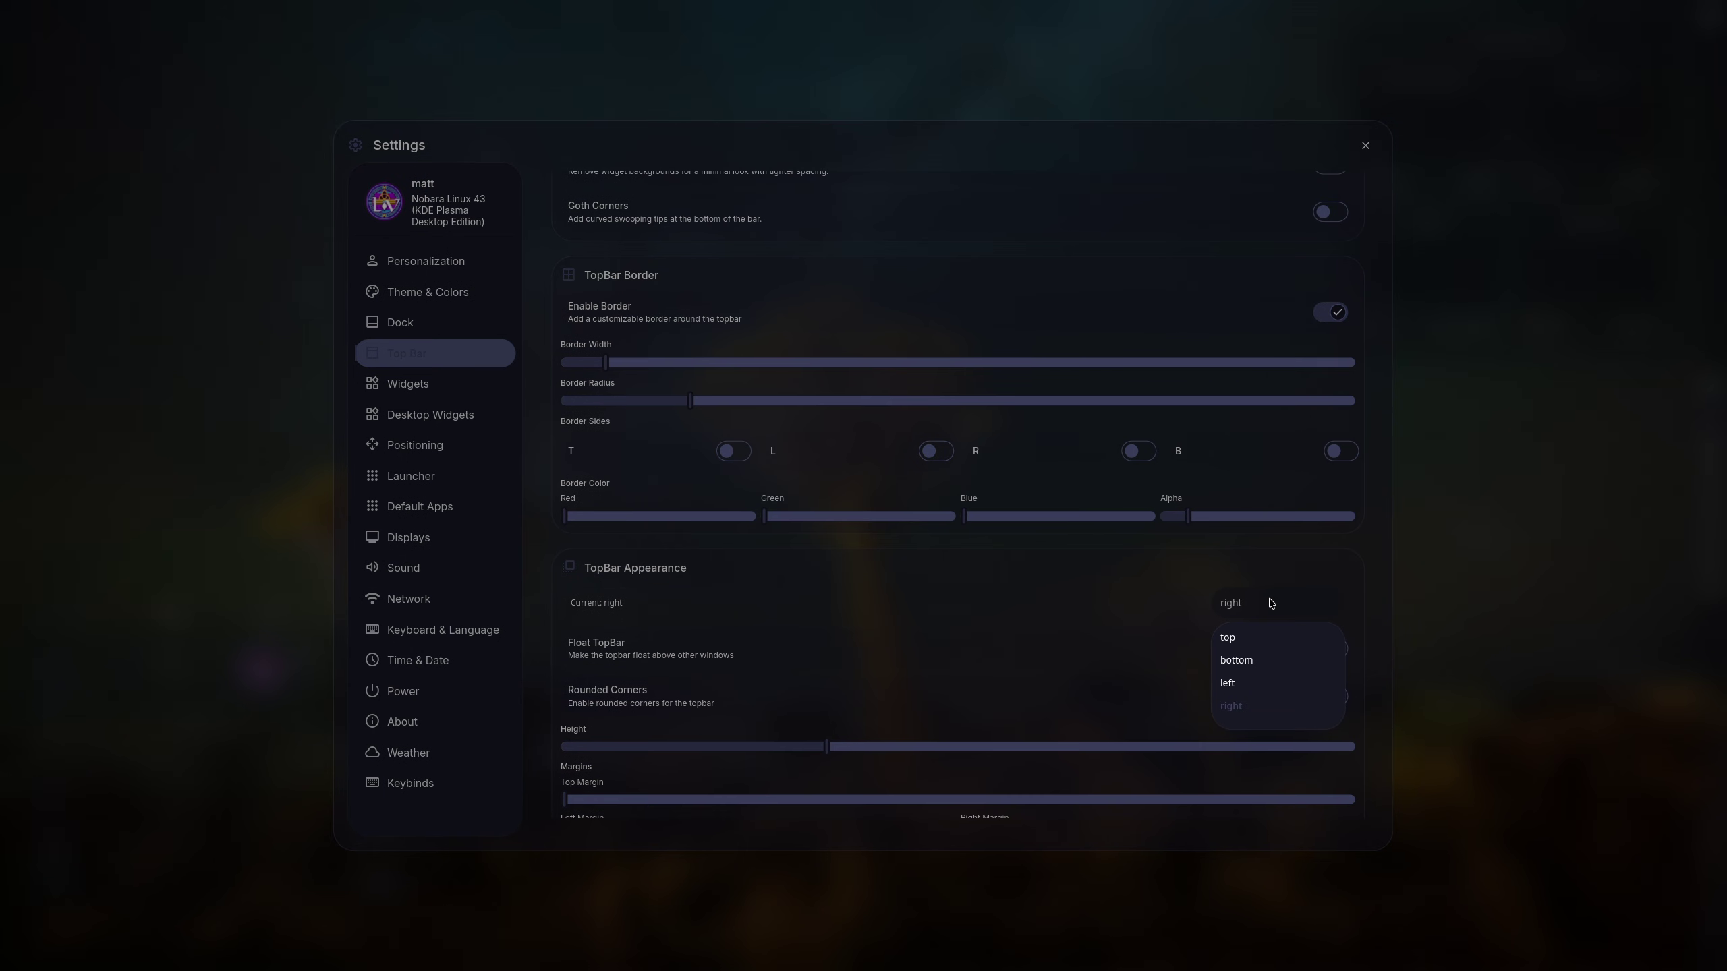
pyautogui.click(1251, 661)
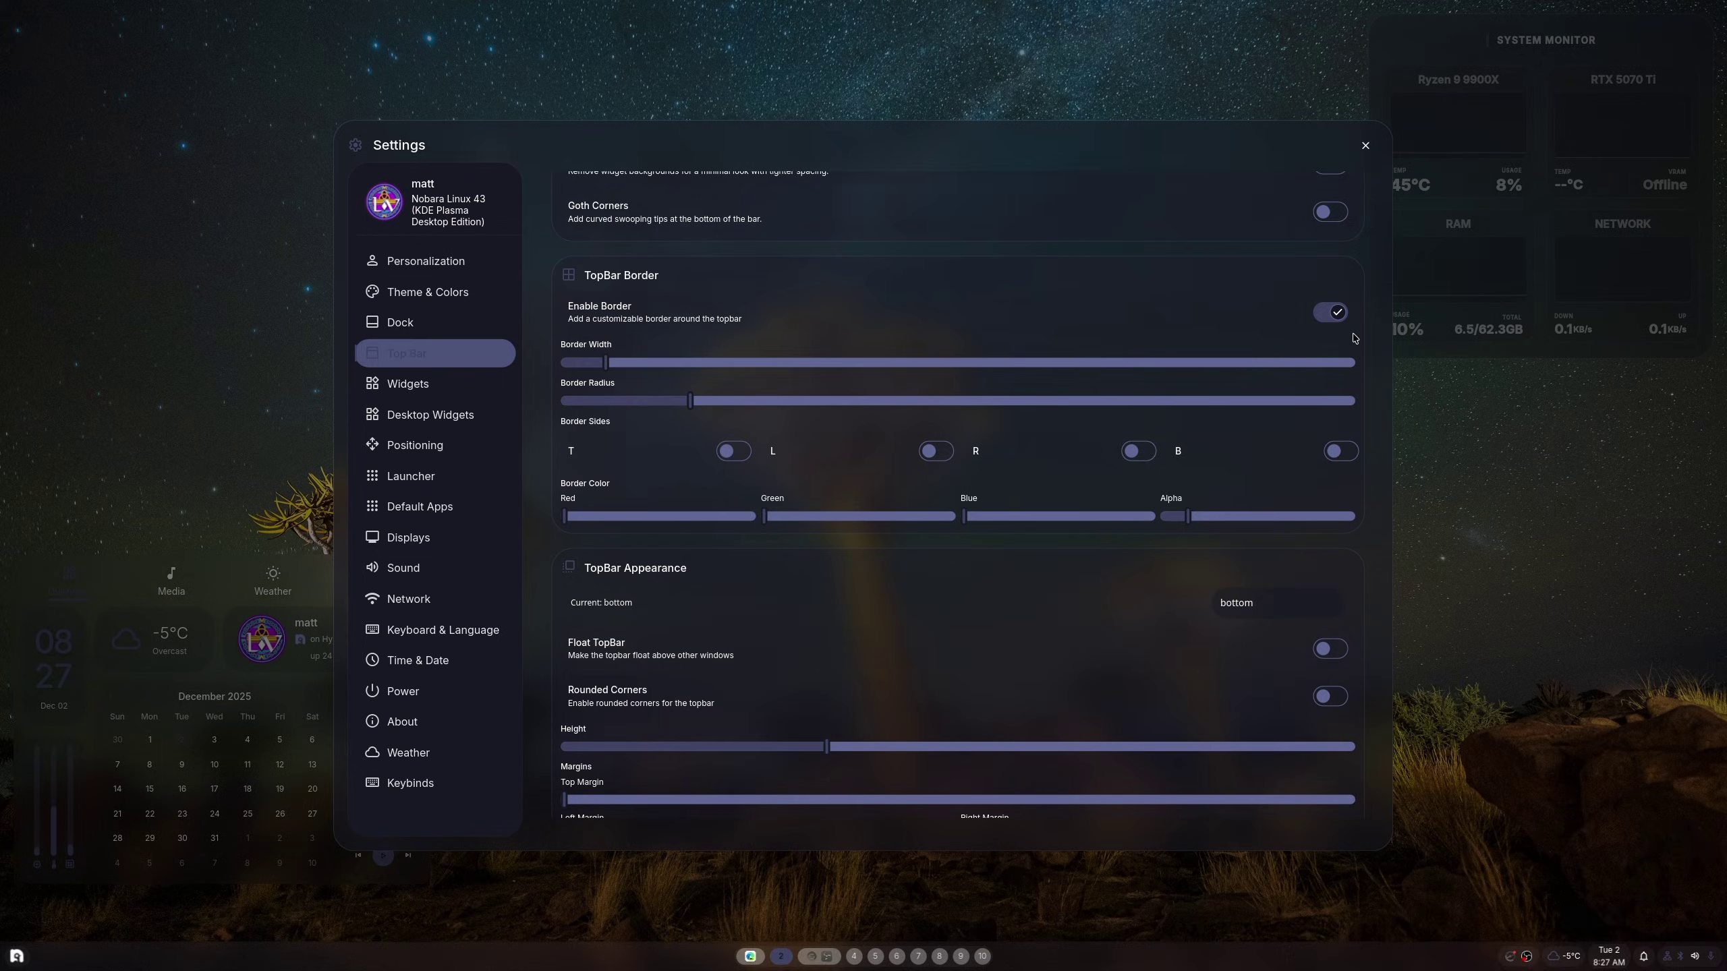
pyautogui.click(1365, 145)
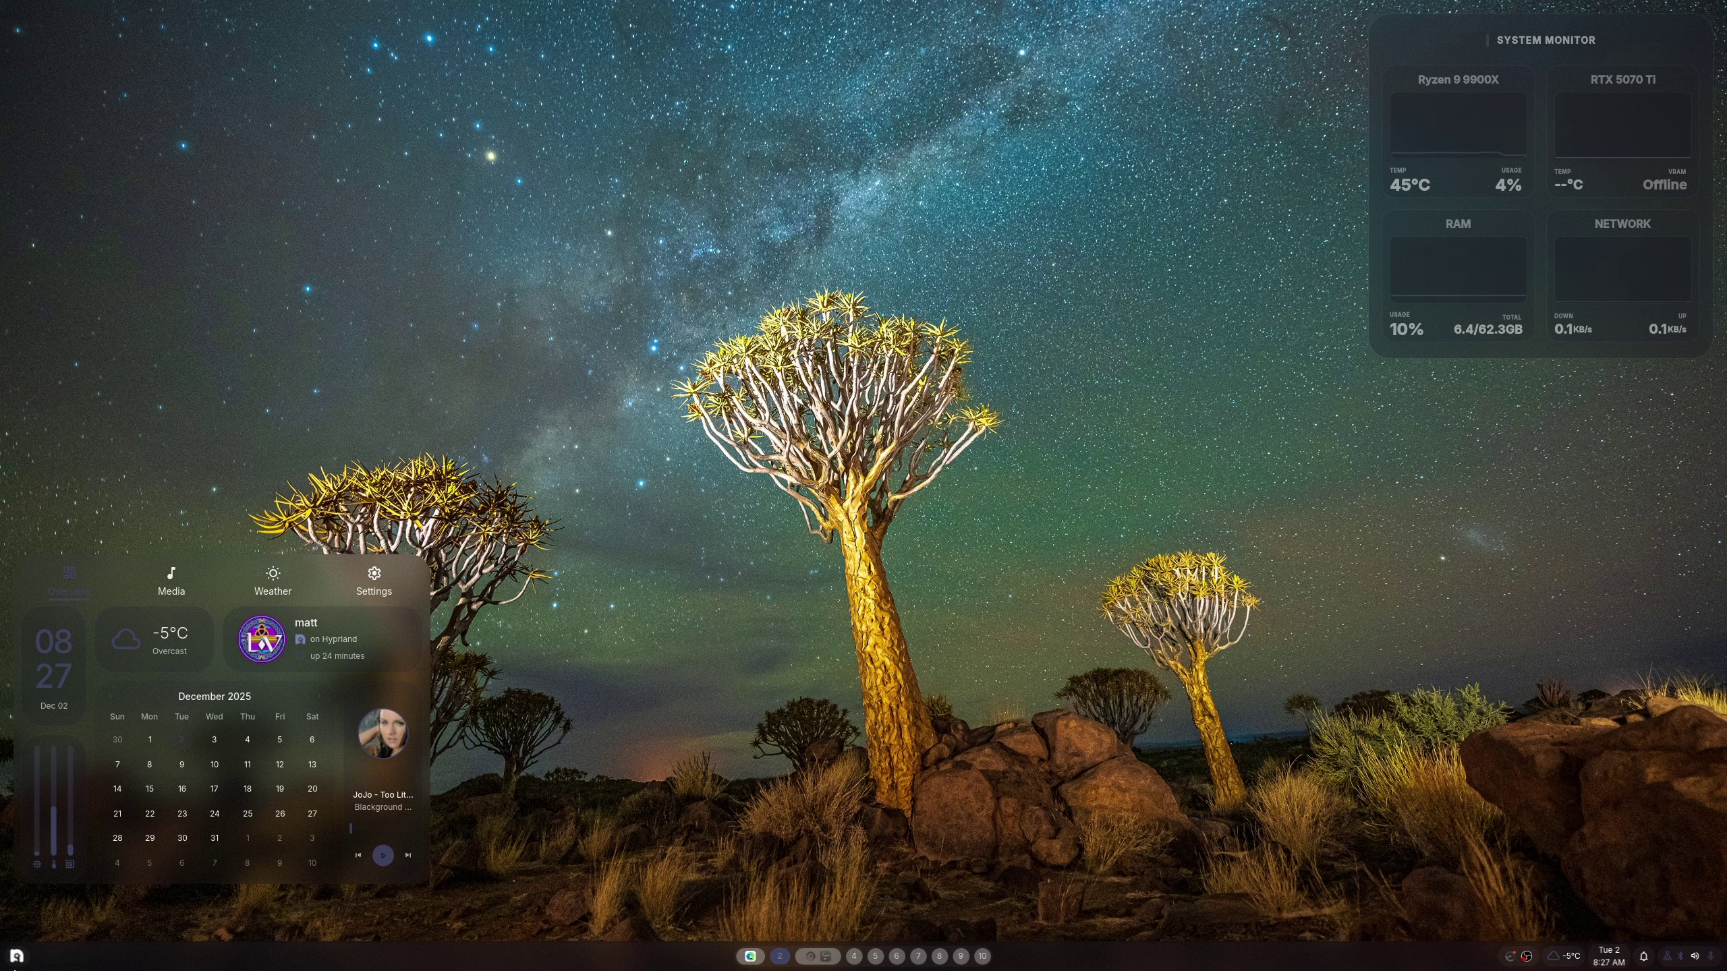
# Open Settings from the quick settings panel's gear and go to the Top Bar page
pyautogui.click(16, 957)
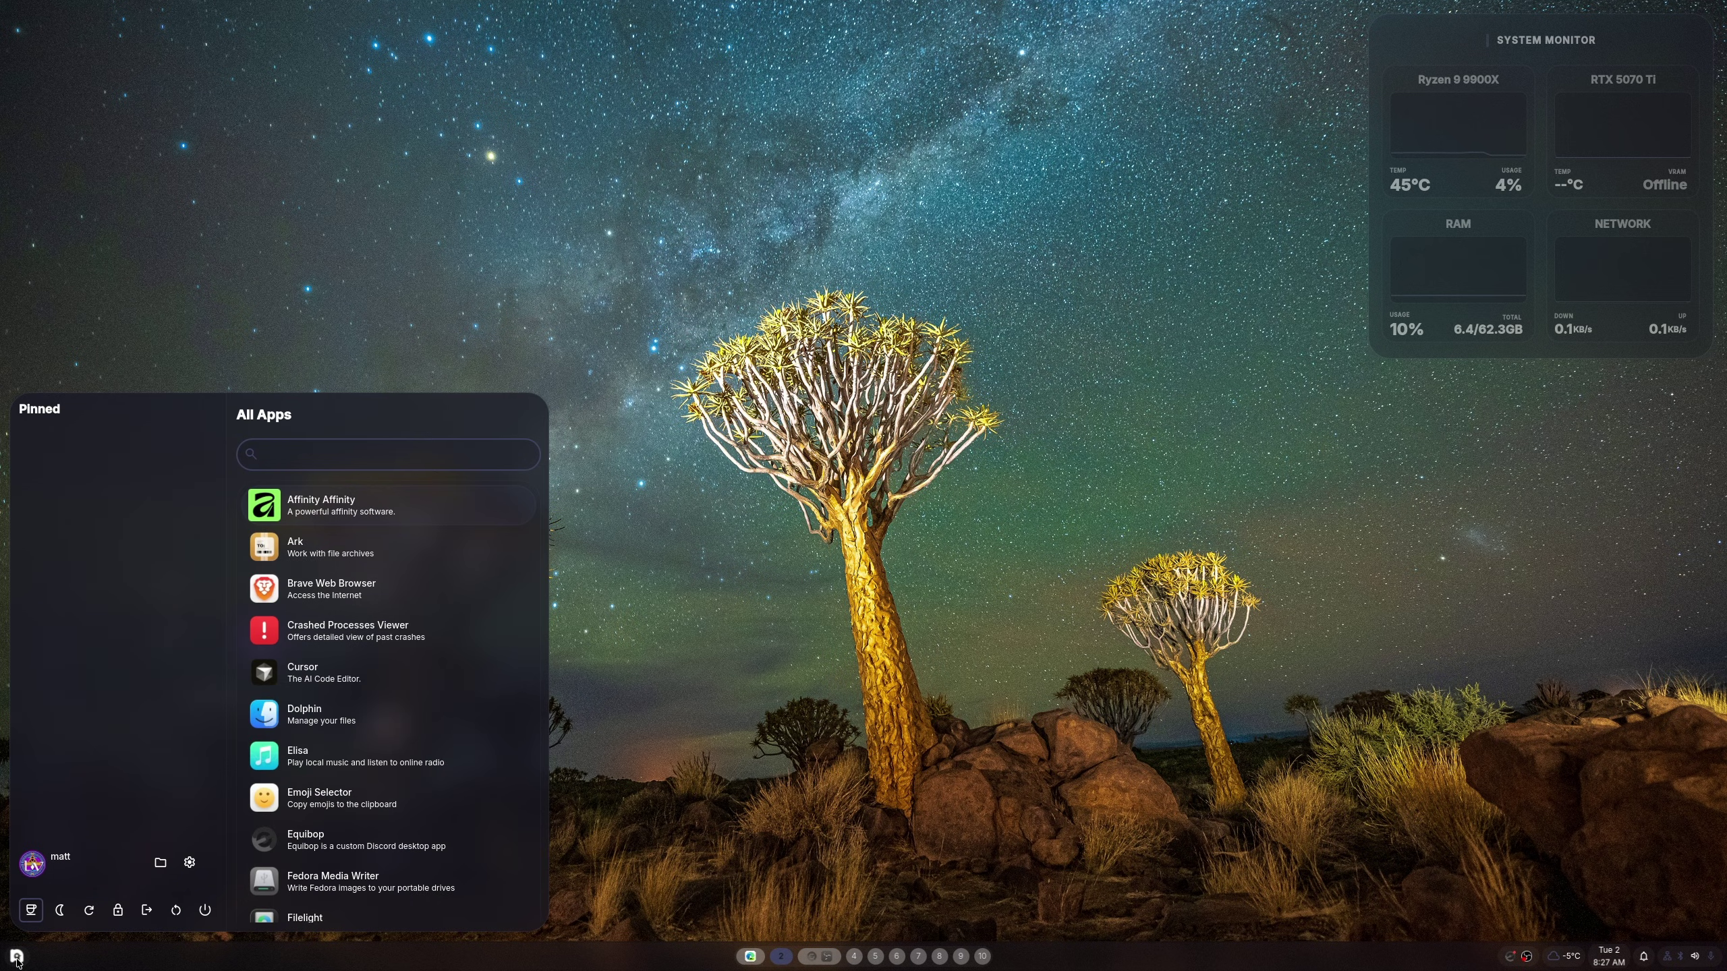
pyautogui.click(16, 957)
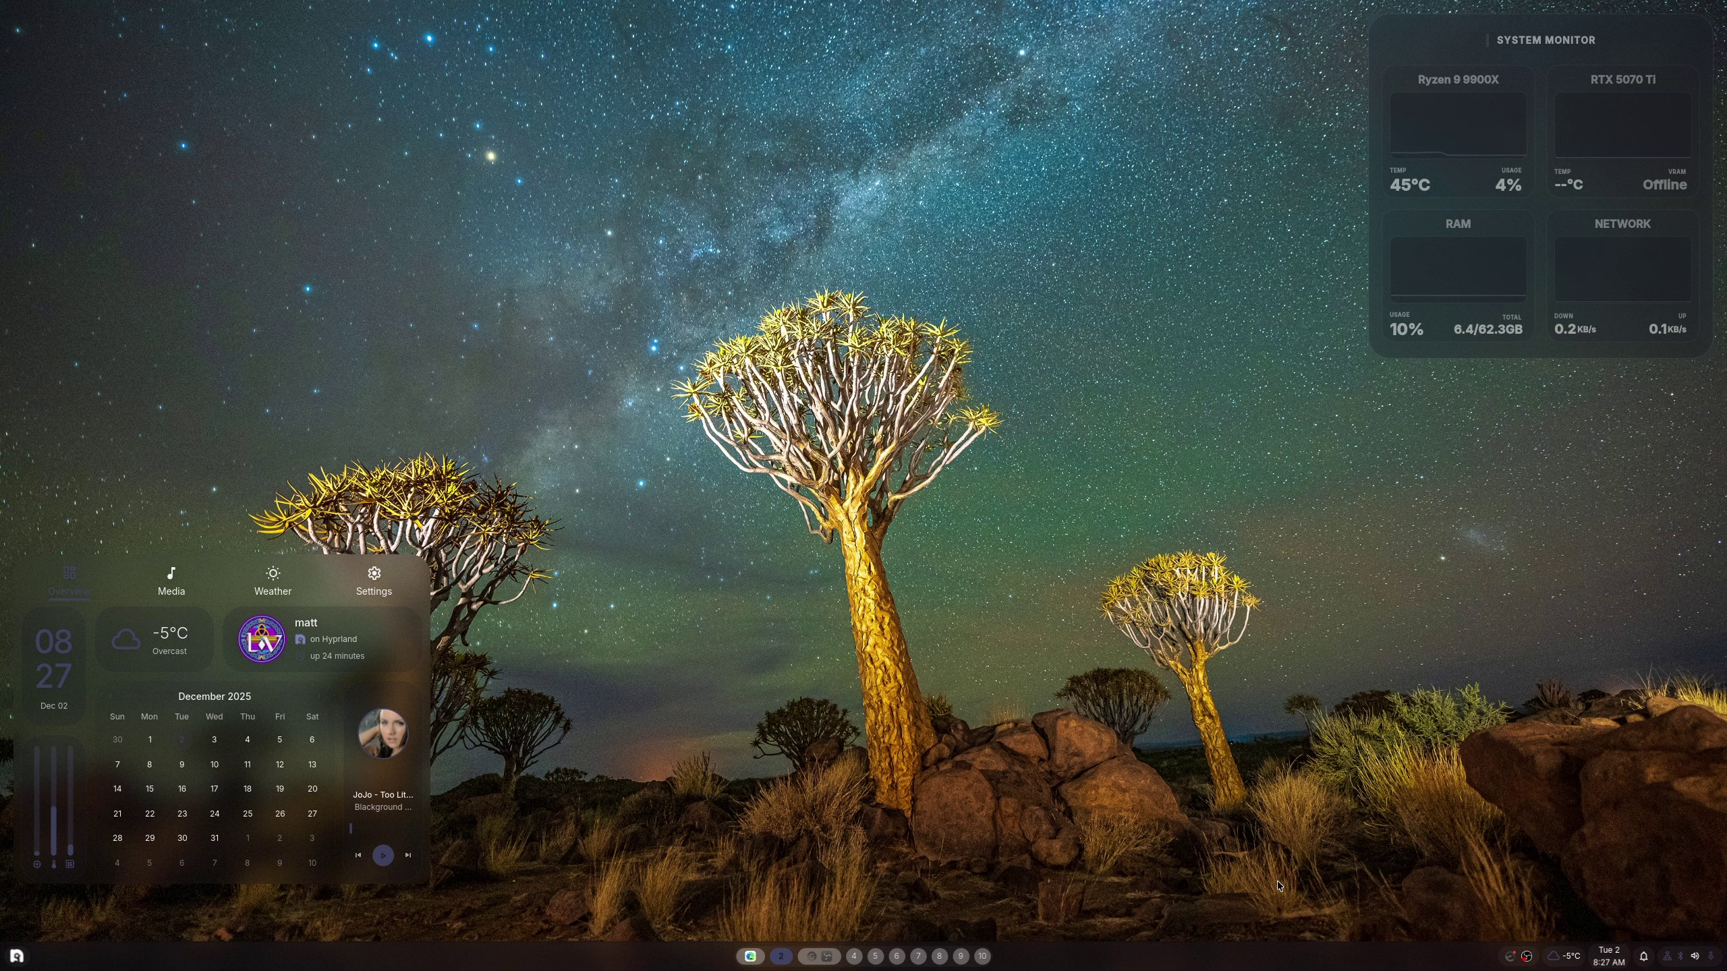
pyautogui.click(1677, 954)
pyautogui.click(1662, 691)
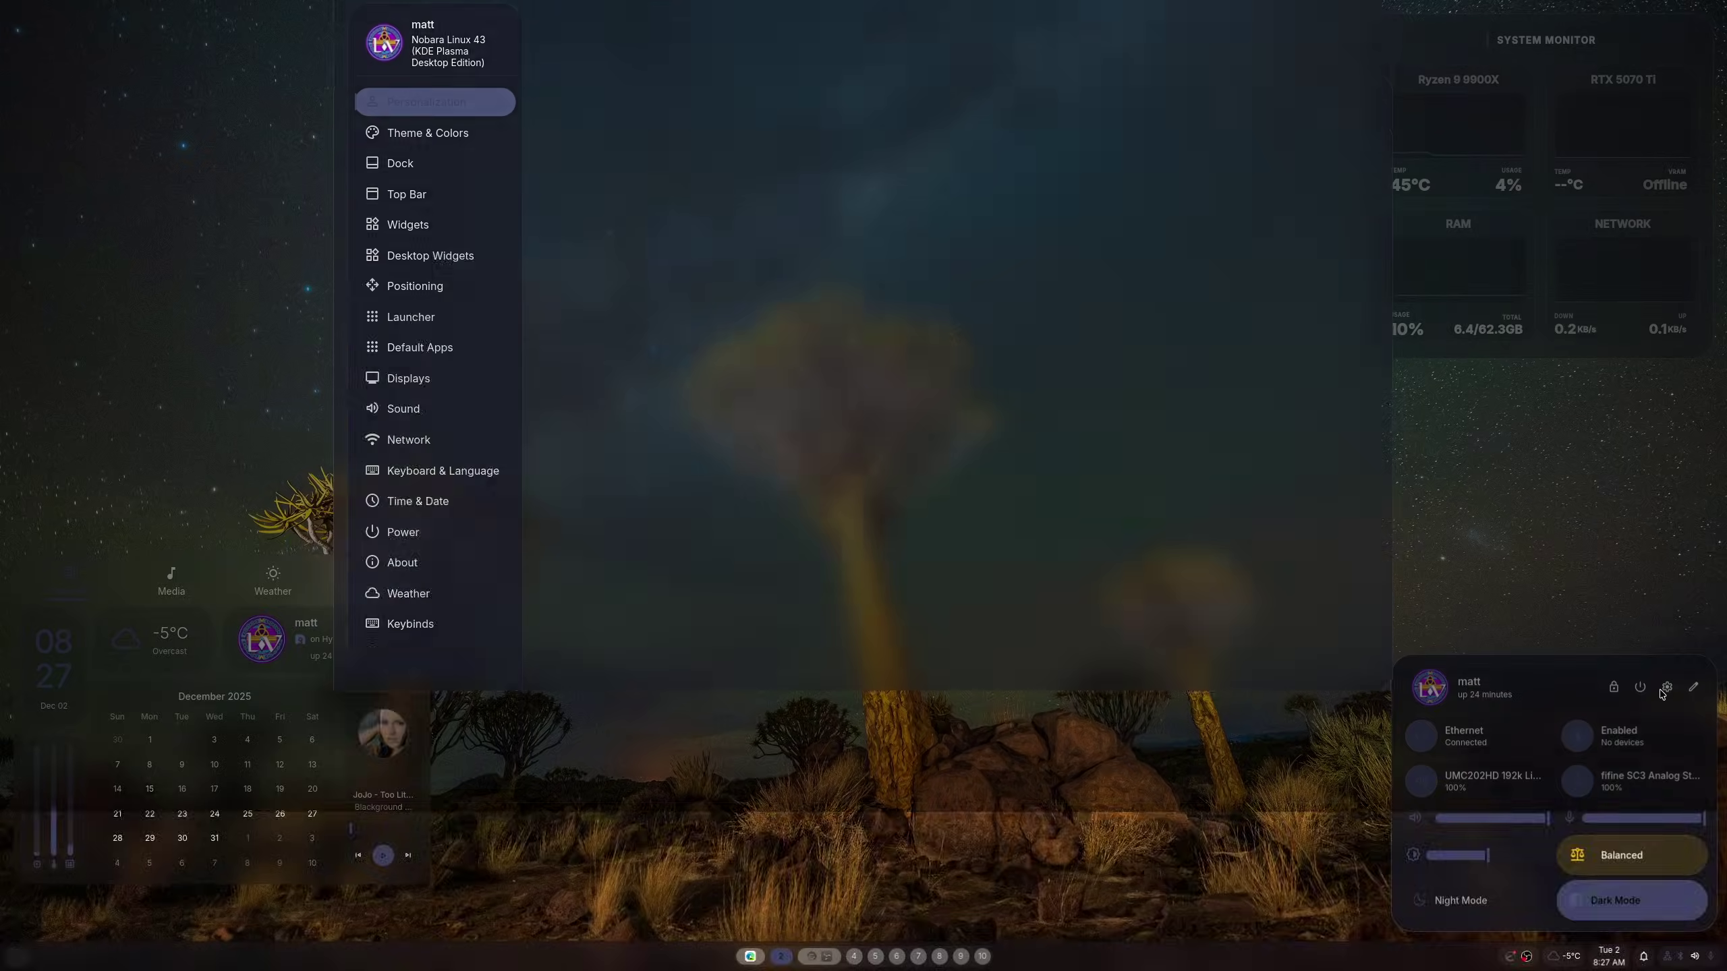
pyautogui.click(482, 366)
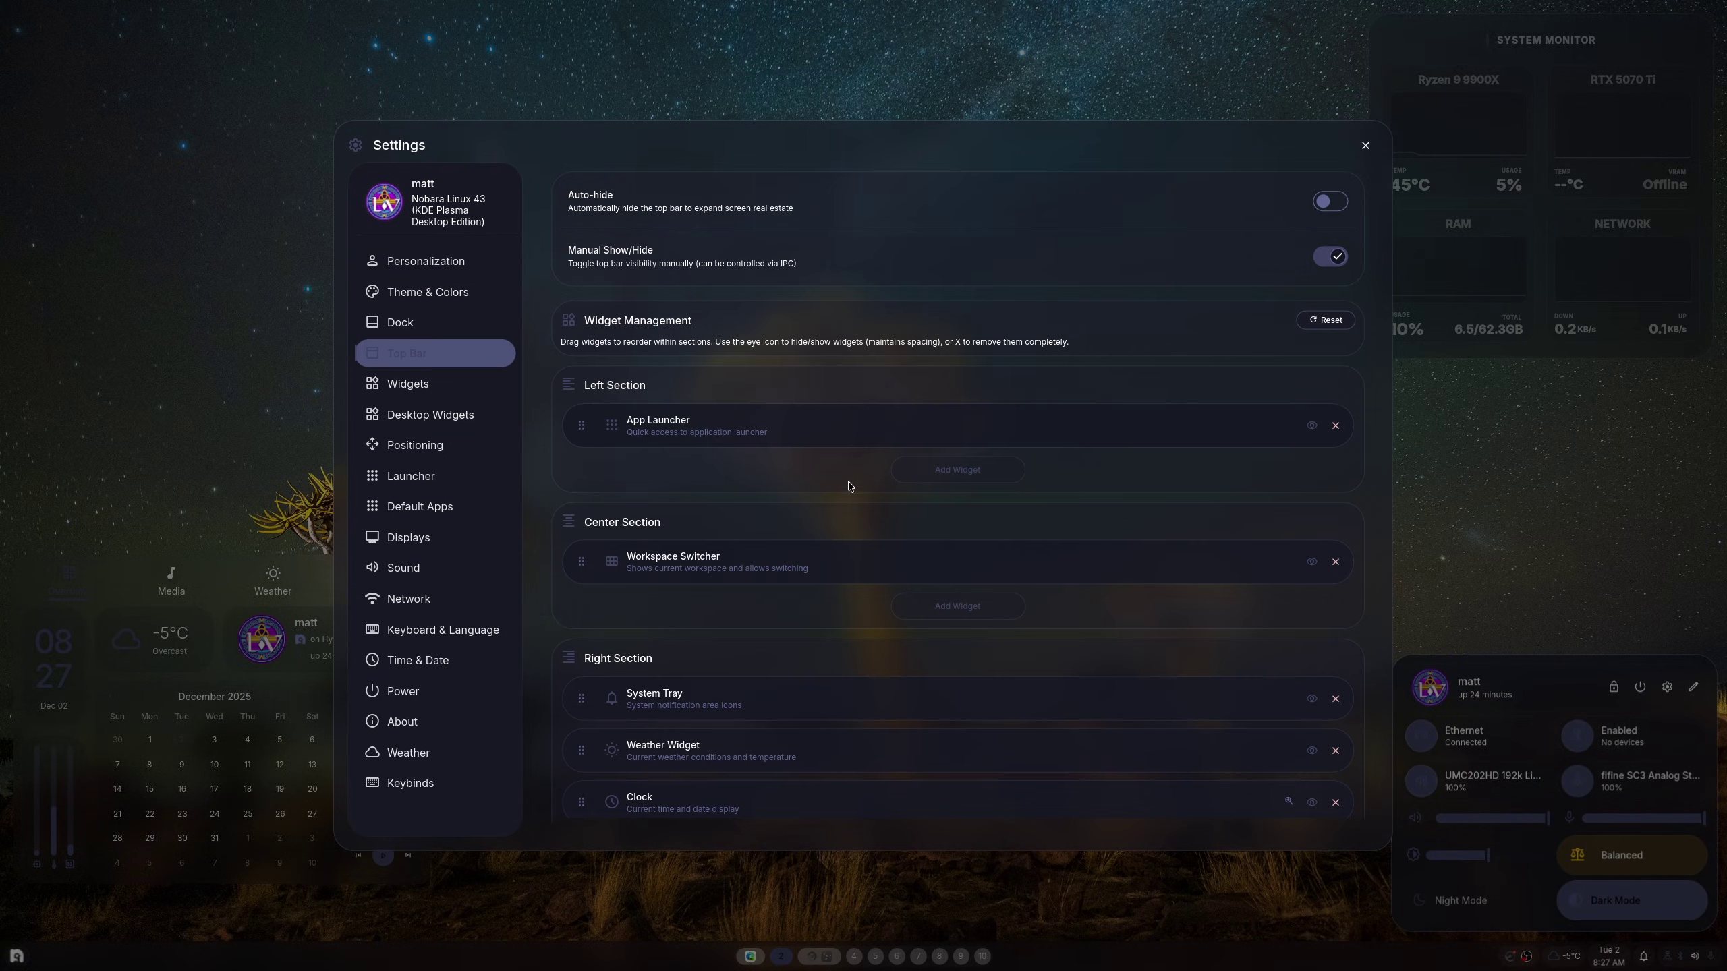
# Add the Running Apps widget under Left Section, then close Settings
pyautogui.click(956, 469)
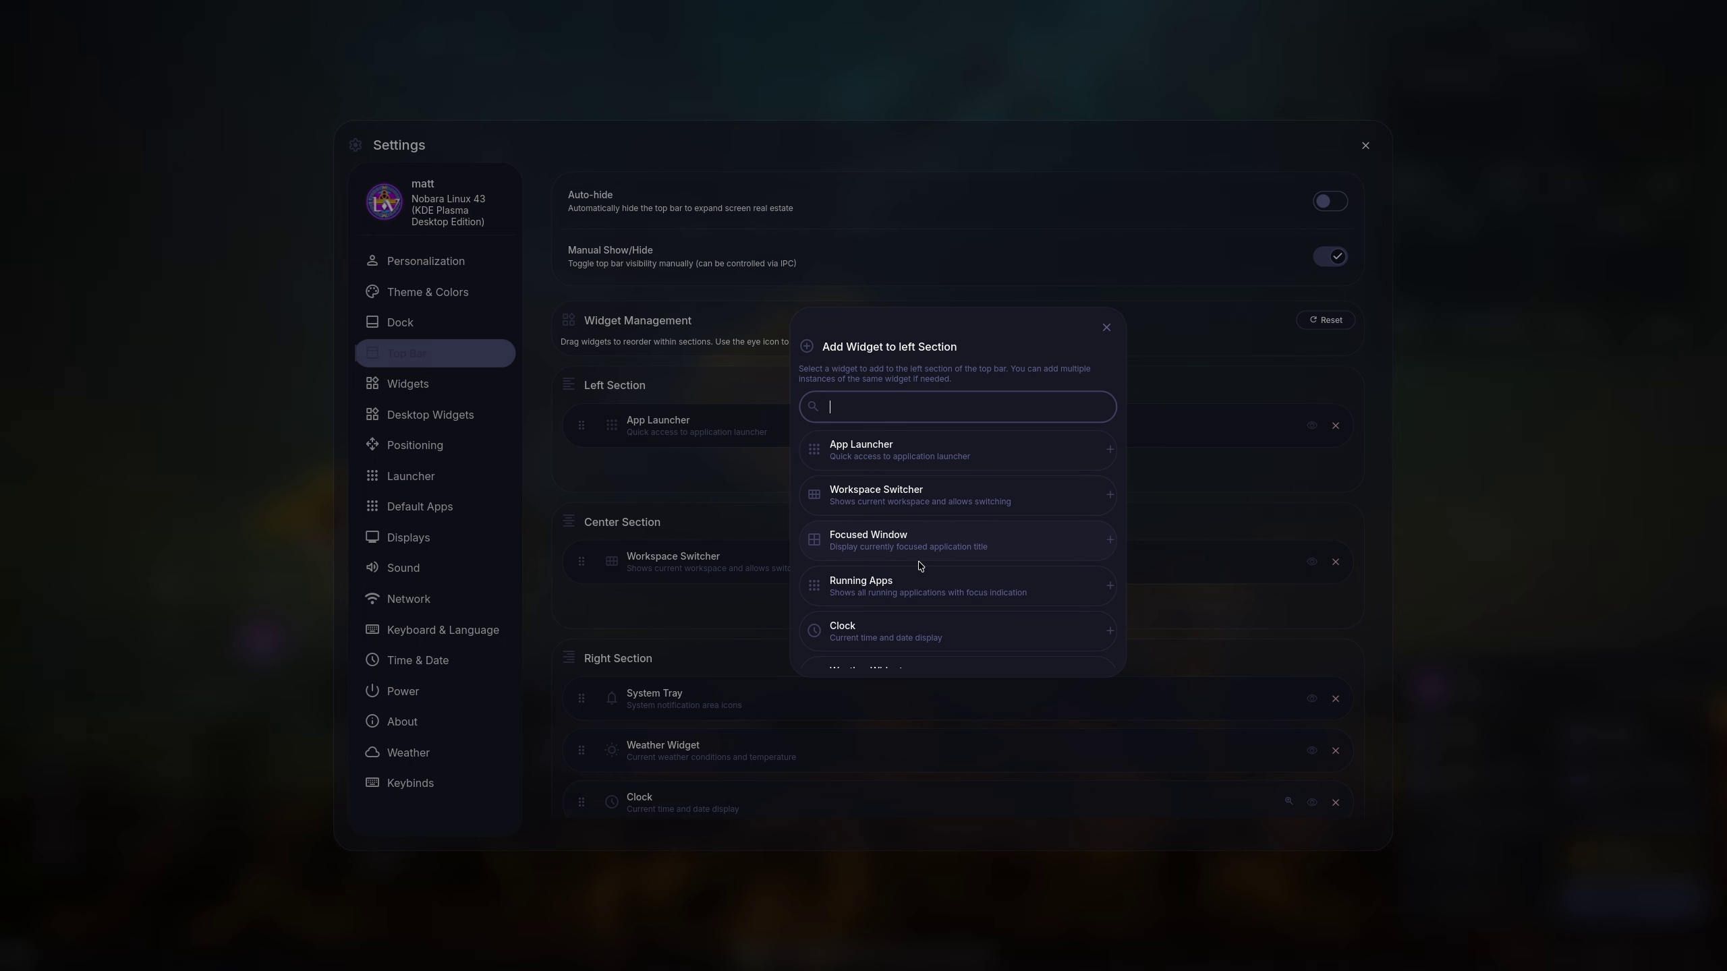
pyautogui.click(932, 593)
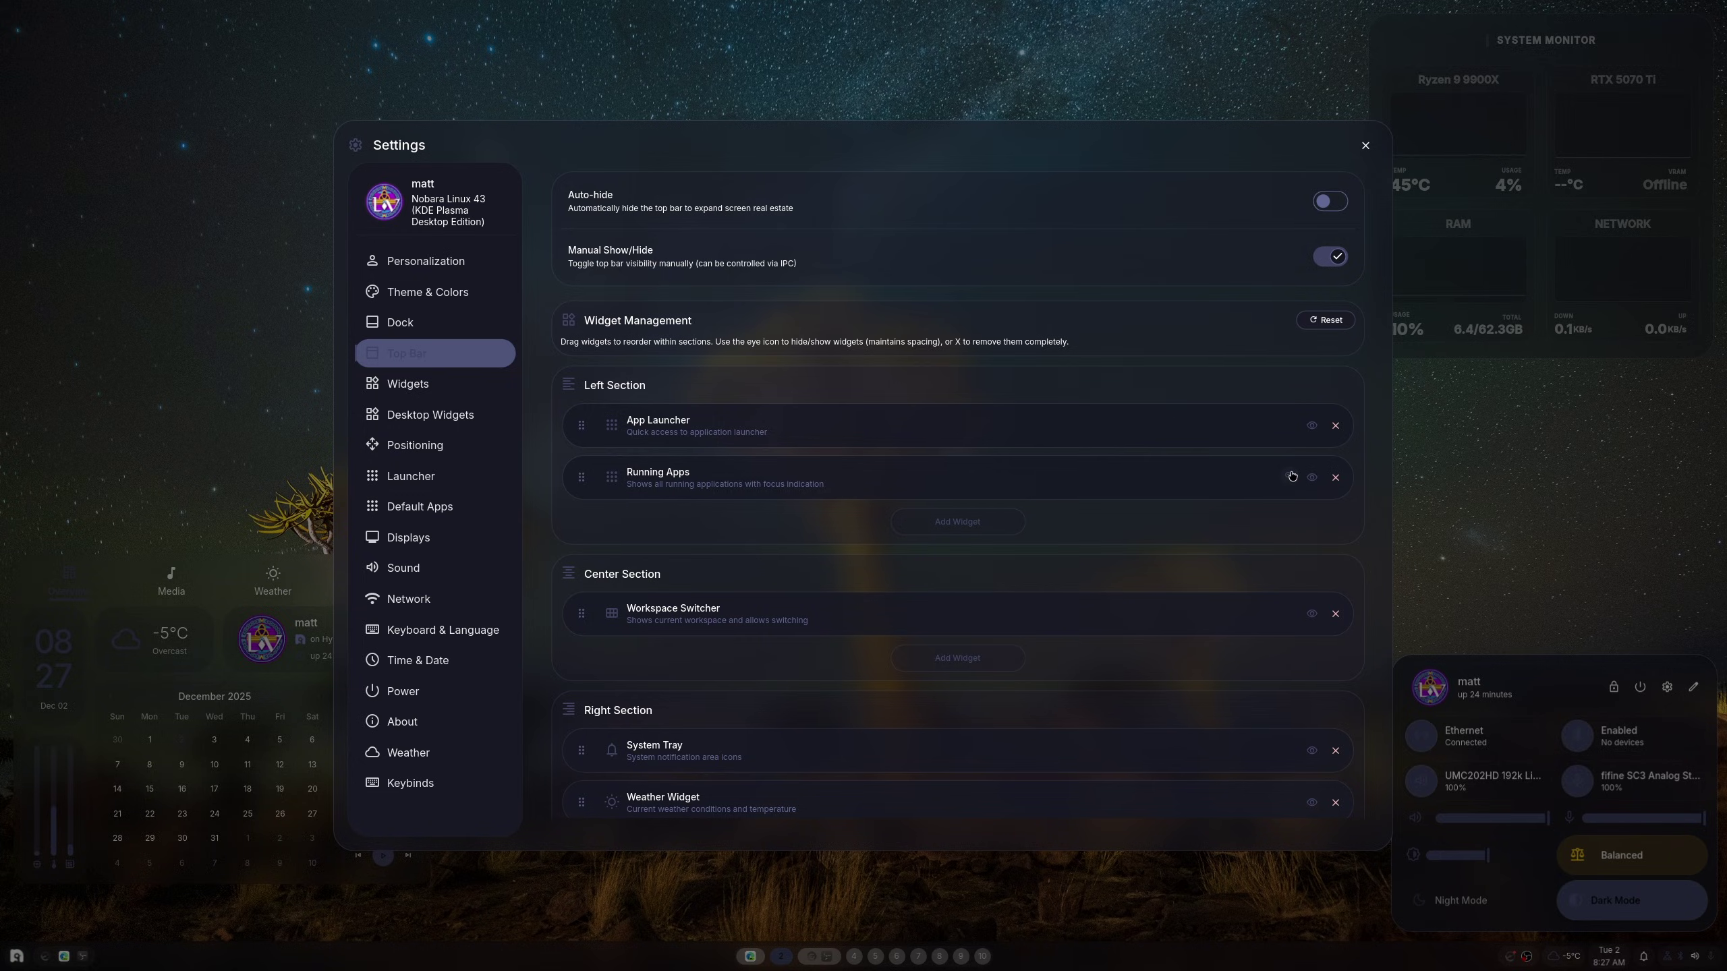
pyautogui.click(1365, 146)
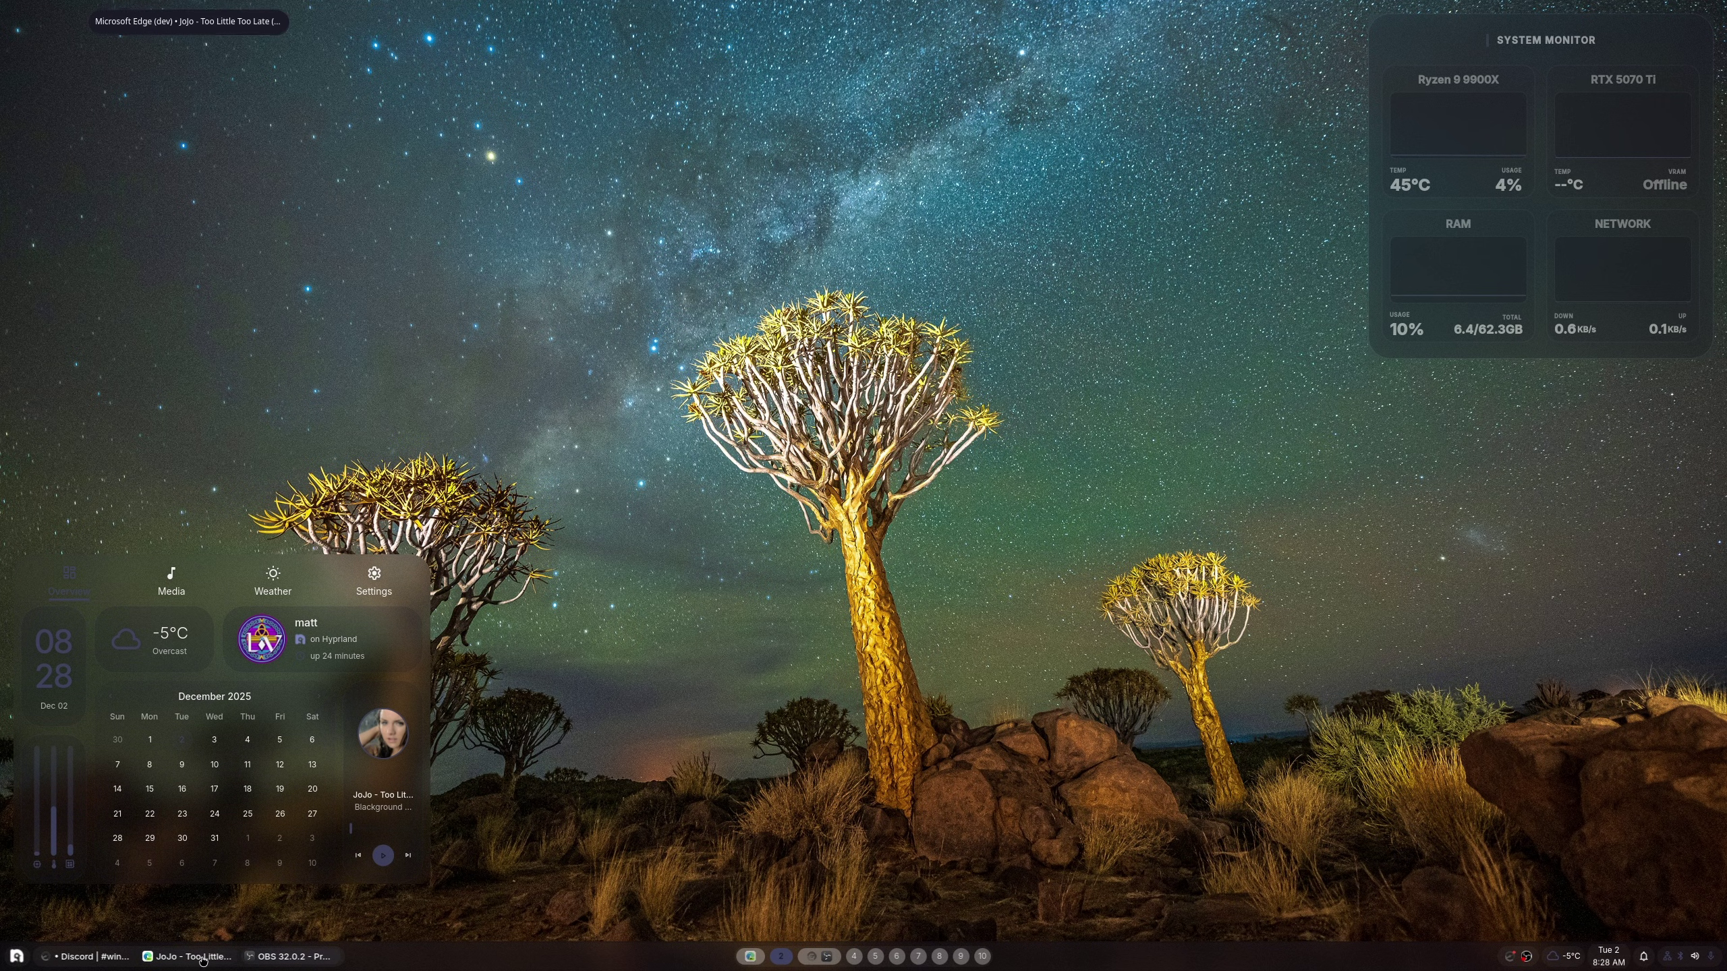
# Switch to workspace 2, check the app launcher, and open the quick-settings control center
pyautogui.press('super+2')
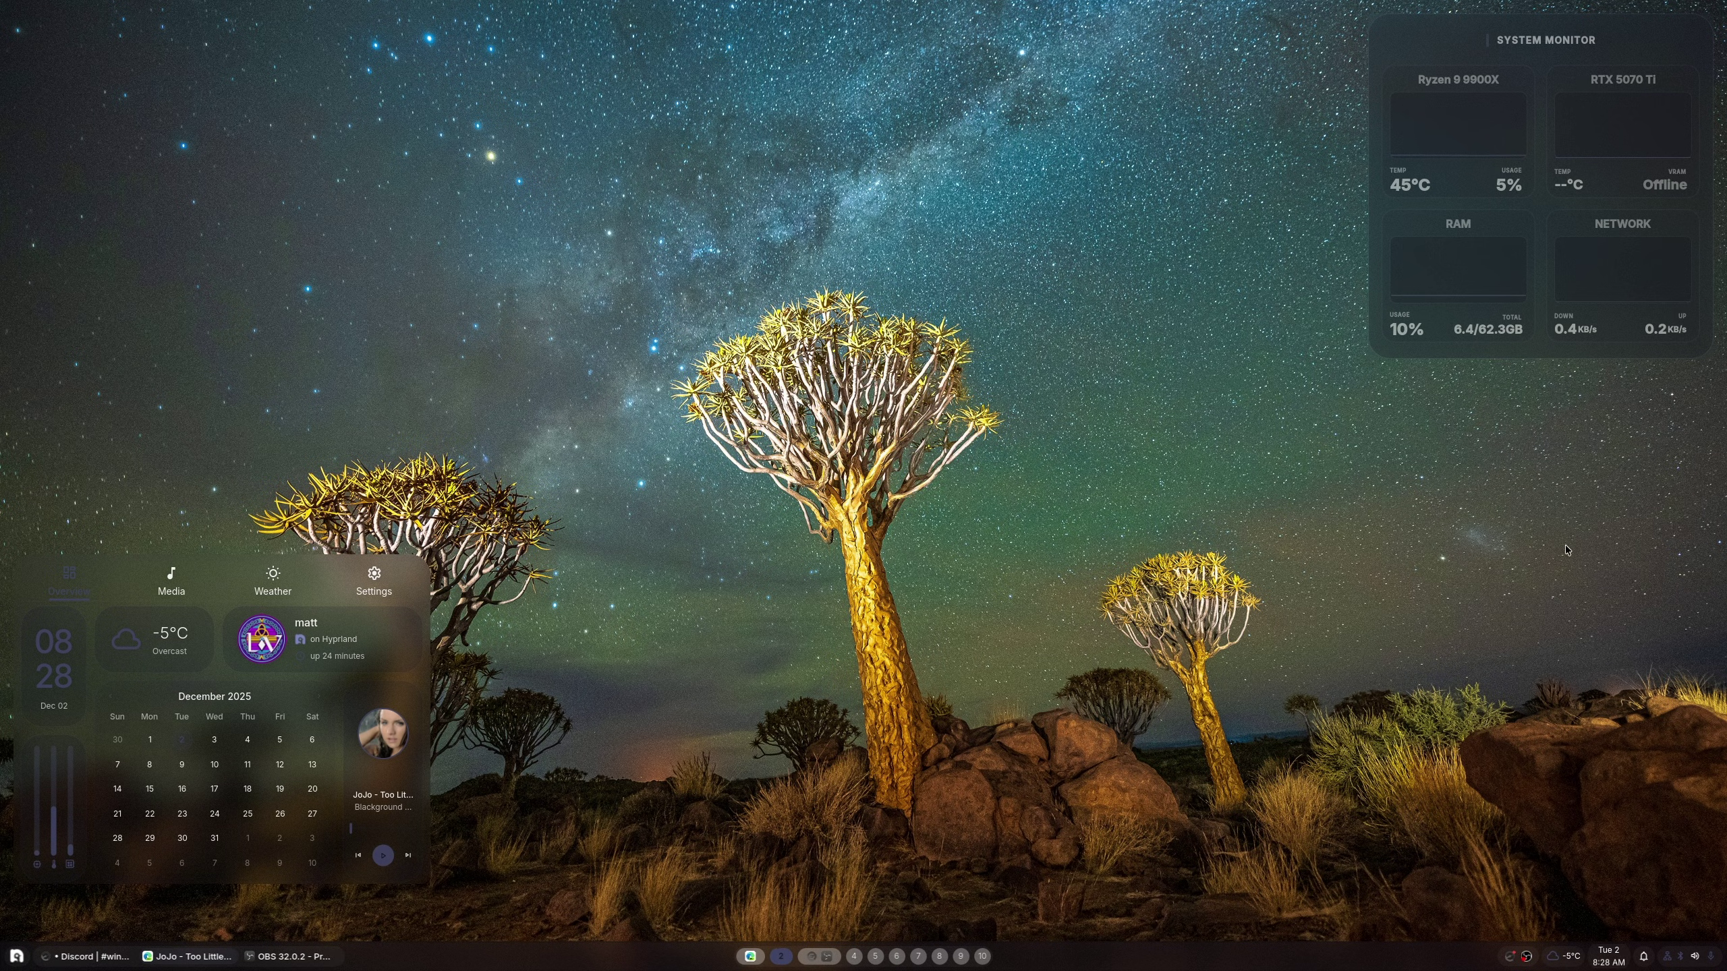
pyautogui.click(15, 958)
pyautogui.click(15, 957)
pyautogui.click(1700, 957)
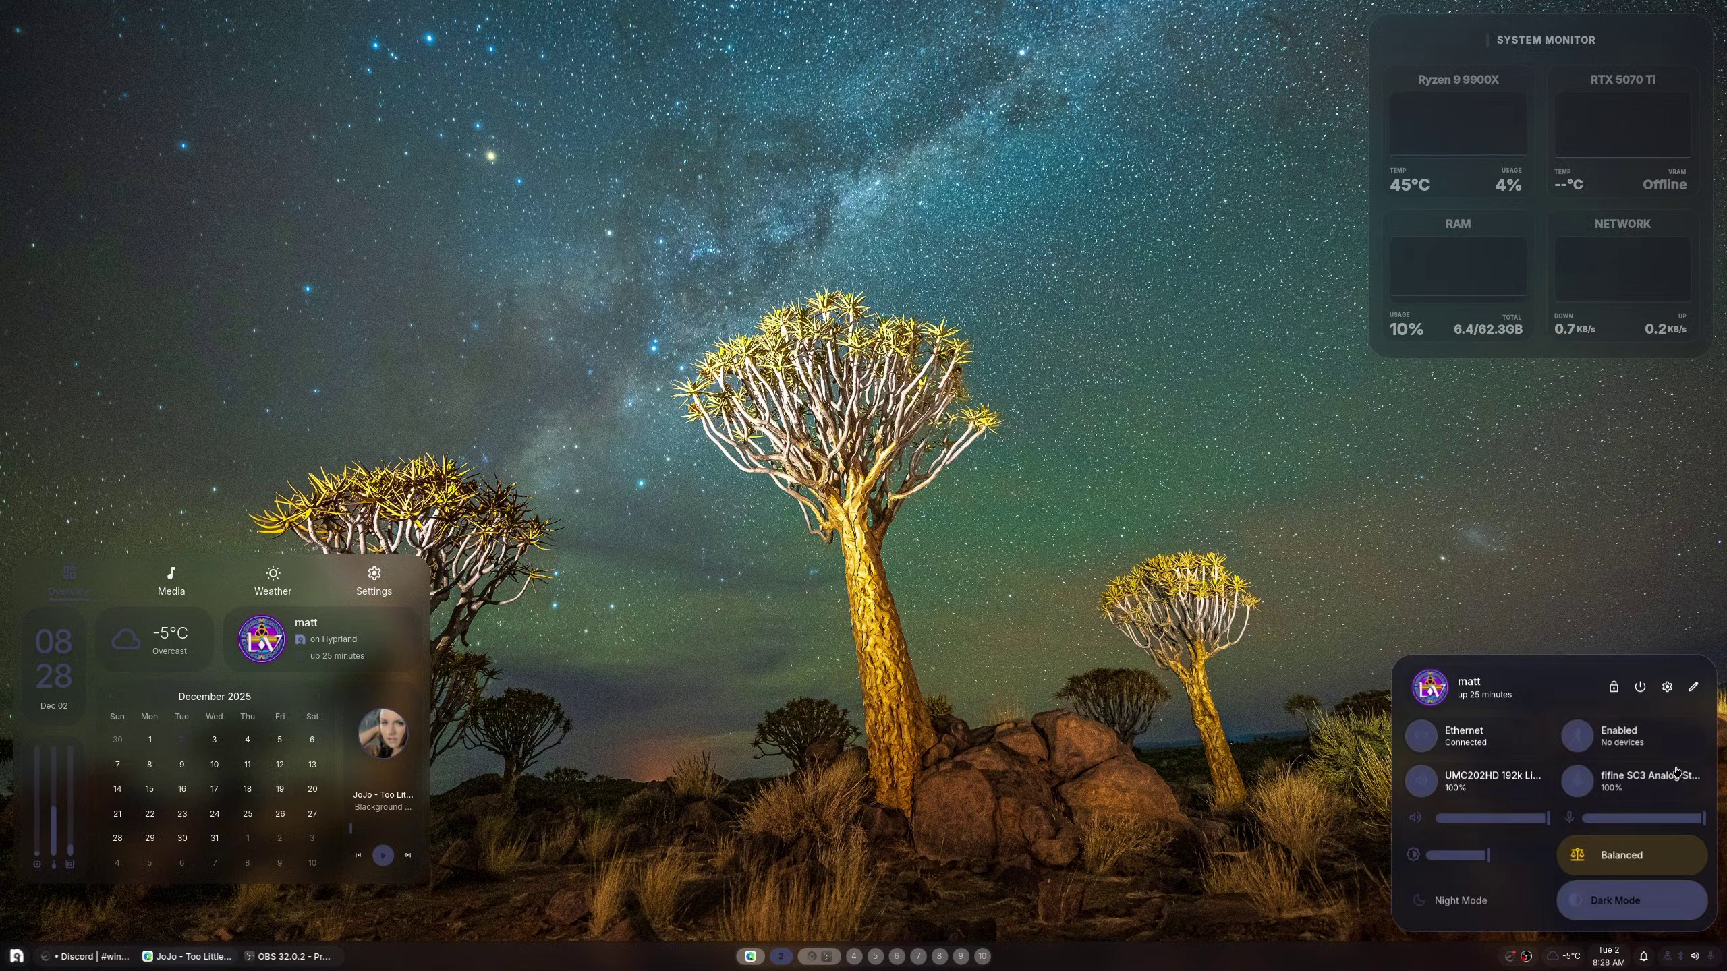
# Open Settings and drag the Top Bar Height slider to 55
pyautogui.click(1665, 686)
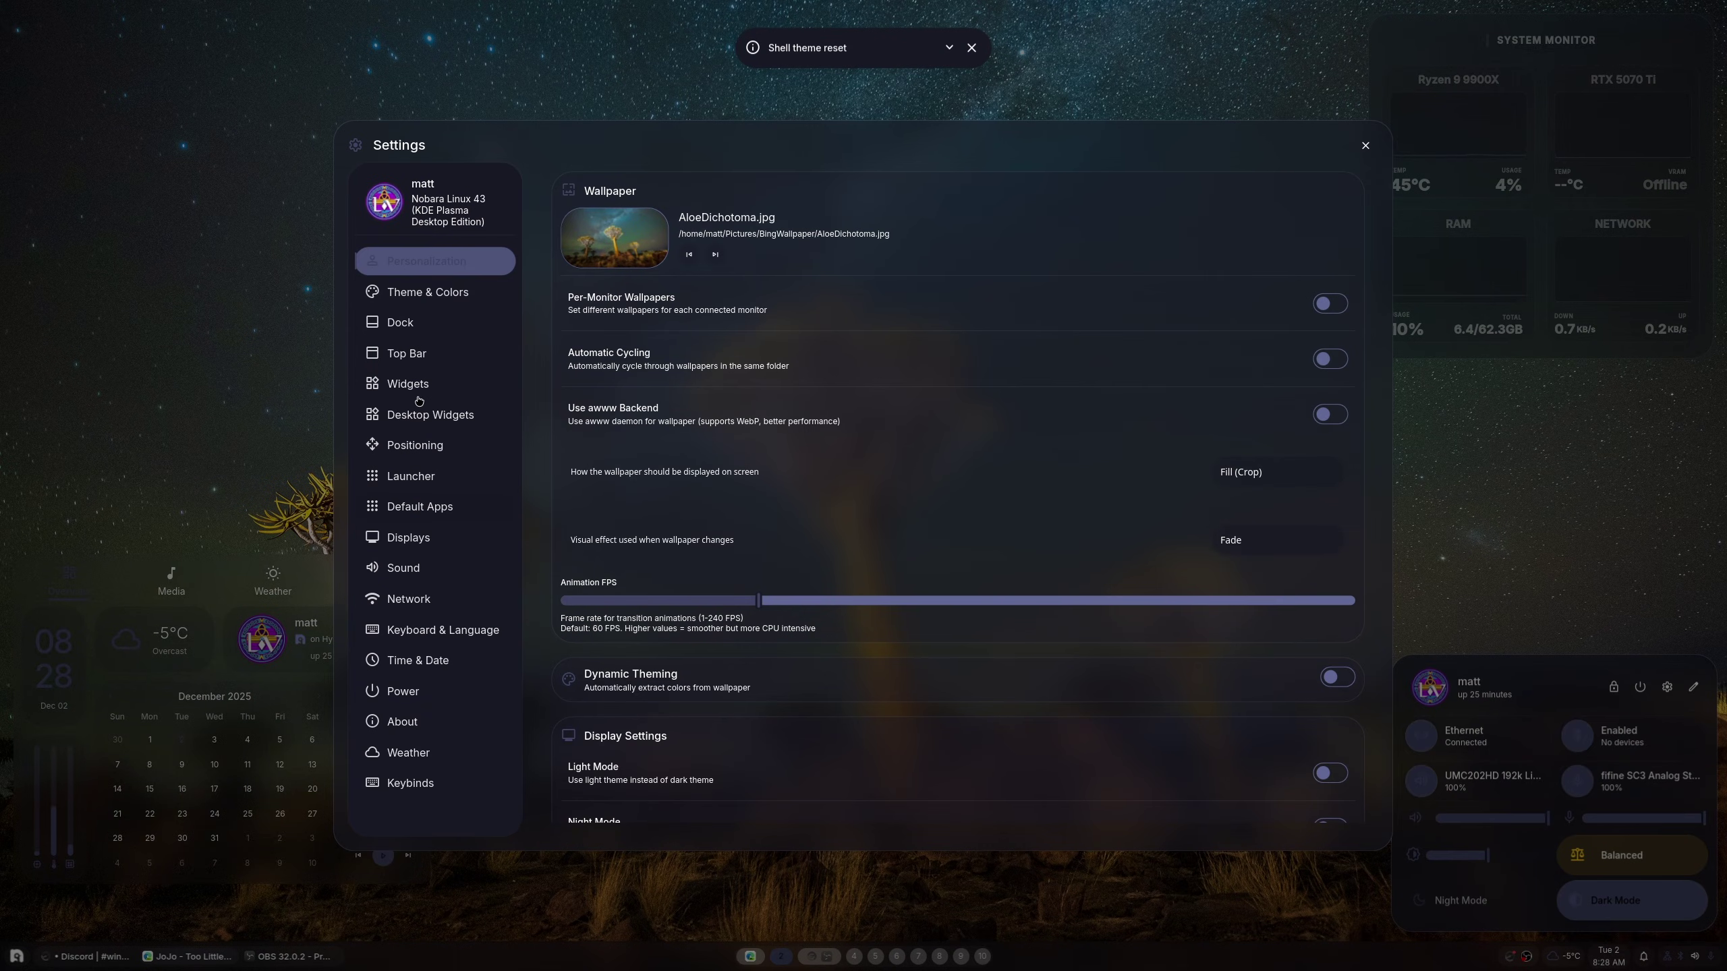
pyautogui.click(402, 351)
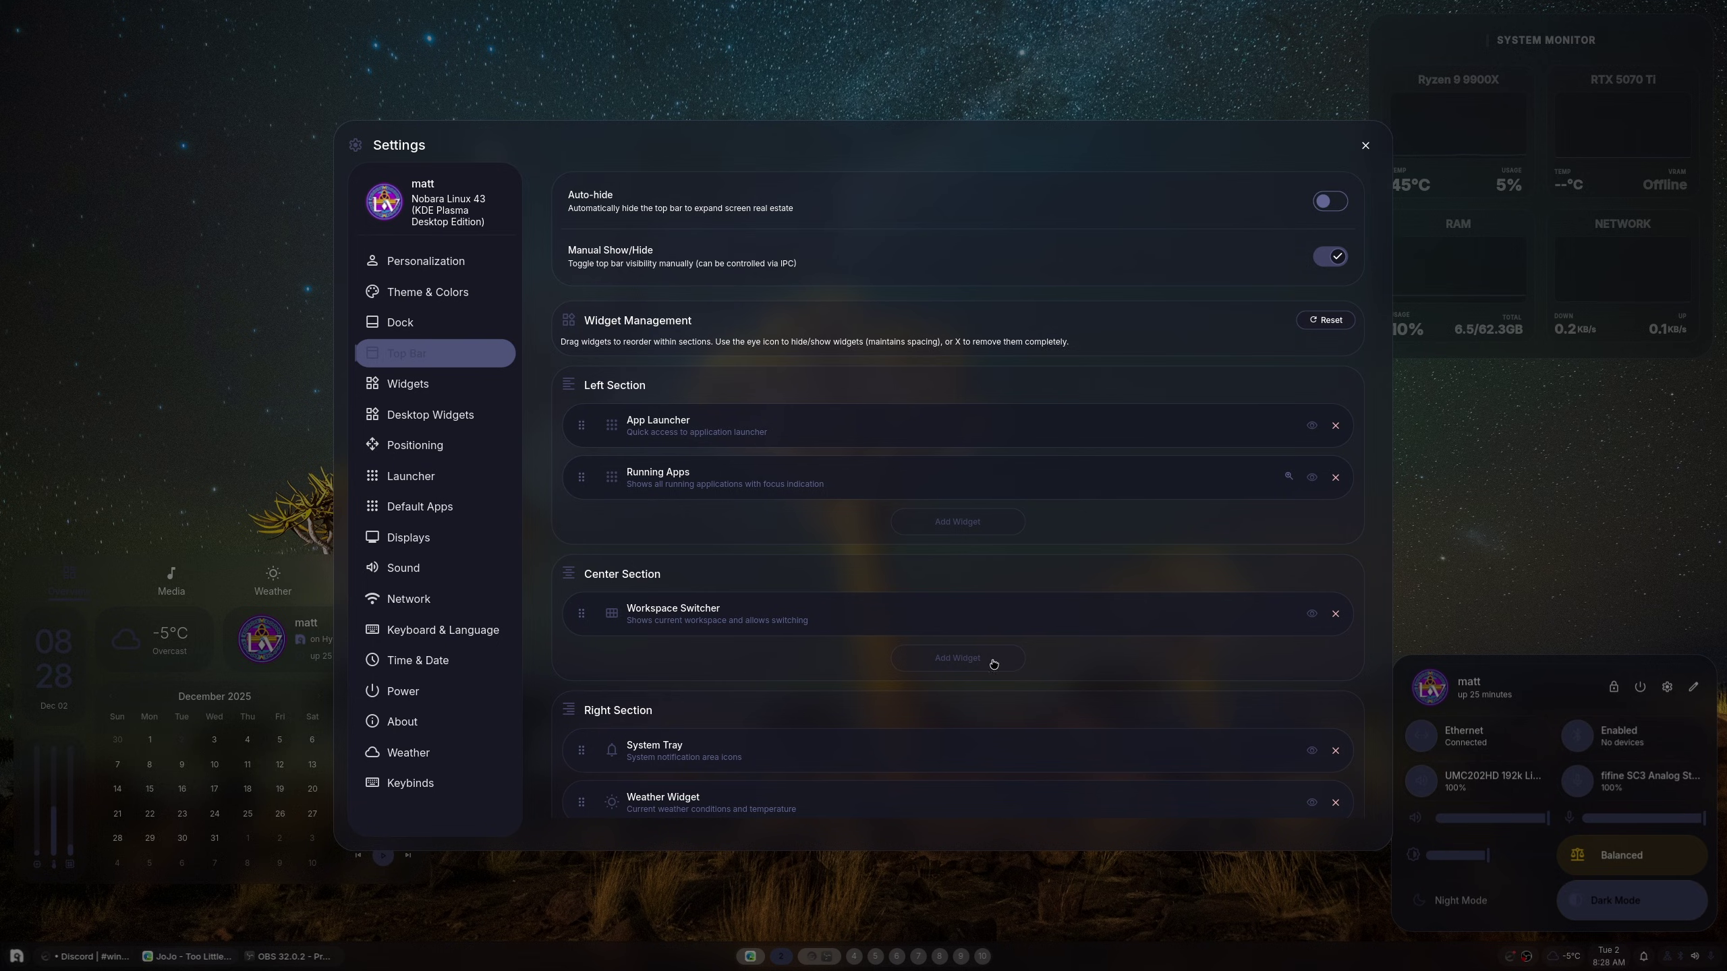
pyautogui.scroll(-6, 757, 608)
pyautogui.scroll(-6, 653, 779)
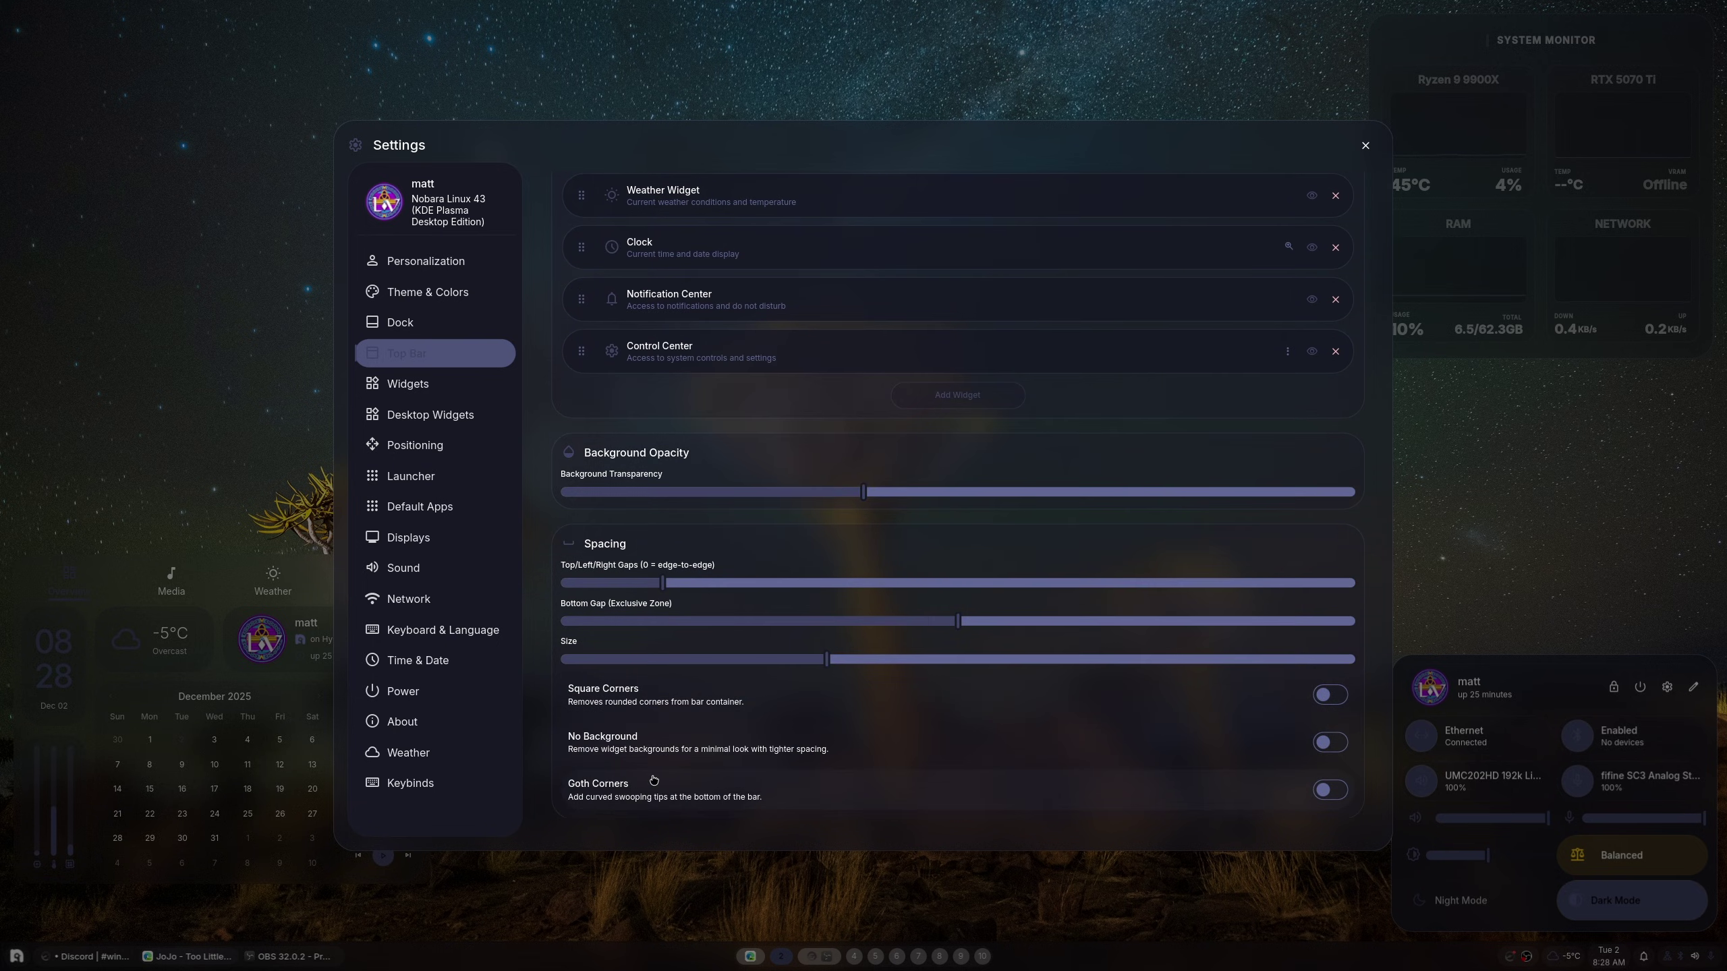
pyautogui.scroll(-5, 655, 779)
pyautogui.moveTo(827, 712); pyautogui.dragTo(981, 716)
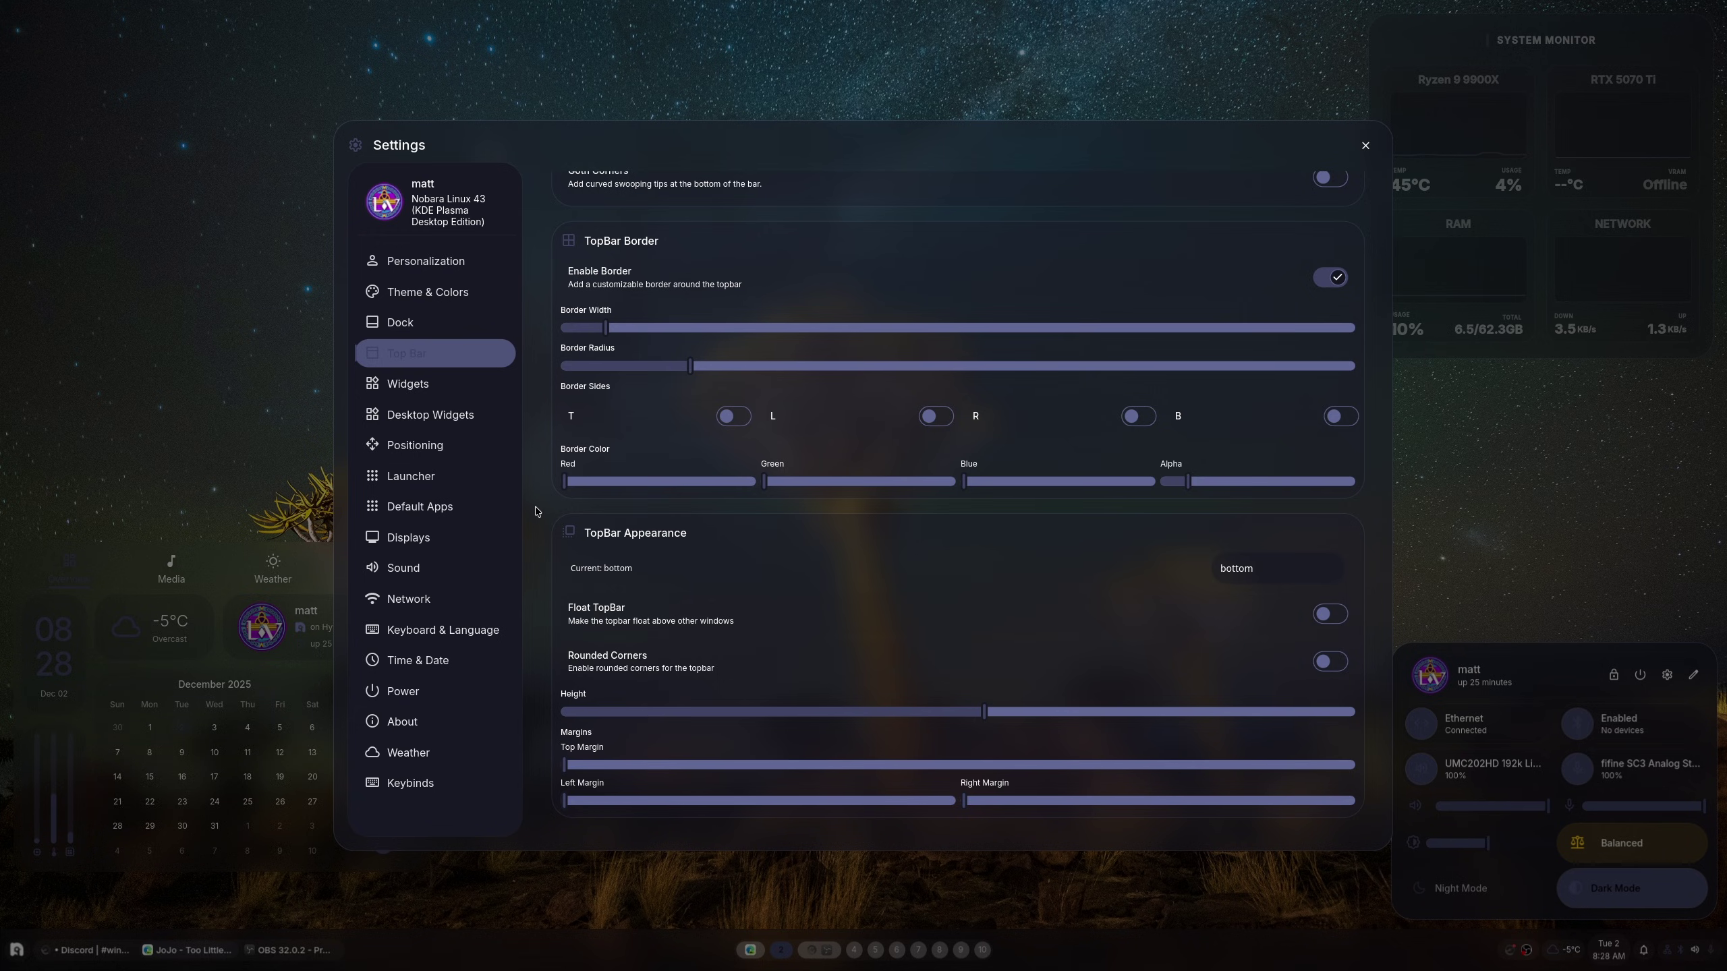
# On the Launcher page, set Logo Size 37px, Drop Shadow Opacity 40% and Contrast 0
pyautogui.click(429, 391)
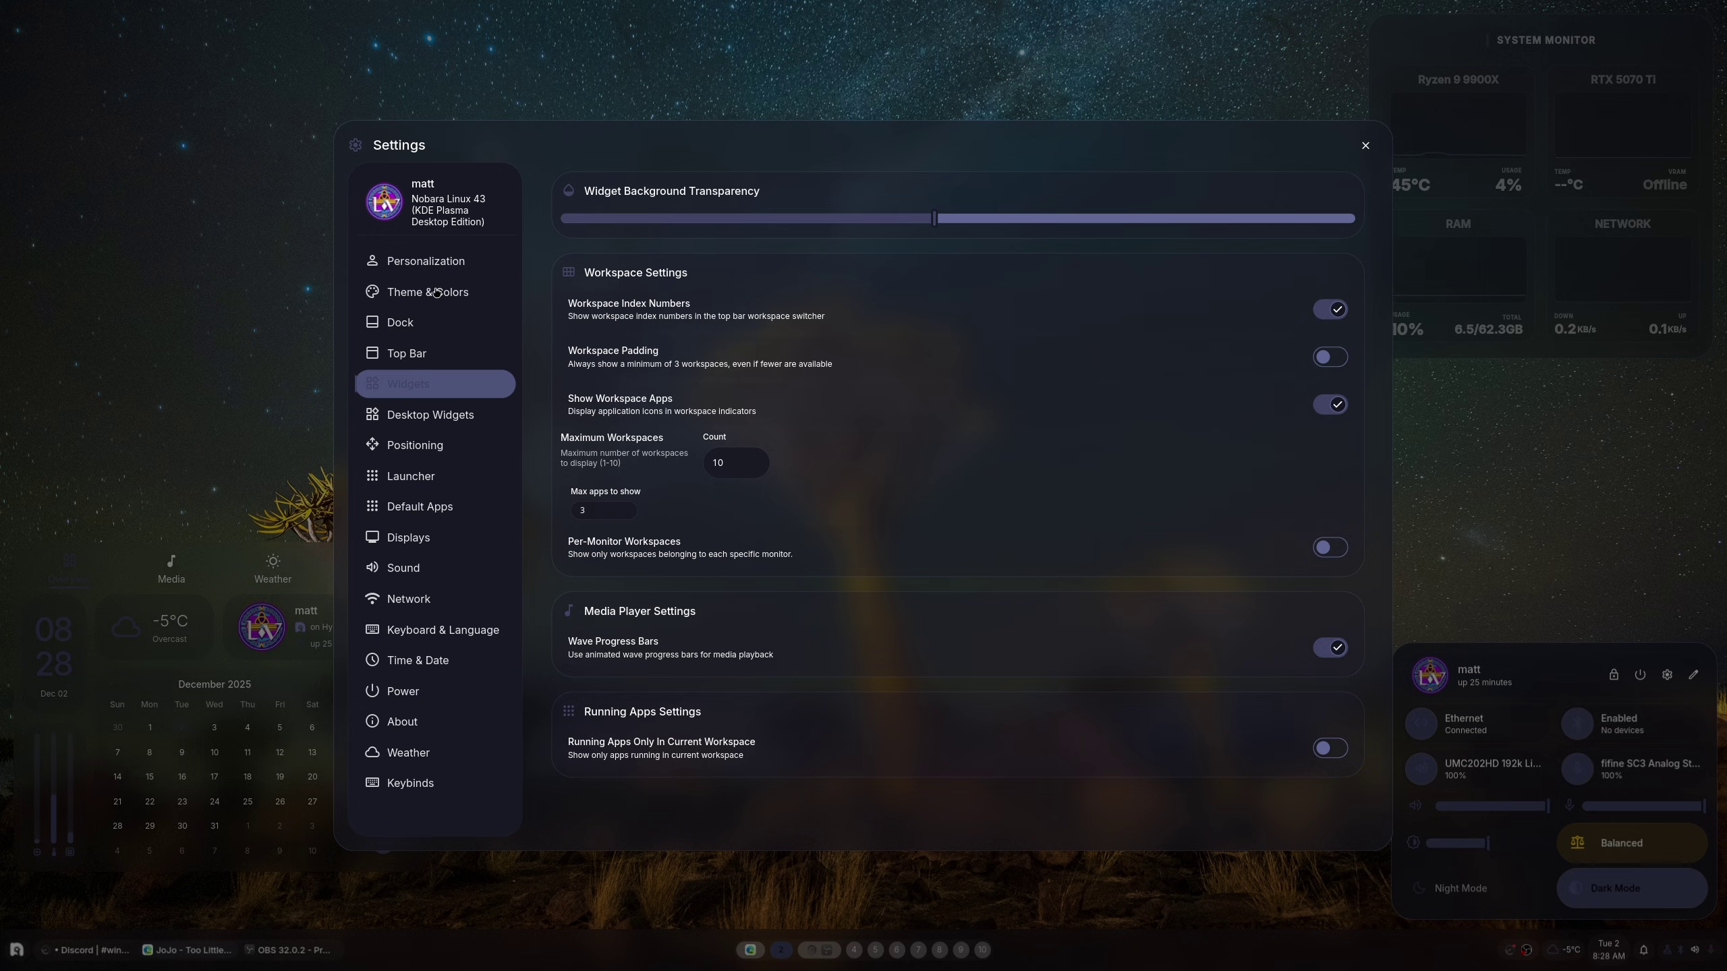
pyautogui.click(432, 513)
pyautogui.click(435, 476)
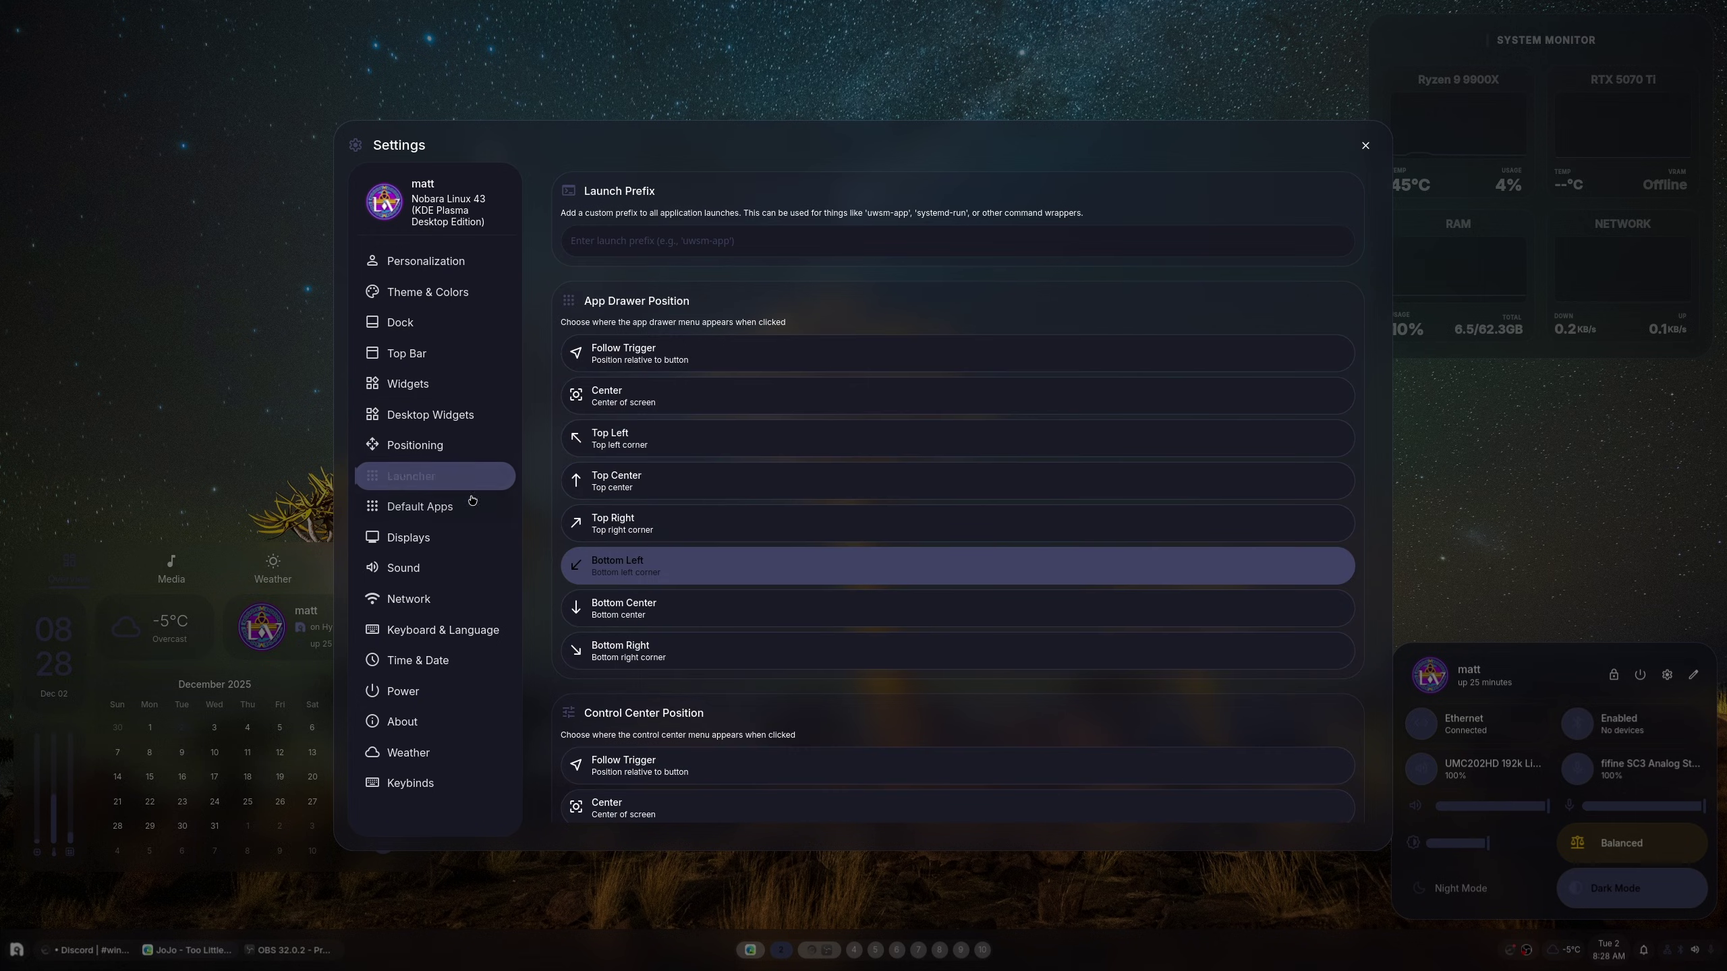
pyautogui.scroll(-6, 649, 499)
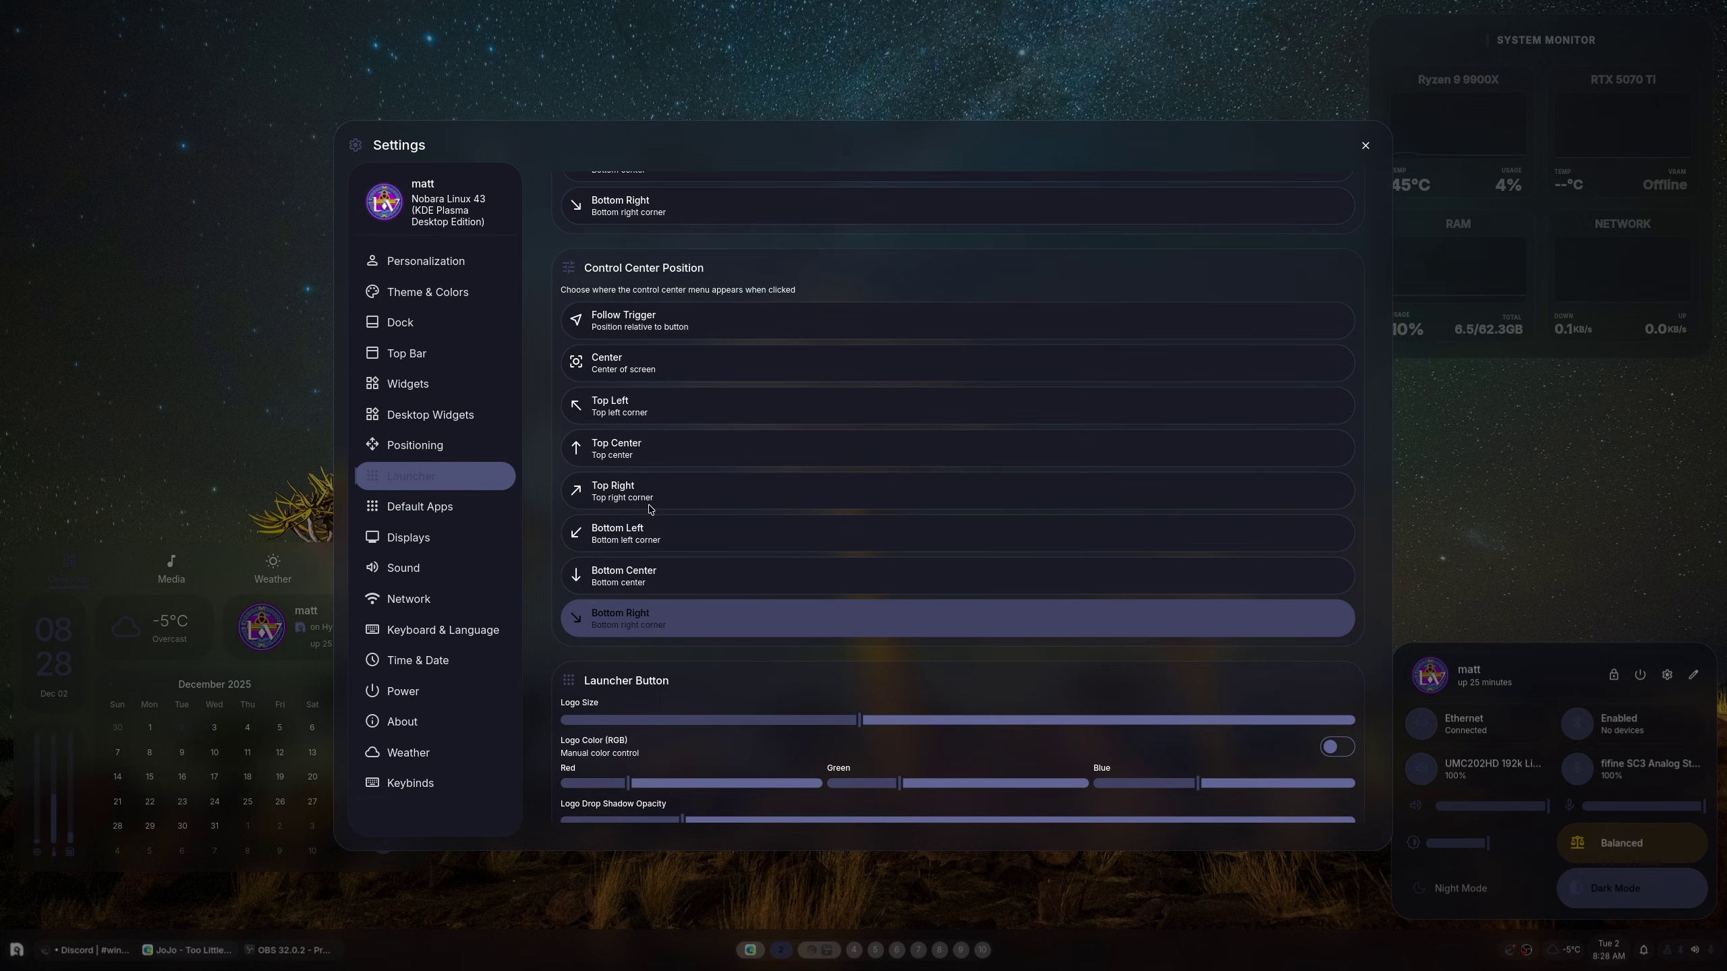
pyautogui.scroll(6, 649, 498)
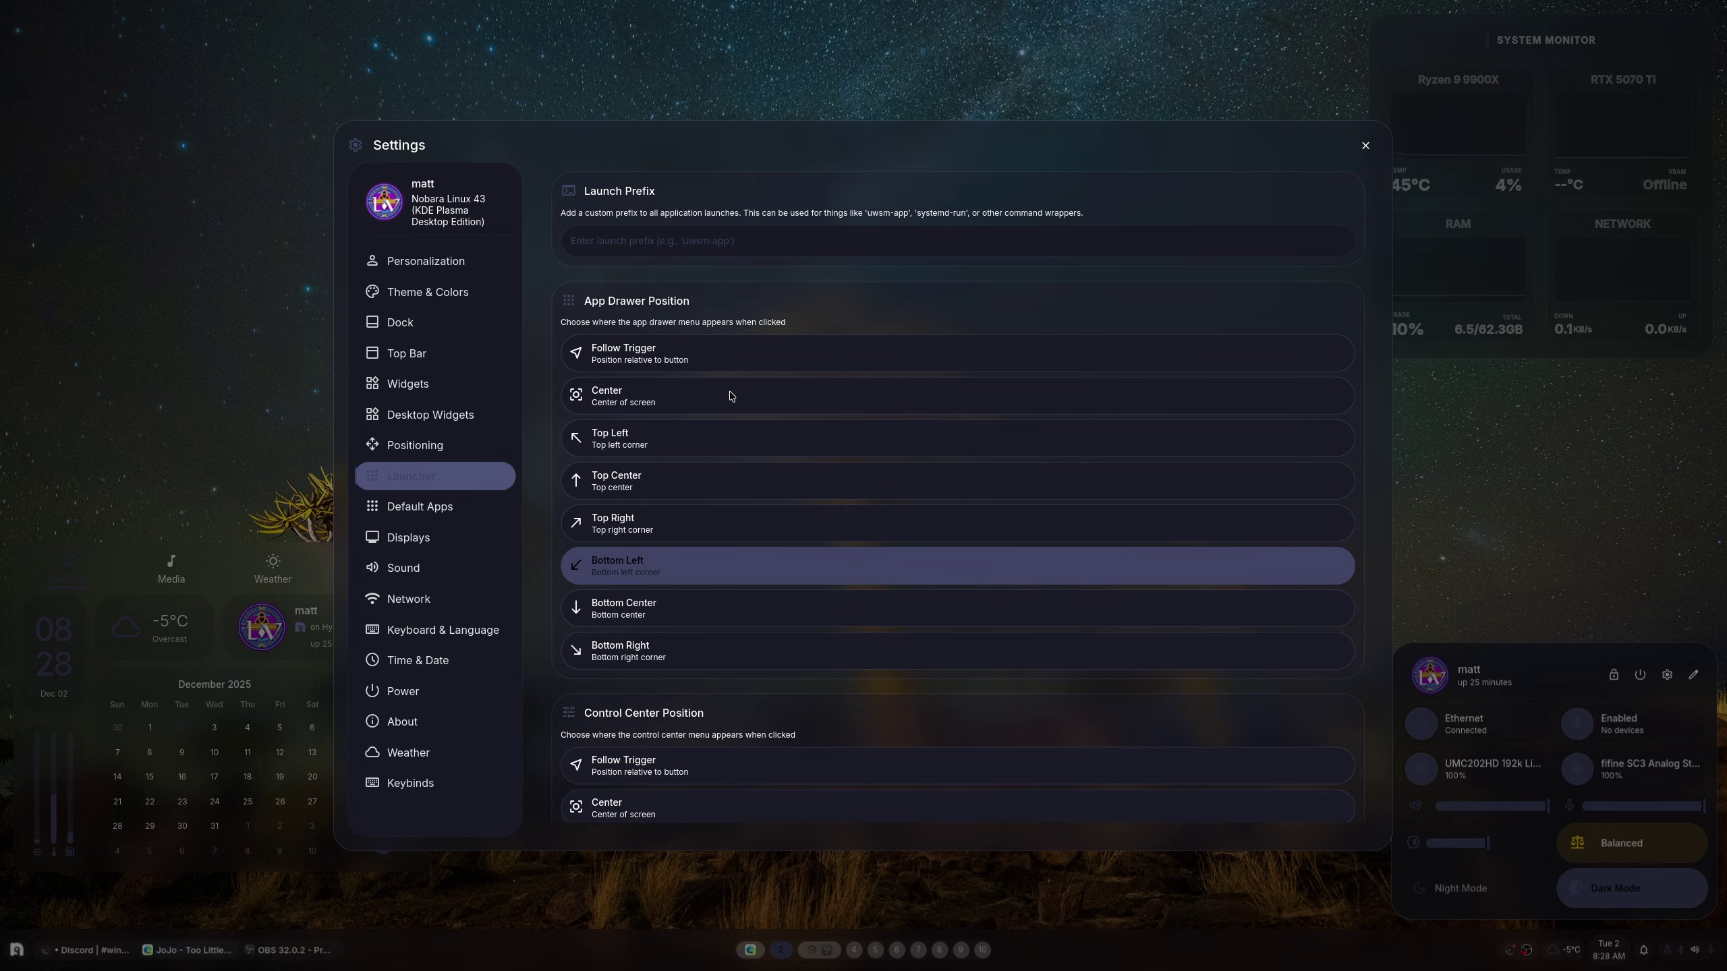
pyautogui.scroll(-3, 698, 320)
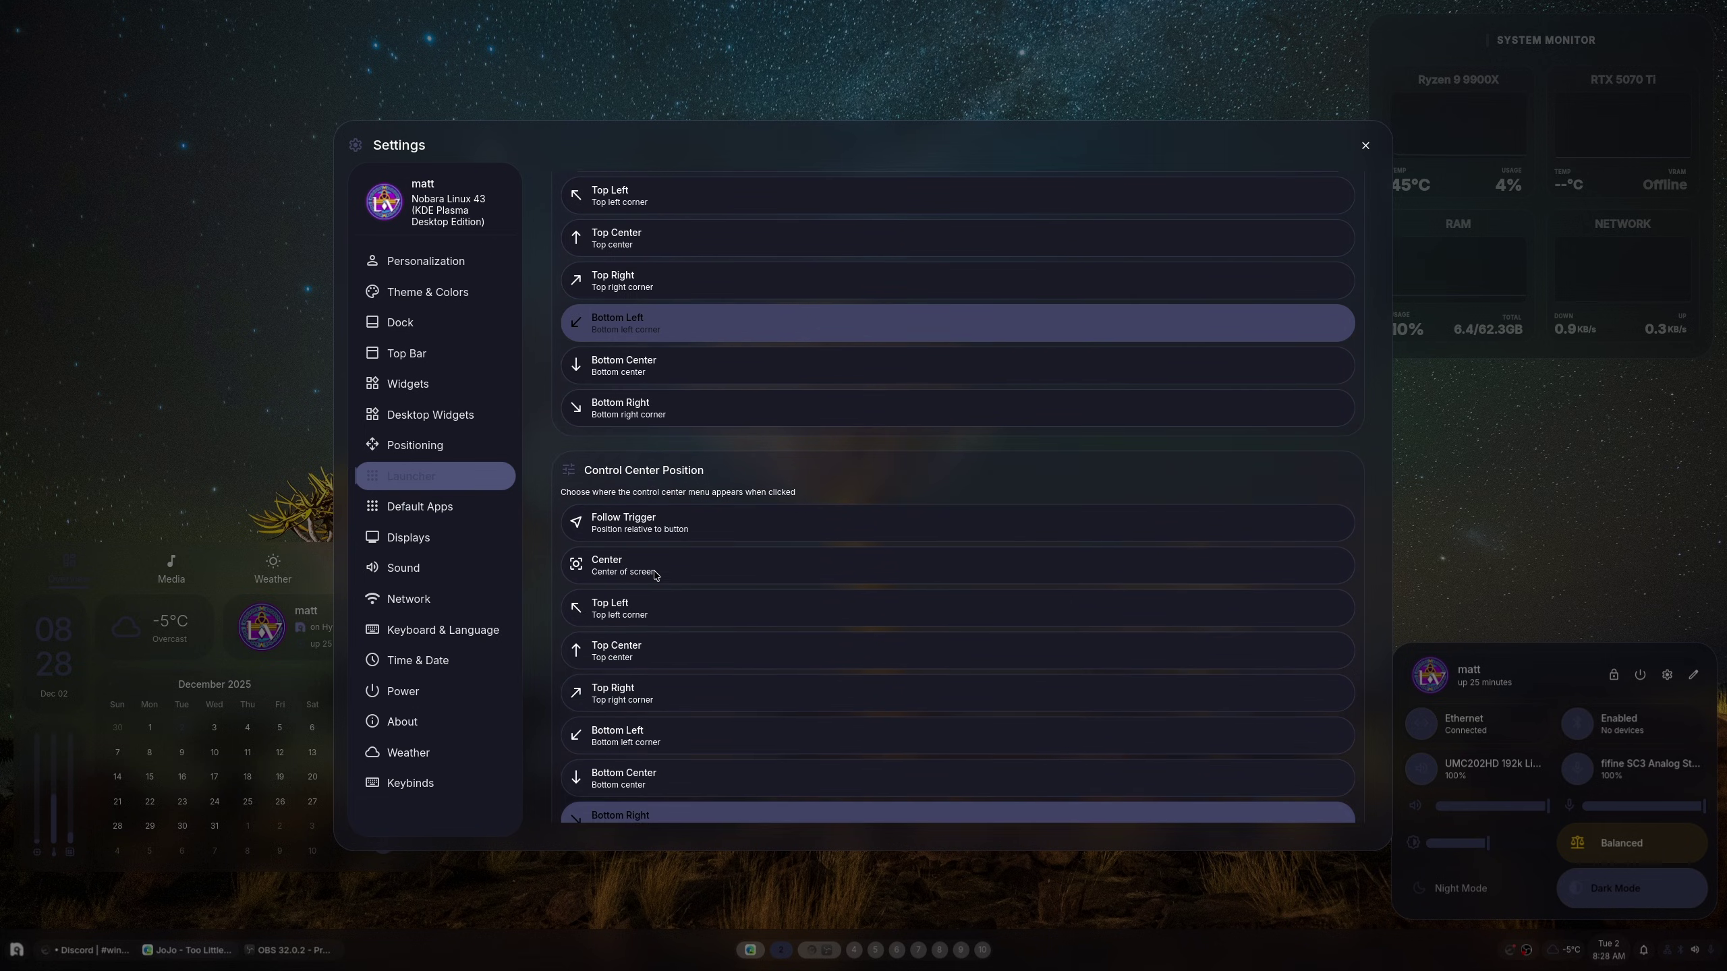
pyautogui.scroll(-6, 658, 579)
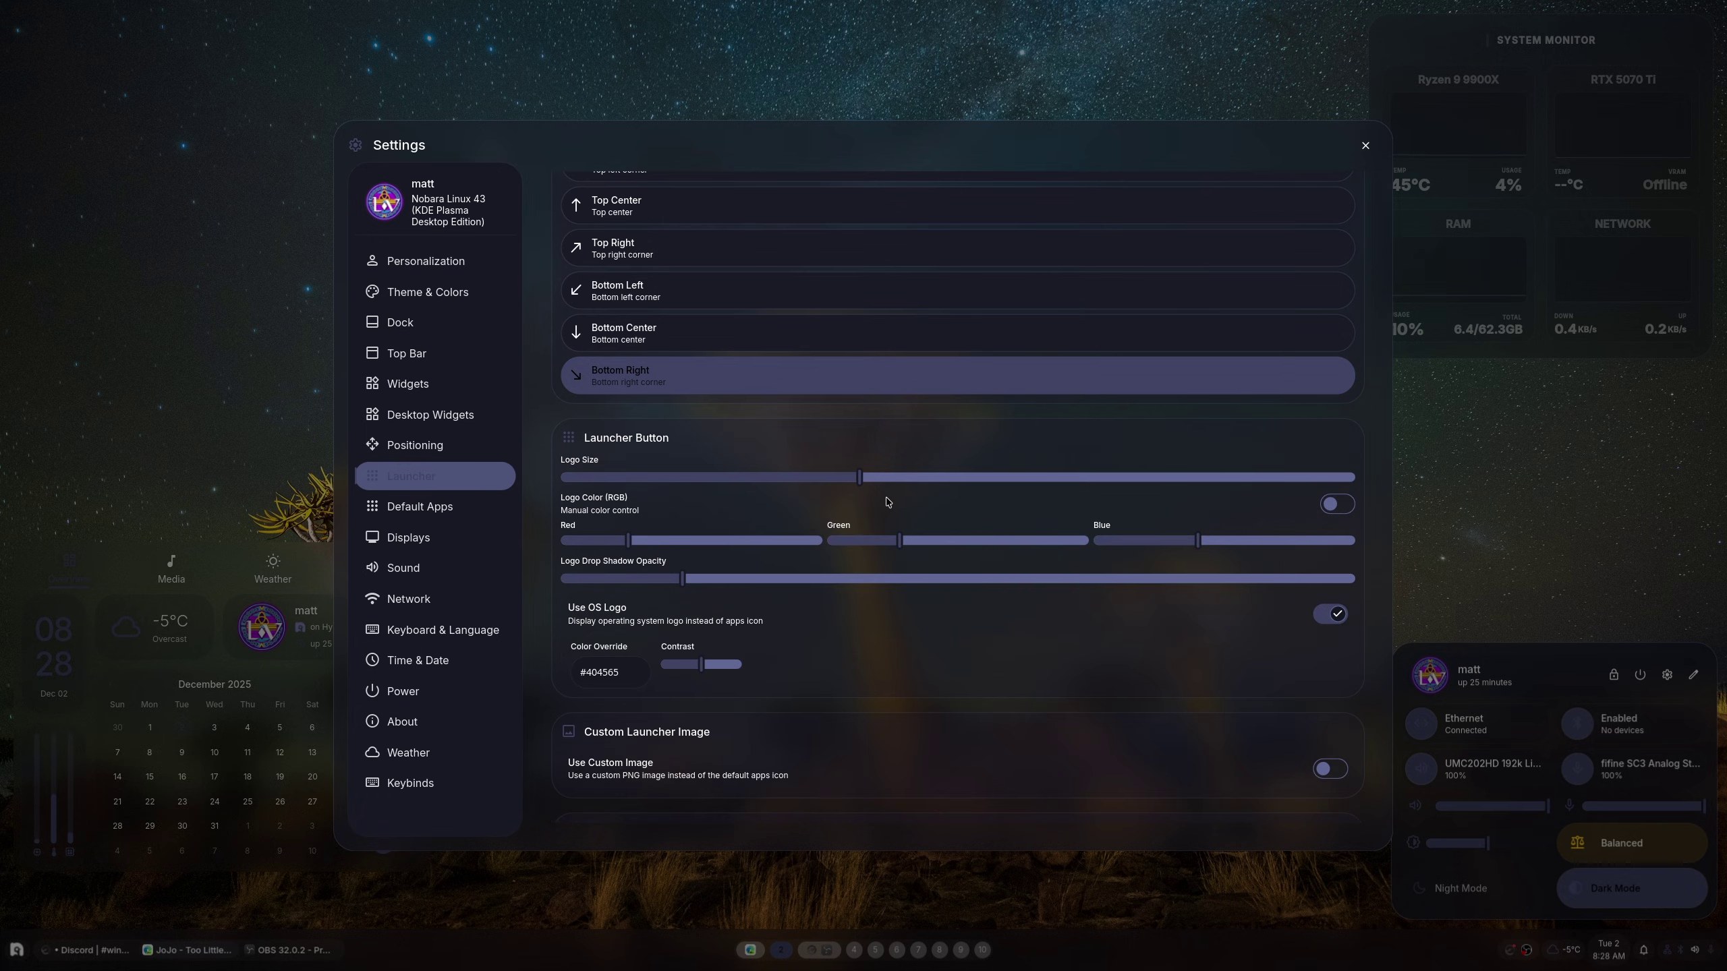
pyautogui.moveTo(858, 487)
pyautogui.moveTo(859, 487); pyautogui.dragTo(1007, 495)
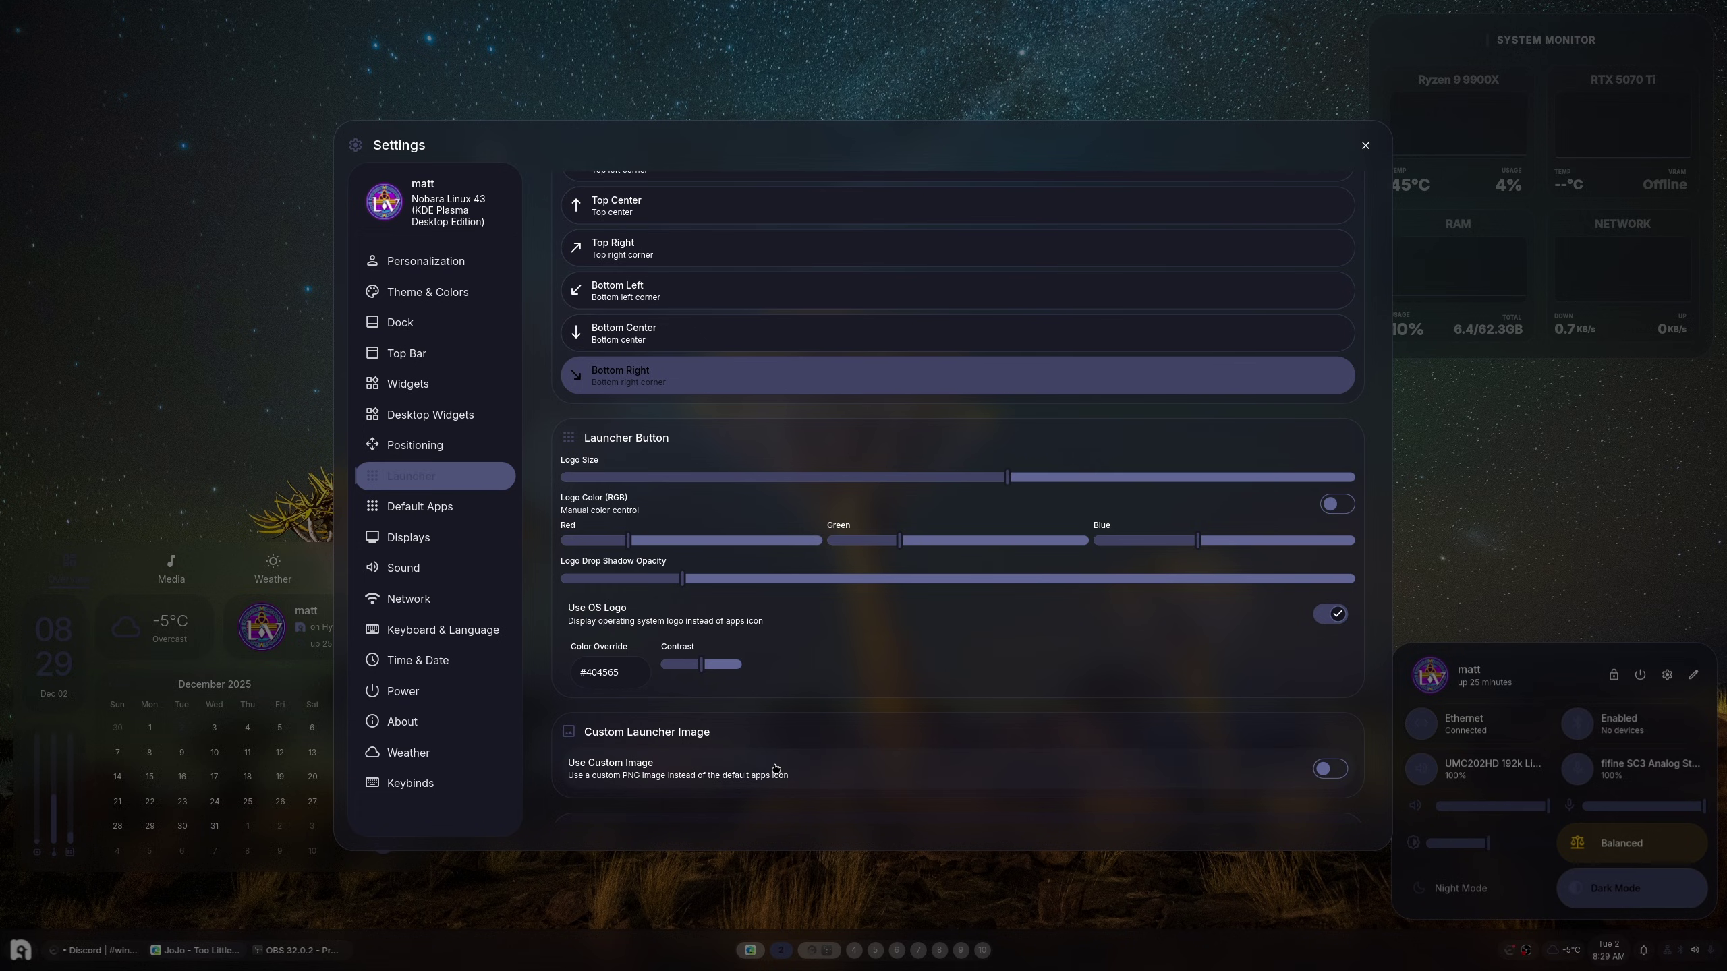
pyautogui.moveTo(683, 579); pyautogui.dragTo(793, 606)
pyautogui.moveTo(702, 665); pyautogui.dragTo(1128, 781)
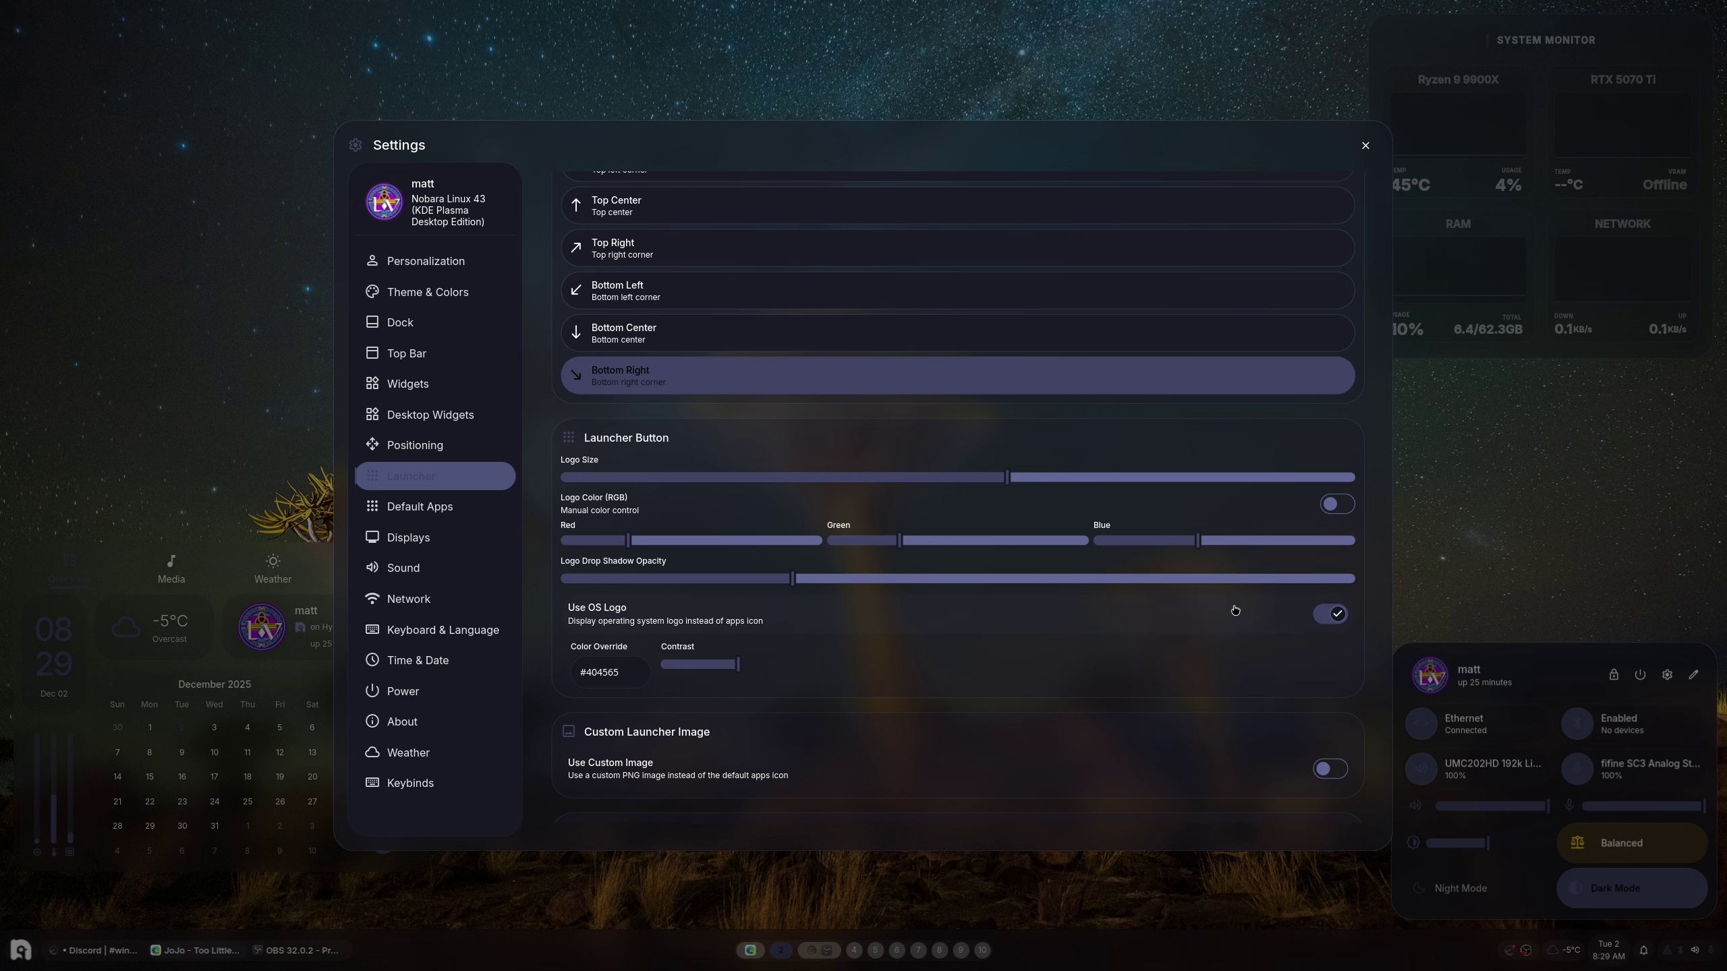
# Close the Settings window and the quick-settings panel to reveal the wallpaper desktop
pyautogui.click(1361, 143)
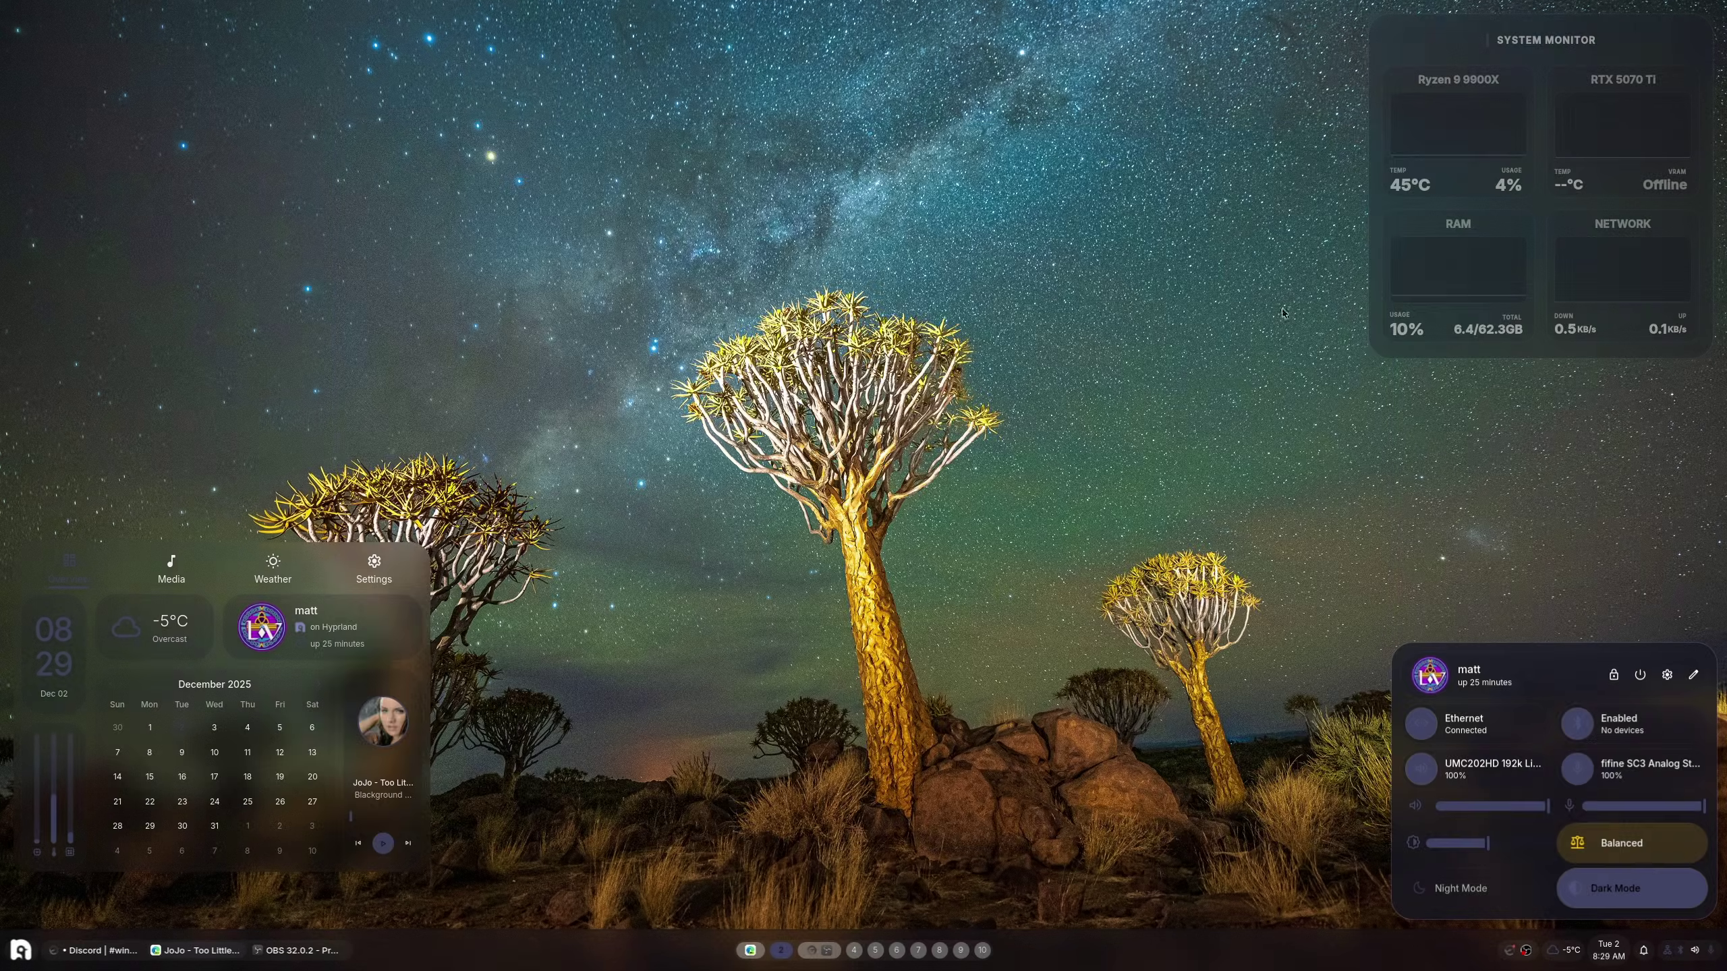
pyautogui.click(1371, 955)
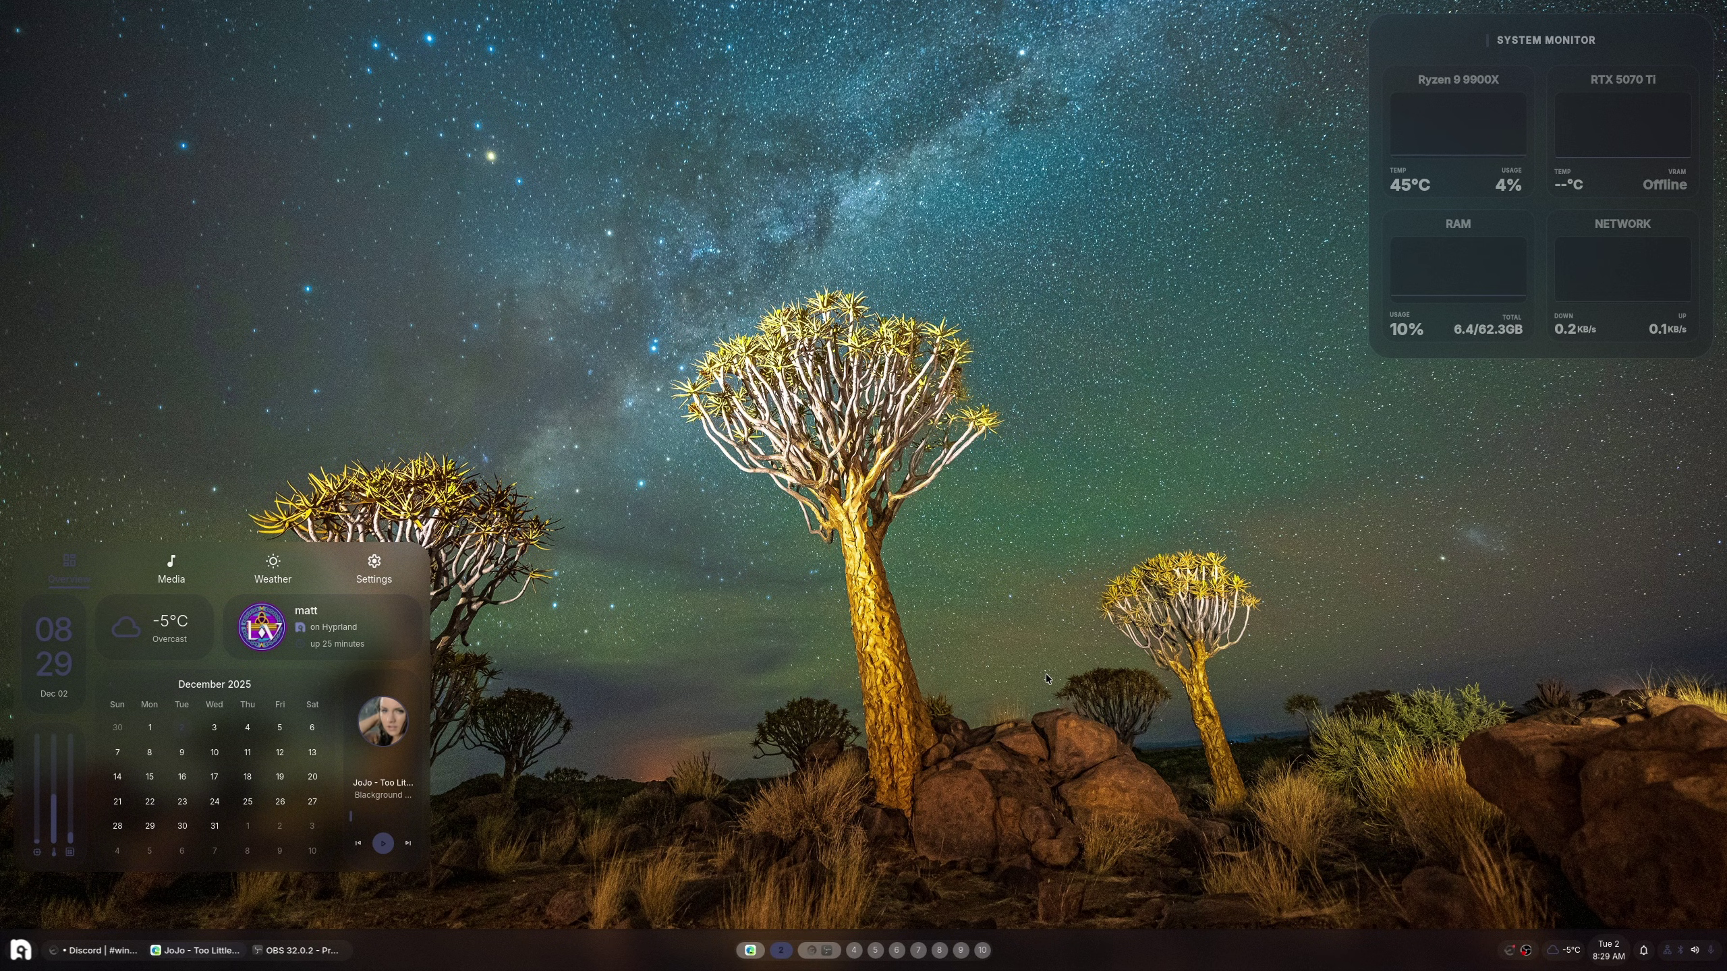
# Open Settings from the control center and turn on Show Dock
pyautogui.click(1688, 949)
pyautogui.click(1666, 674)
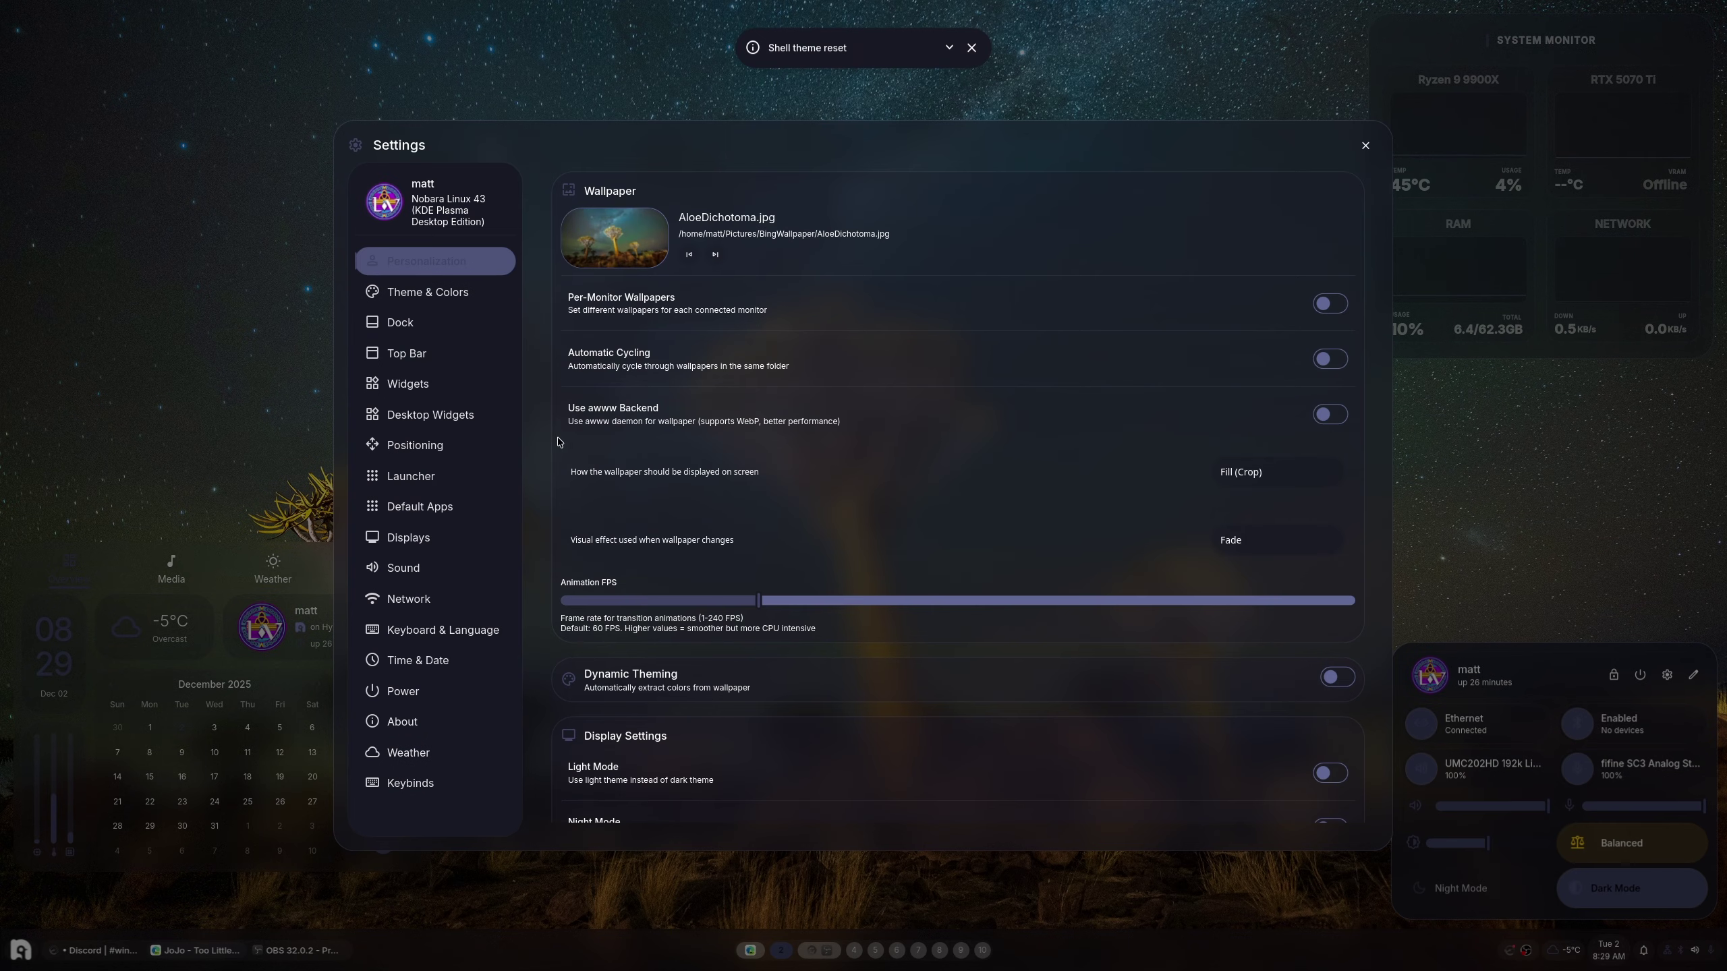
pyautogui.click(431, 325)
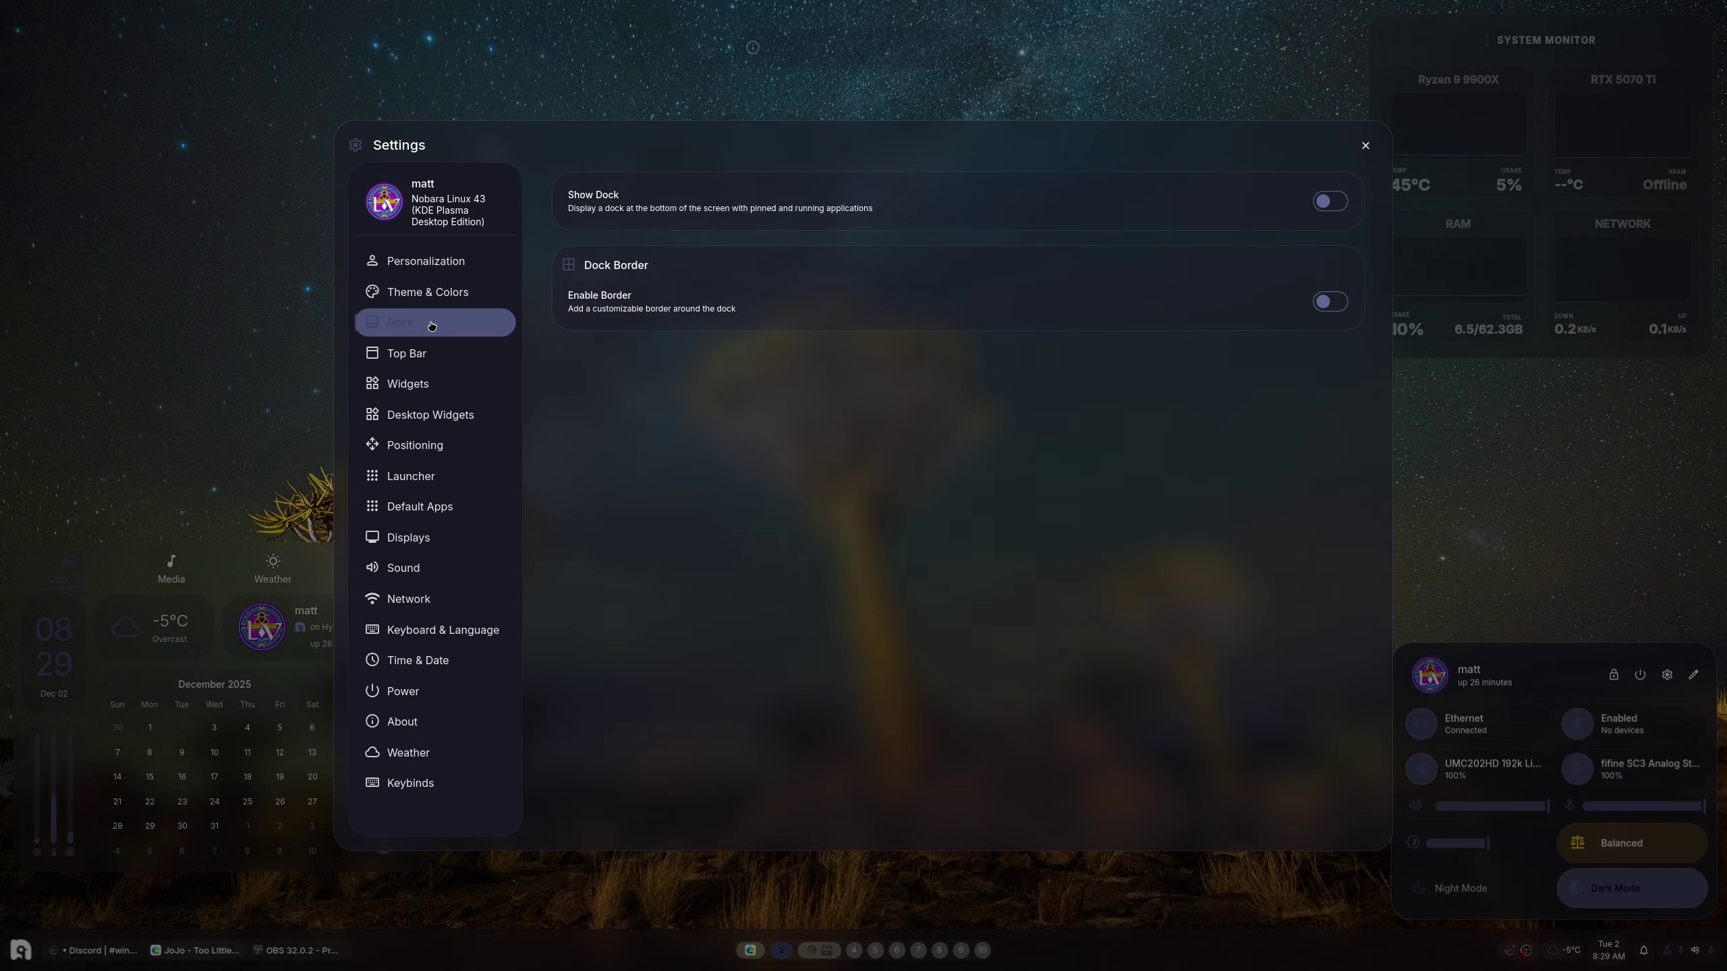
pyautogui.click(1326, 204)
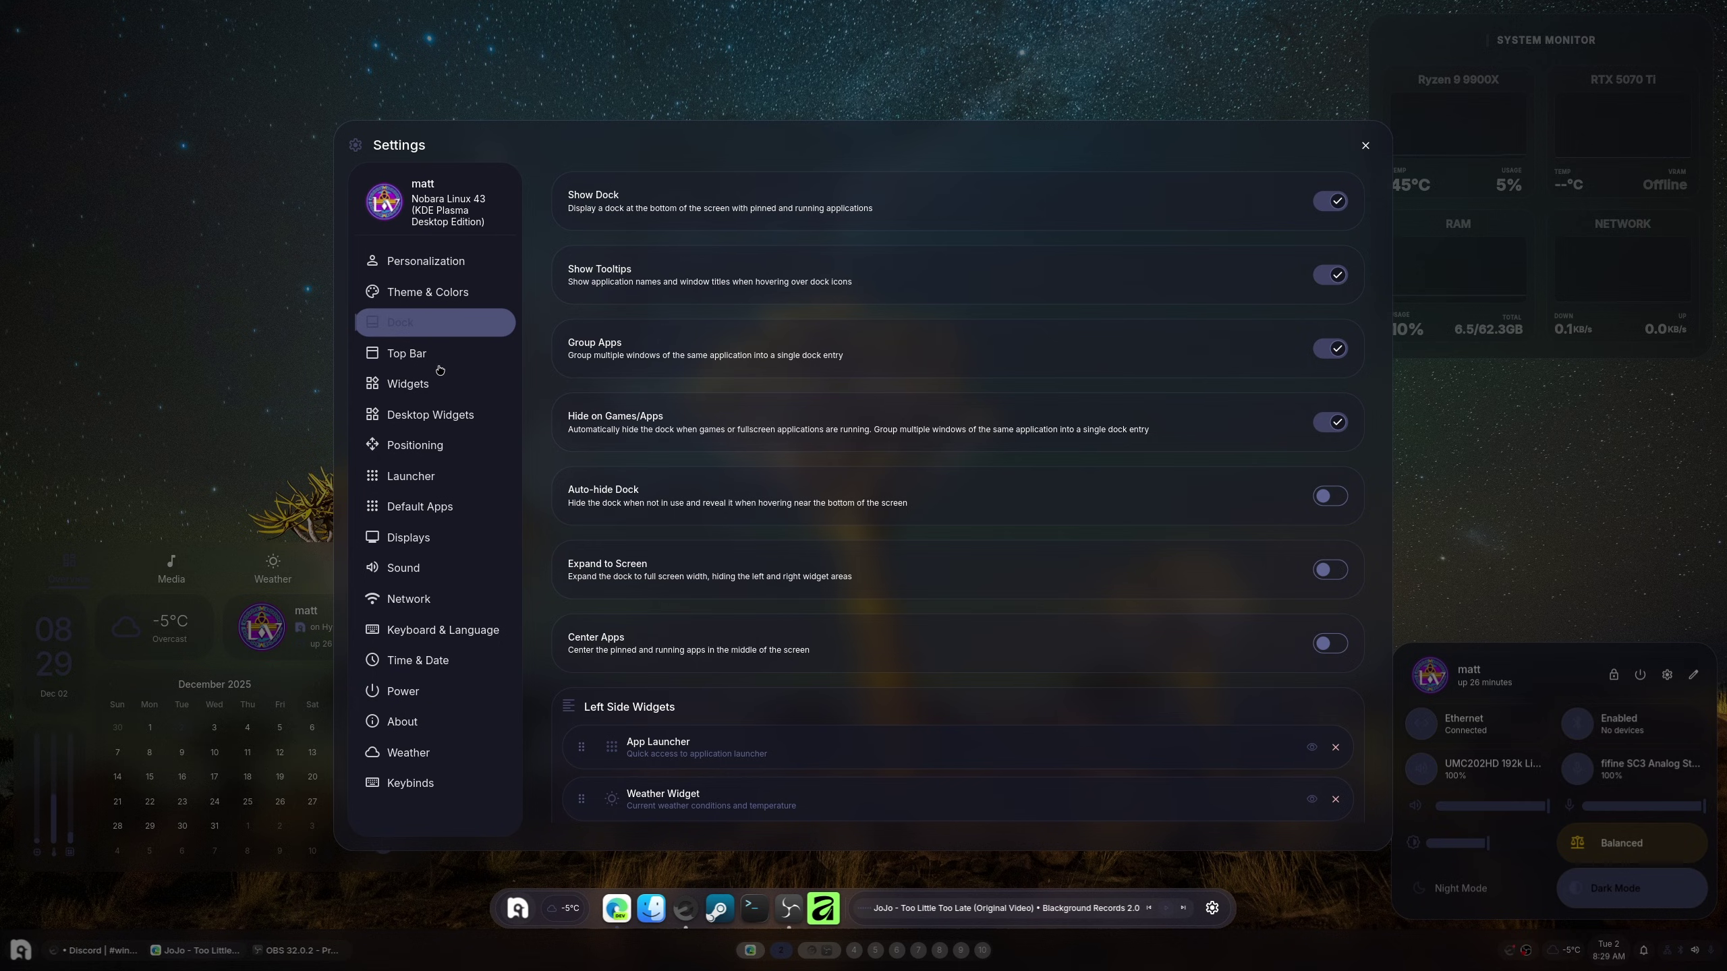
# Move the top bar to the top of the screen and reduce its height to 40
pyautogui.click(409, 355)
pyautogui.scroll(-15, 1203, 644)
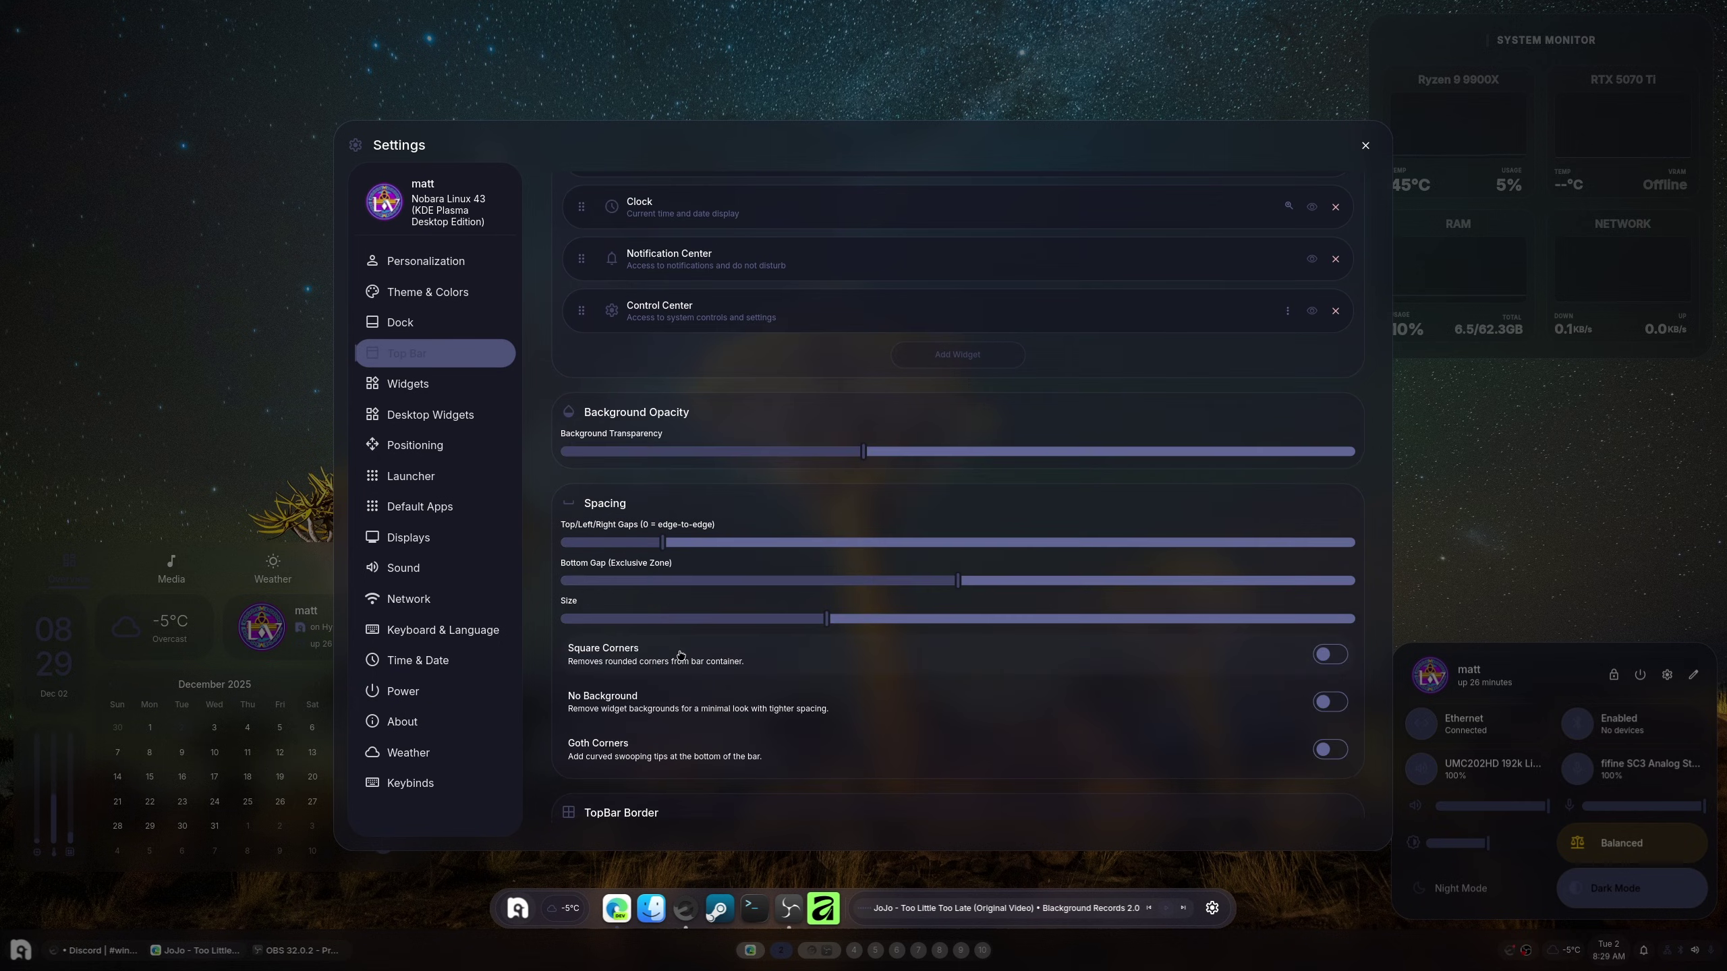
pyautogui.scroll(-1, 588, 678)
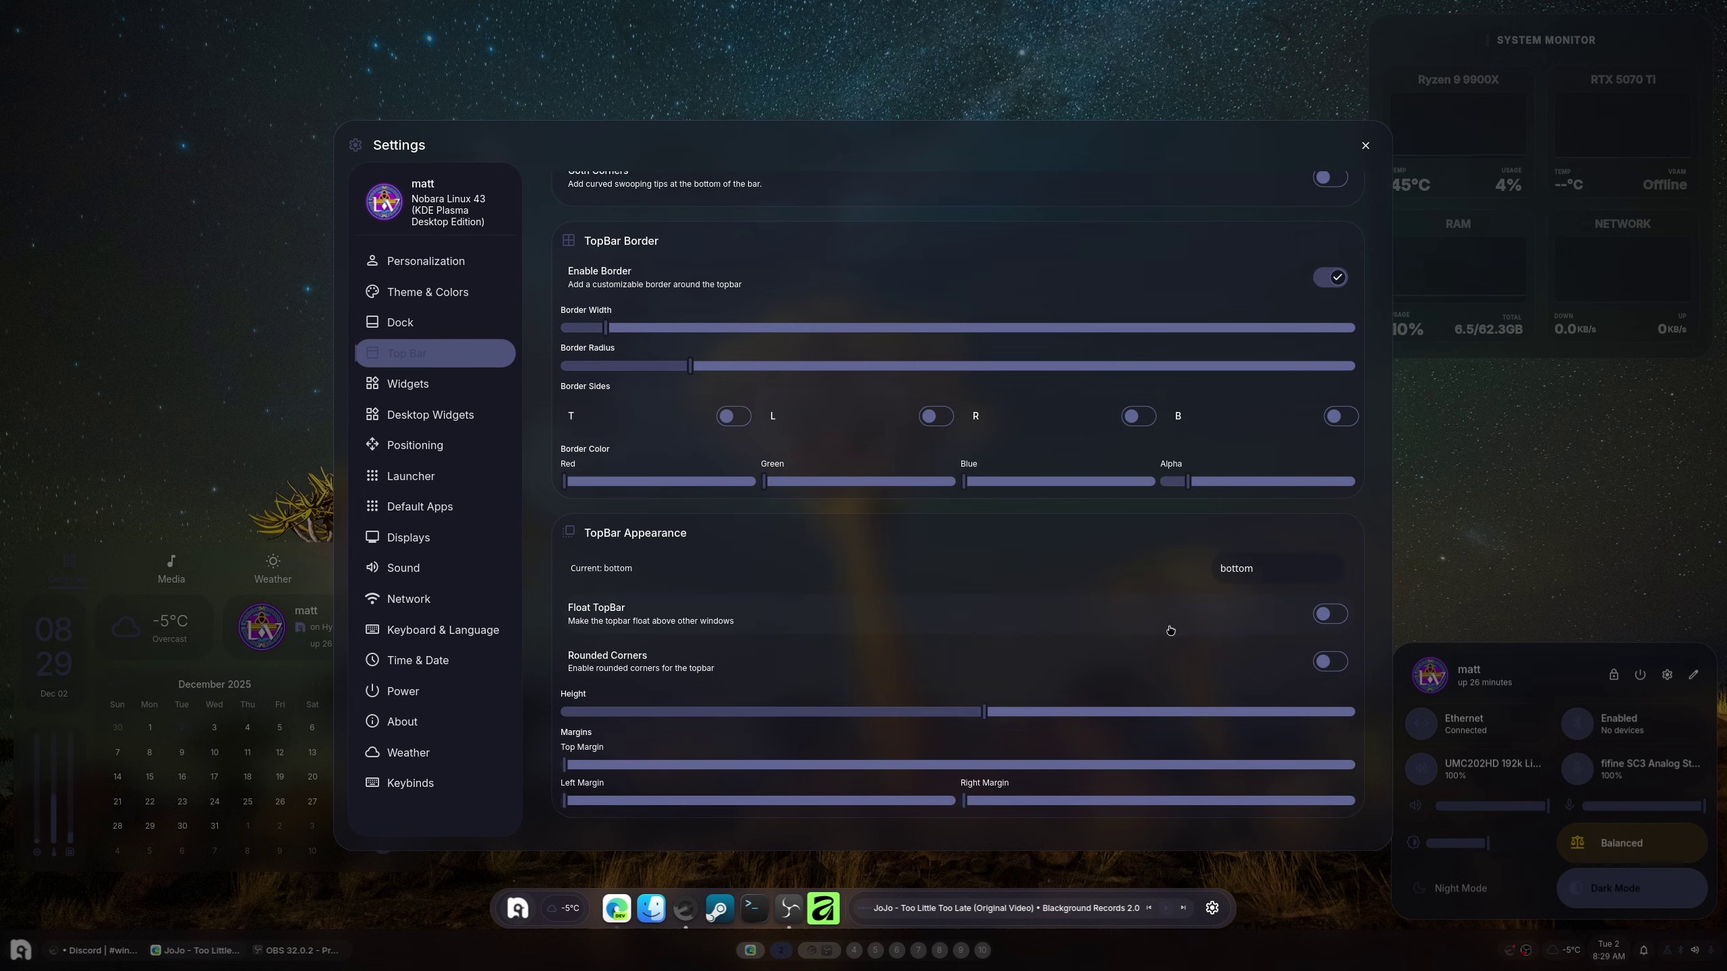
pyautogui.click(1257, 586)
pyautogui.click(1249, 605)
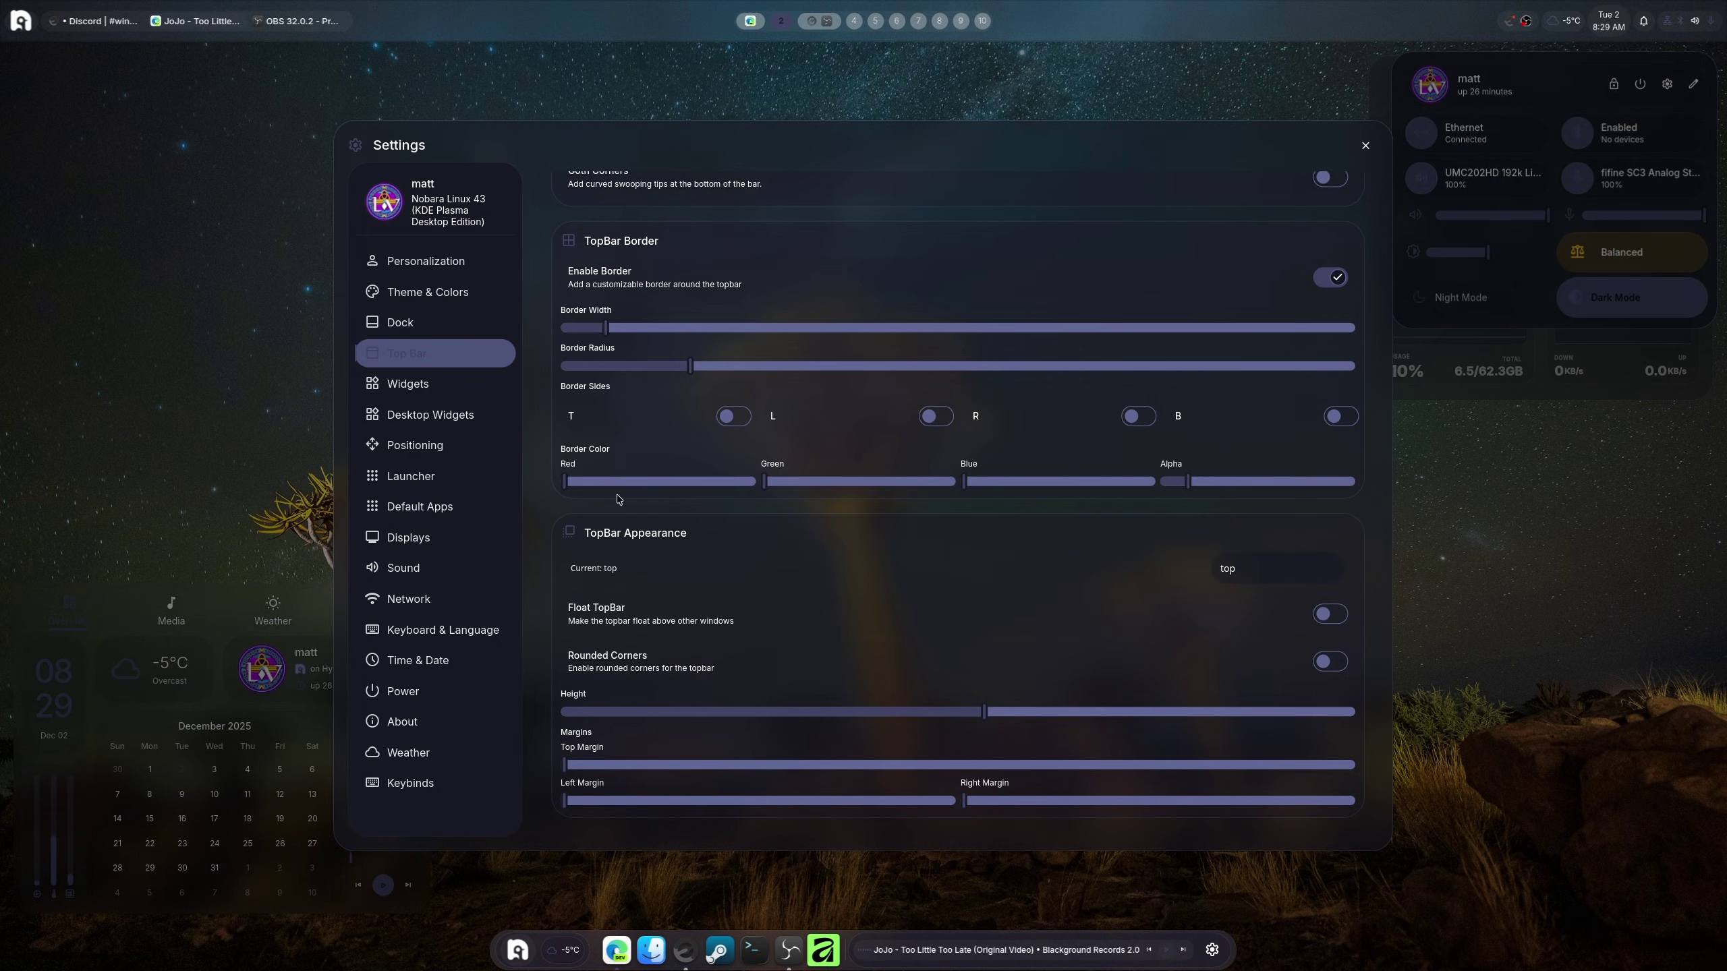
pyautogui.moveTo(700, 720); pyautogui.dragTo(827, 728)
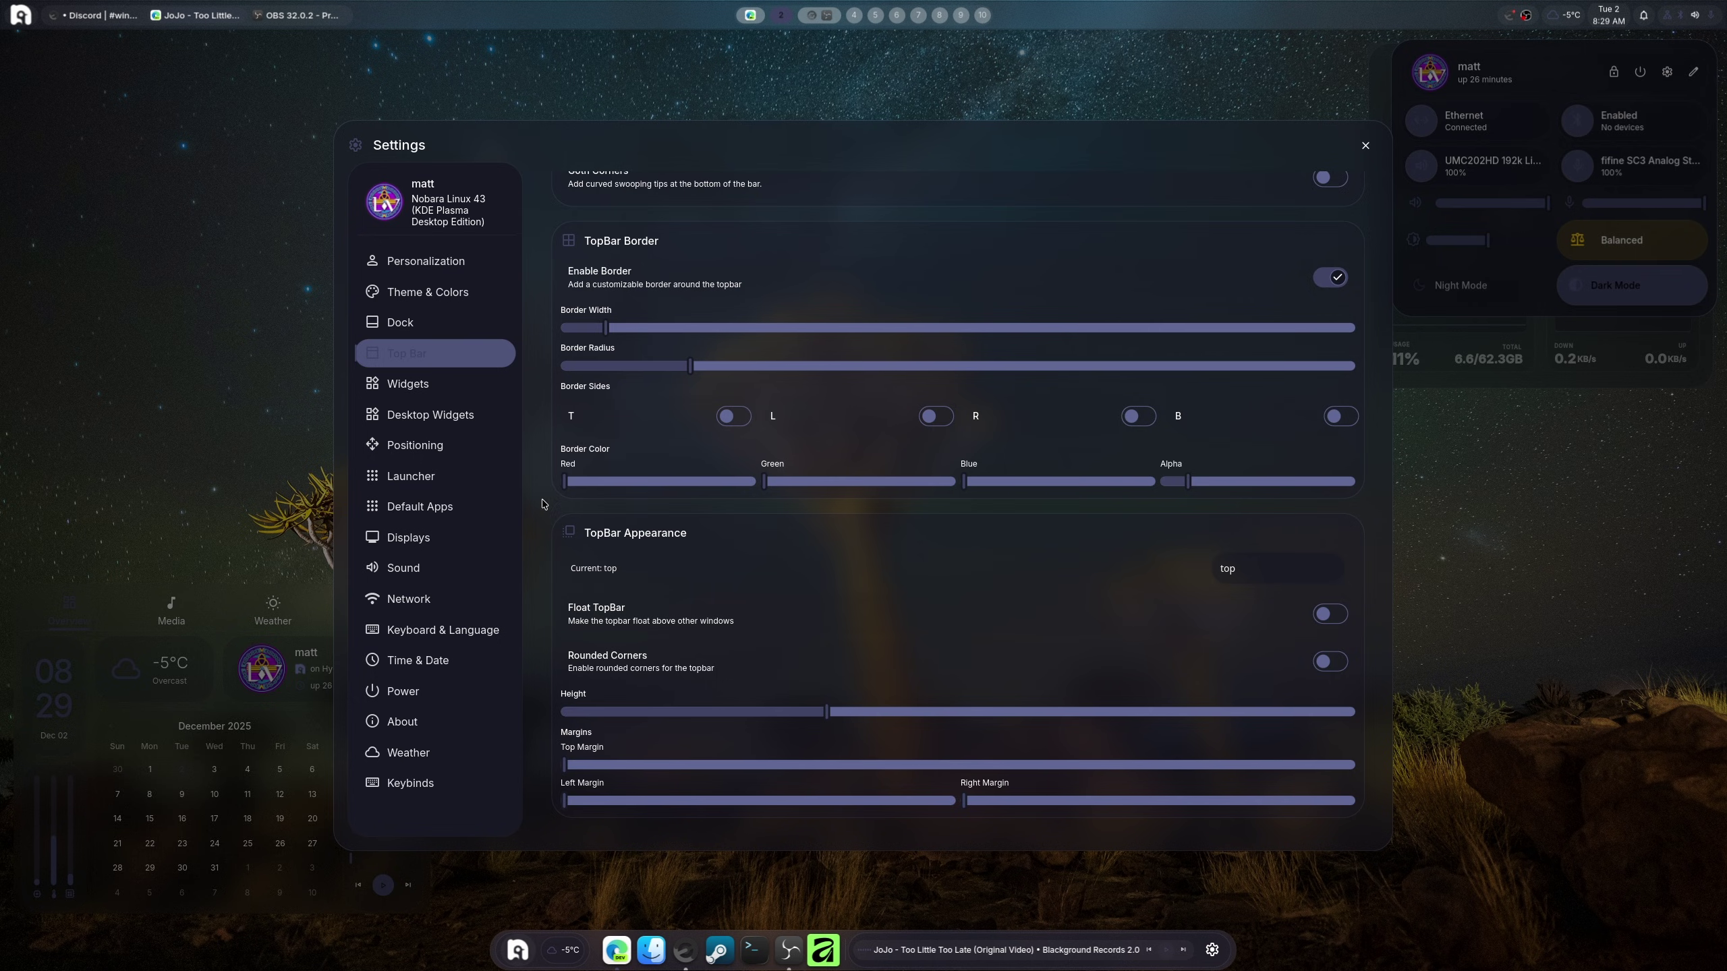
# Remove Running Apps from the top bar's left section
pyautogui.scroll(1, 563, 289)
pyautogui.scroll(20, 563, 288)
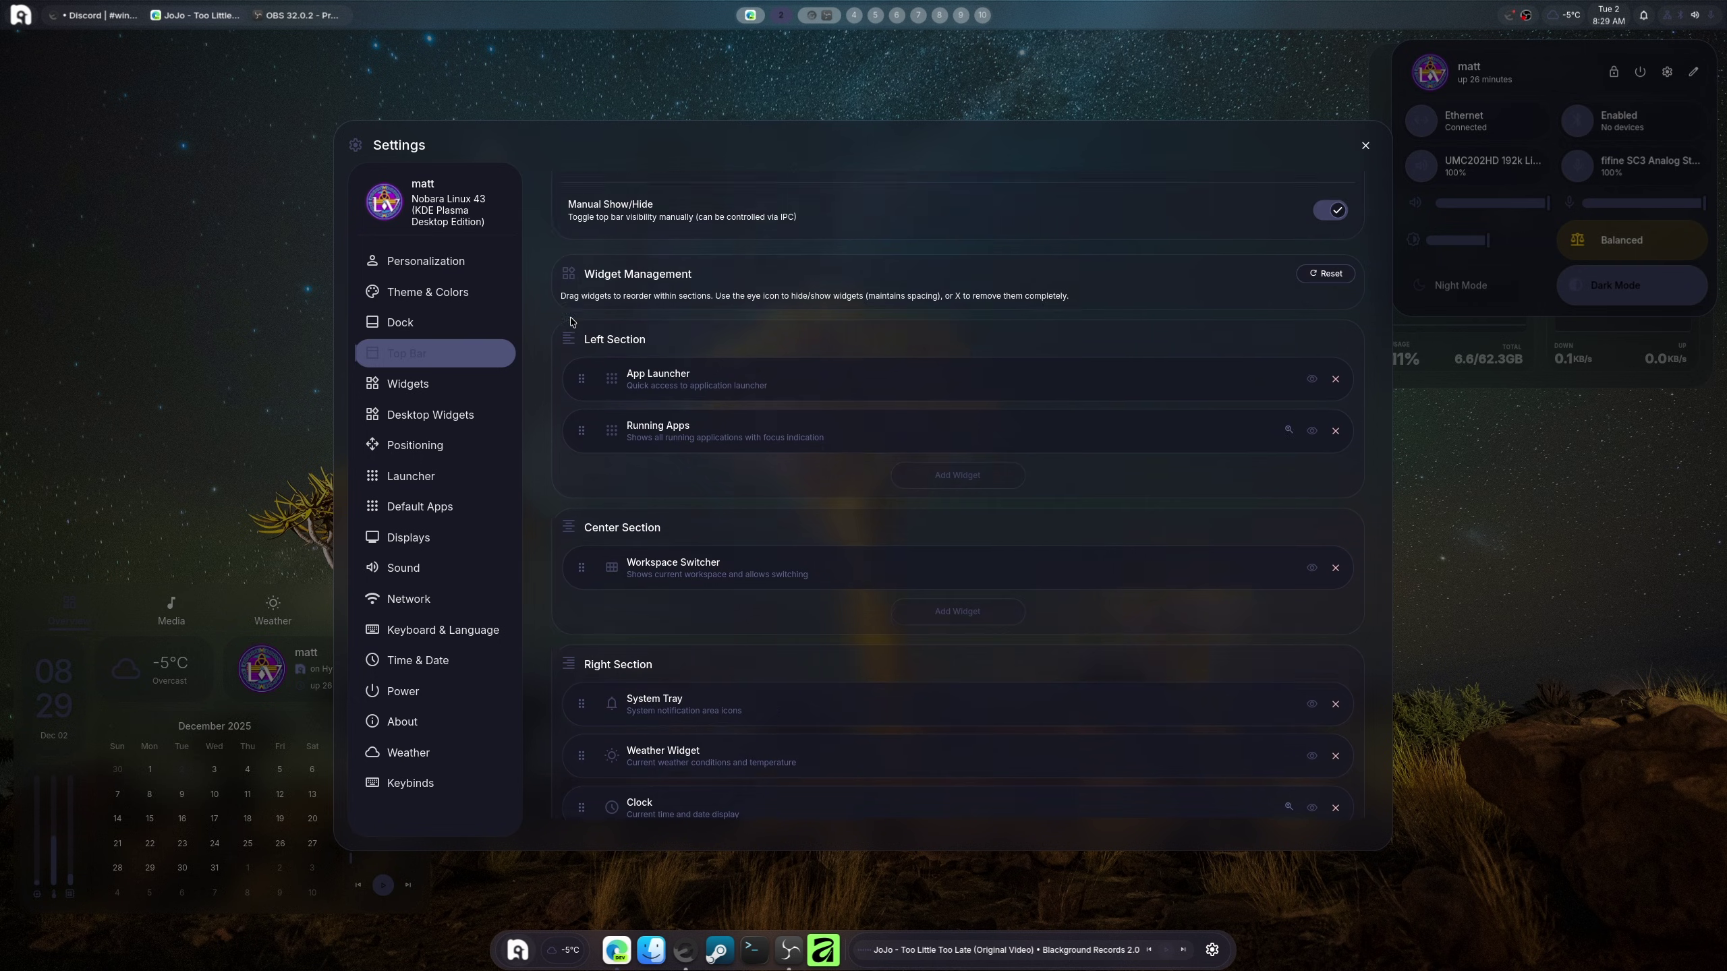
pyautogui.click(1335, 478)
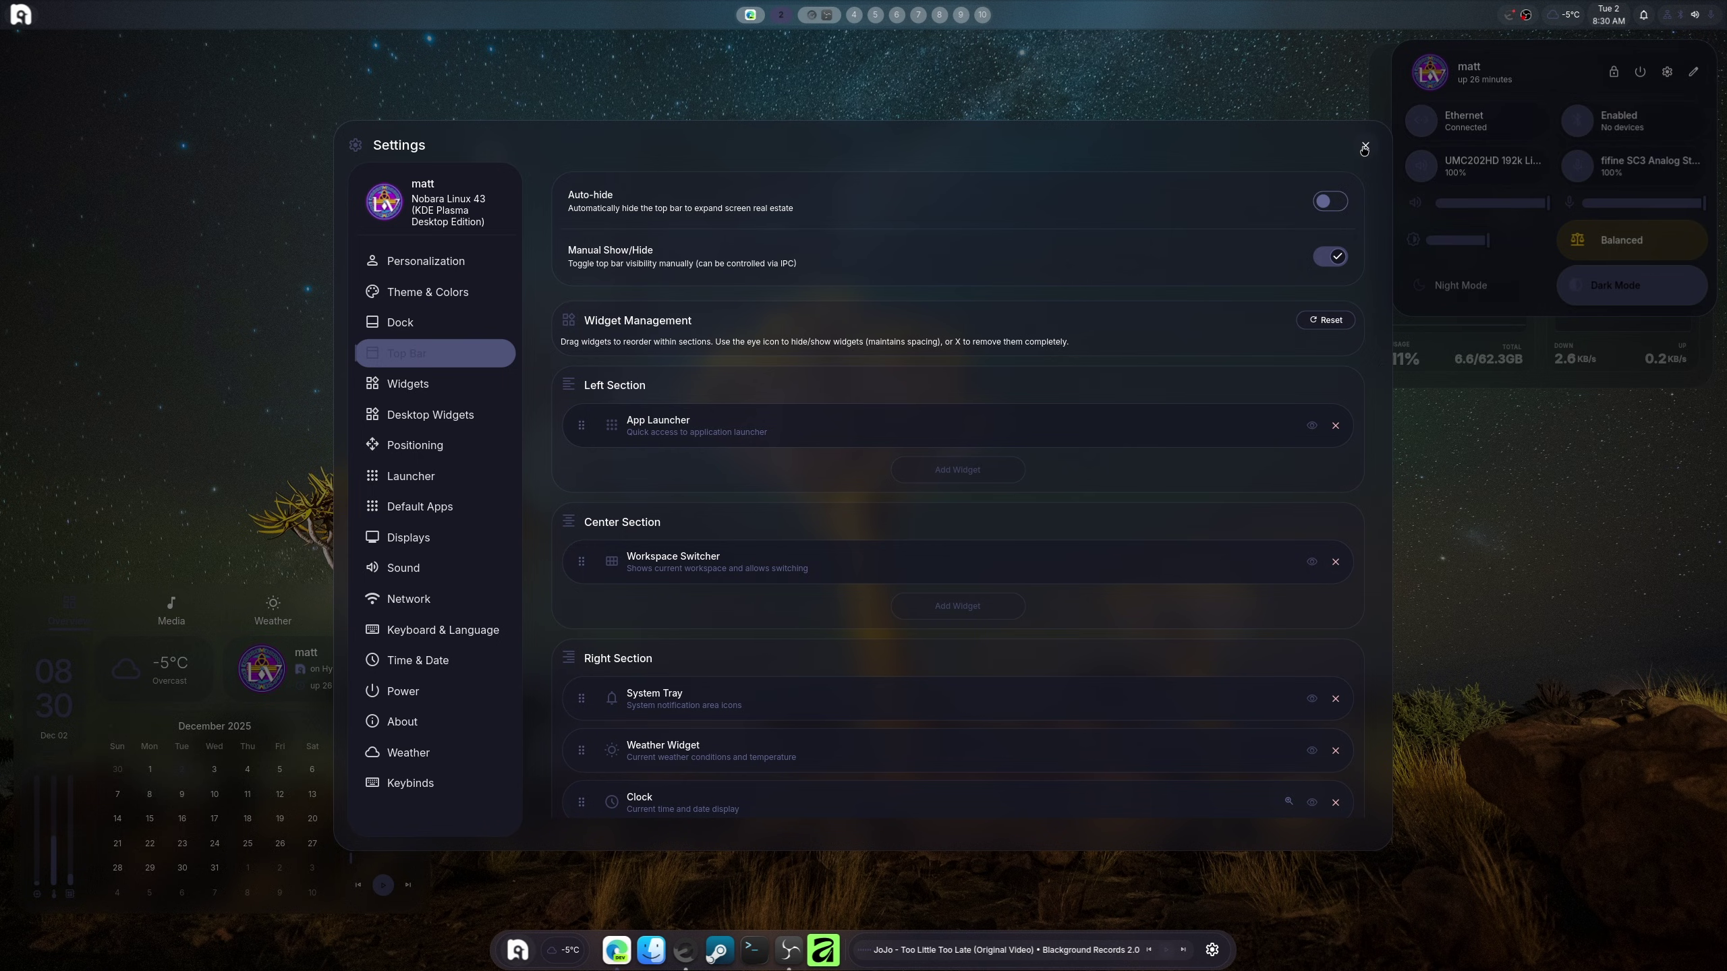
# Open the Sound page and scroll through its output and input application lists
pyautogui.click(403, 571)
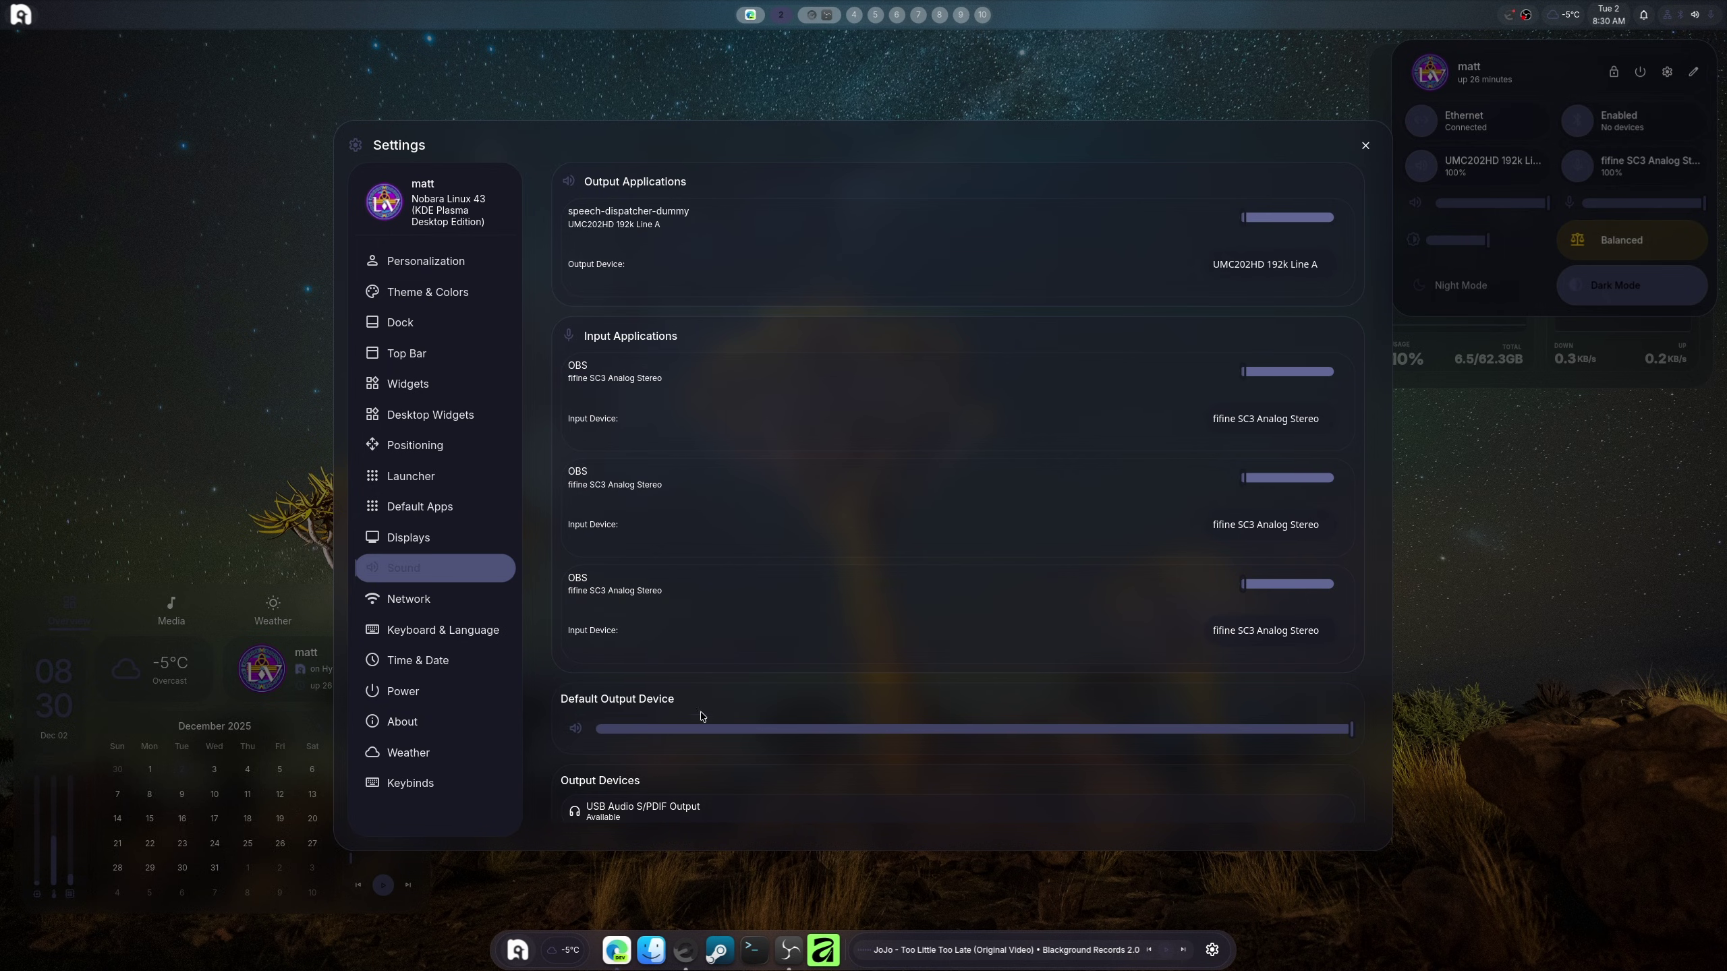
pyautogui.scroll(-10, 597, 693)
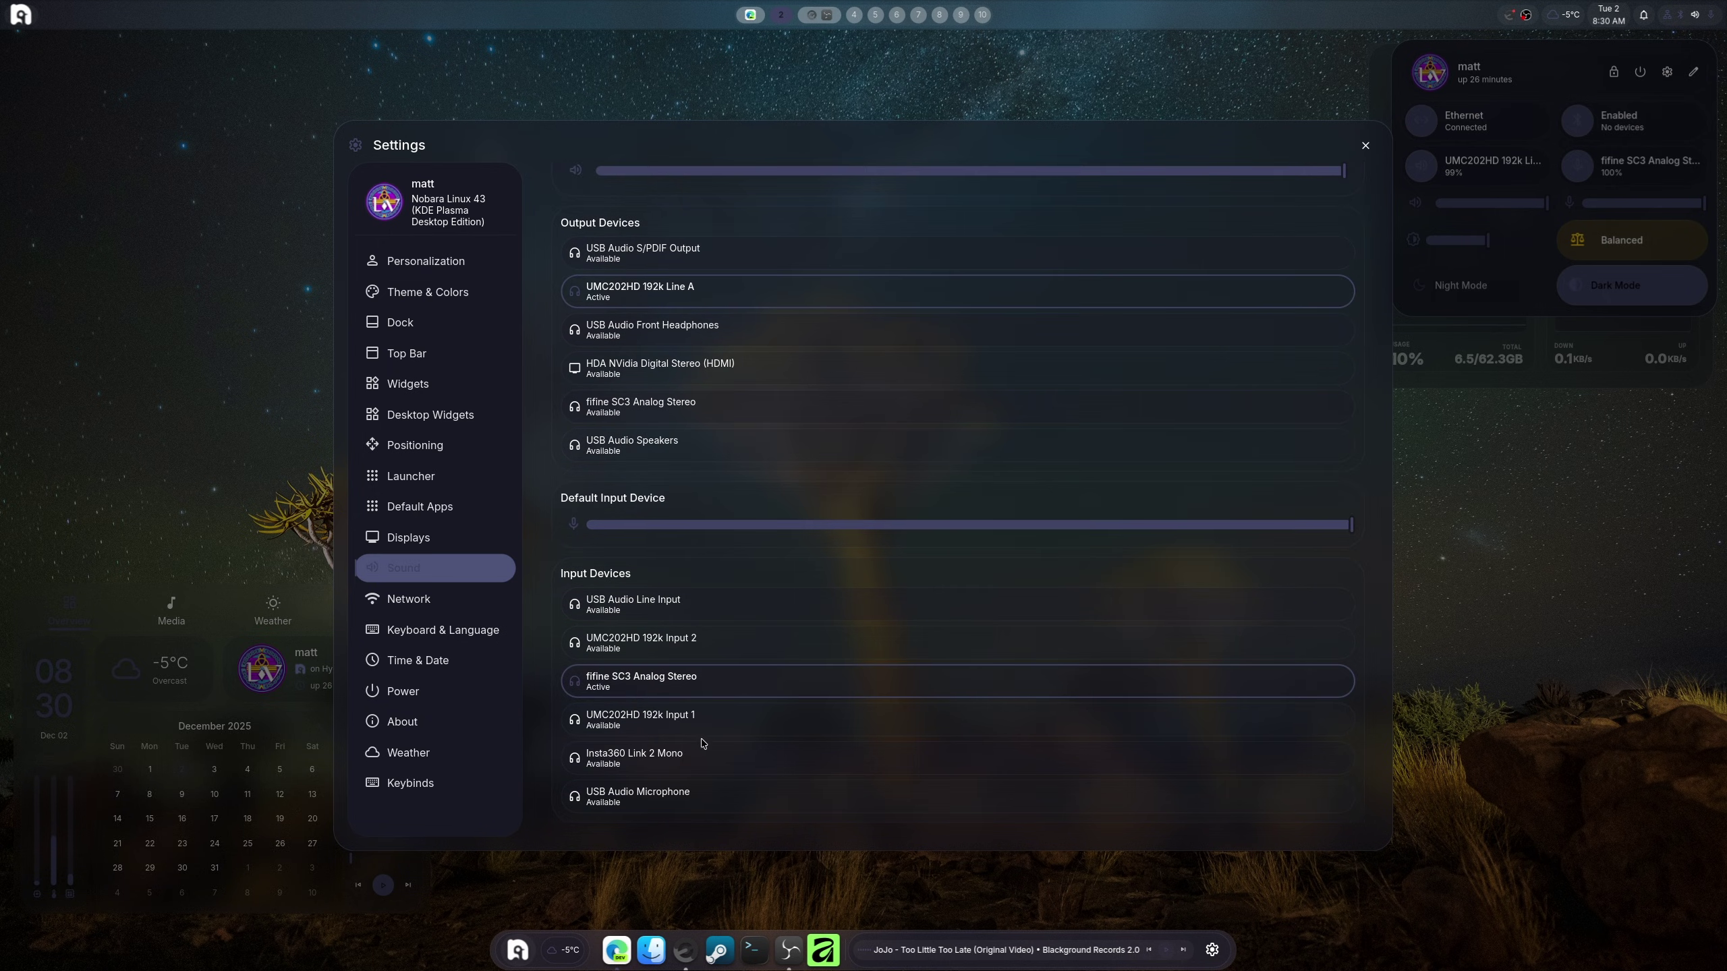
pyautogui.scroll(8, 685, 733)
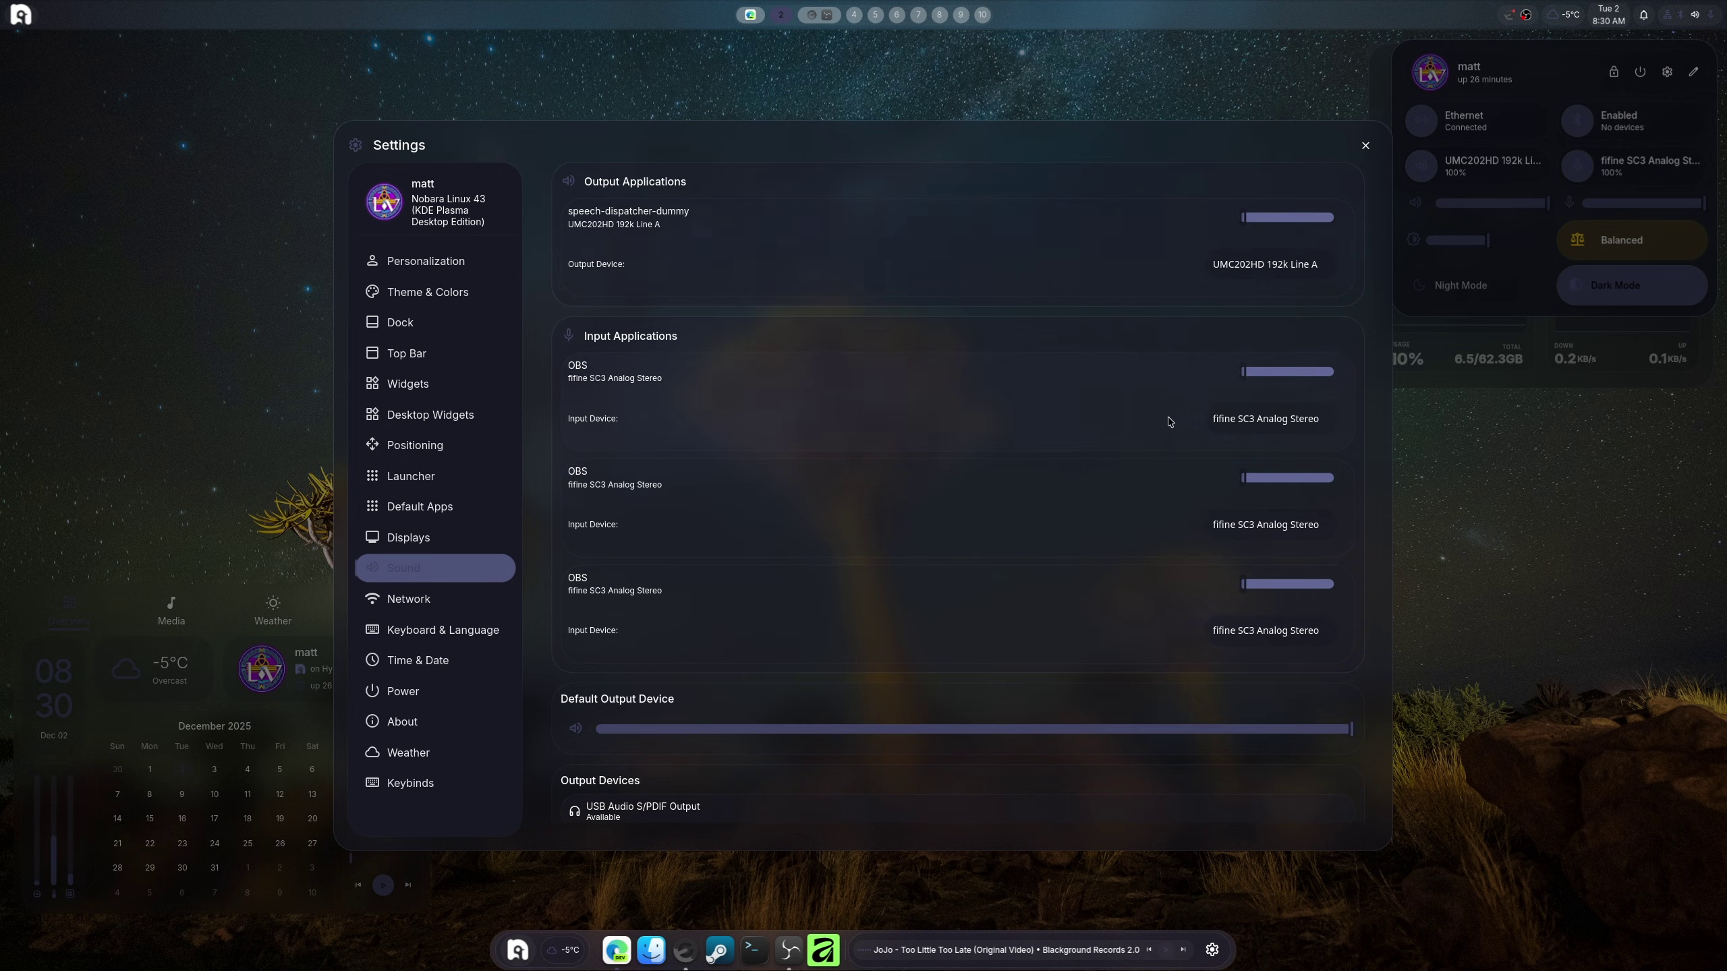
pyautogui.scroll(-3, 831, 544)
pyautogui.scroll(4, 832, 544)
pyautogui.scroll(-2, 738, 498)
pyautogui.scroll(-1, 635, 517)
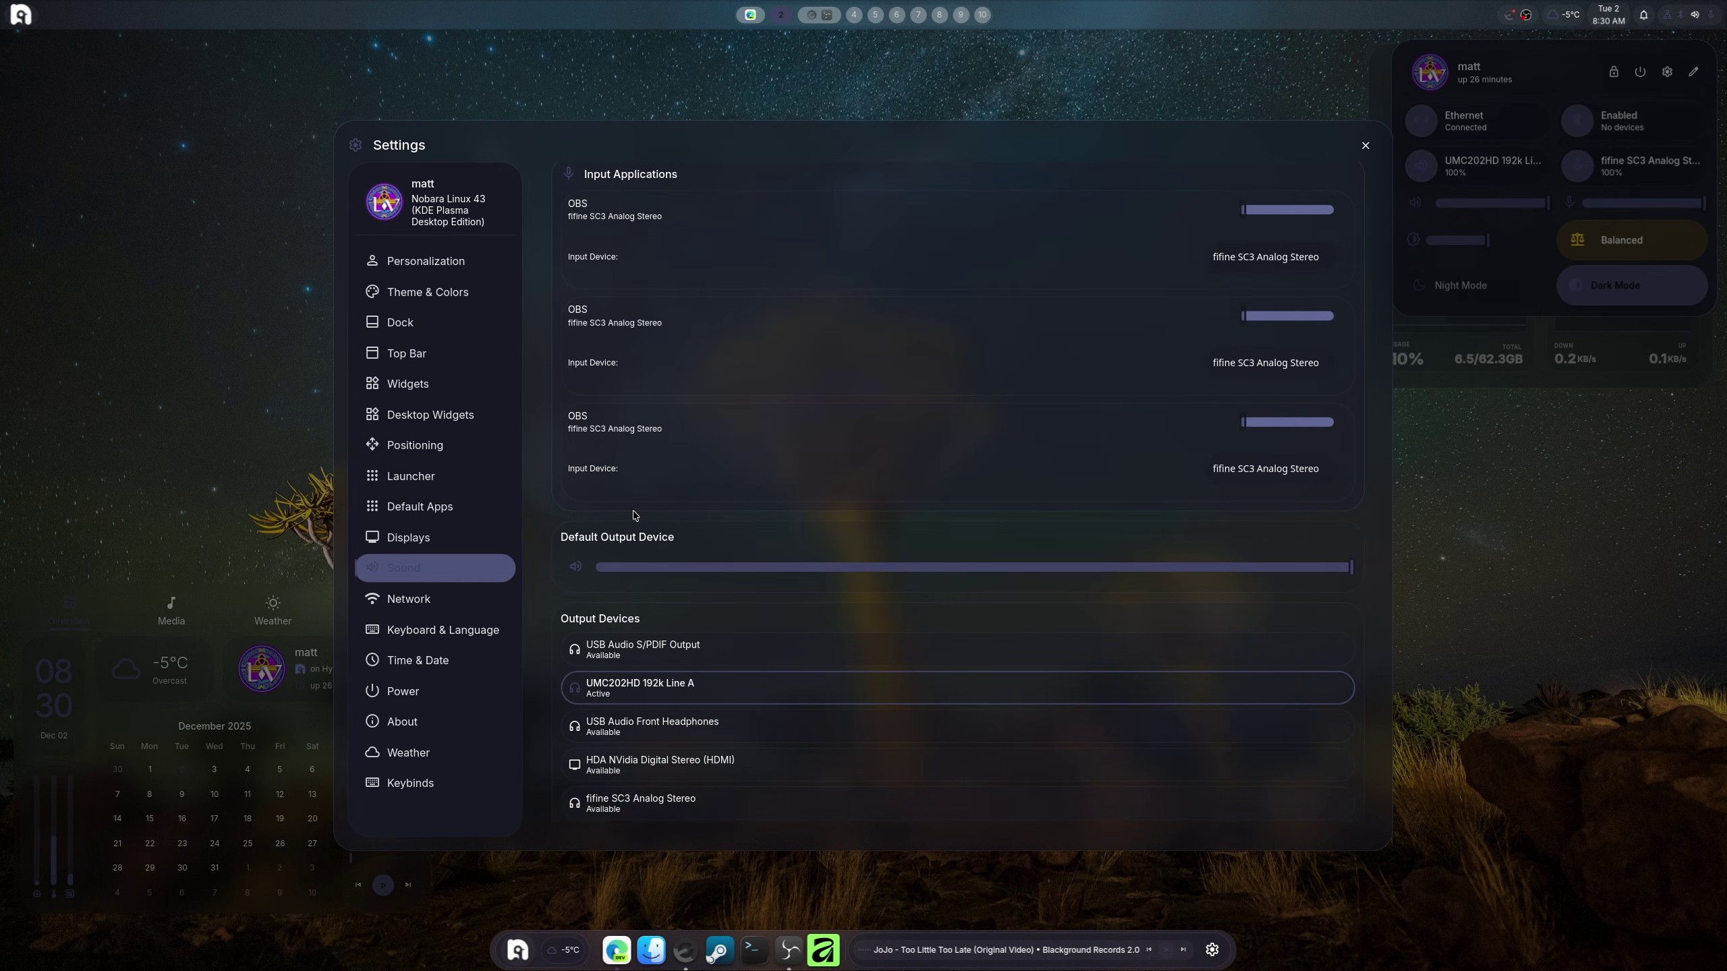
pyautogui.scroll(4, 634, 514)
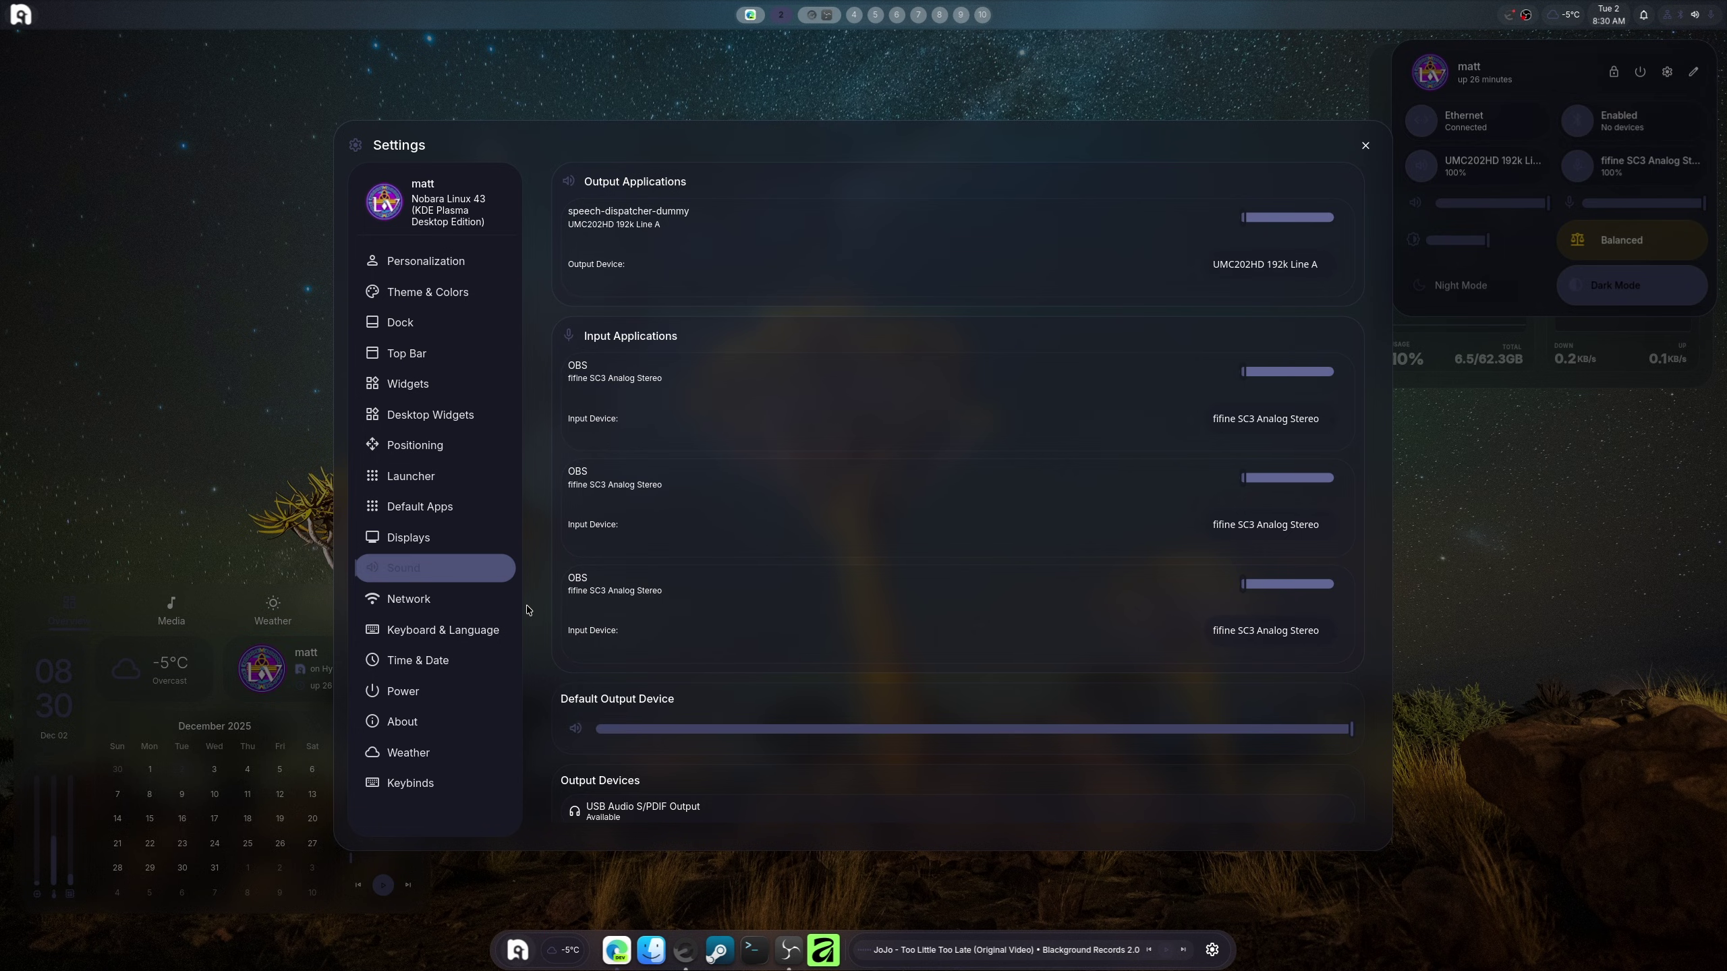
# Browse the Network, Positioning, Desktop Widgets and Theme & Colors pages, ending on Dock
pyautogui.click(452, 603)
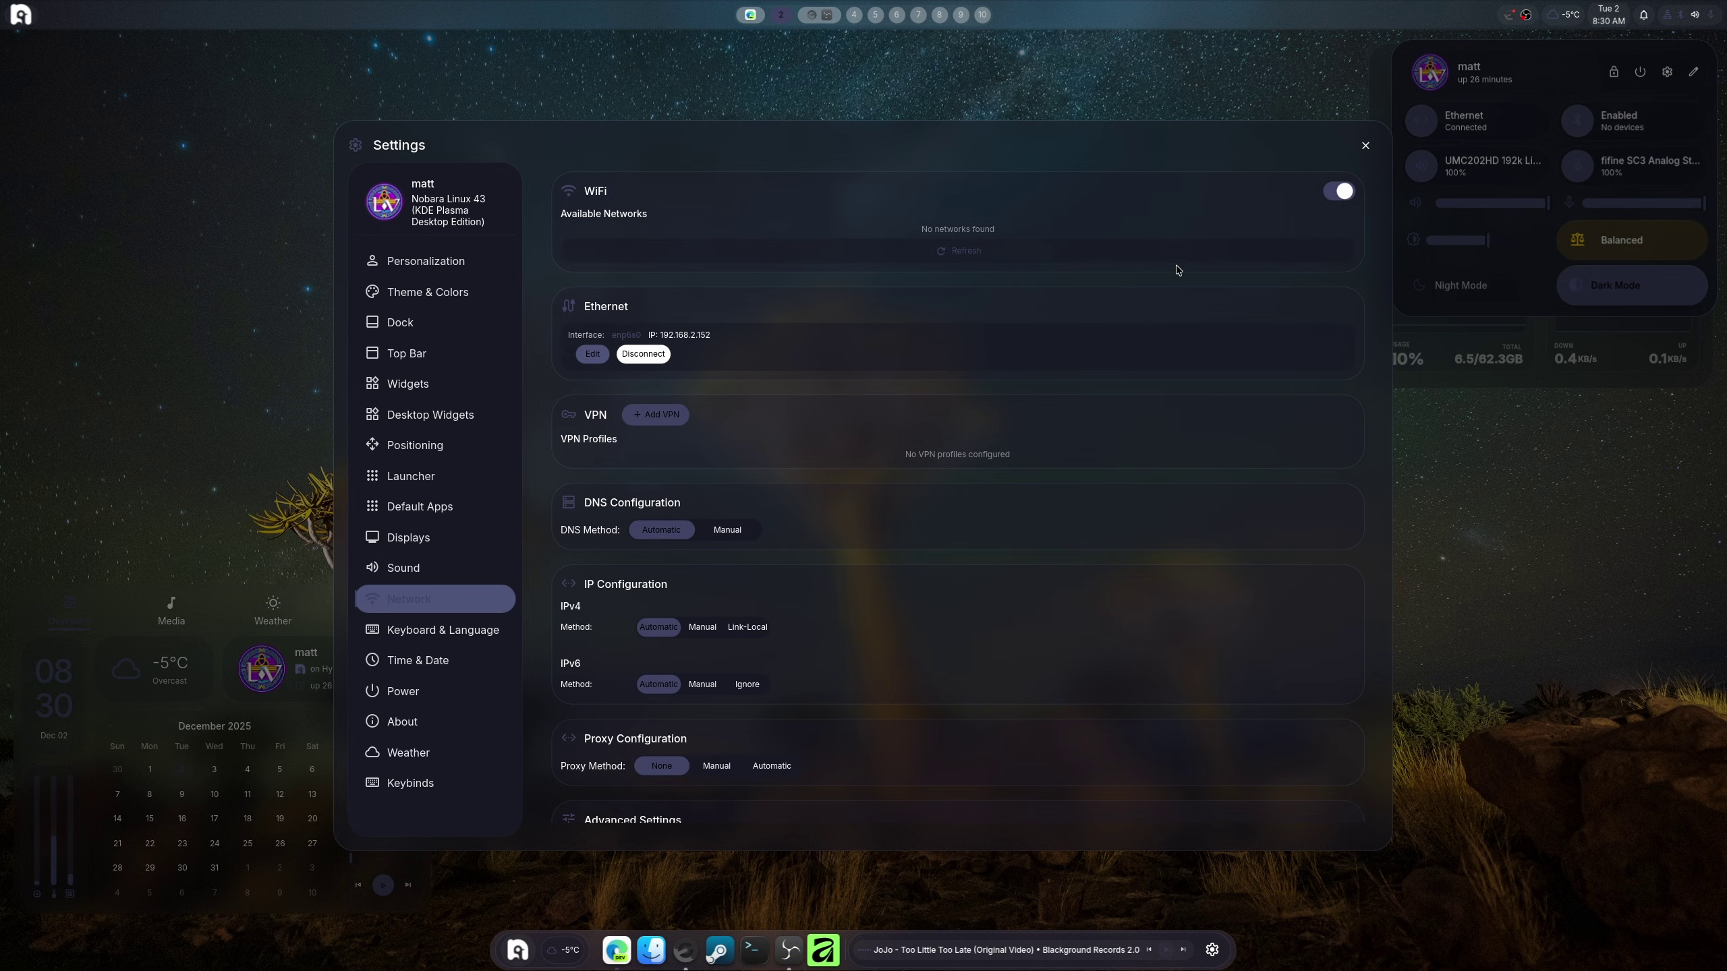
pyautogui.click(467, 442)
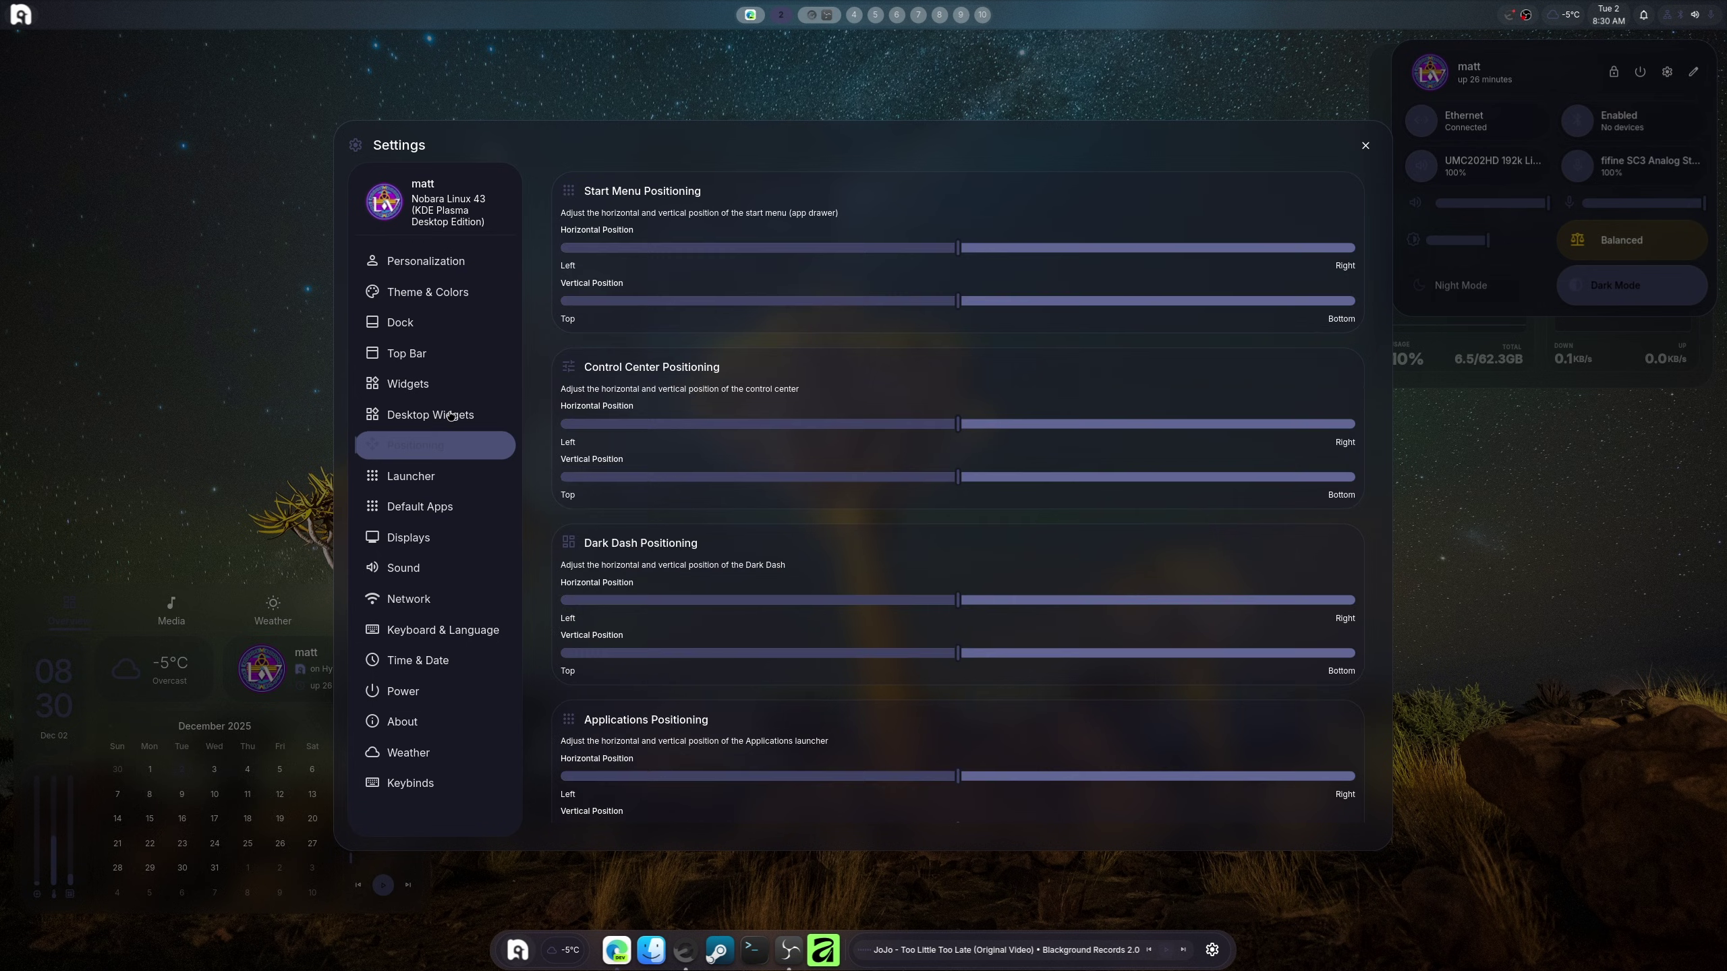
pyautogui.click(448, 413)
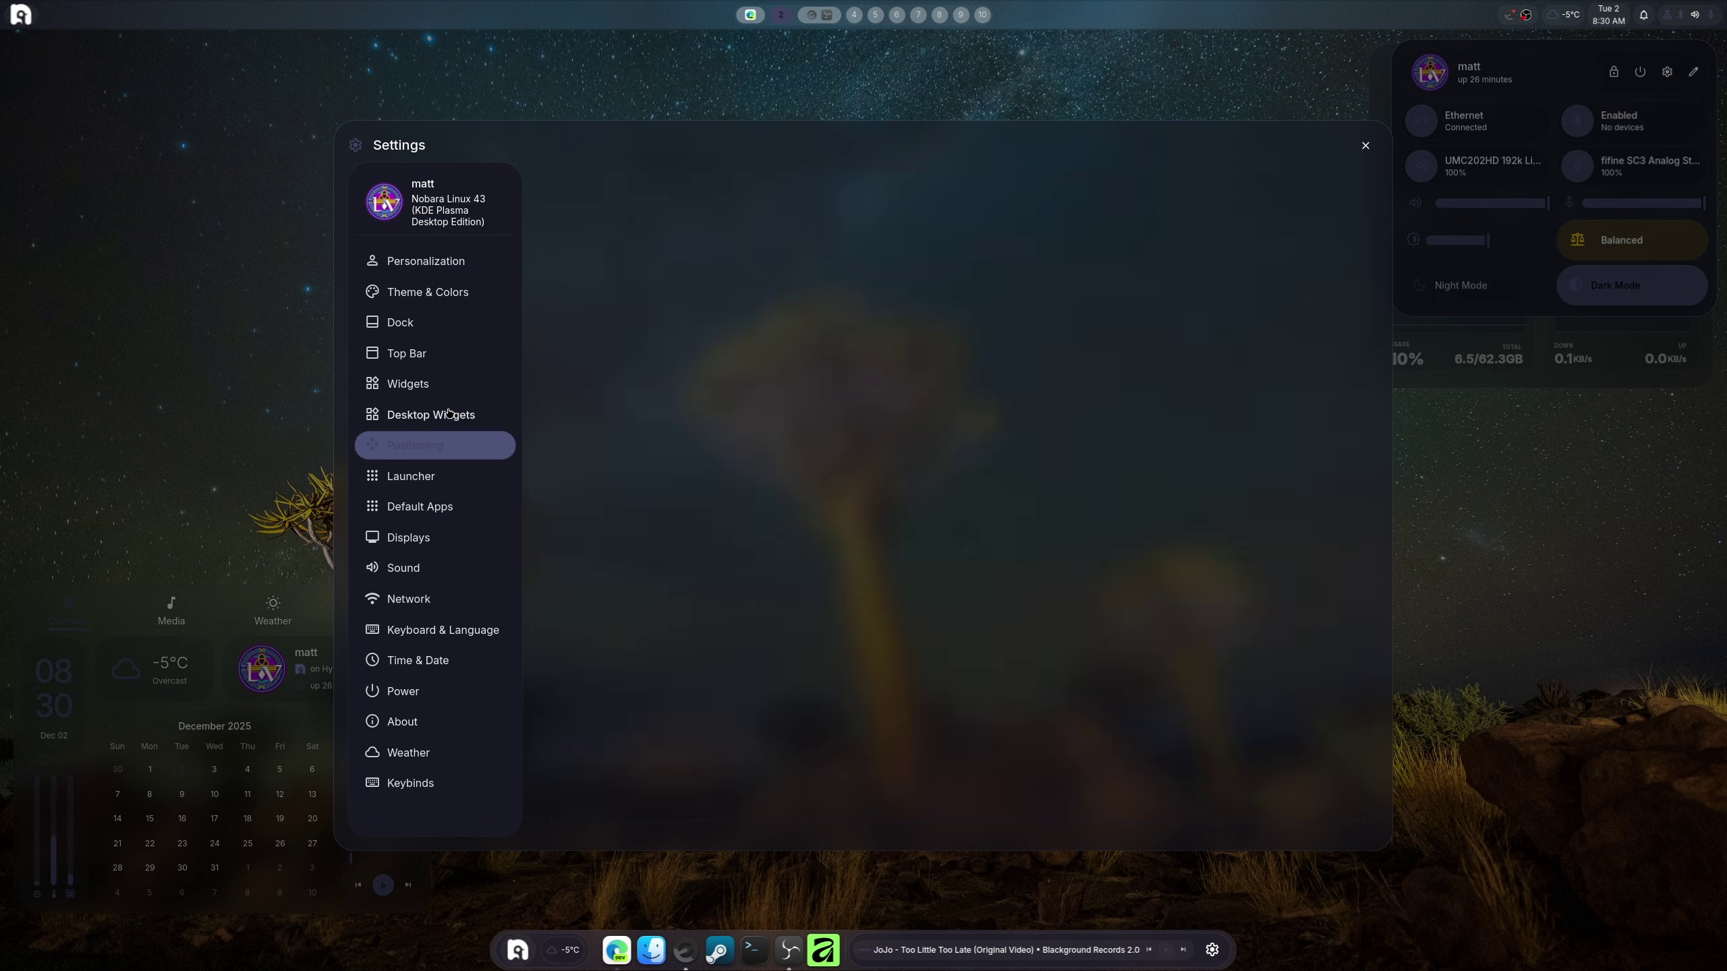
pyautogui.click(398, 303)
pyautogui.click(404, 323)
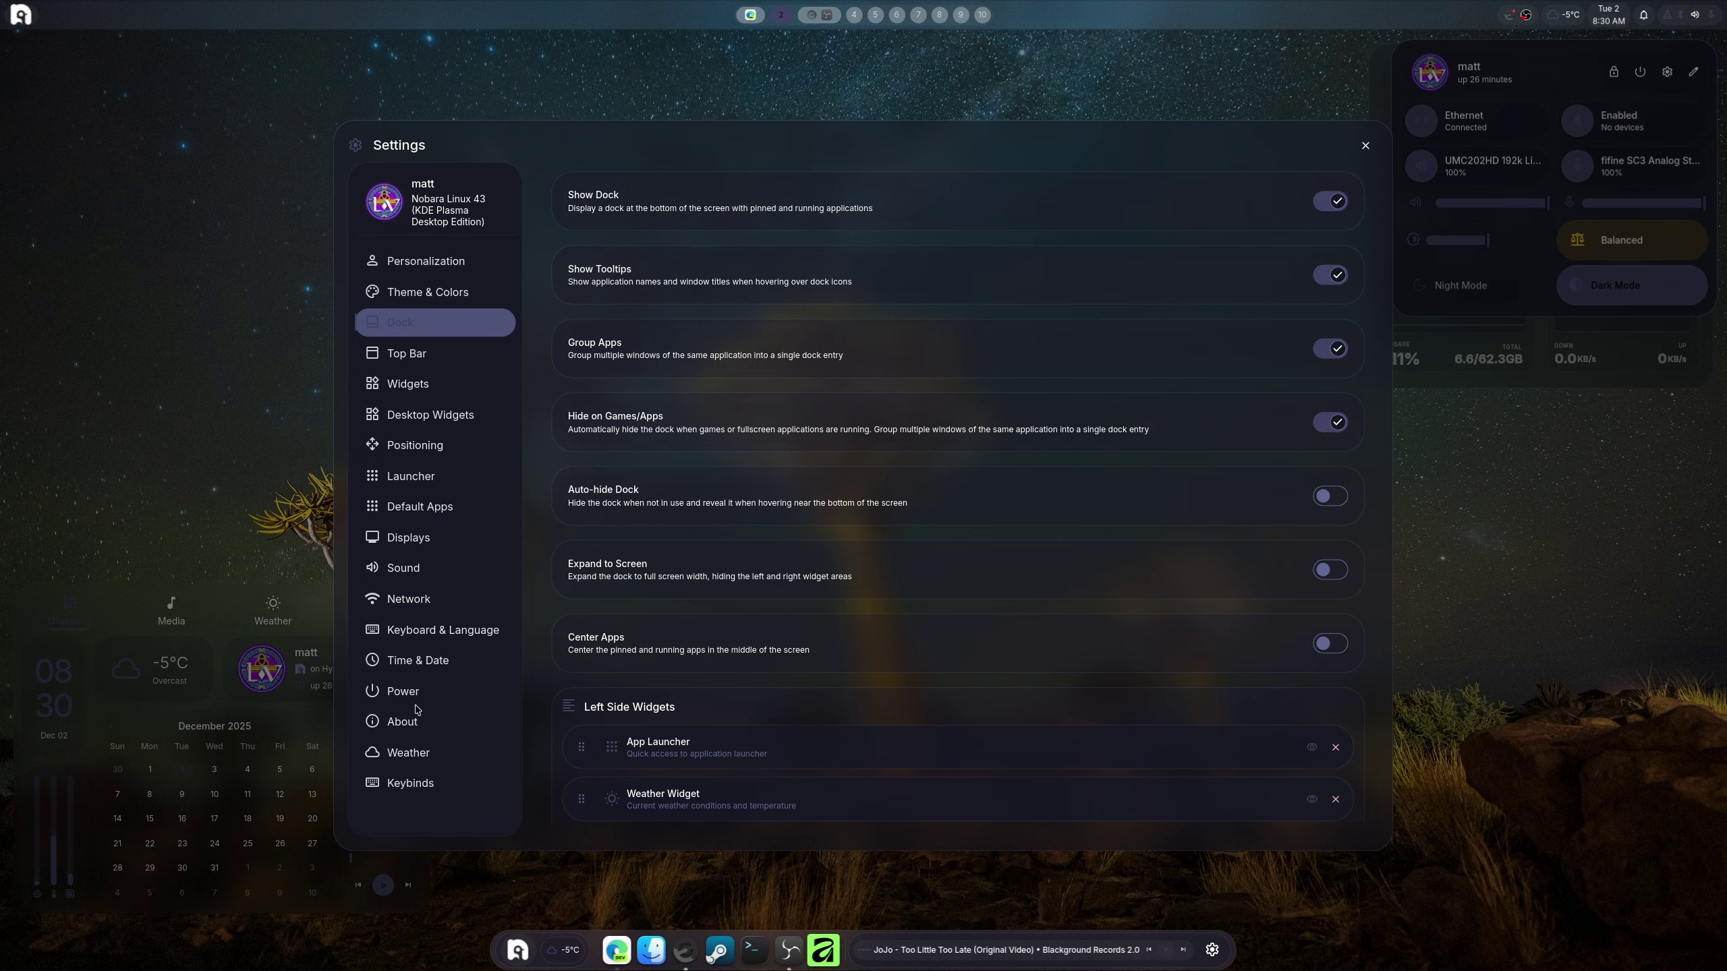
# Open the Keybinds page, scroll through all modifier, key and command bindings, and save them
pyautogui.click(411, 782)
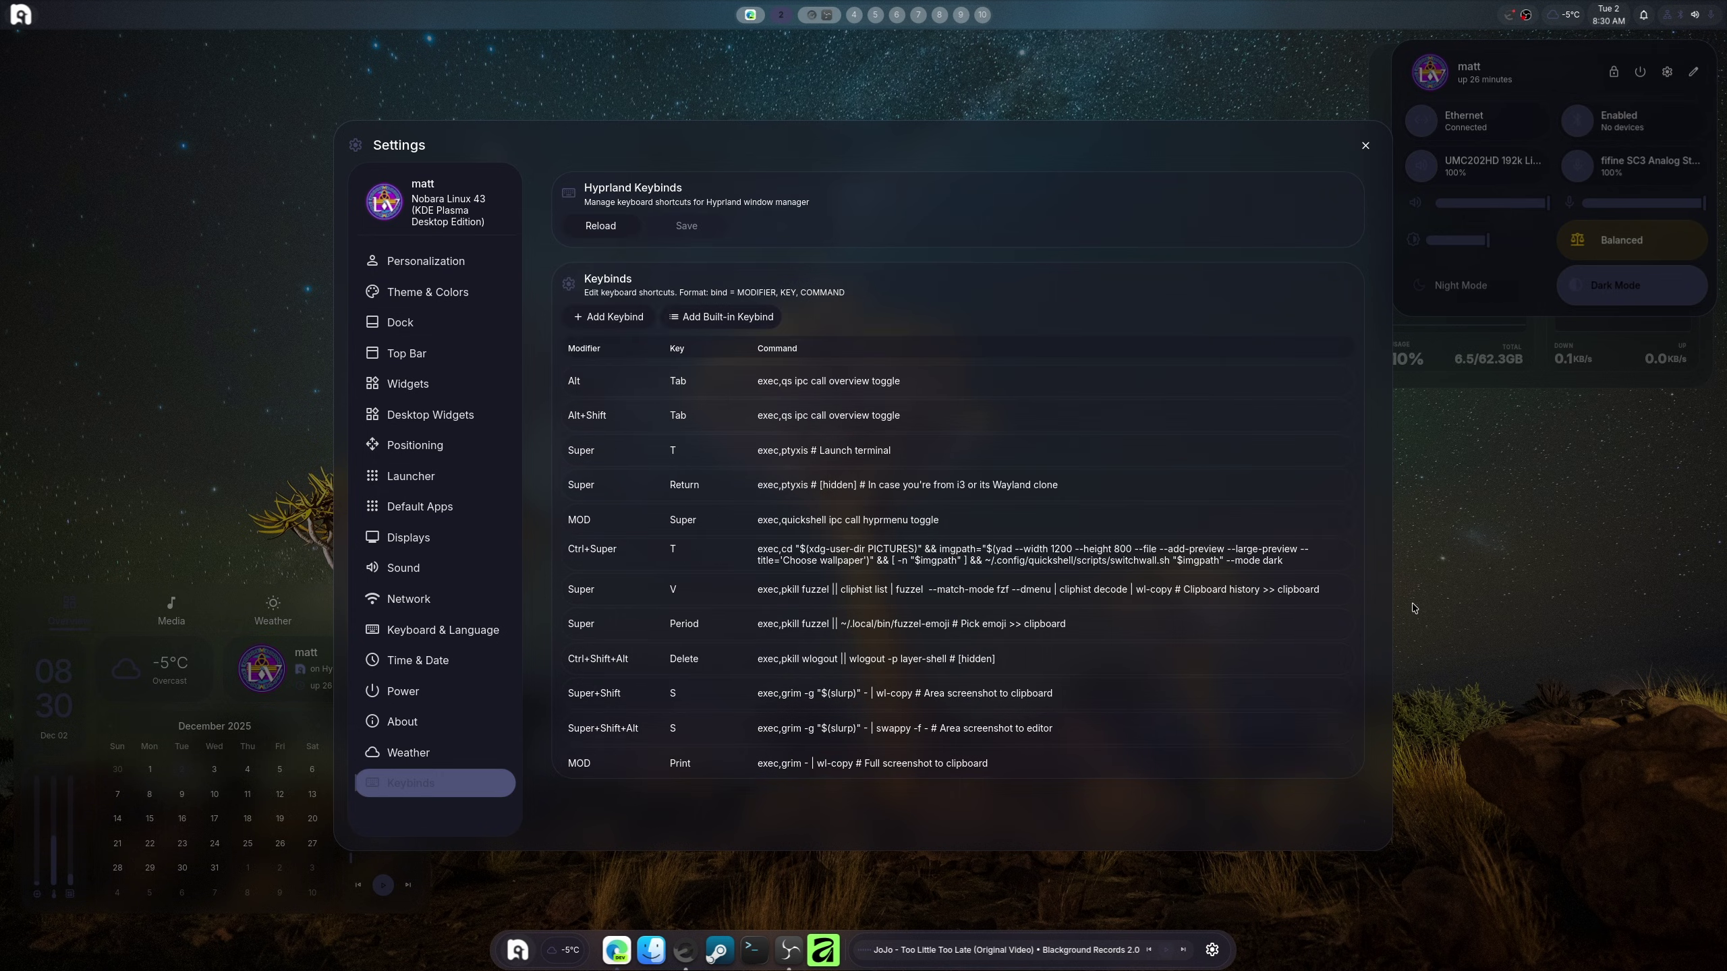
pyautogui.scroll(-3, 1178, 528)
pyautogui.scroll(3, 1178, 528)
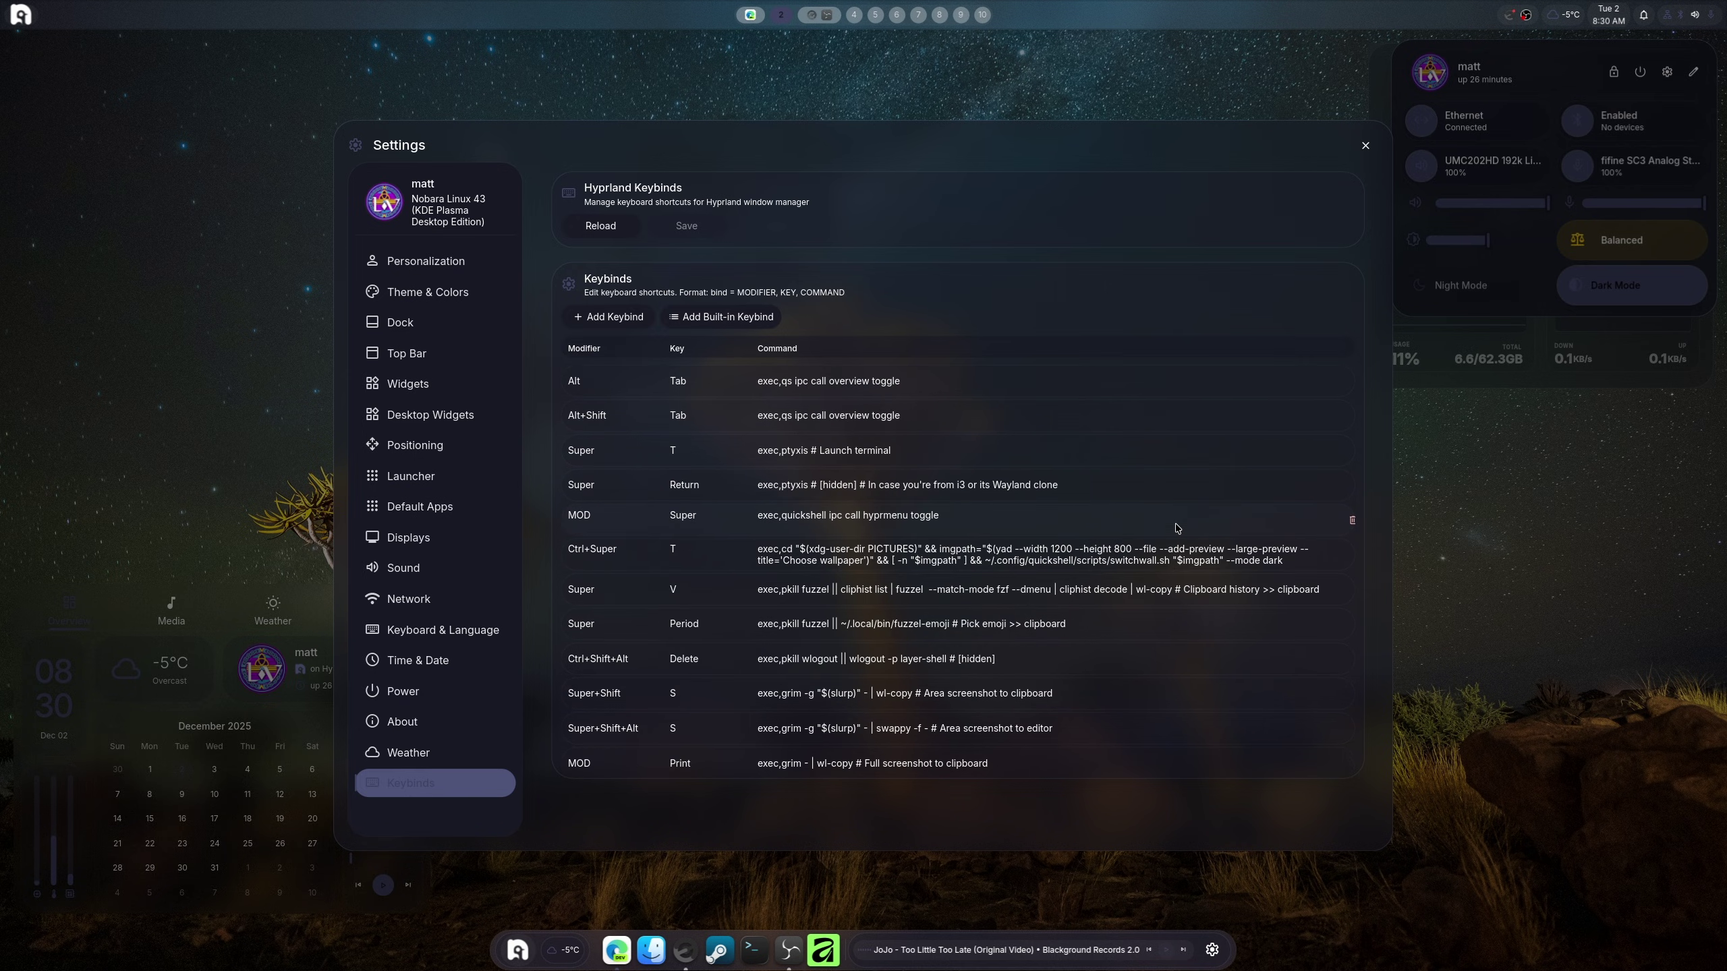
pyautogui.scroll(-10, 1178, 529)
pyautogui.scroll(-10, 1182, 541)
pyautogui.scroll(-10, 1183, 543)
pyautogui.scroll(10, 1183, 544)
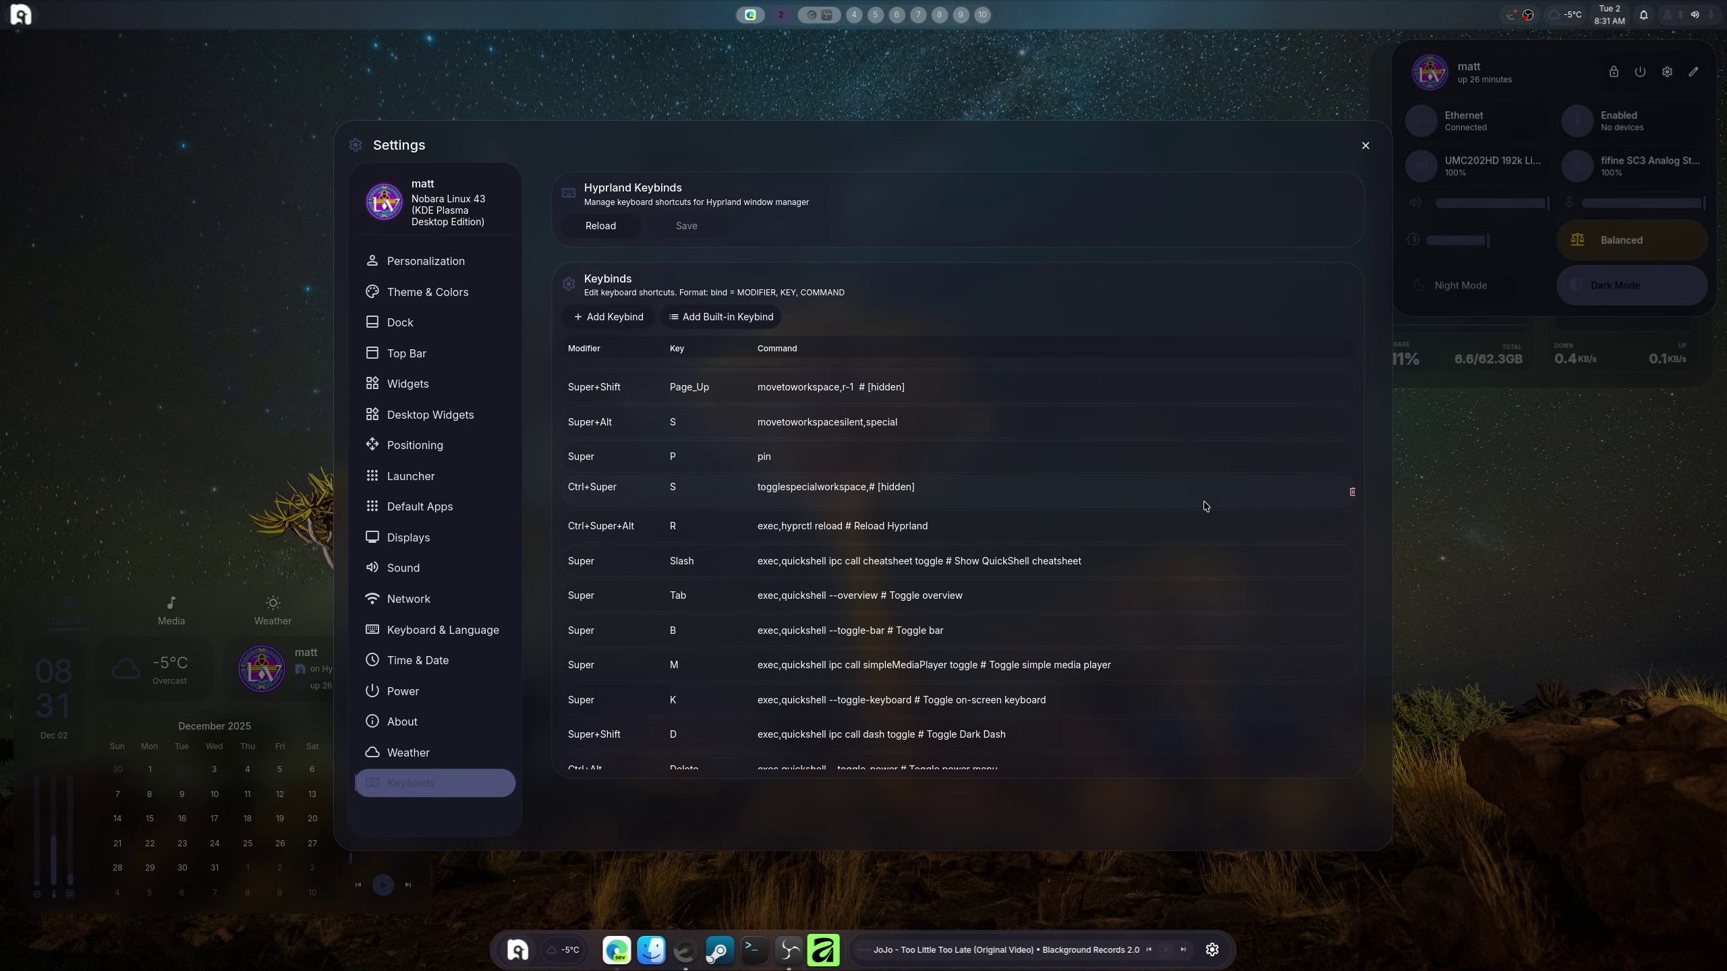
pyautogui.scroll(3, 1205, 506)
pyautogui.scroll(-8, 1206, 506)
pyautogui.scroll(-1, 1206, 506)
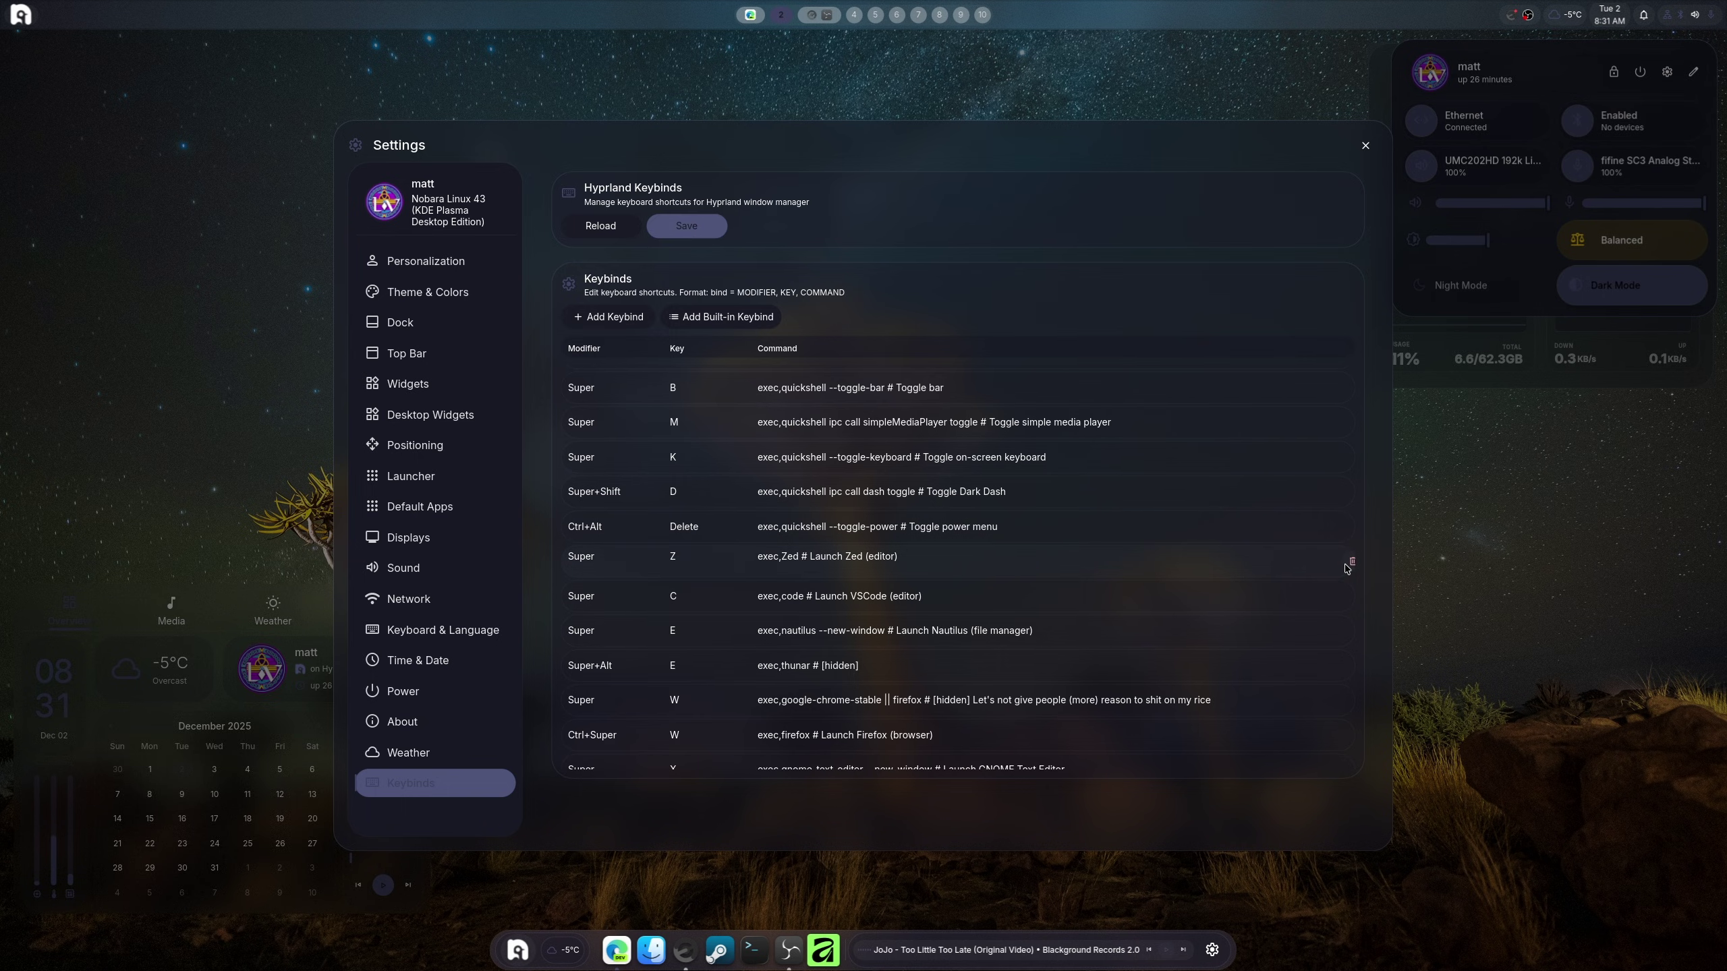
pyautogui.scroll(-10, 1352, 567)
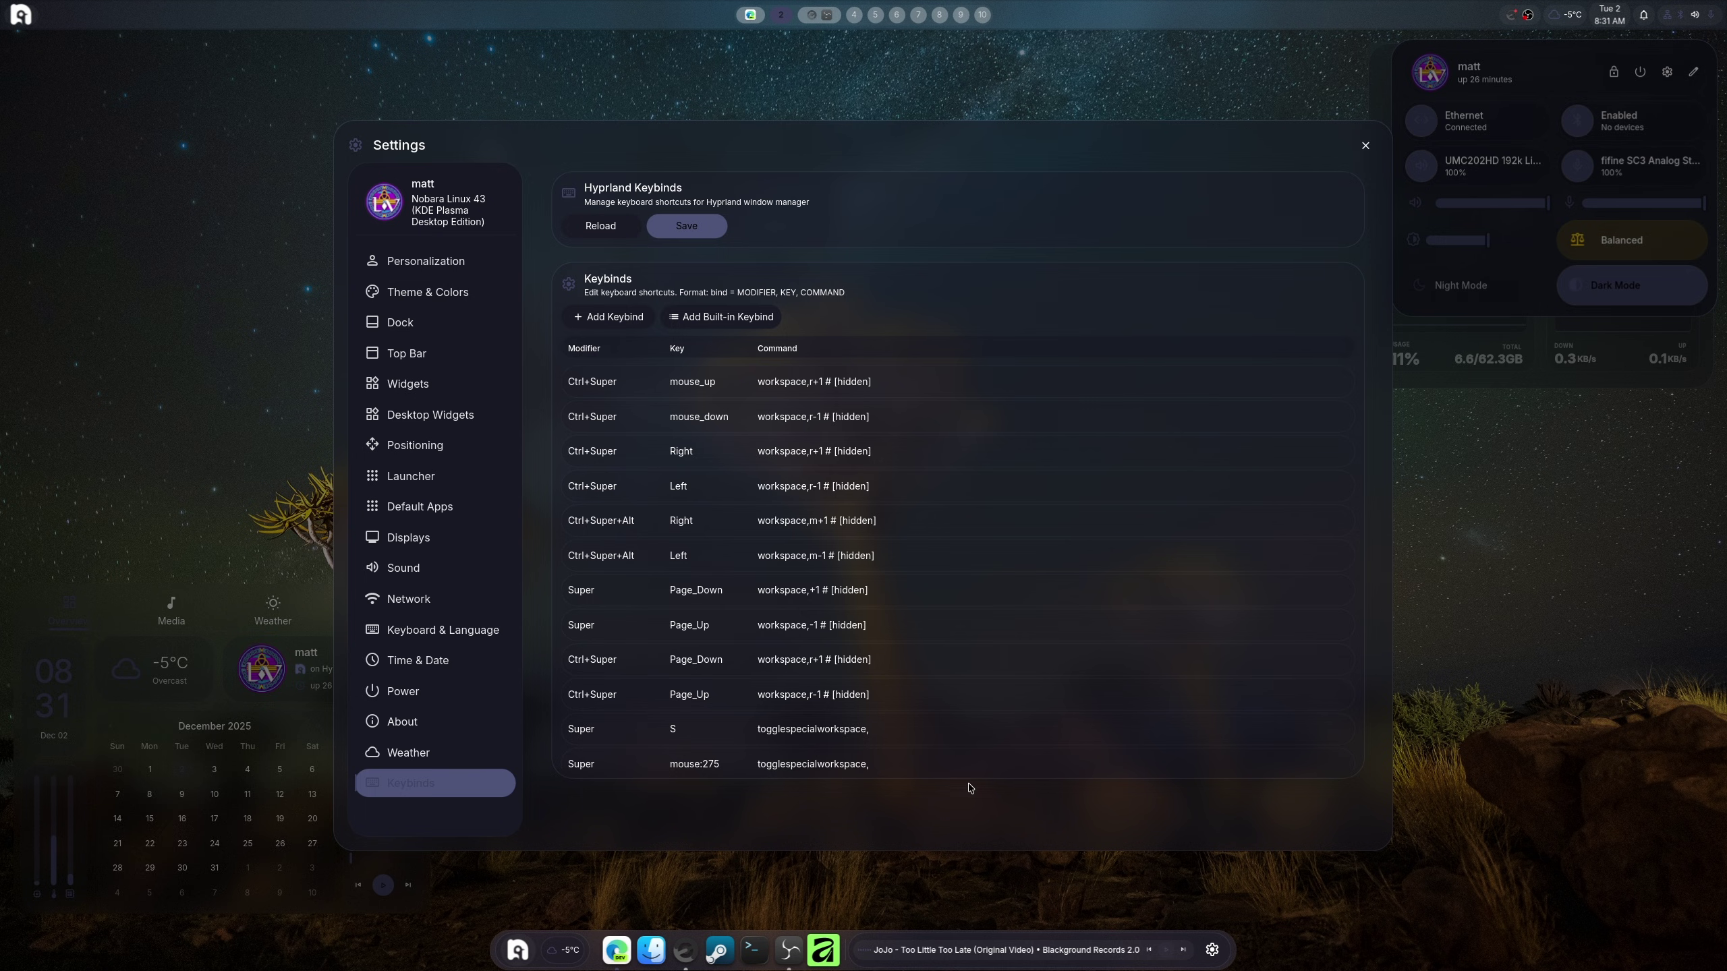
pyautogui.scroll(-6, 1349, 490)
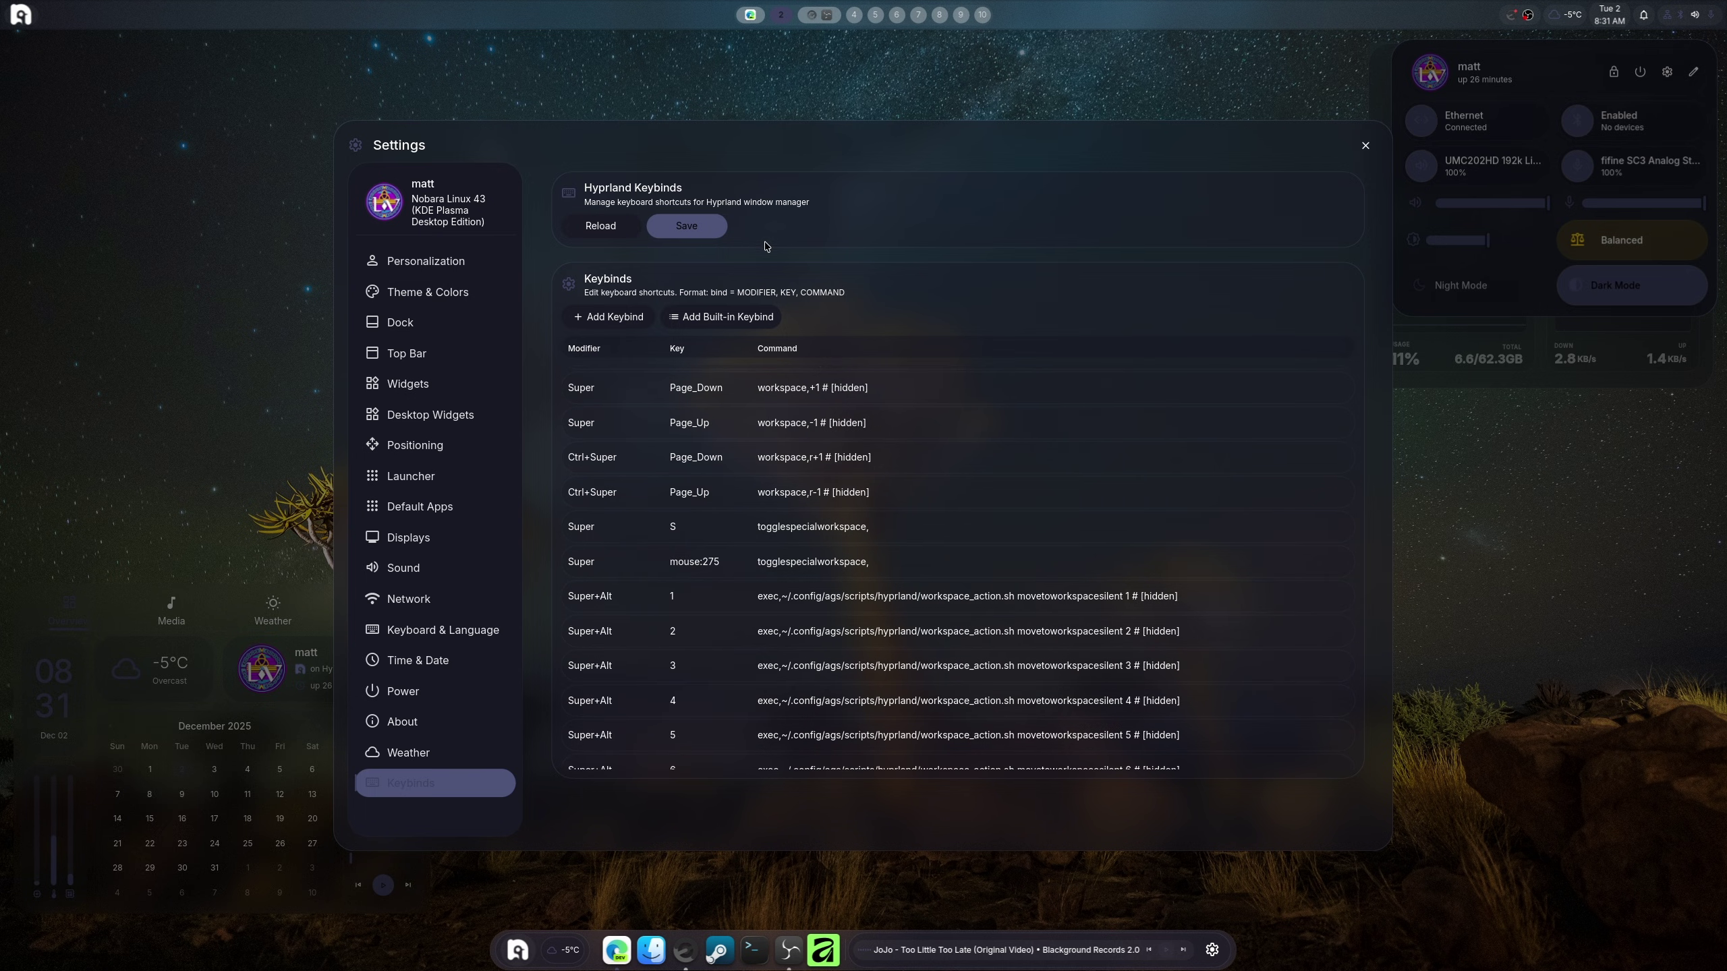
pyautogui.click(674, 230)
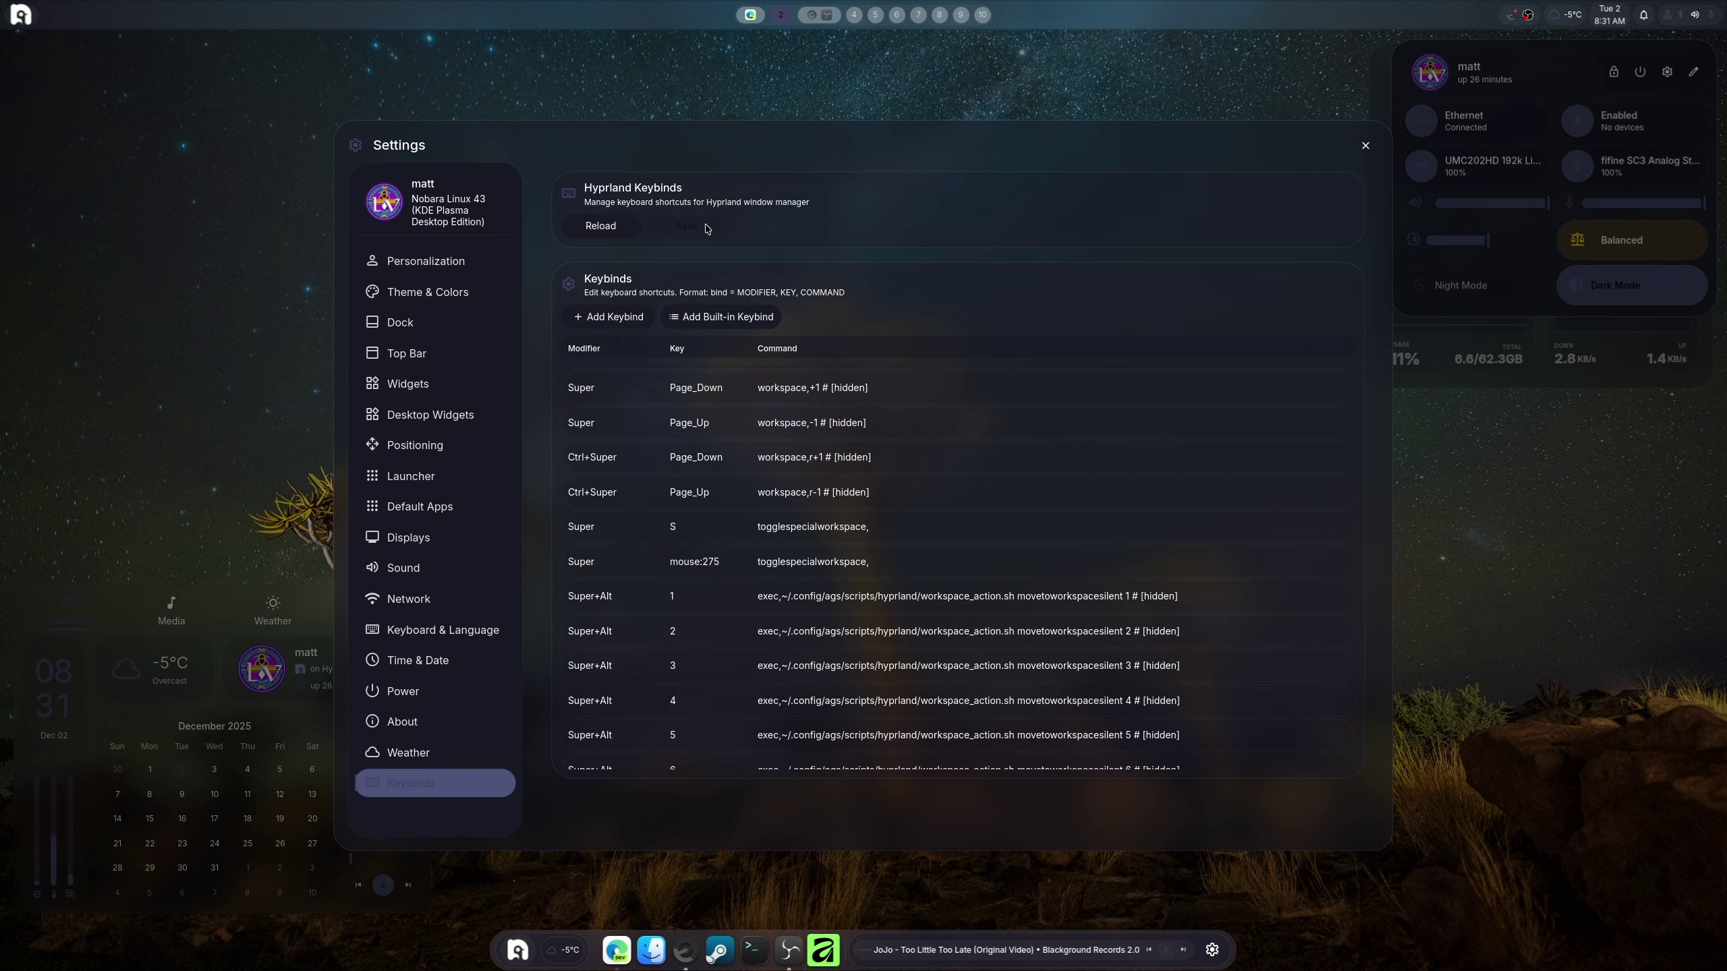
# Close the Settings window to view the desktop's System Monitor widget
pyautogui.click(1367, 148)
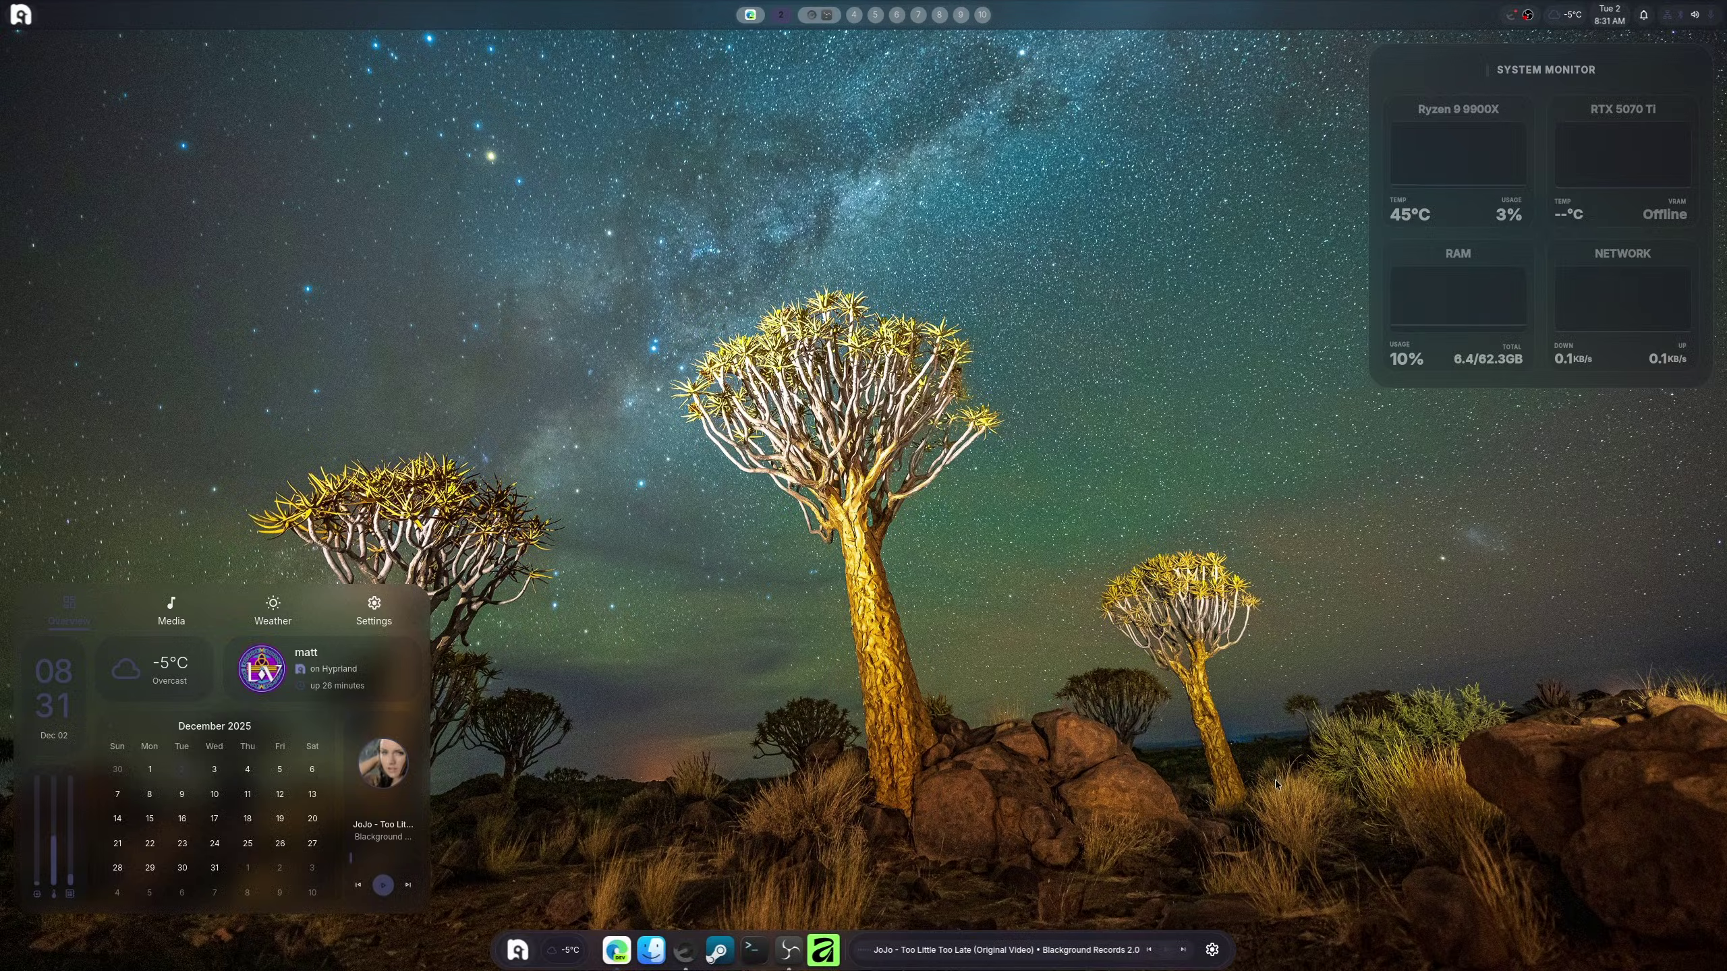
# Reopen Settings on Time & Date and toggle Bold Time Font on, then off again
pyautogui.click(1212, 950)
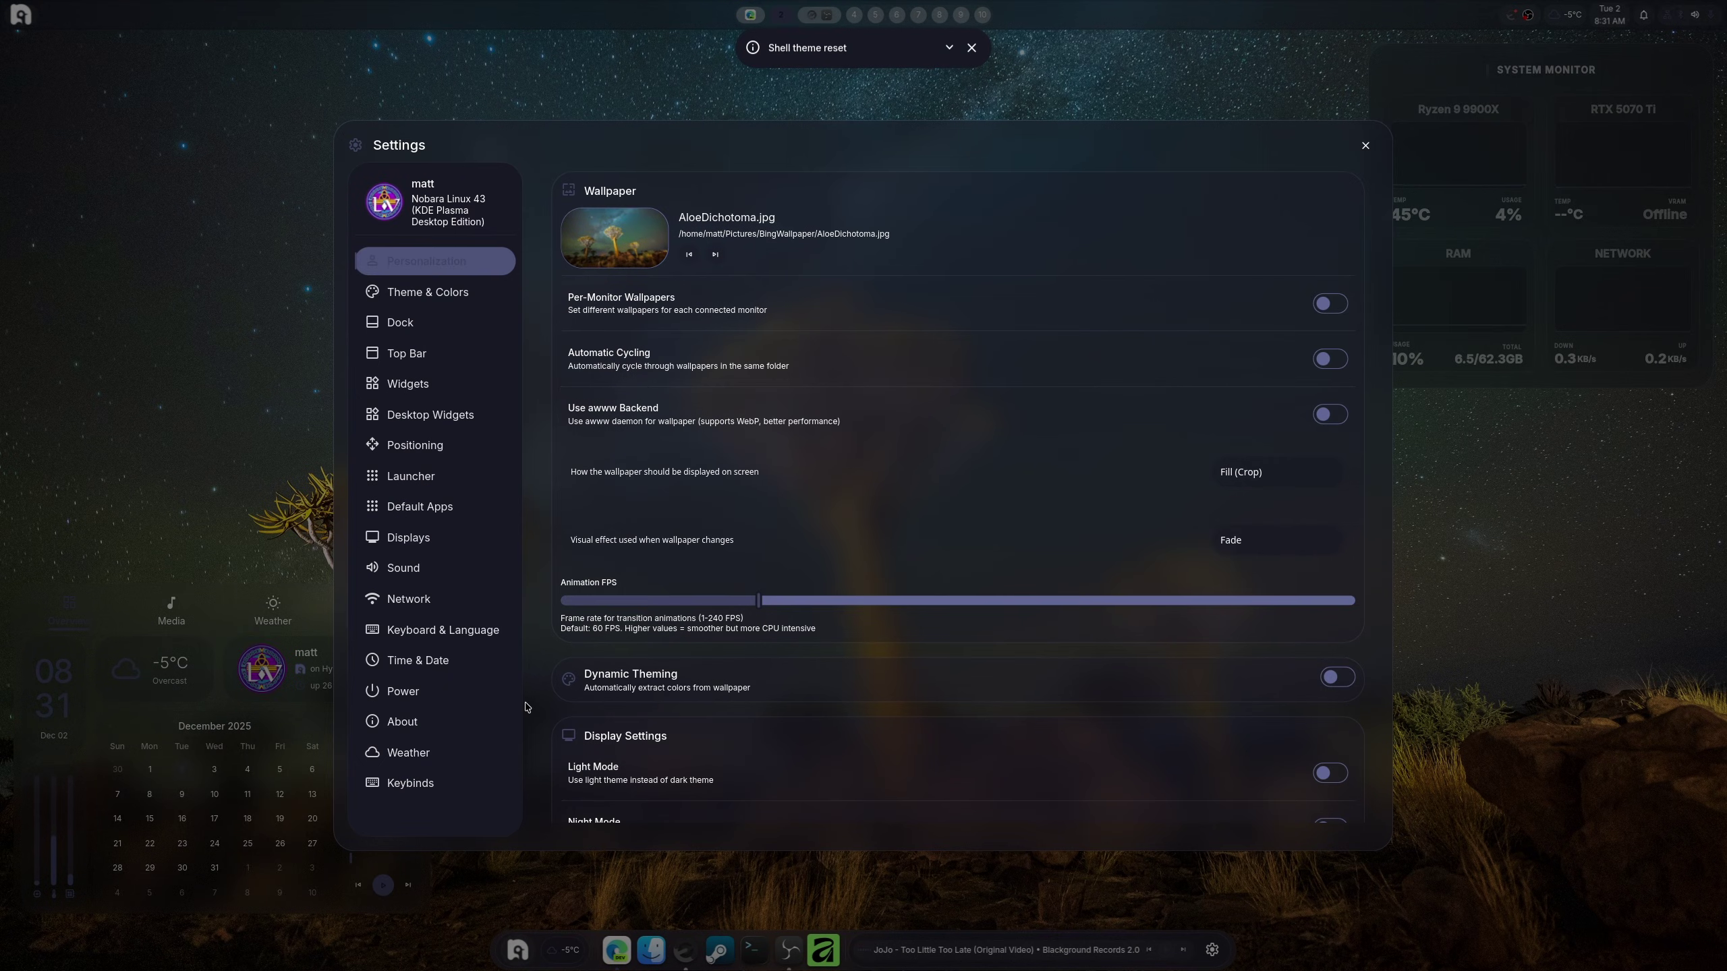
pyautogui.click(460, 672)
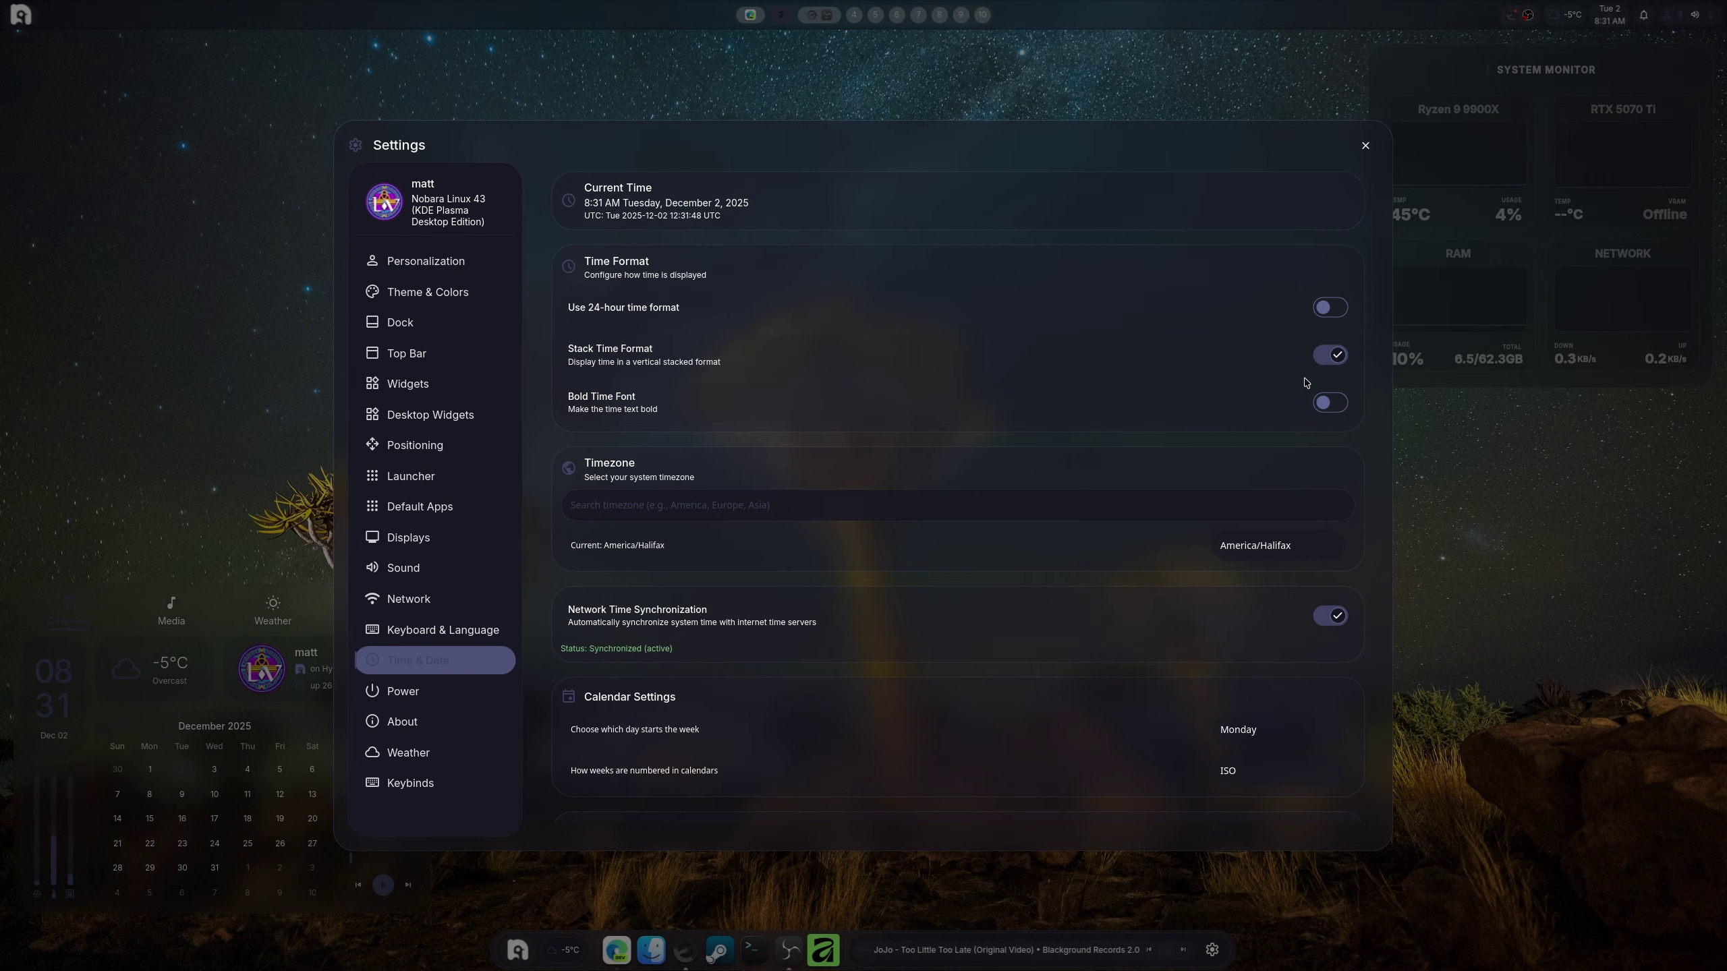
pyautogui.click(1334, 410)
pyautogui.click(1335, 412)
# Try the 24-hour time format, leaving the clock in 12-hour format
pyautogui.click(1322, 317)
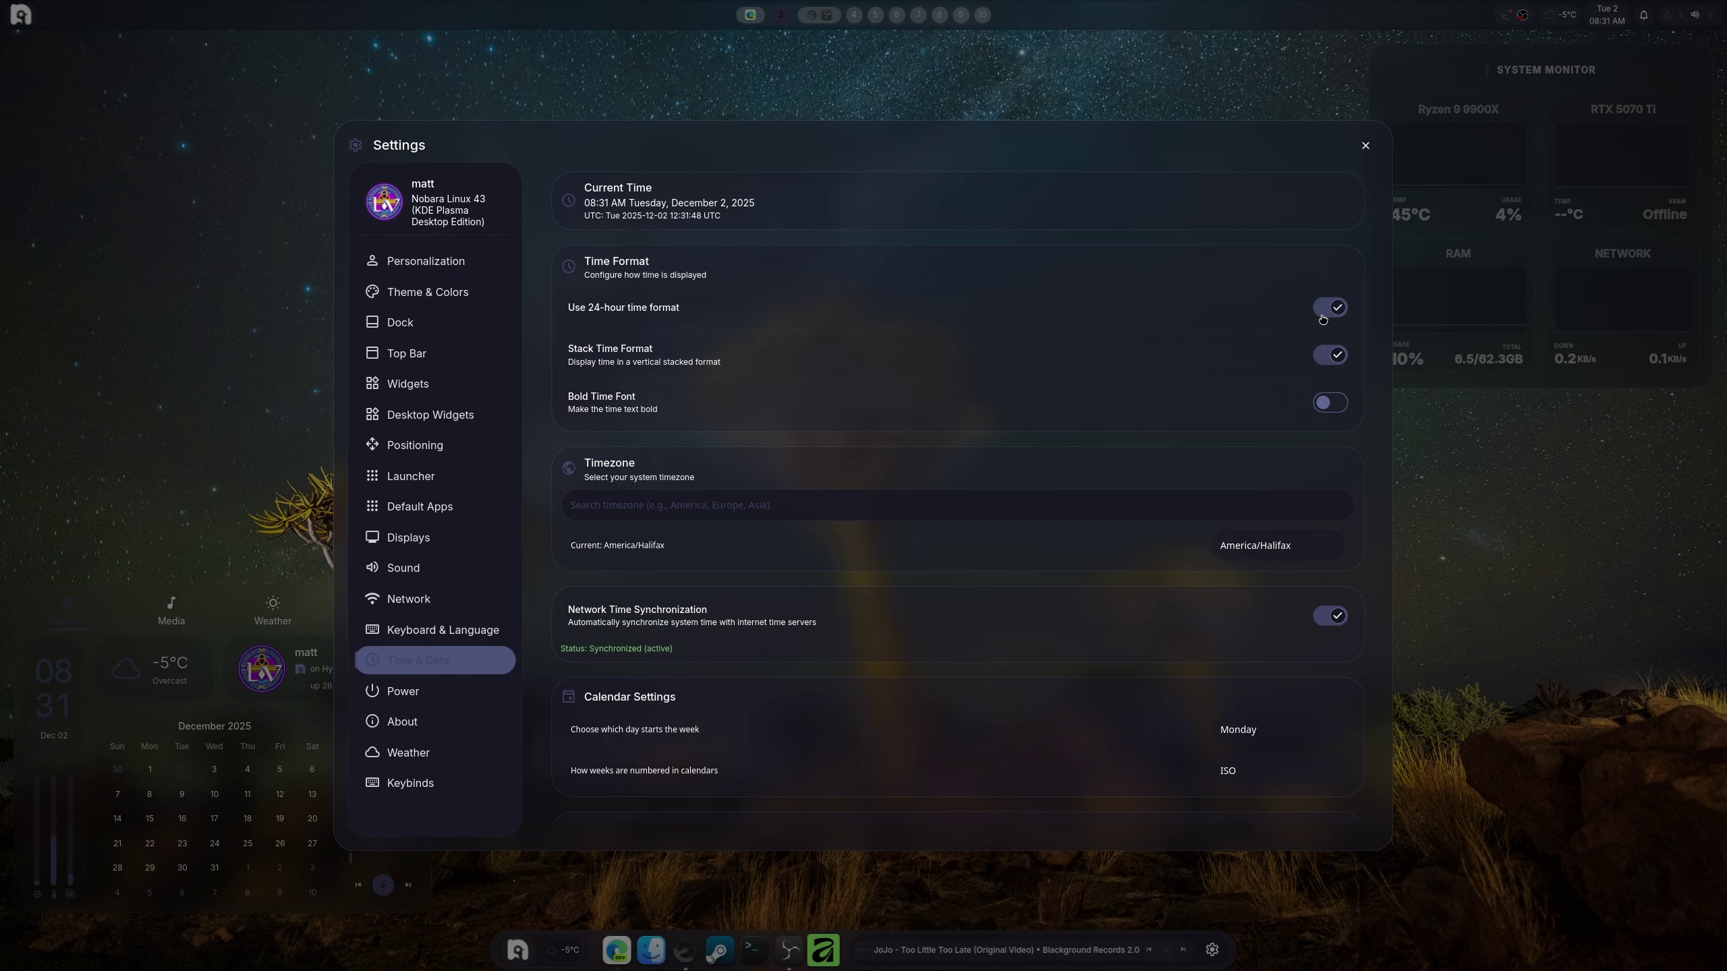
pyautogui.click(1322, 317)
pyautogui.click(1322, 318)
pyautogui.click(1322, 317)
pyautogui.click(1322, 317)
pyautogui.click(1322, 317)
# Toggle Stack Time Format repeatedly, leaving the top-bar clock stacked
pyautogui.click(1336, 353)
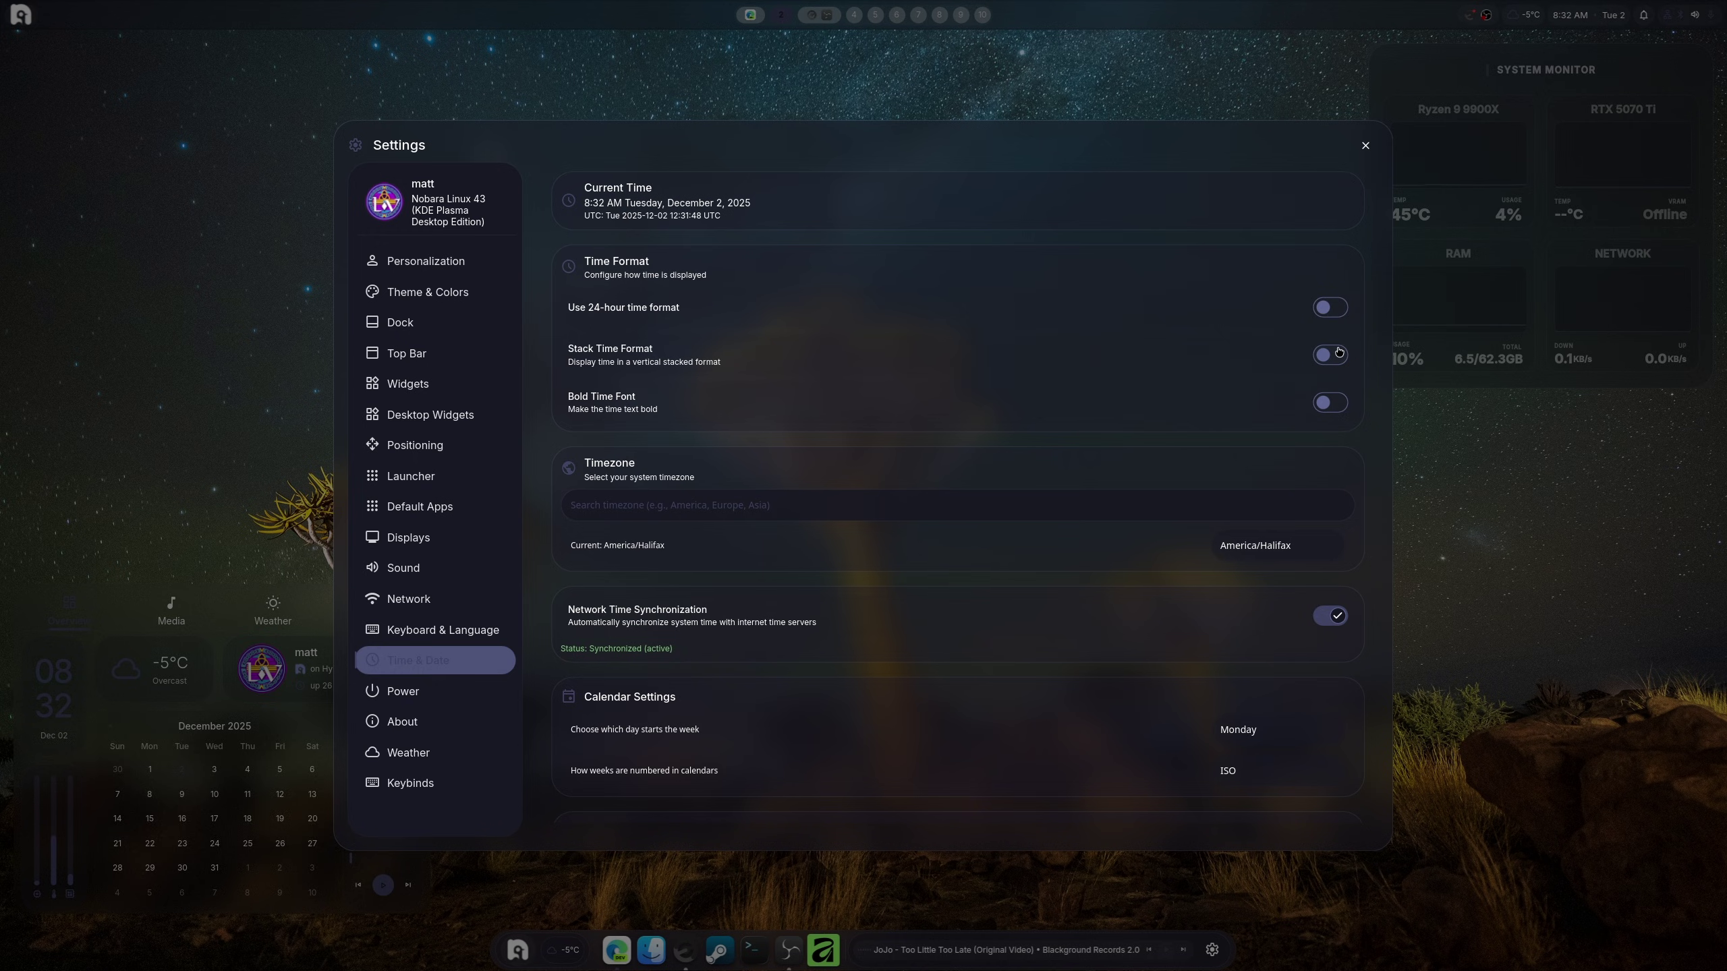
pyautogui.click(1337, 353)
pyautogui.click(1337, 353)
pyautogui.click(1337, 353)
pyautogui.click(1337, 353)
pyautogui.click(1338, 352)
# In Theme & Colors, raise the Desktop Dark Dash content background opacity to 100
pyautogui.click(393, 298)
pyautogui.scroll(-1, 587, 613)
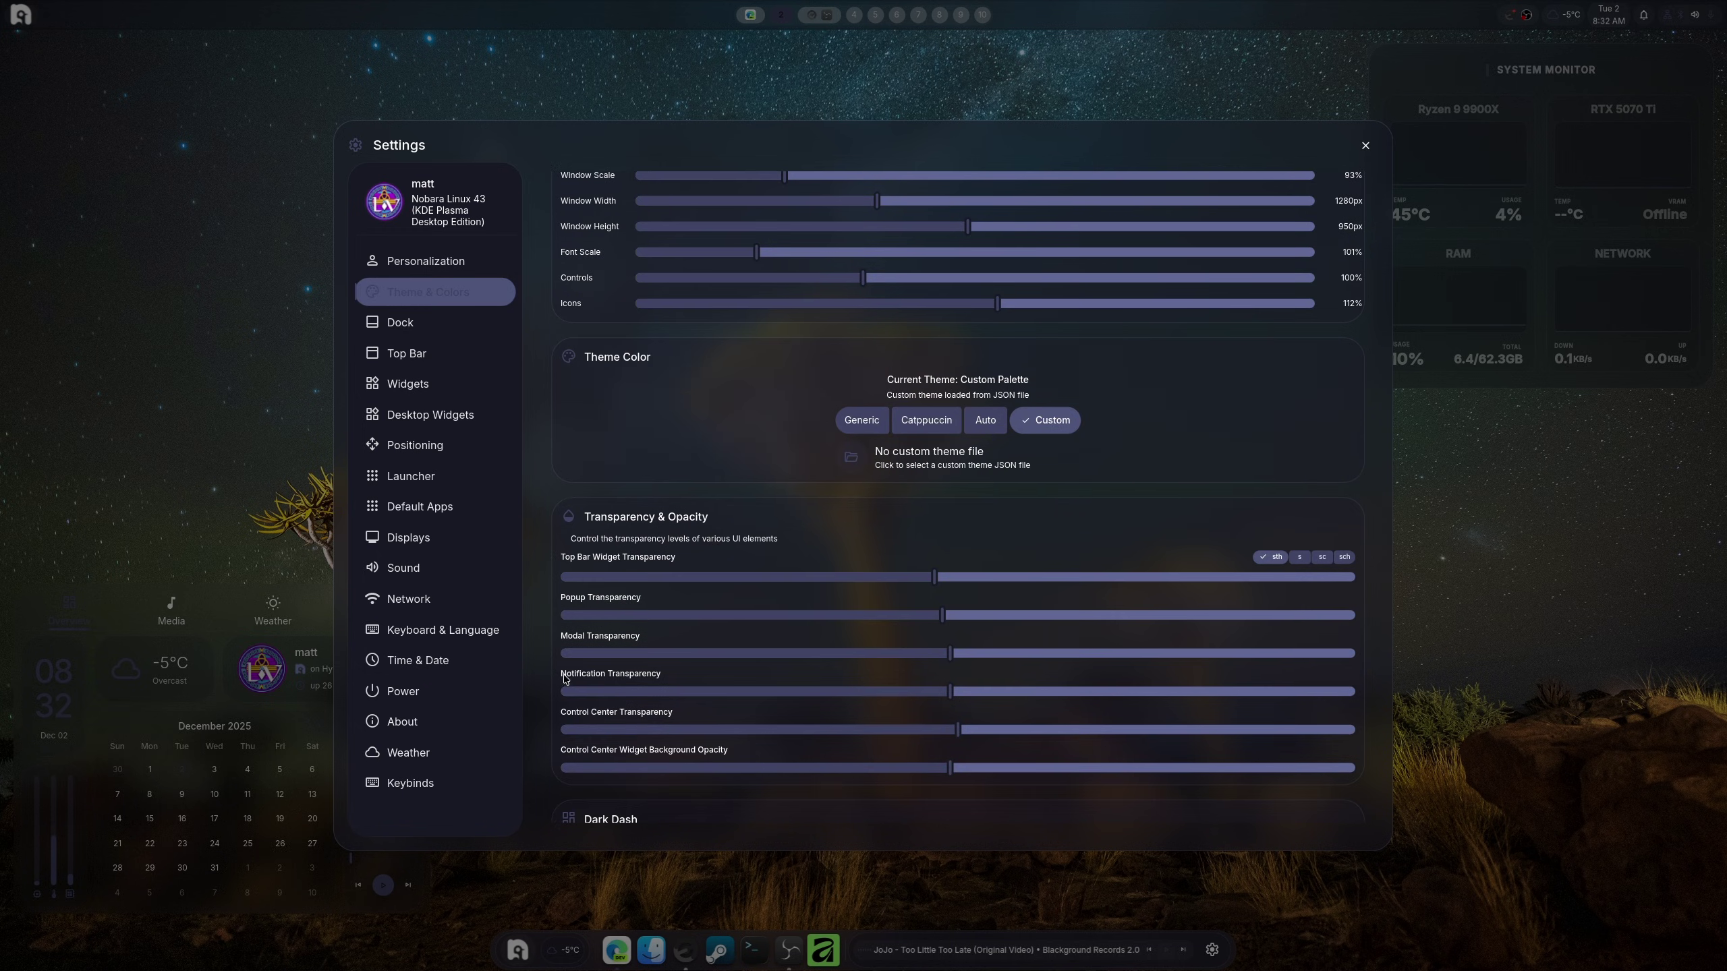
pyautogui.scroll(-5, 565, 683)
pyautogui.scroll(-8, 565, 683)
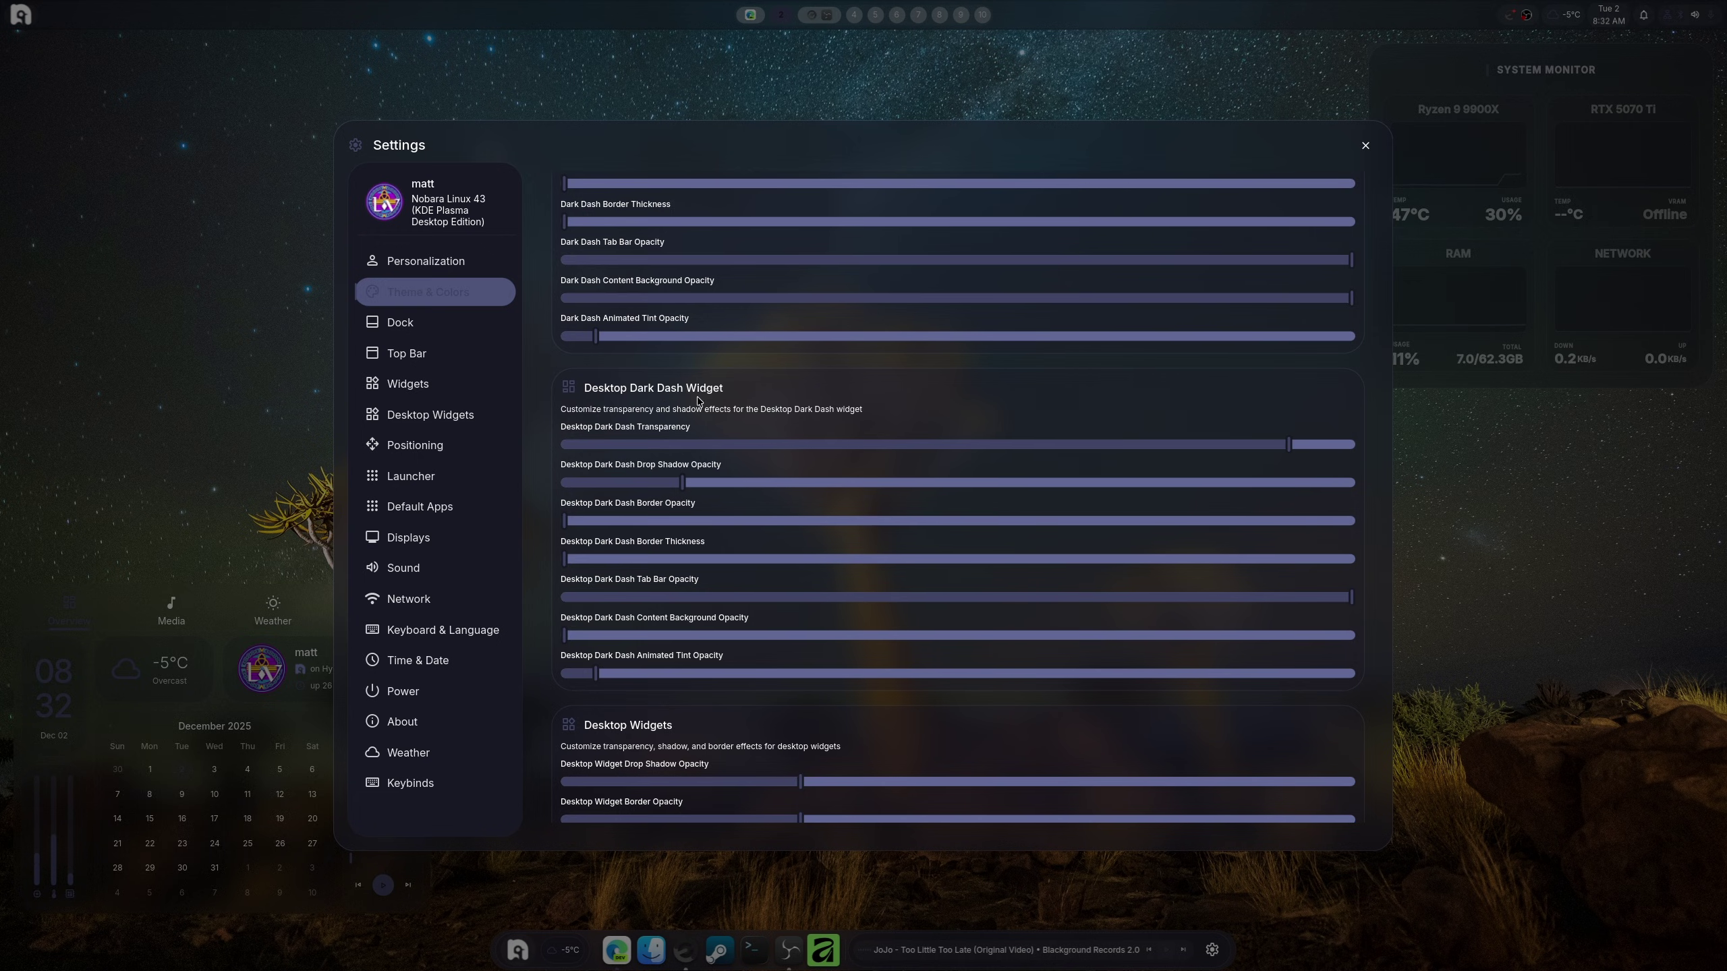
pyautogui.moveTo(707, 457)
pyautogui.moveTo(748, 636); pyautogui.dragTo(545, 647)
# Set Dark Dash transparency to 0 and drop shadow opacity to 80, then close Settings
pyautogui.moveTo(790, 452)
pyautogui.moveTo(789, 452); pyautogui.dragTo(1353, 452)
pyautogui.moveTo(933, 677)
pyautogui.moveTo(682, 482); pyautogui.dragTo(1654, 534)
pyautogui.click(1365, 145)
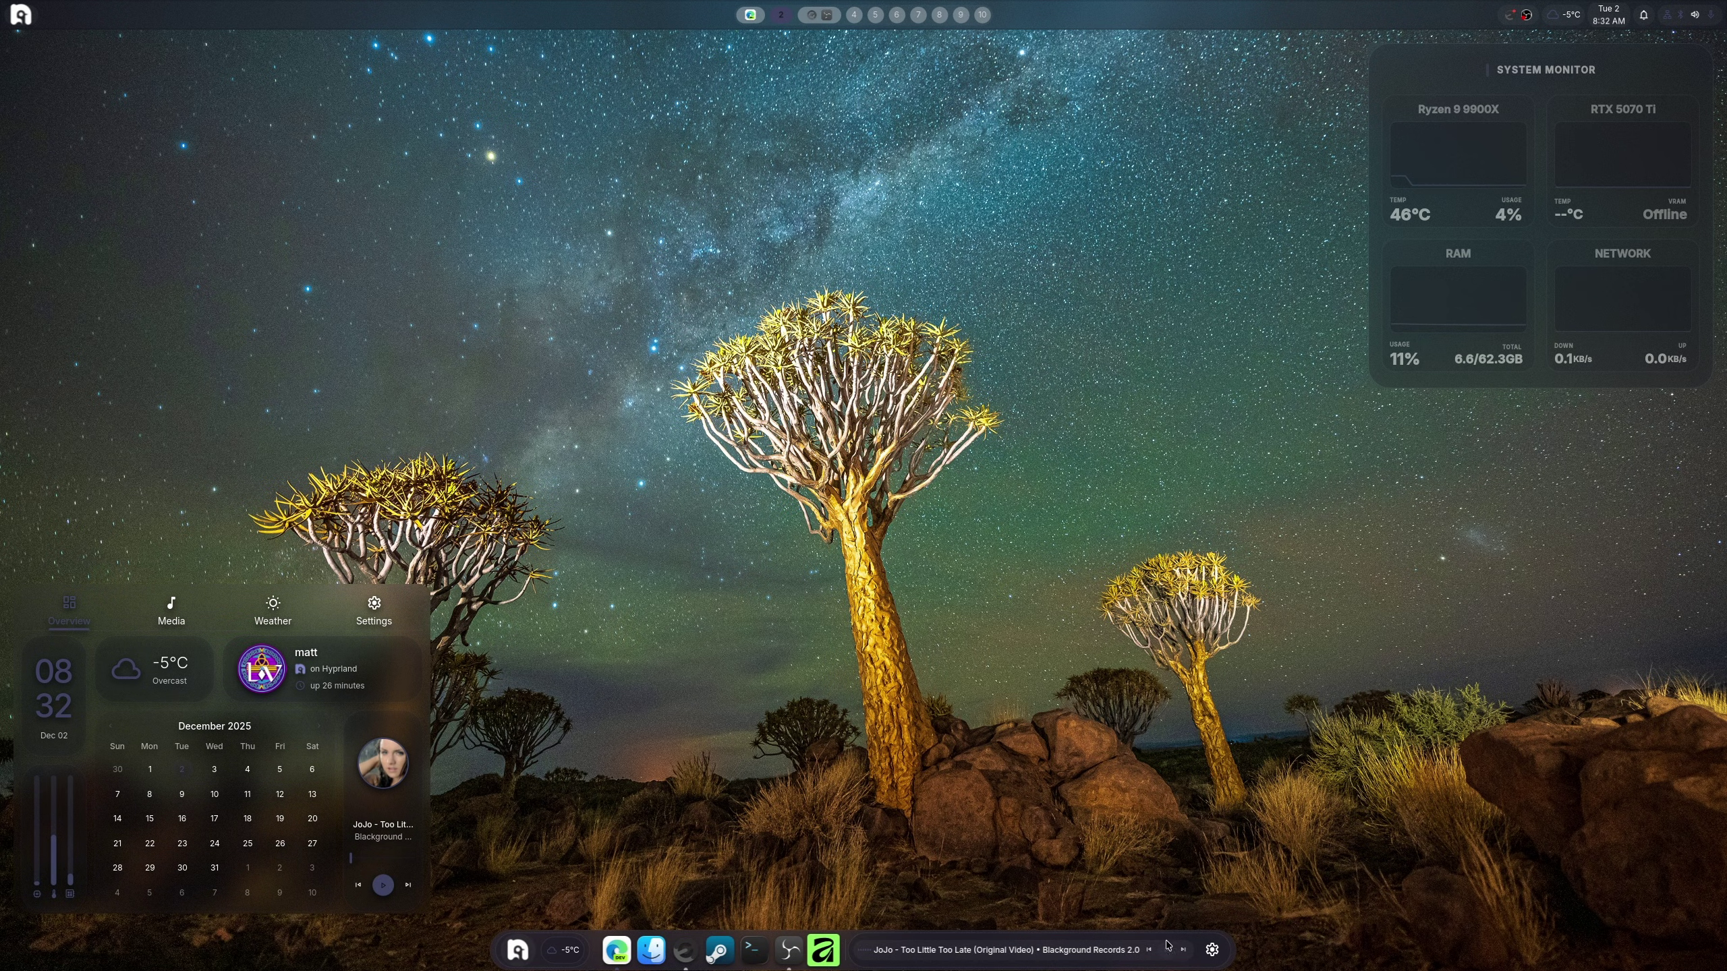
# Reopen Settings from the dock's gear icon on the Top Bar page
pyautogui.click(1212, 949)
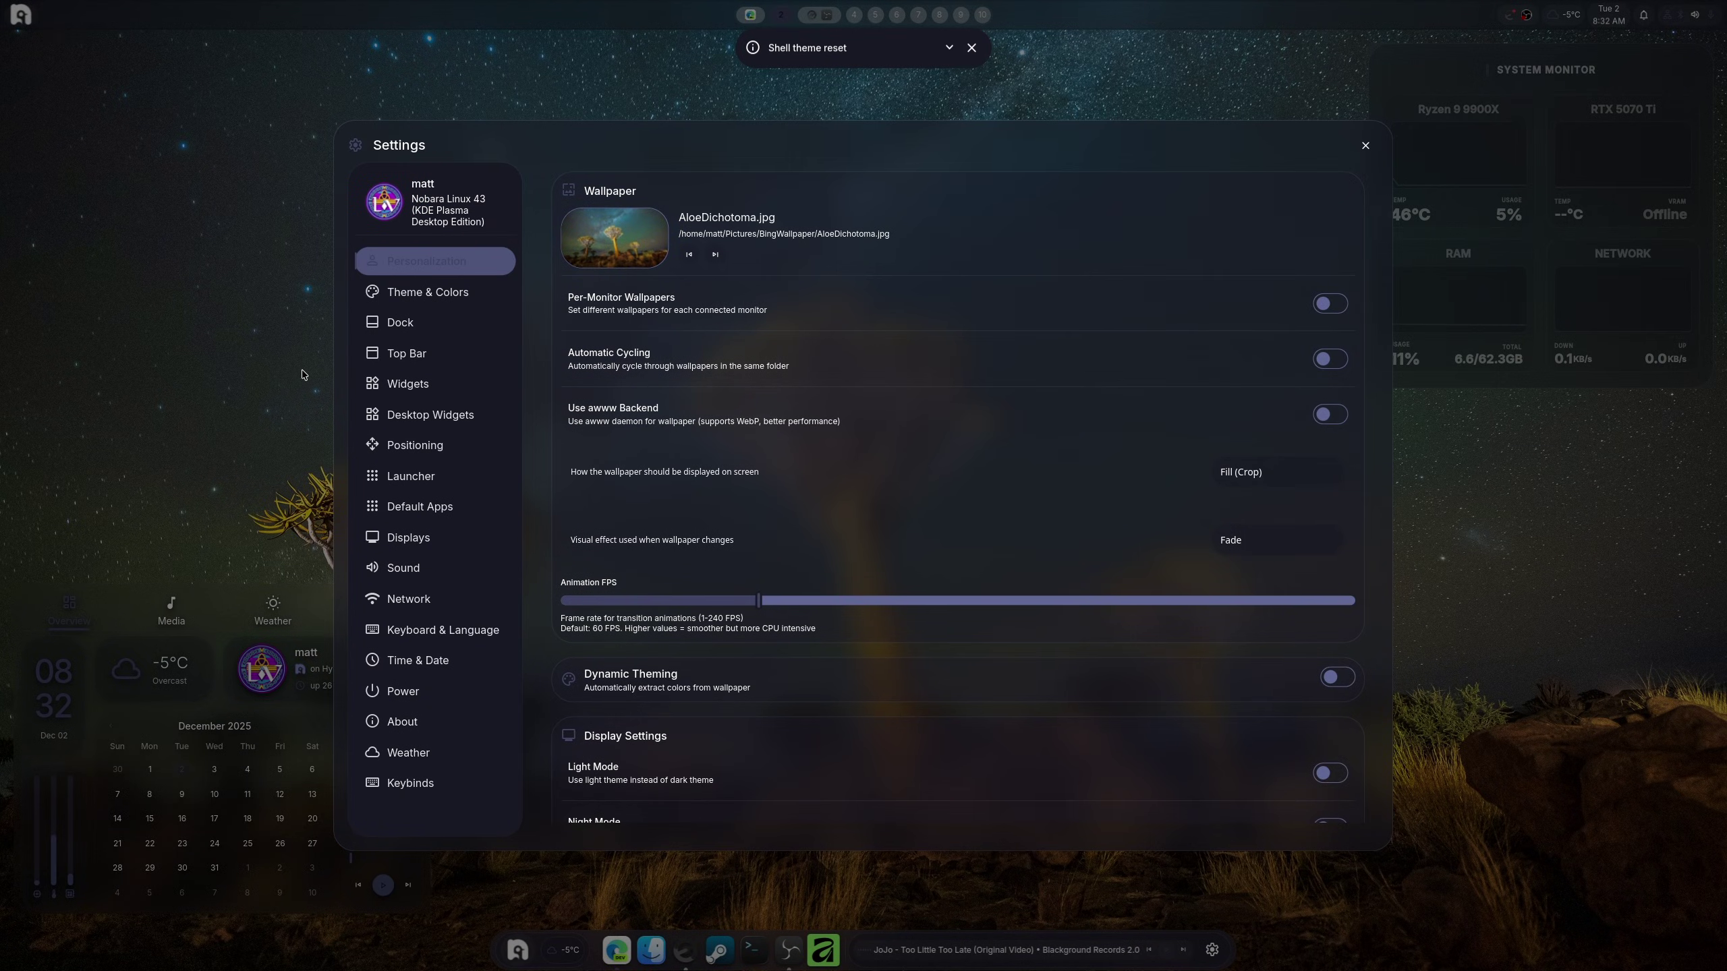
pyautogui.click(411, 356)
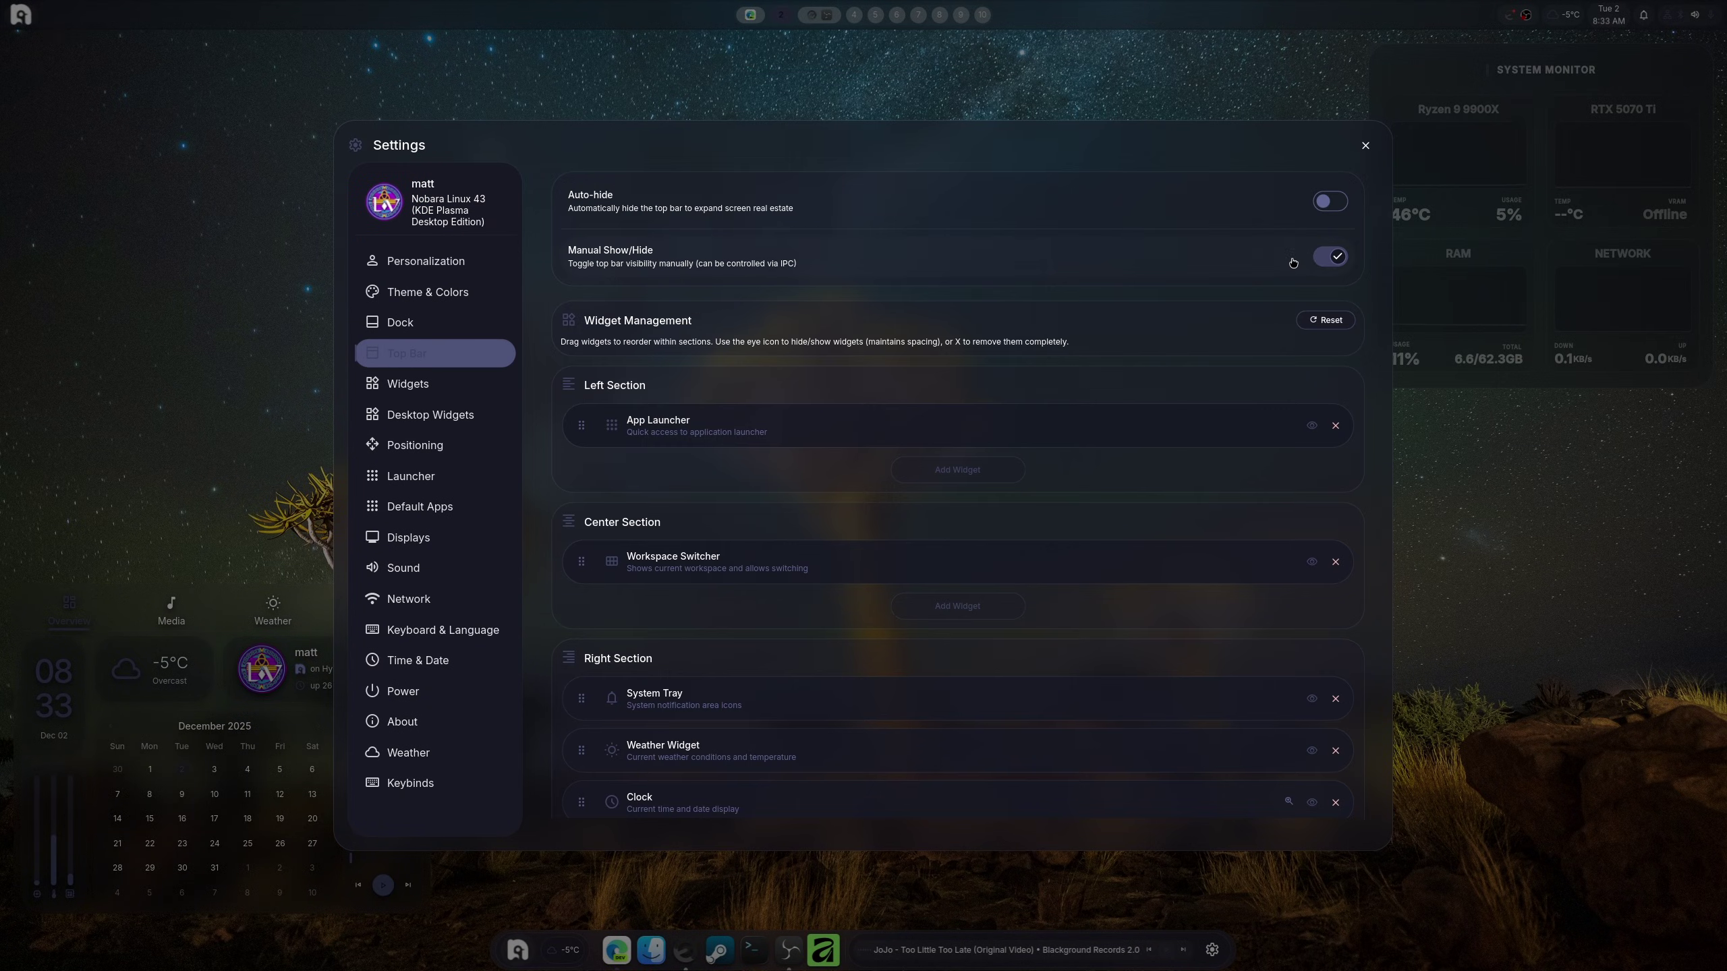
# On the Dock page, switch on Expand to Screen and Center Apps after trying each both ways
pyautogui.click(401, 330)
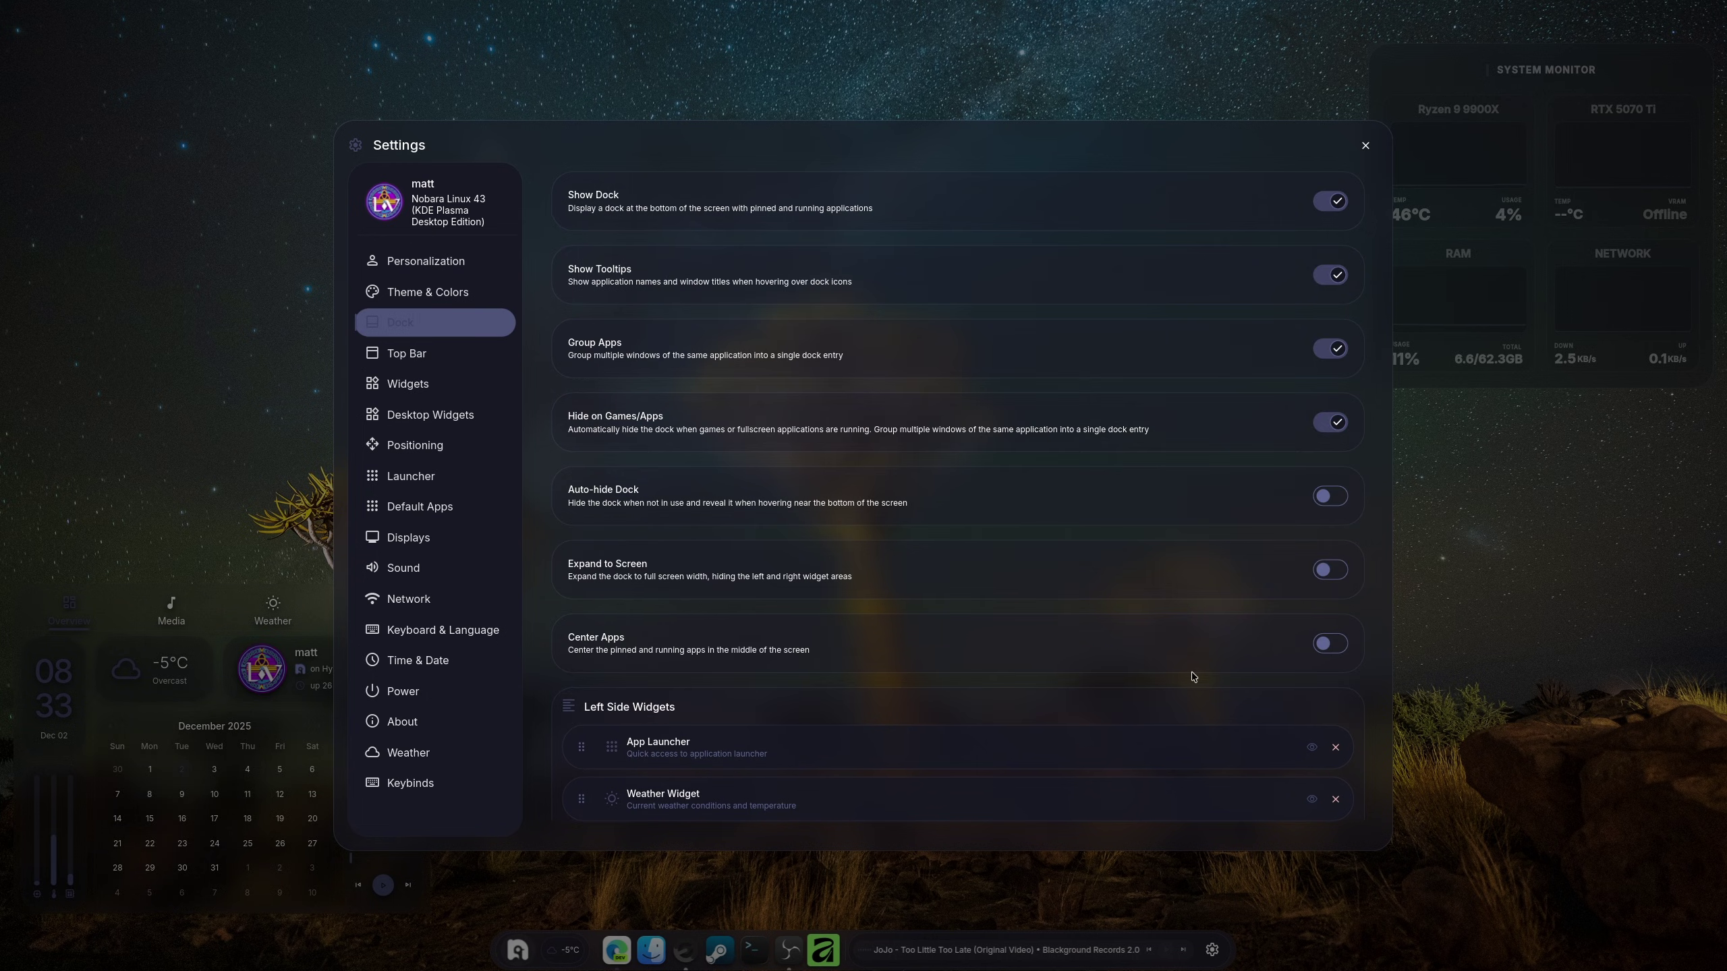
pyautogui.click(1326, 569)
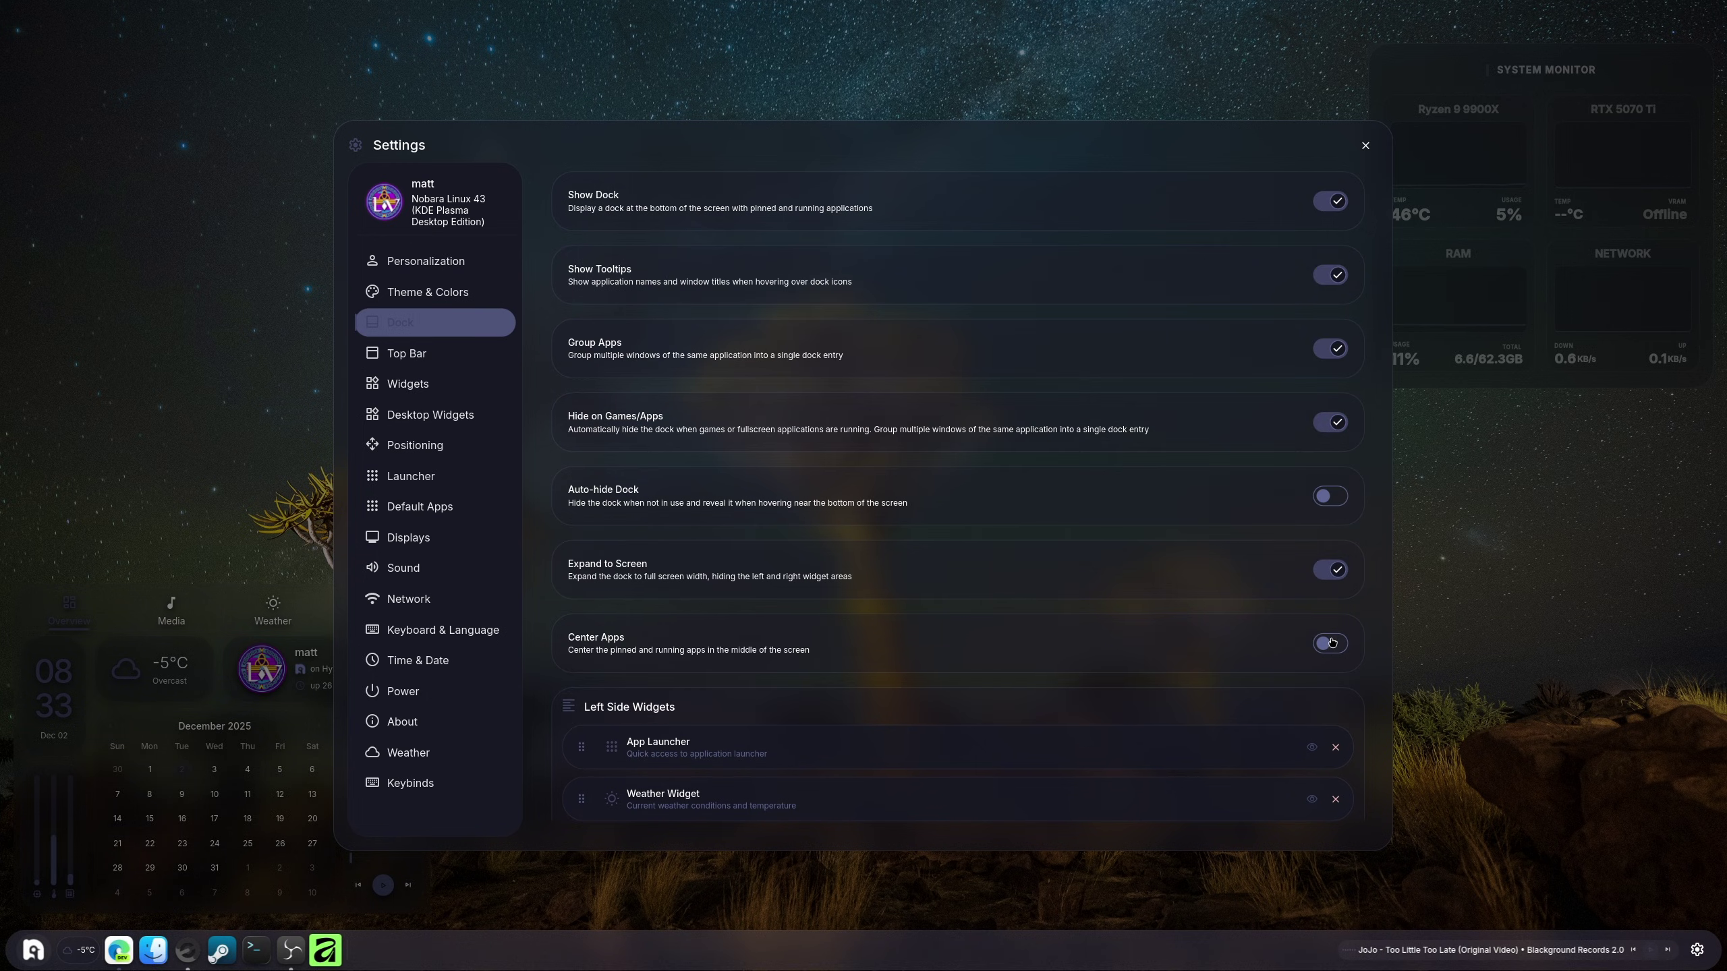
pyautogui.click(1331, 643)
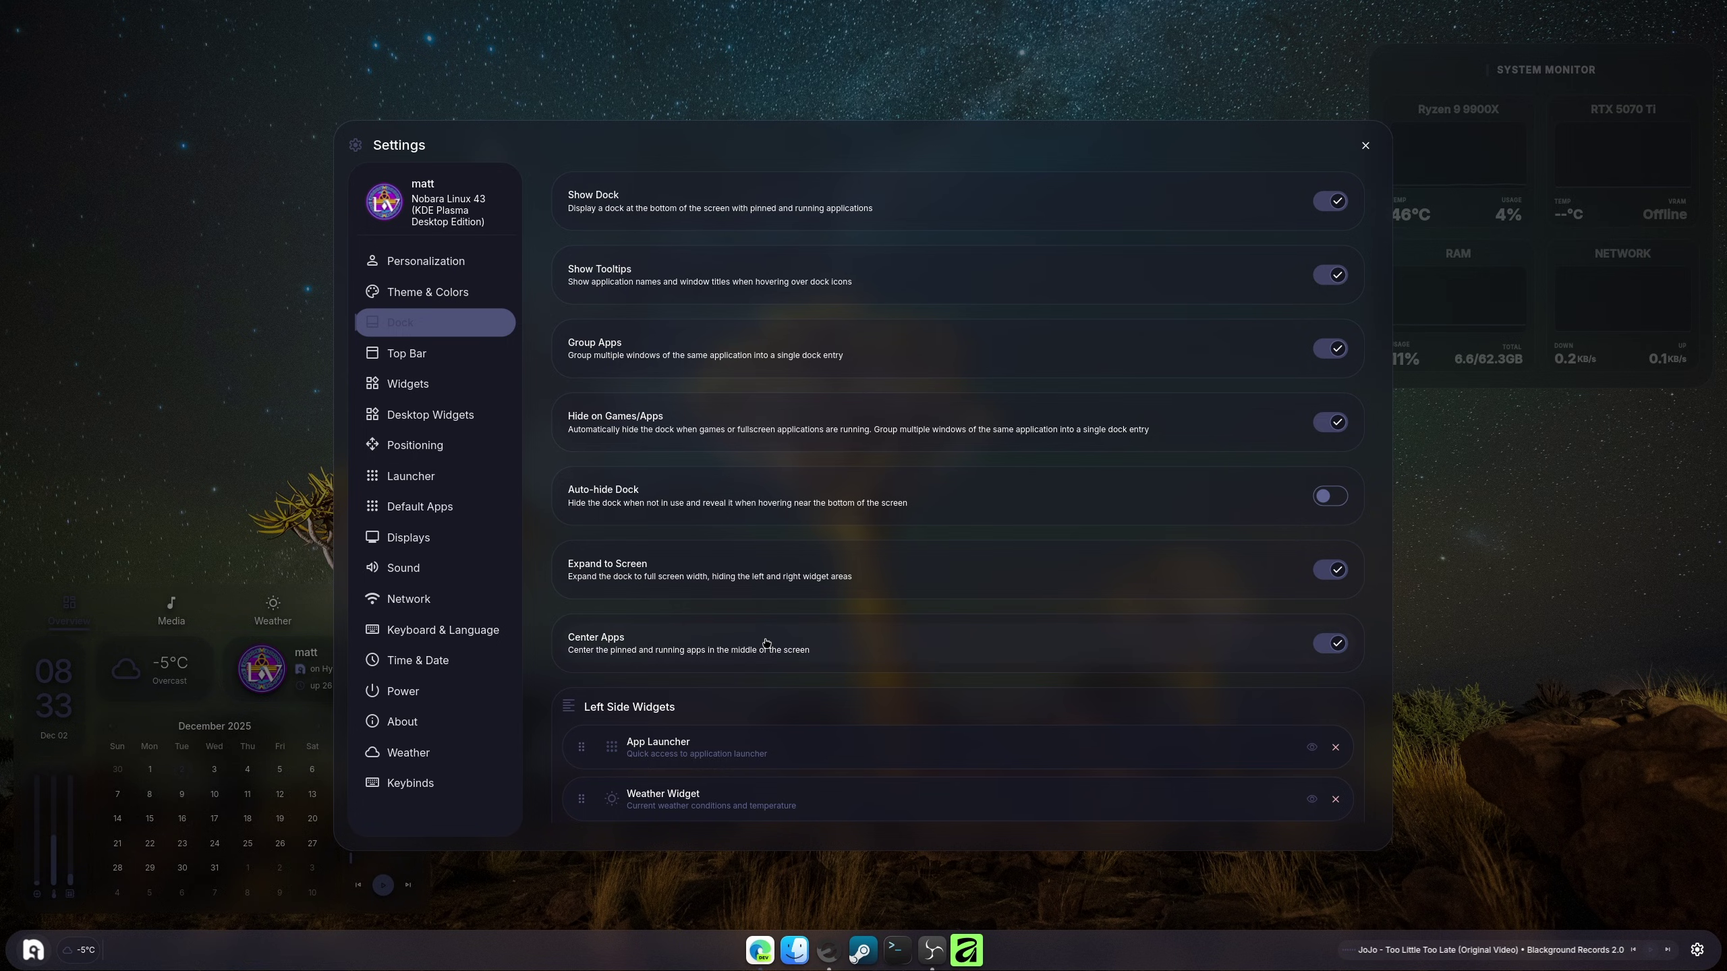
pyautogui.click(1330, 643)
pyautogui.click(1333, 642)
pyautogui.click(1333, 643)
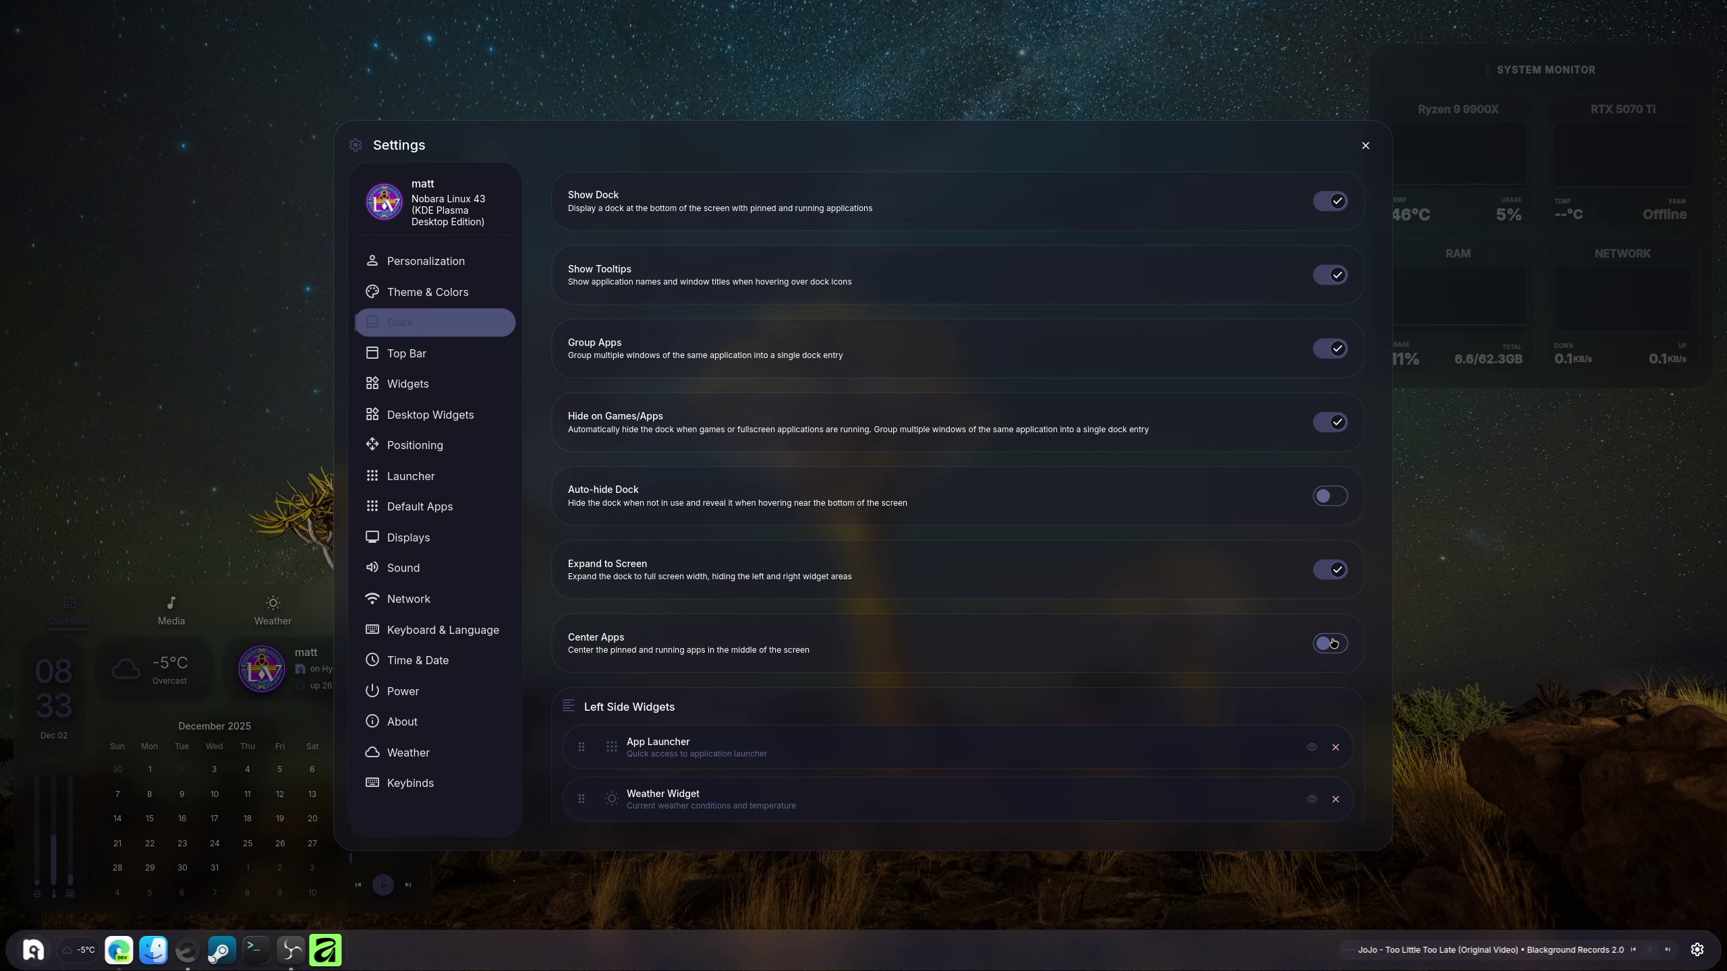
pyautogui.click(1333, 643)
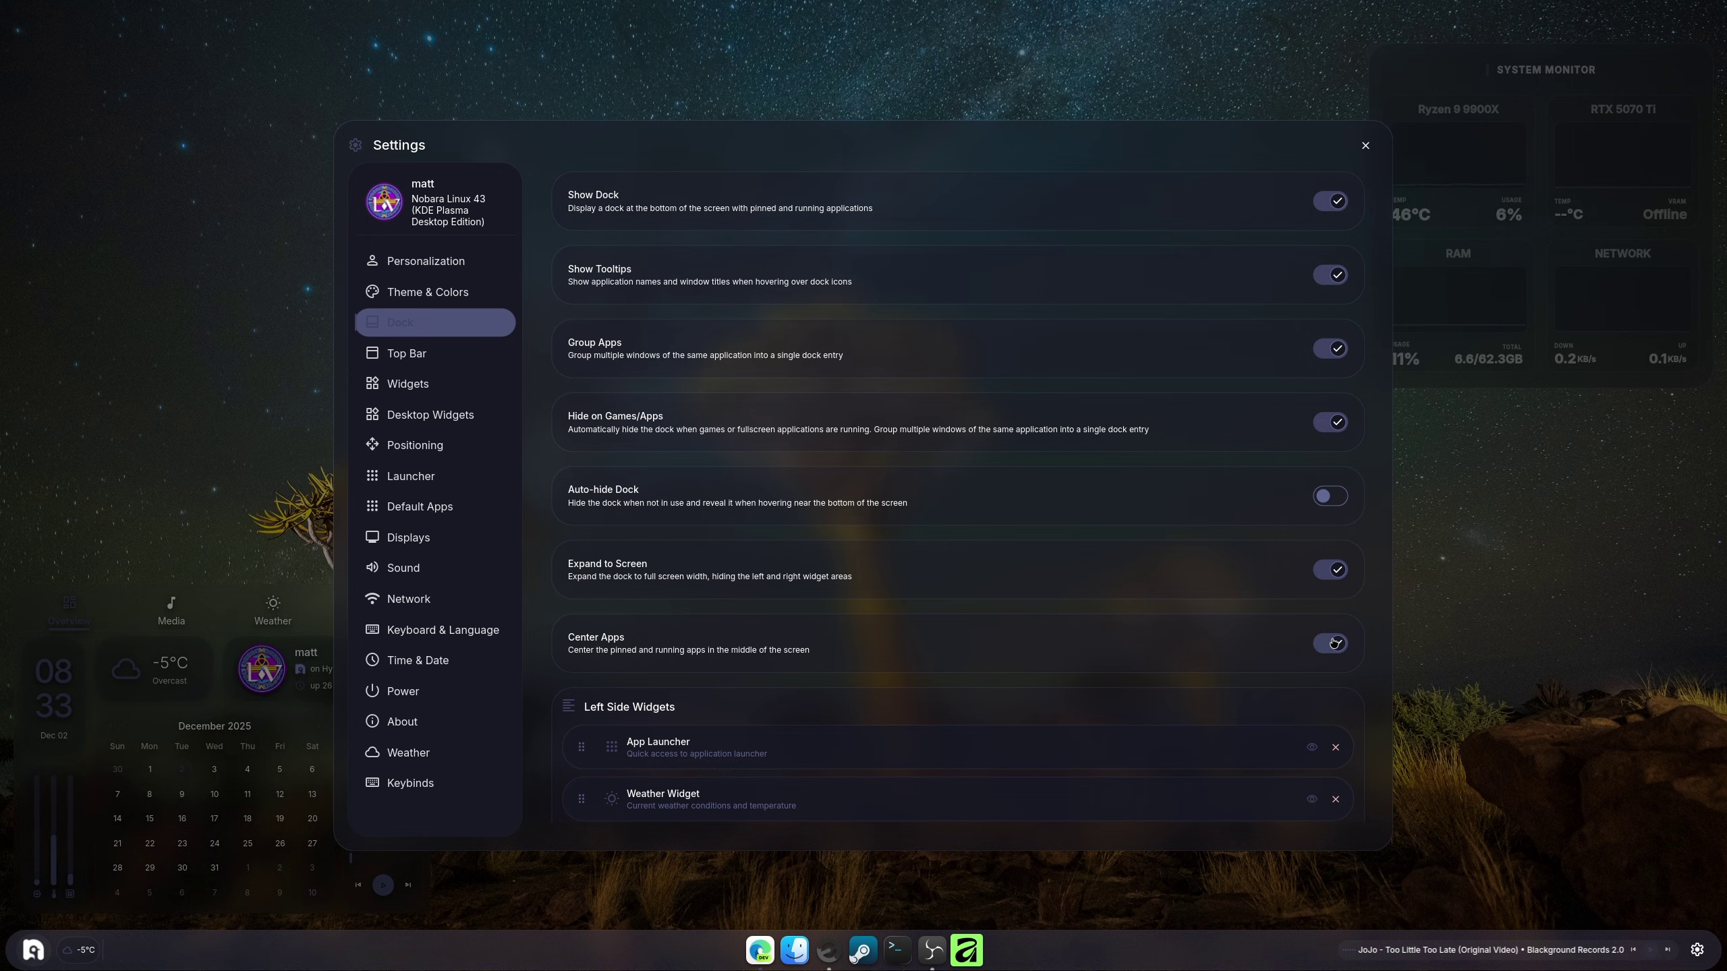
pyautogui.click(1333, 643)
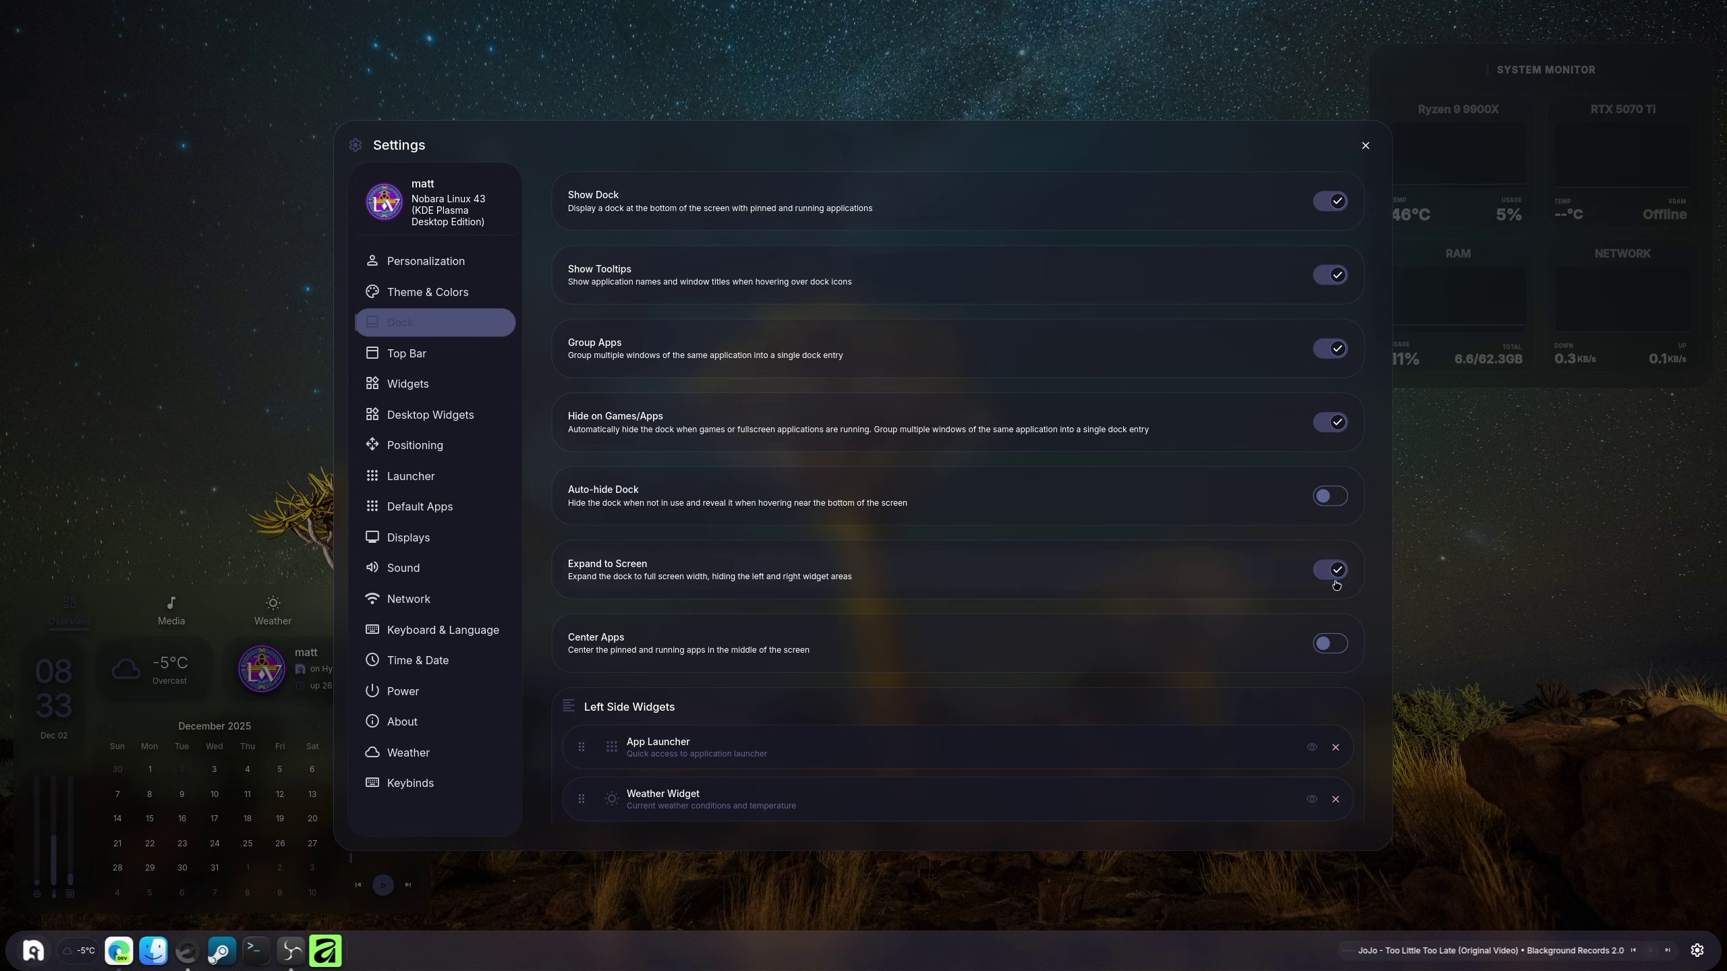
pyautogui.click(1333, 643)
pyautogui.click(1333, 570)
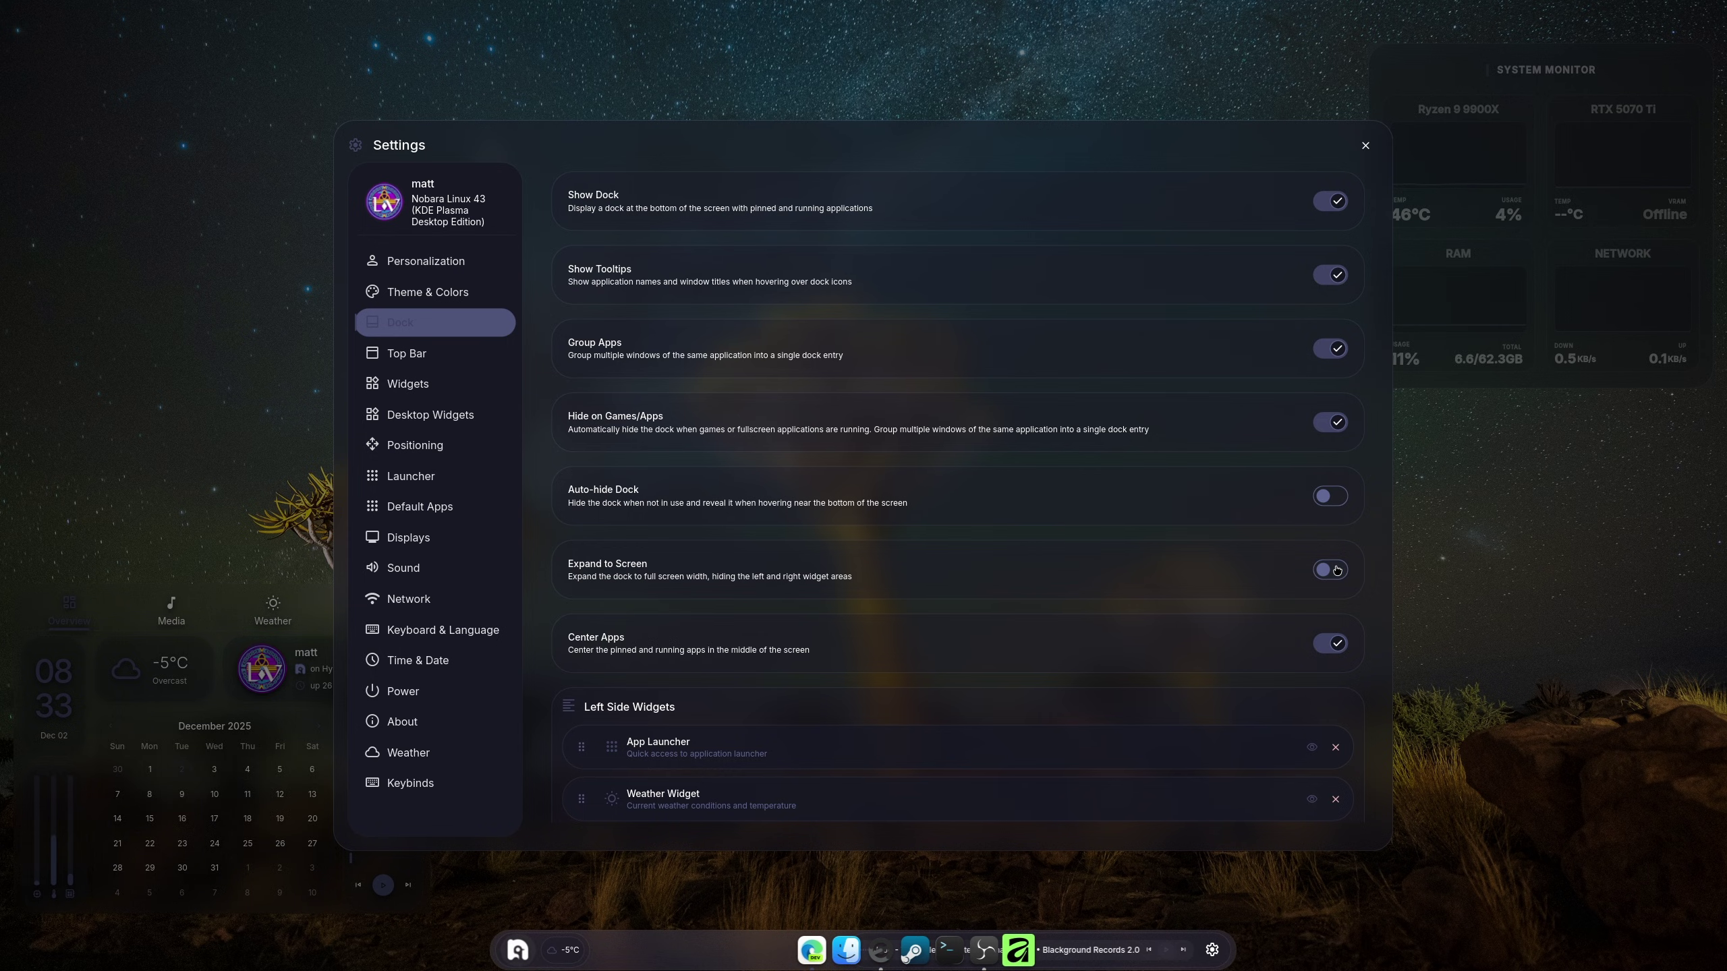
pyautogui.click(1335, 570)
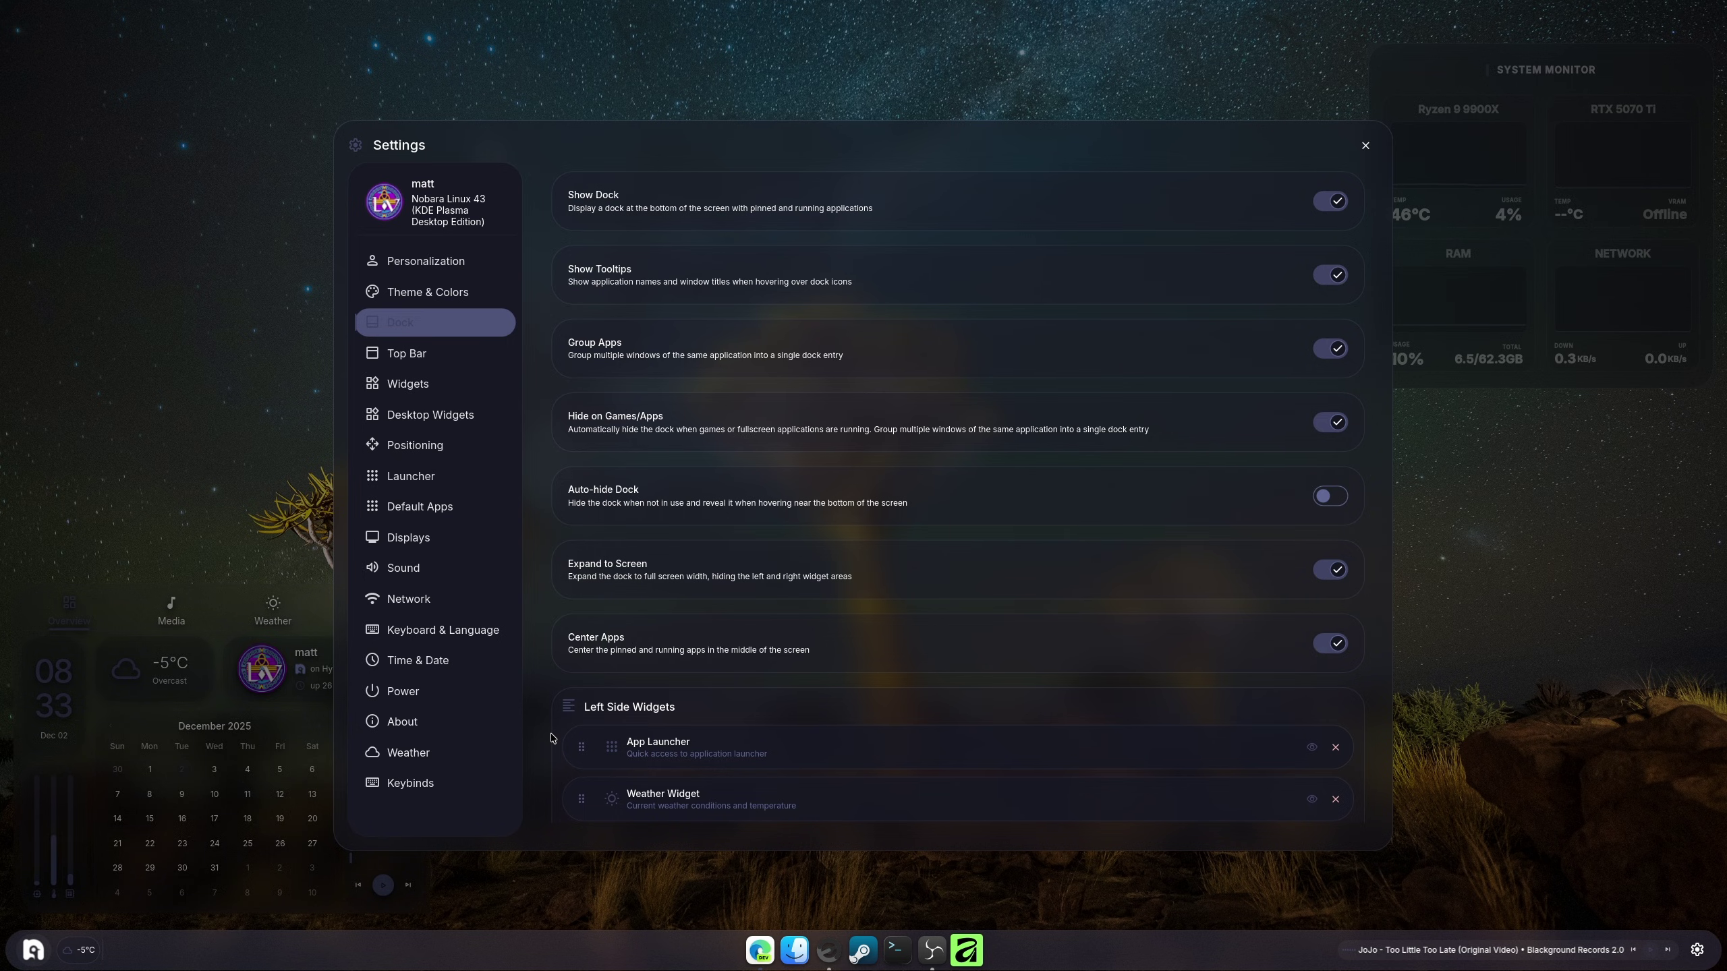
pyautogui.scroll(-3, 798, 735)
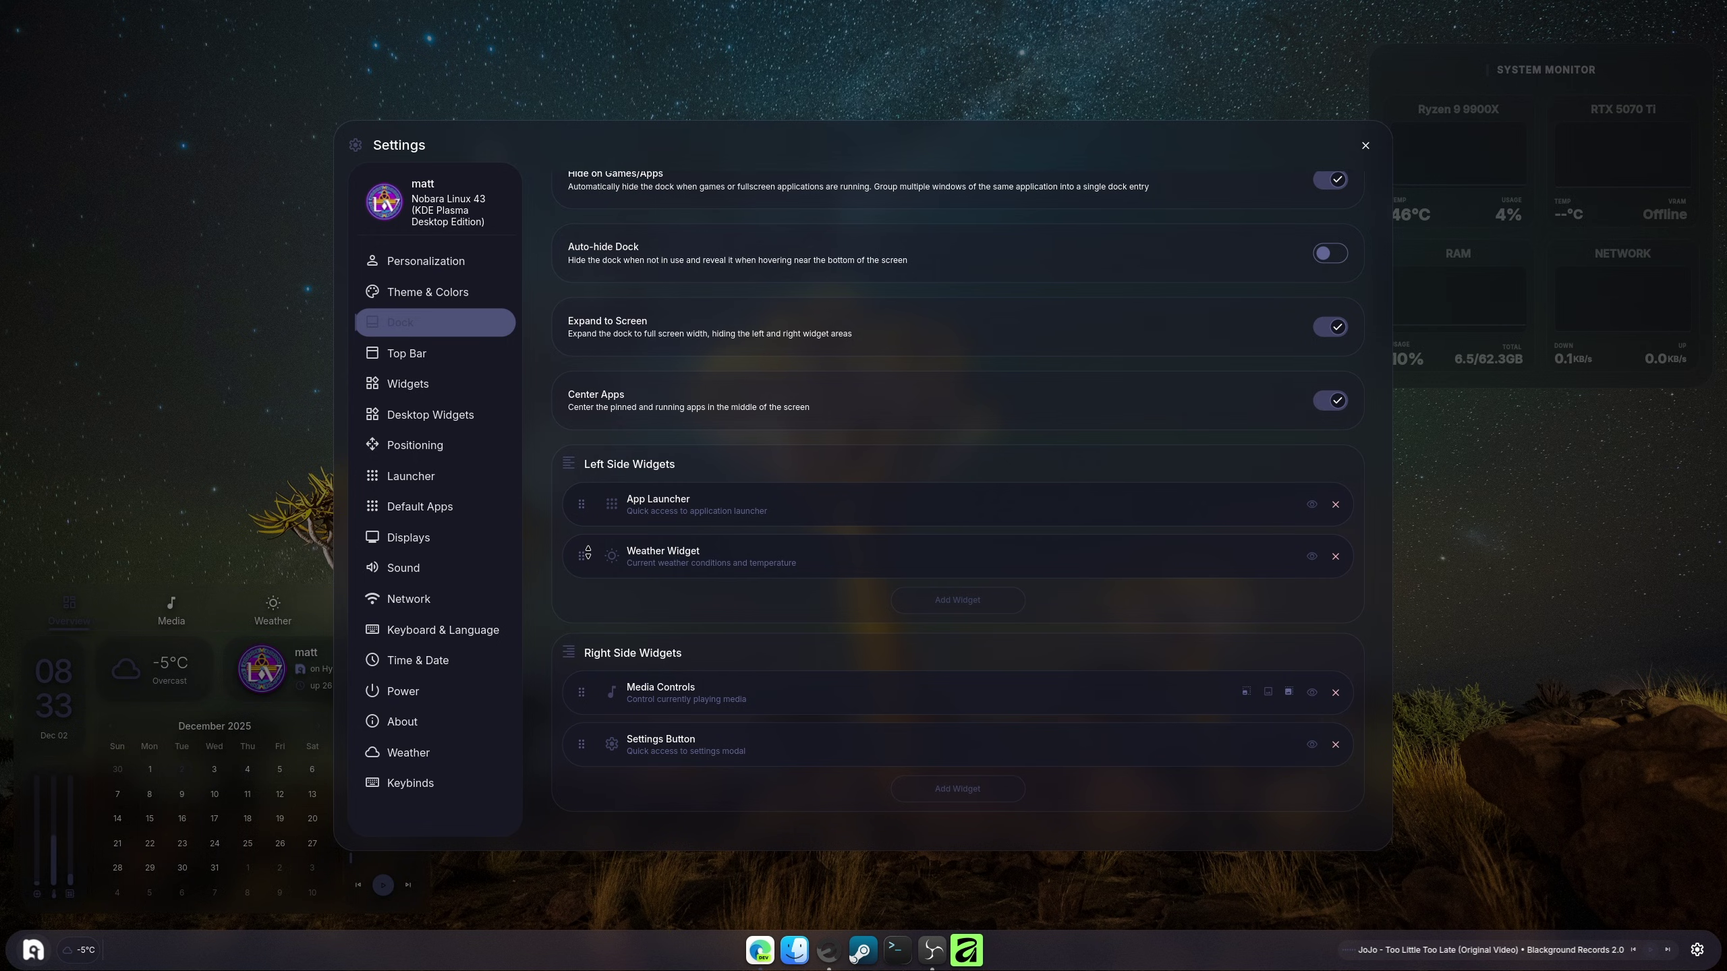
# On the Launcher page, try a 40px logo size, then make the logo slightly smaller
pyautogui.click(431, 478)
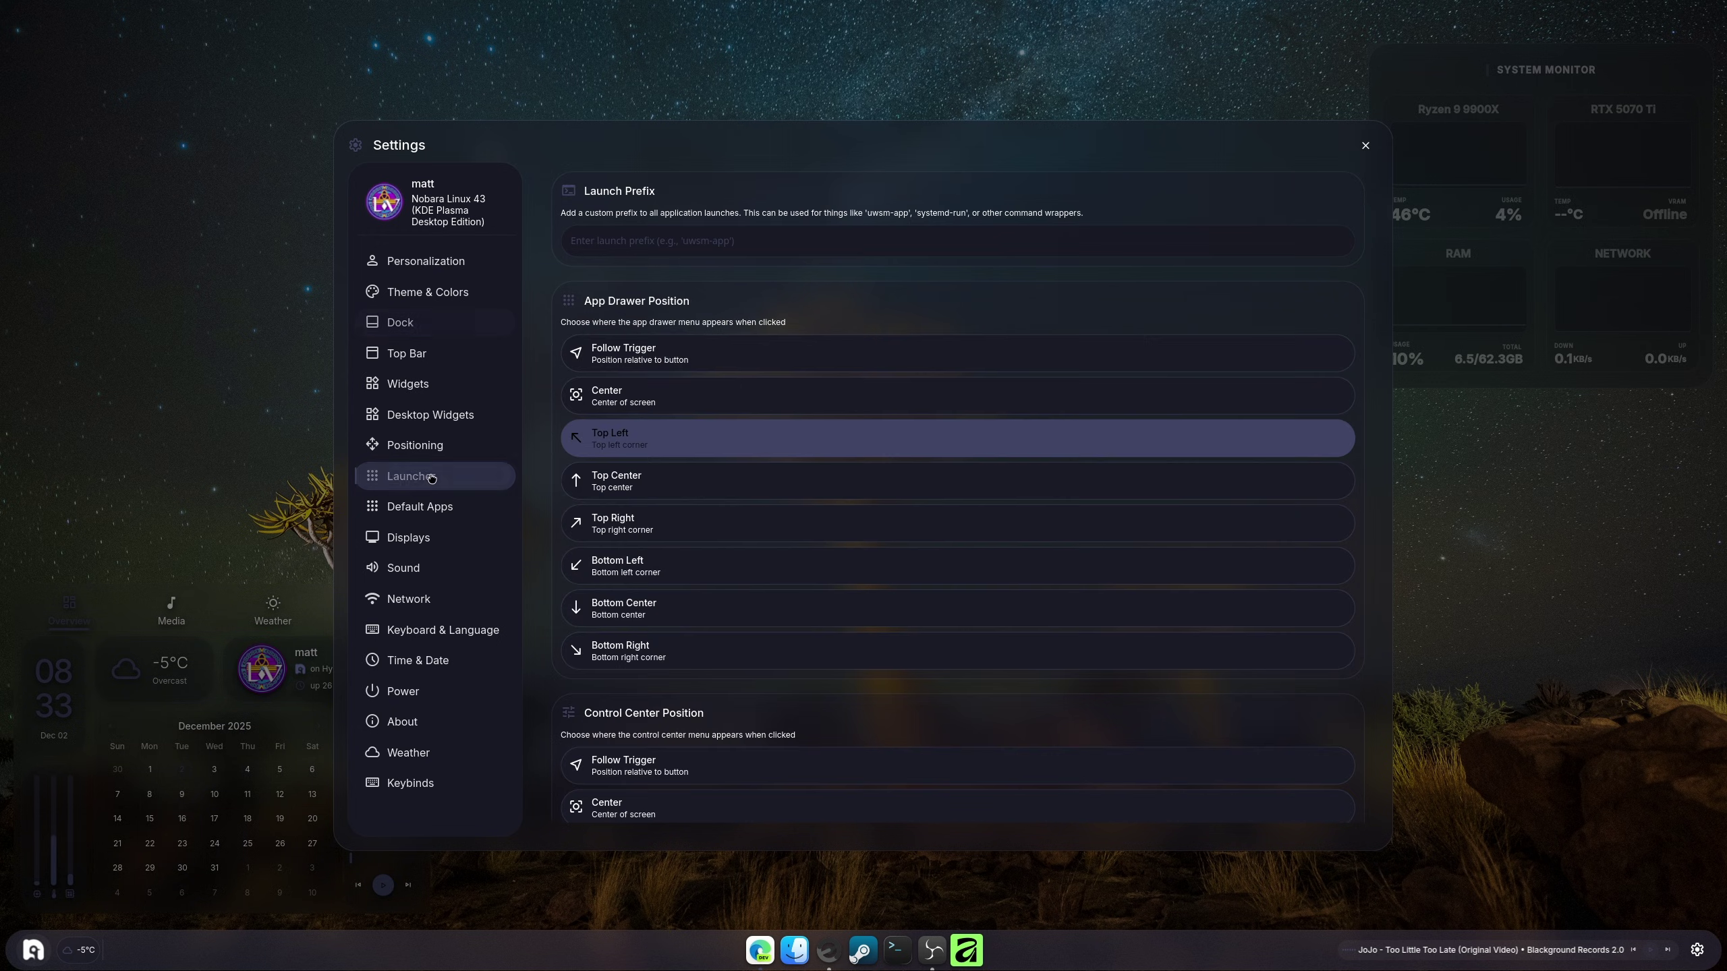
pyautogui.scroll(-8, 558, 708)
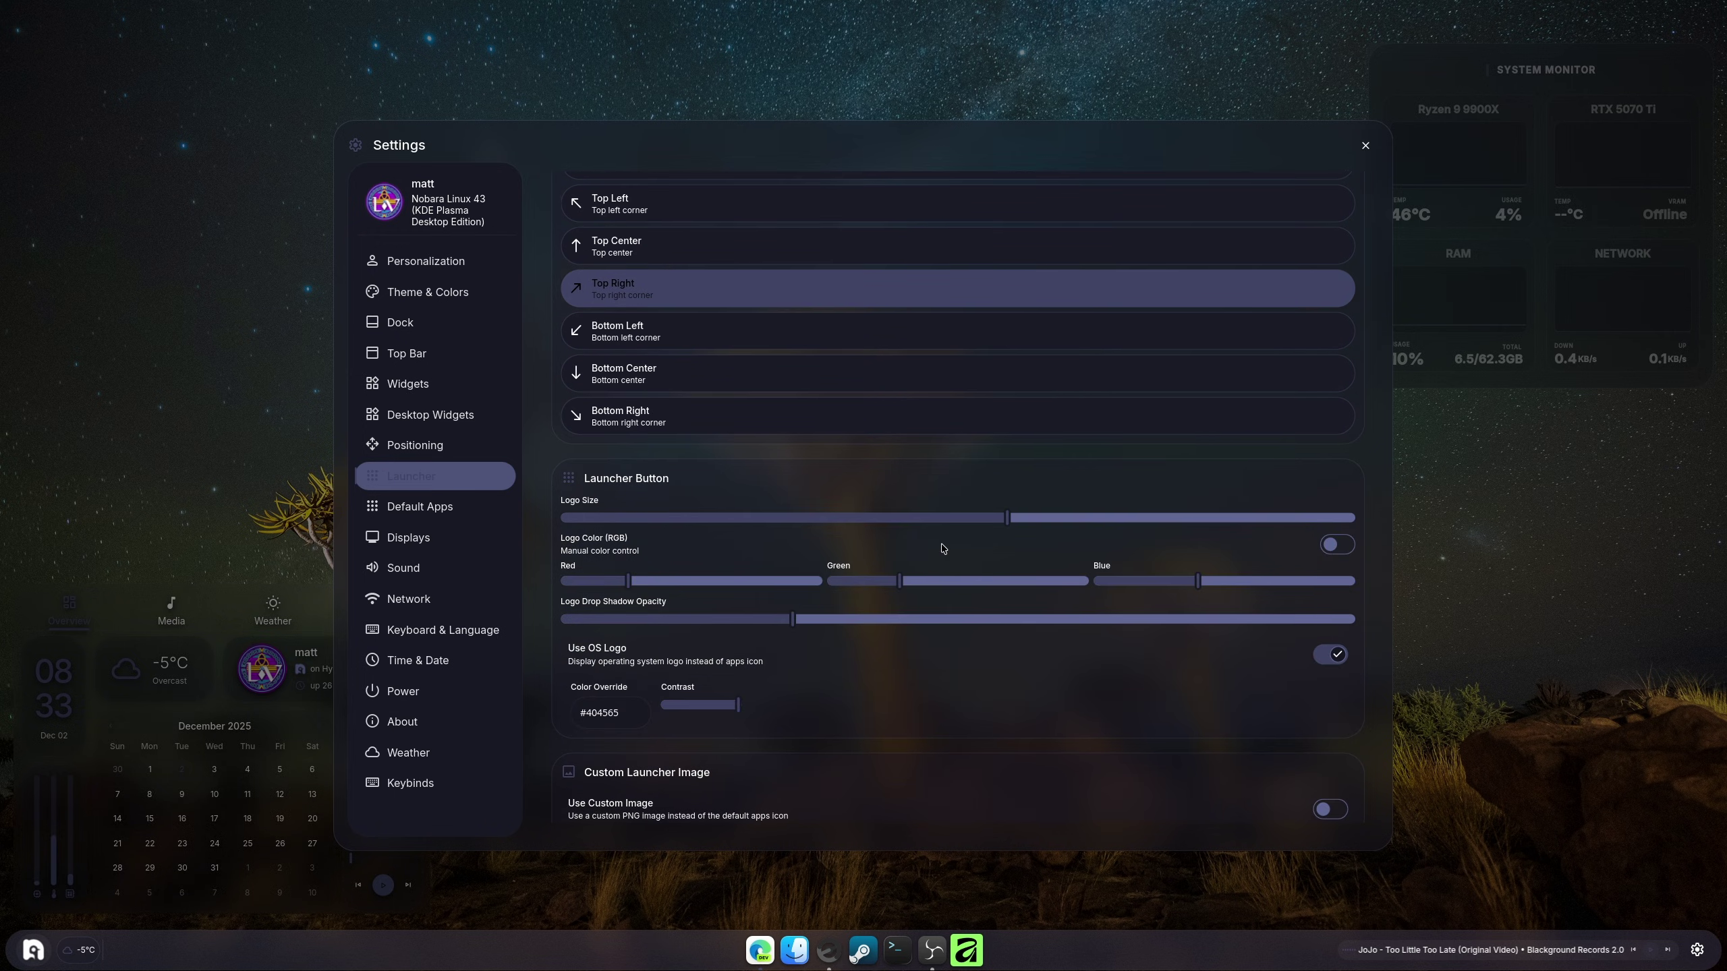
pyautogui.moveTo(1006, 528)
pyautogui.moveTo(1006, 528); pyautogui.dragTo(1011, 617)
pyautogui.moveTo(1009, 529); pyautogui.dragTo(982, 527)
# On the Dock page, reduce the Icon Size from 48px to 44px and review the remaining dock options
pyautogui.click(398, 323)
pyautogui.scroll(-5, 618, 658)
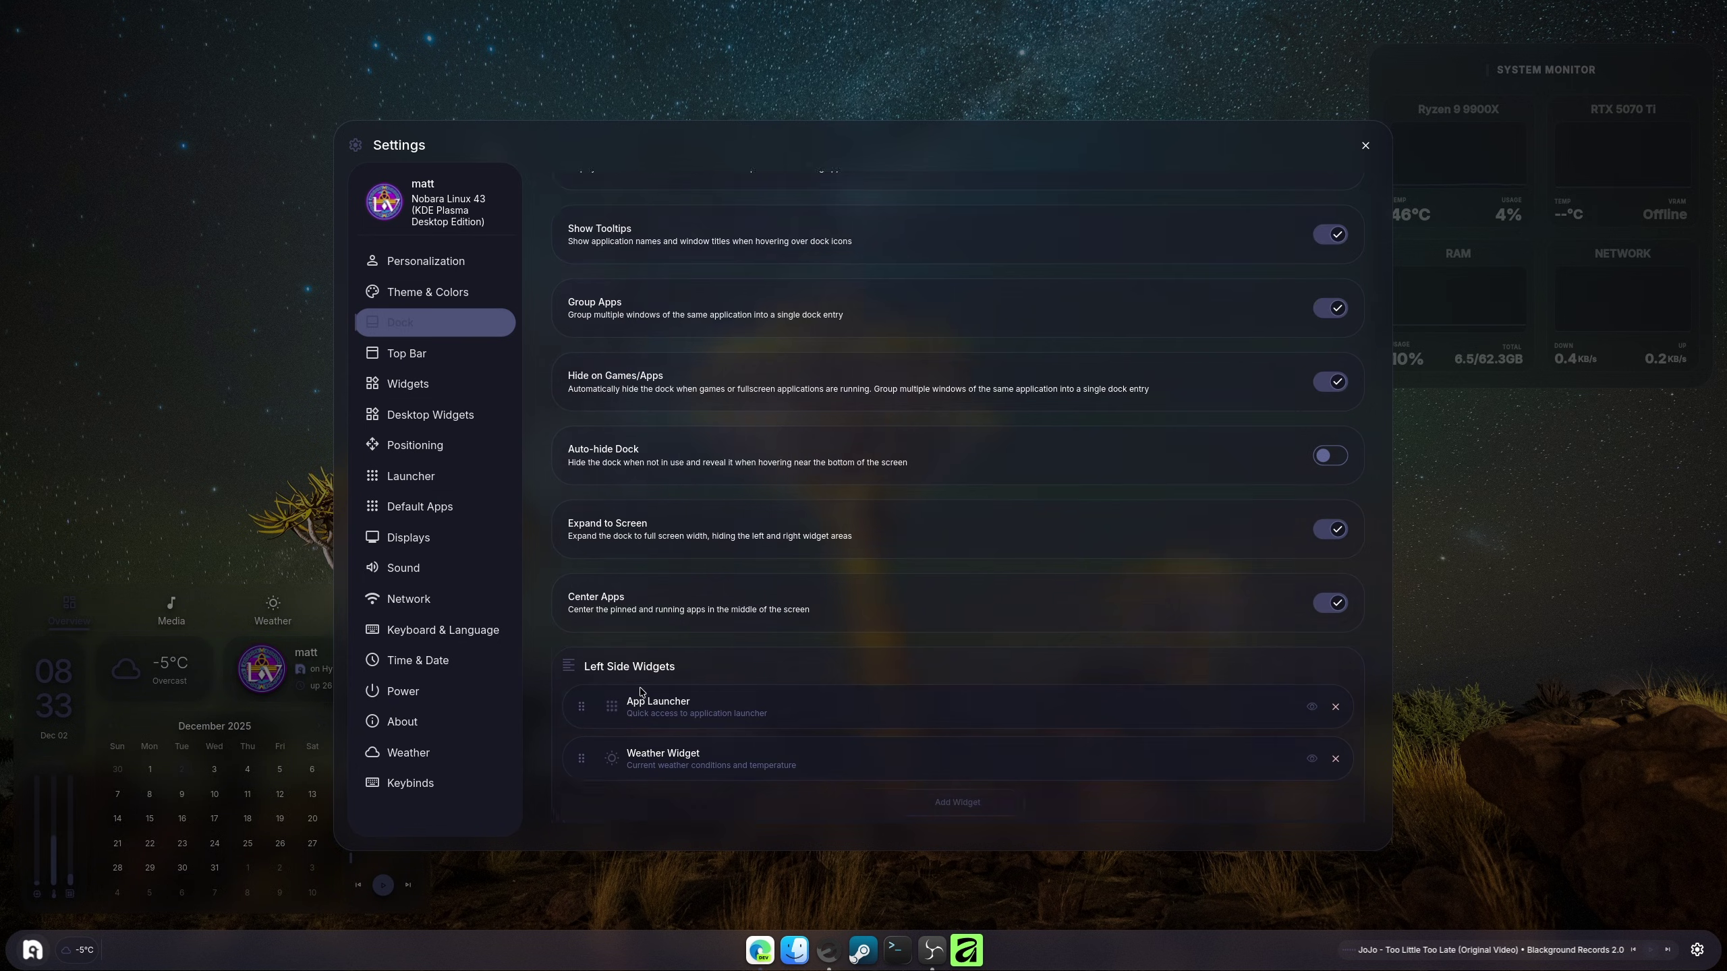
pyautogui.scroll(-8, 618, 659)
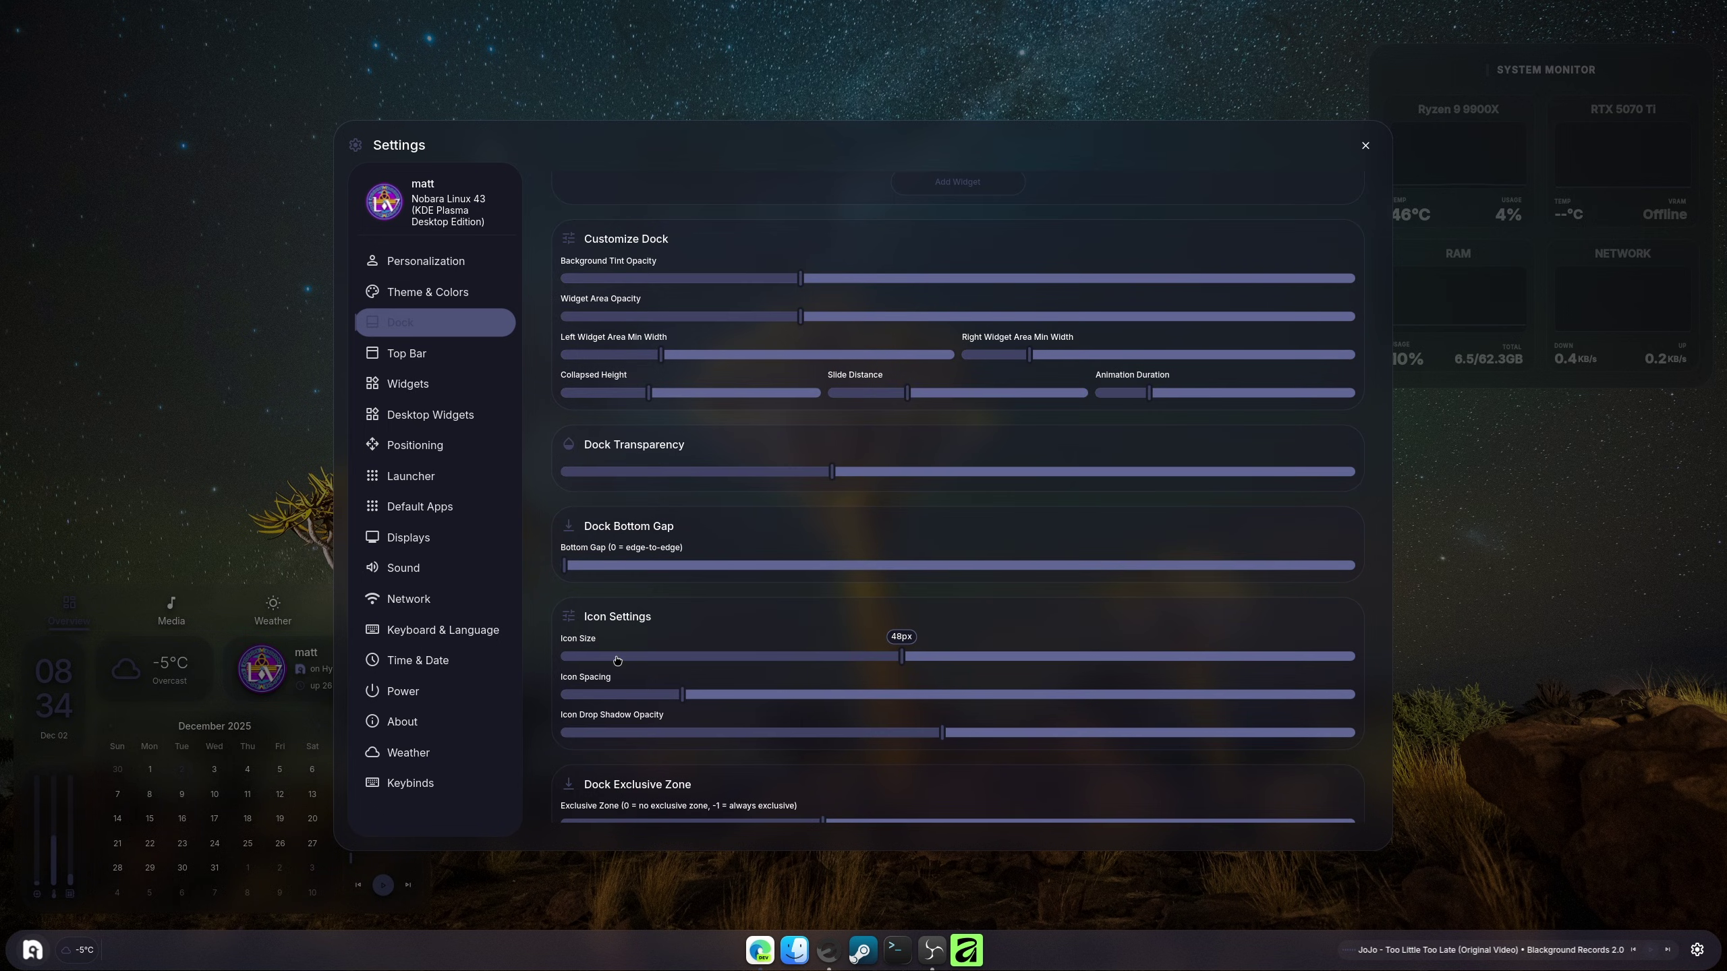
pyautogui.moveTo(901, 657); pyautogui.dragTo(792, 658)
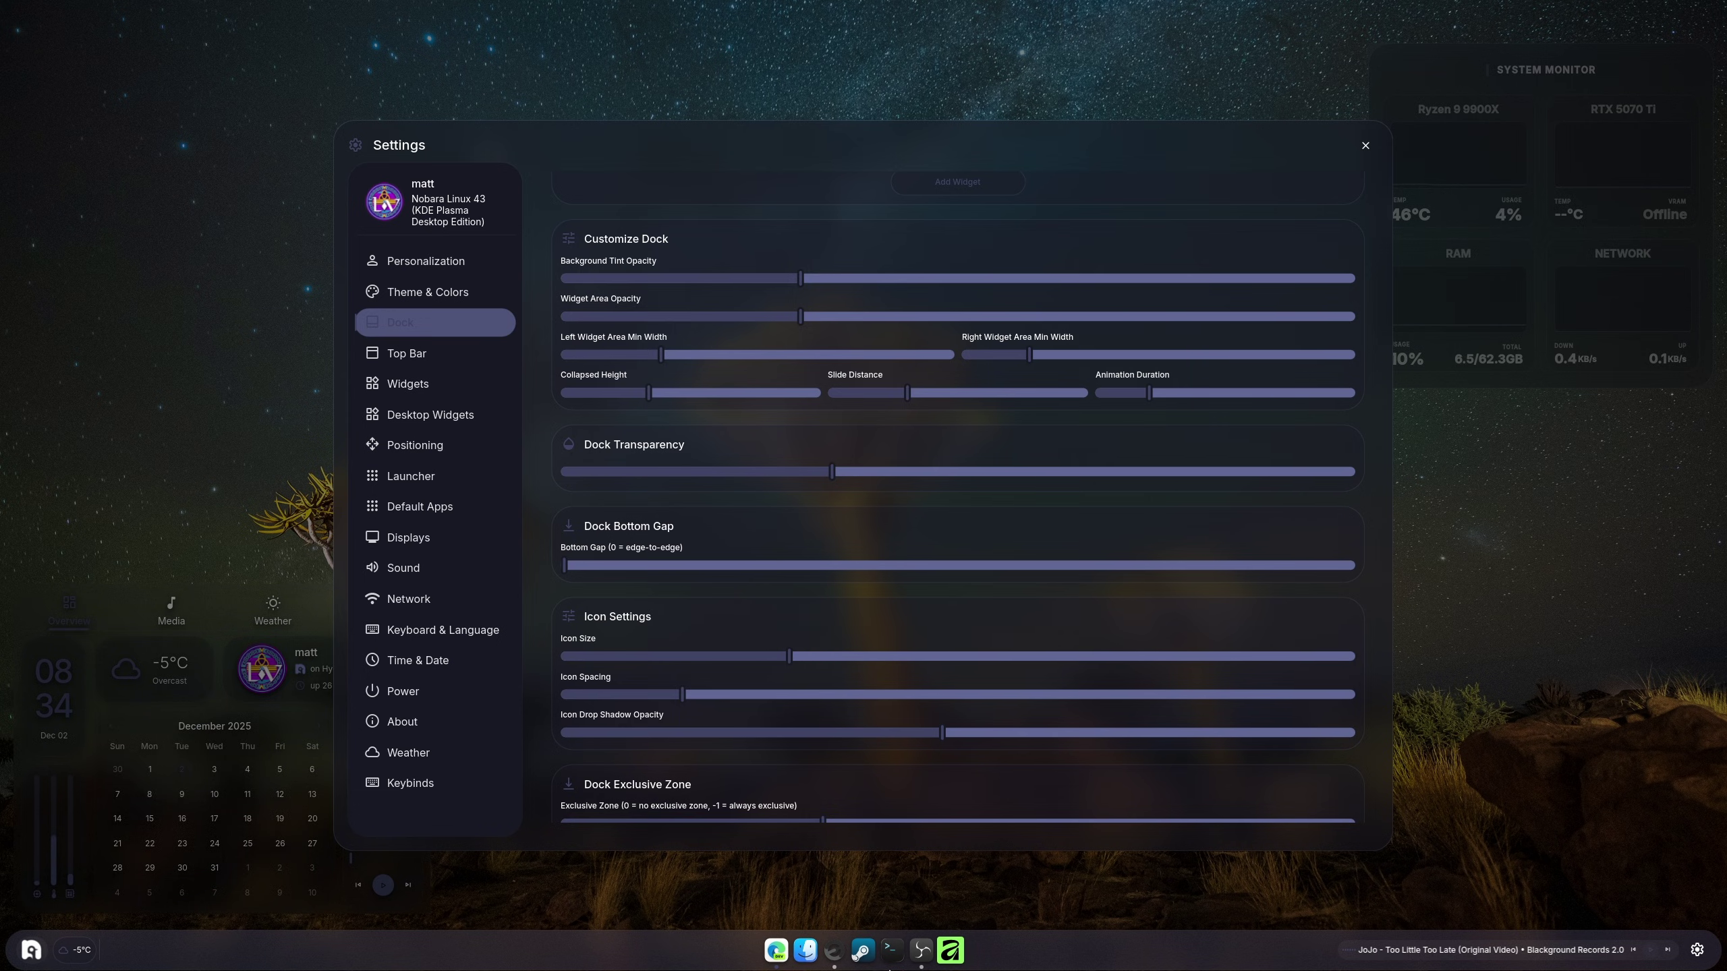
pyautogui.scroll(-5, 555, 628)
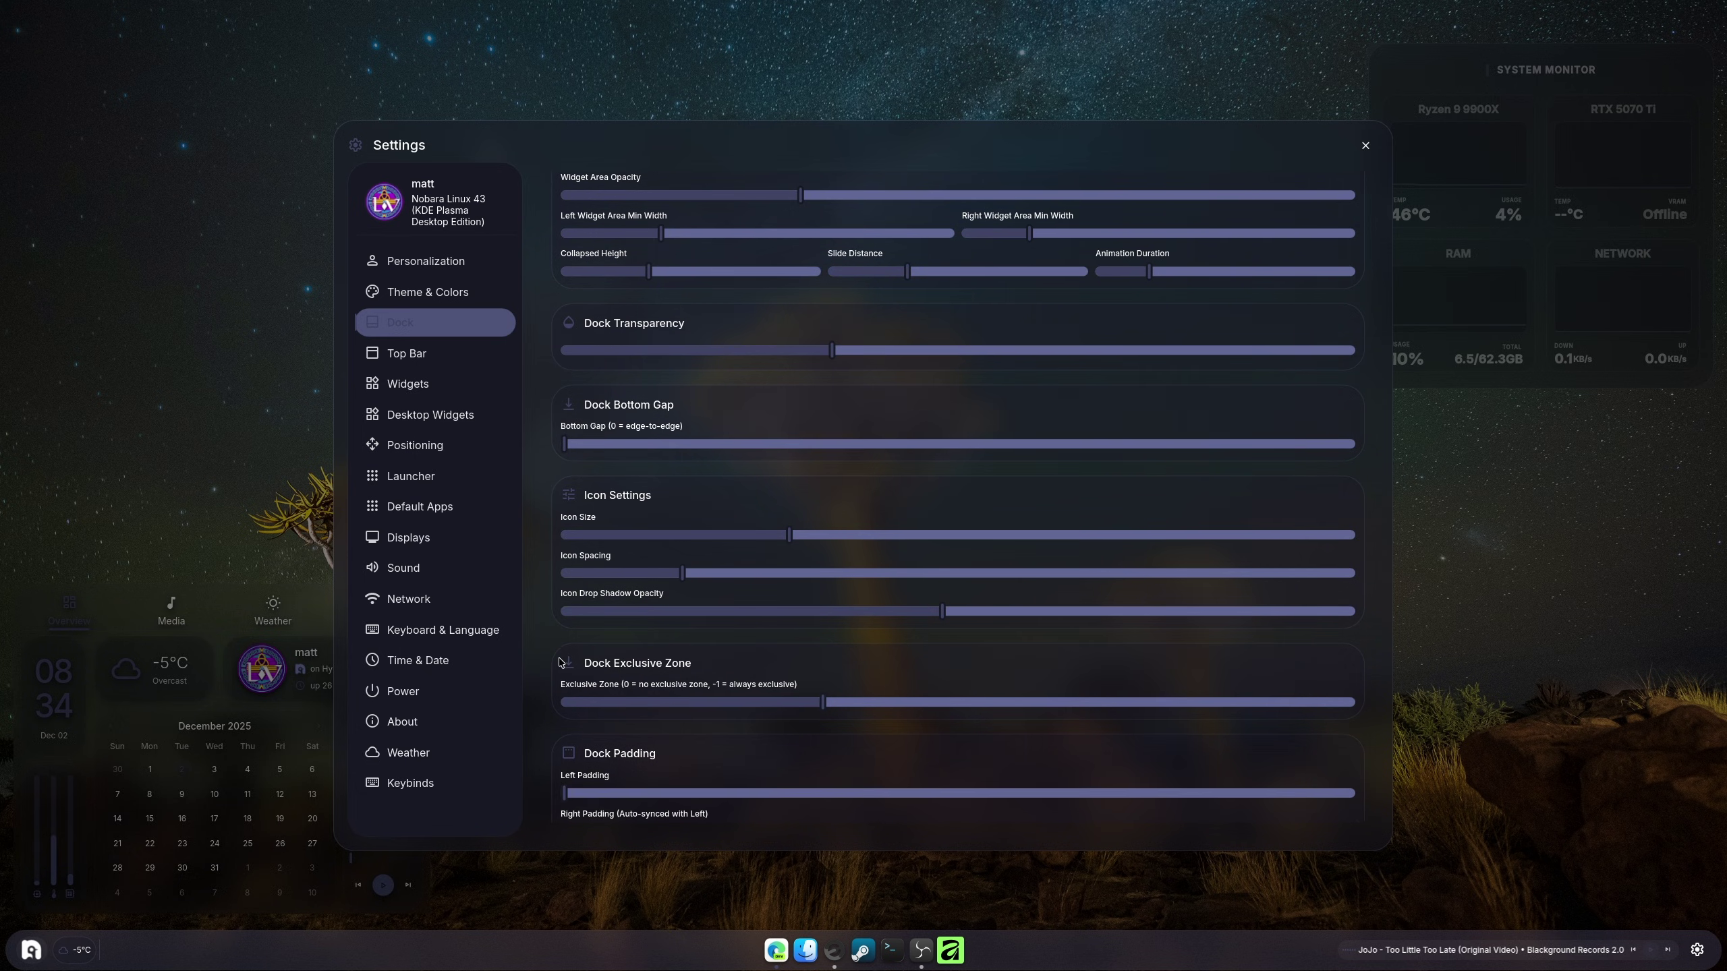
pyautogui.scroll(-2, 553, 673)
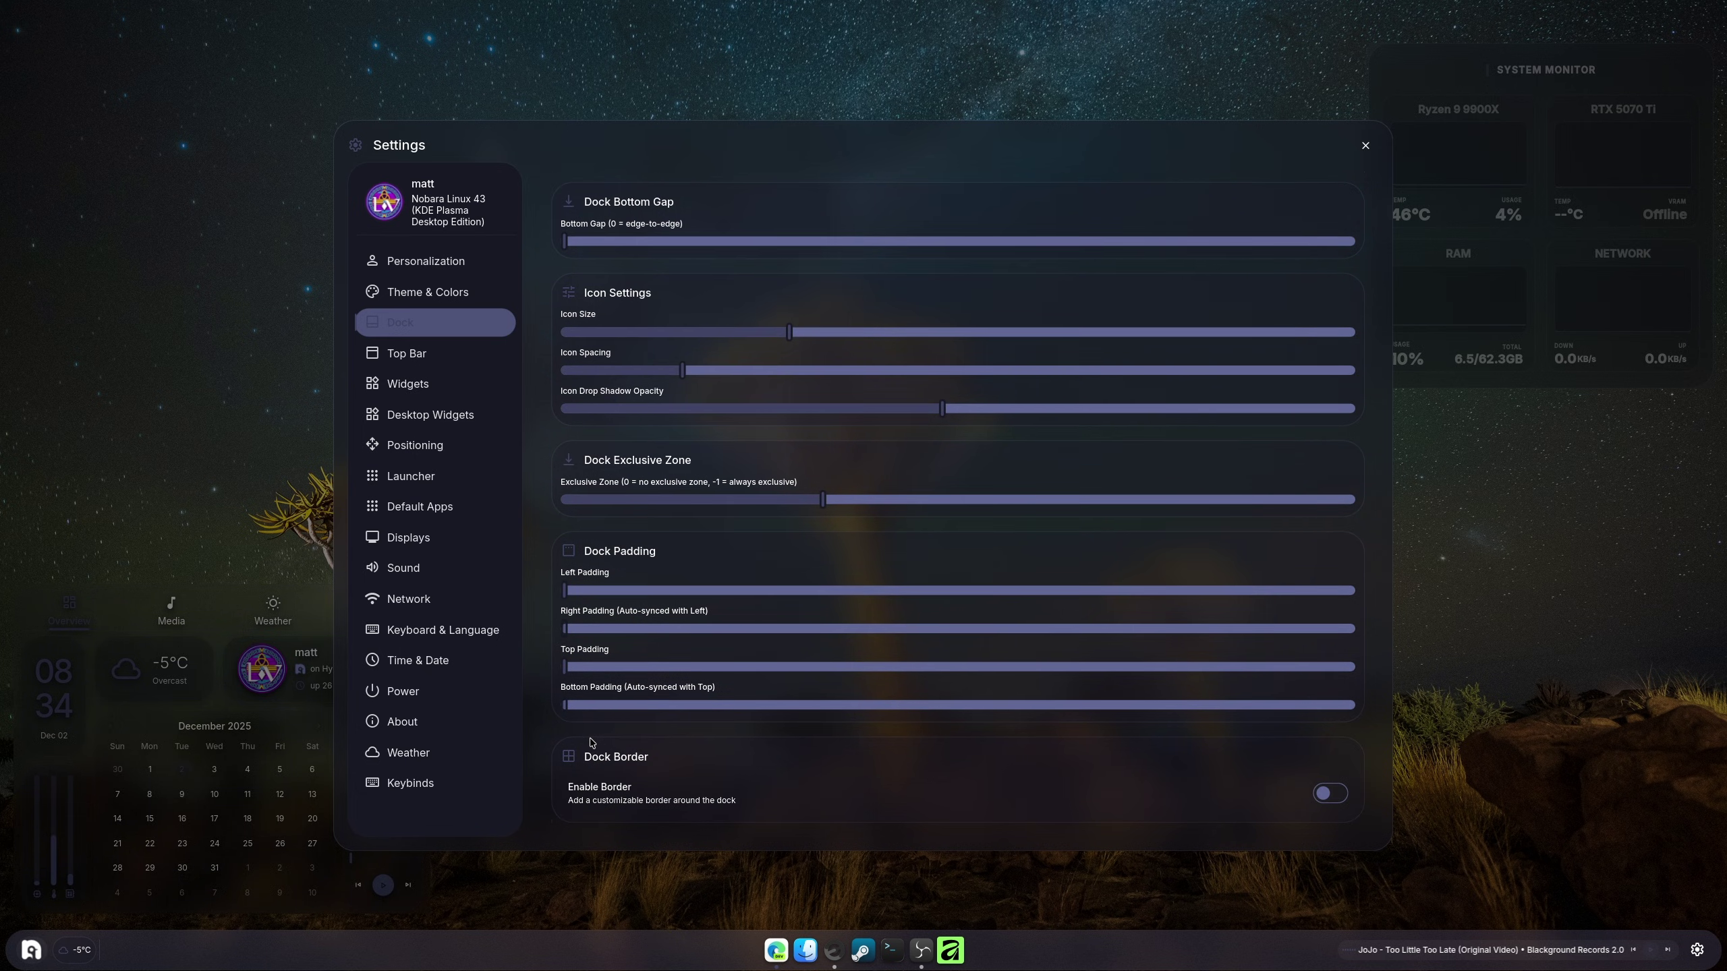
pyautogui.scroll(2, 554, 520)
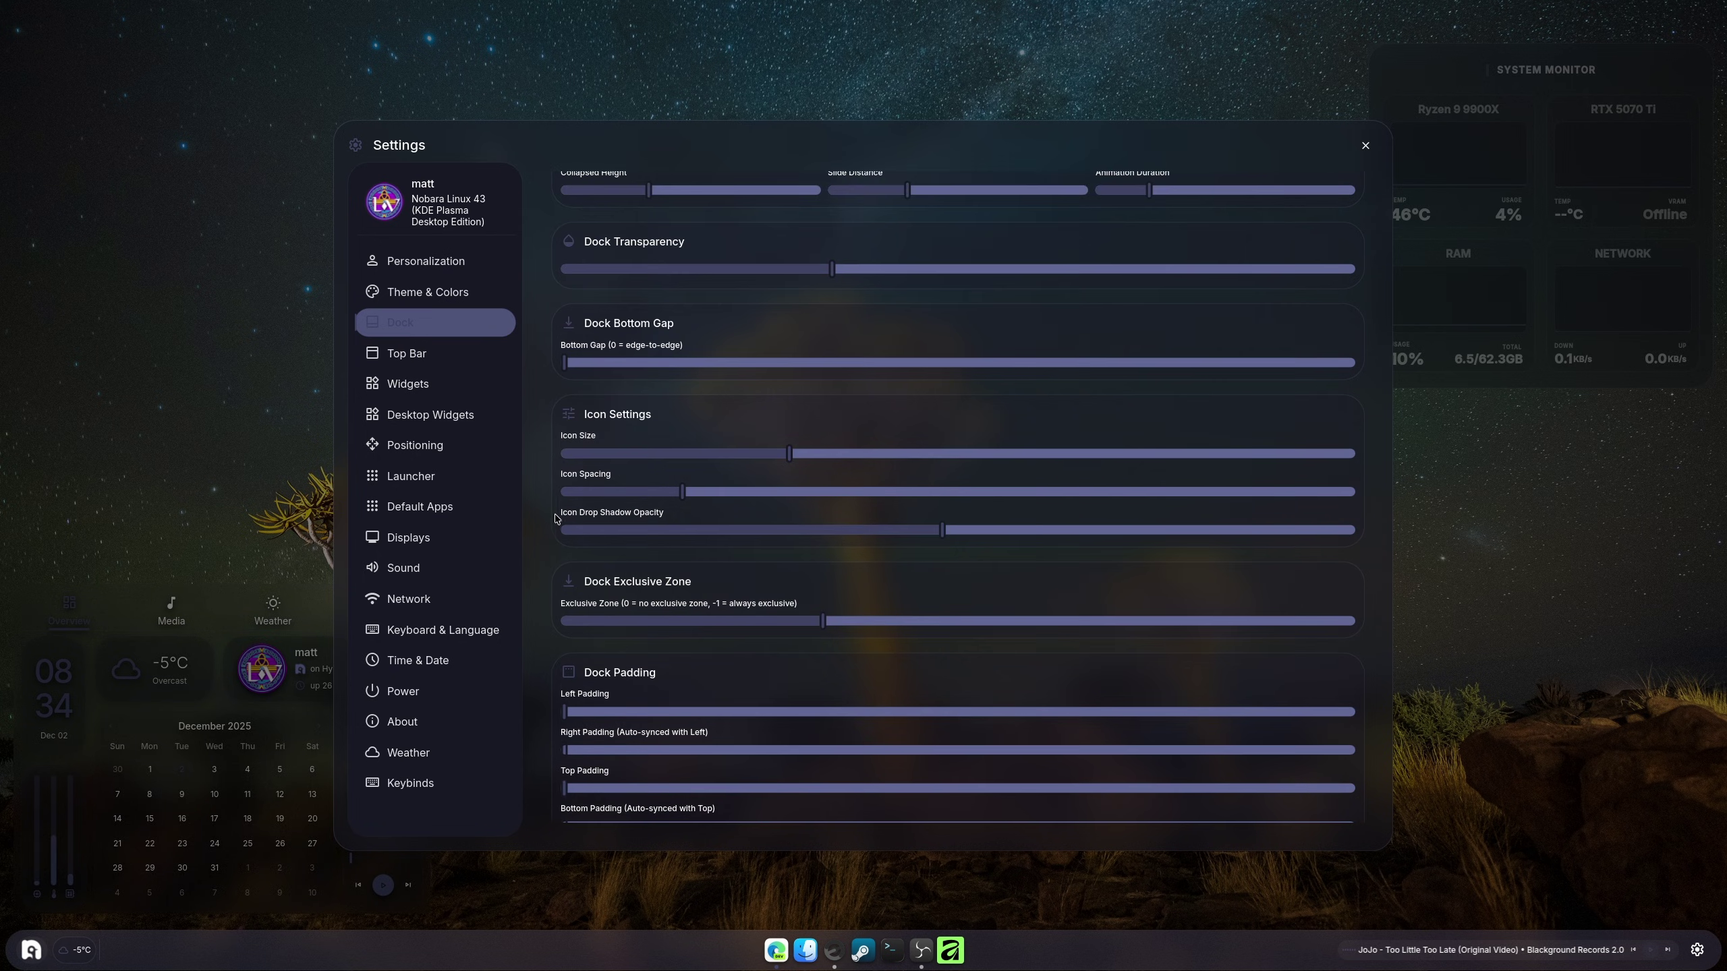
pyautogui.scroll(4, 552, 509)
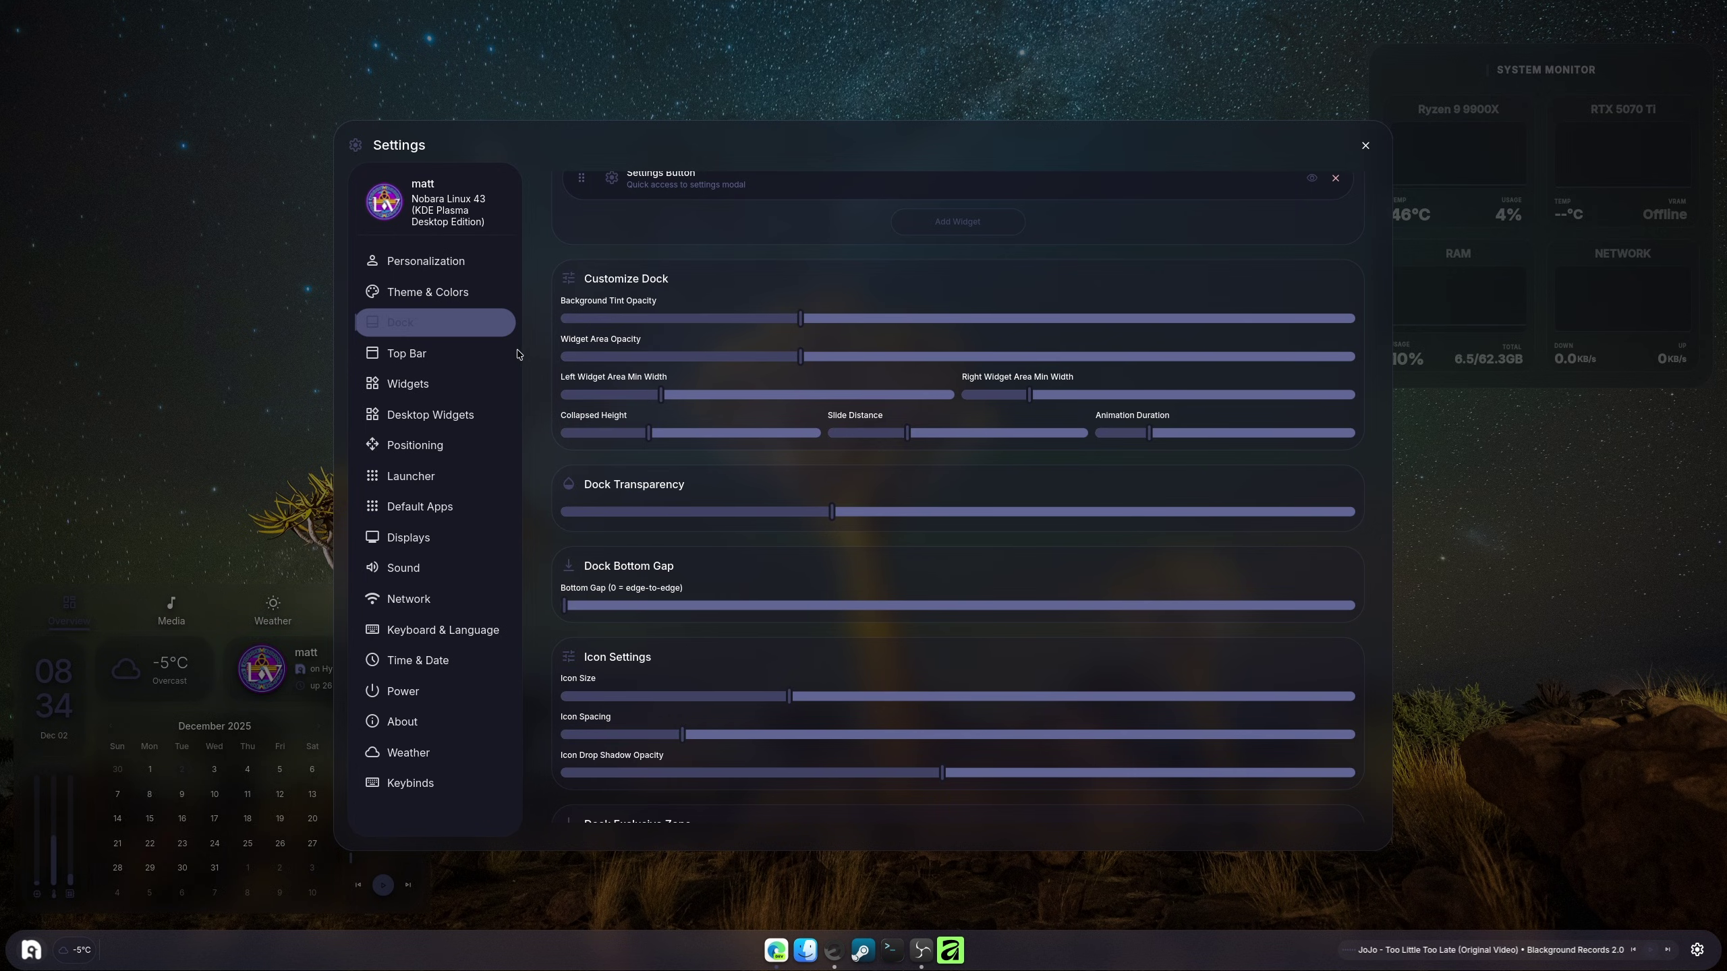
# In Theme & Colors, adjust UI scale and window size, set Icons to 117%, then return to Dock
pyautogui.click(438, 298)
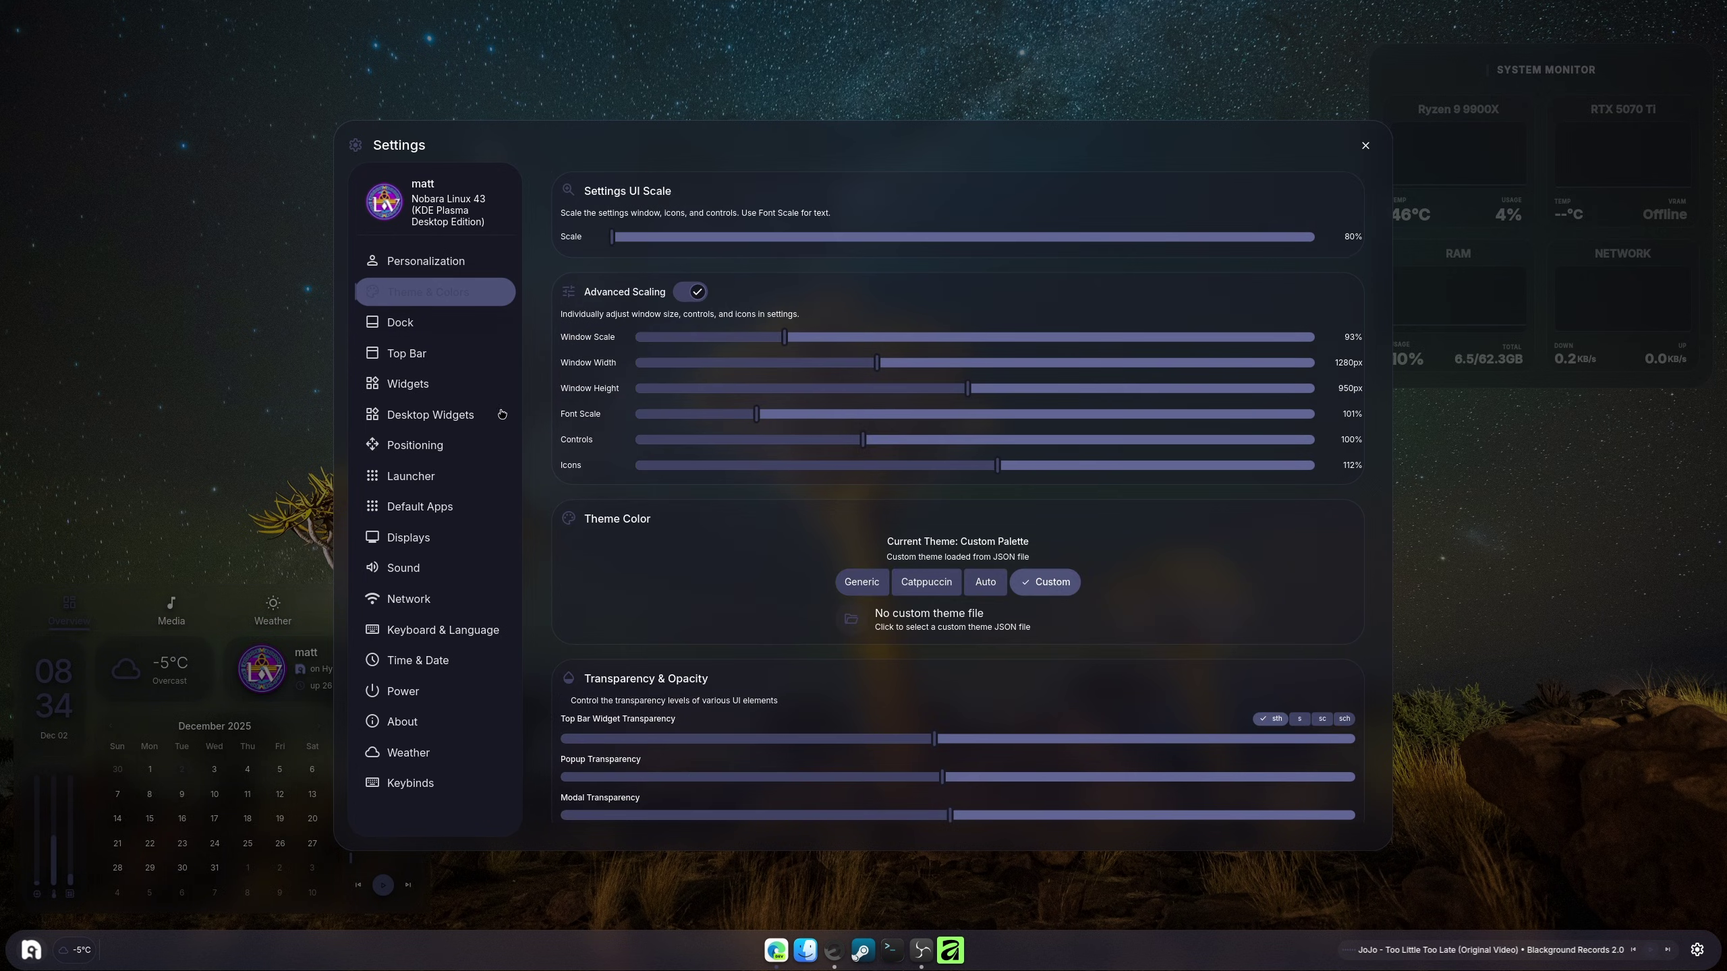
pyautogui.moveTo(626, 236); pyautogui.dragTo(658, 291)
pyautogui.moveTo(870, 359); pyautogui.dragTo(1083, 435)
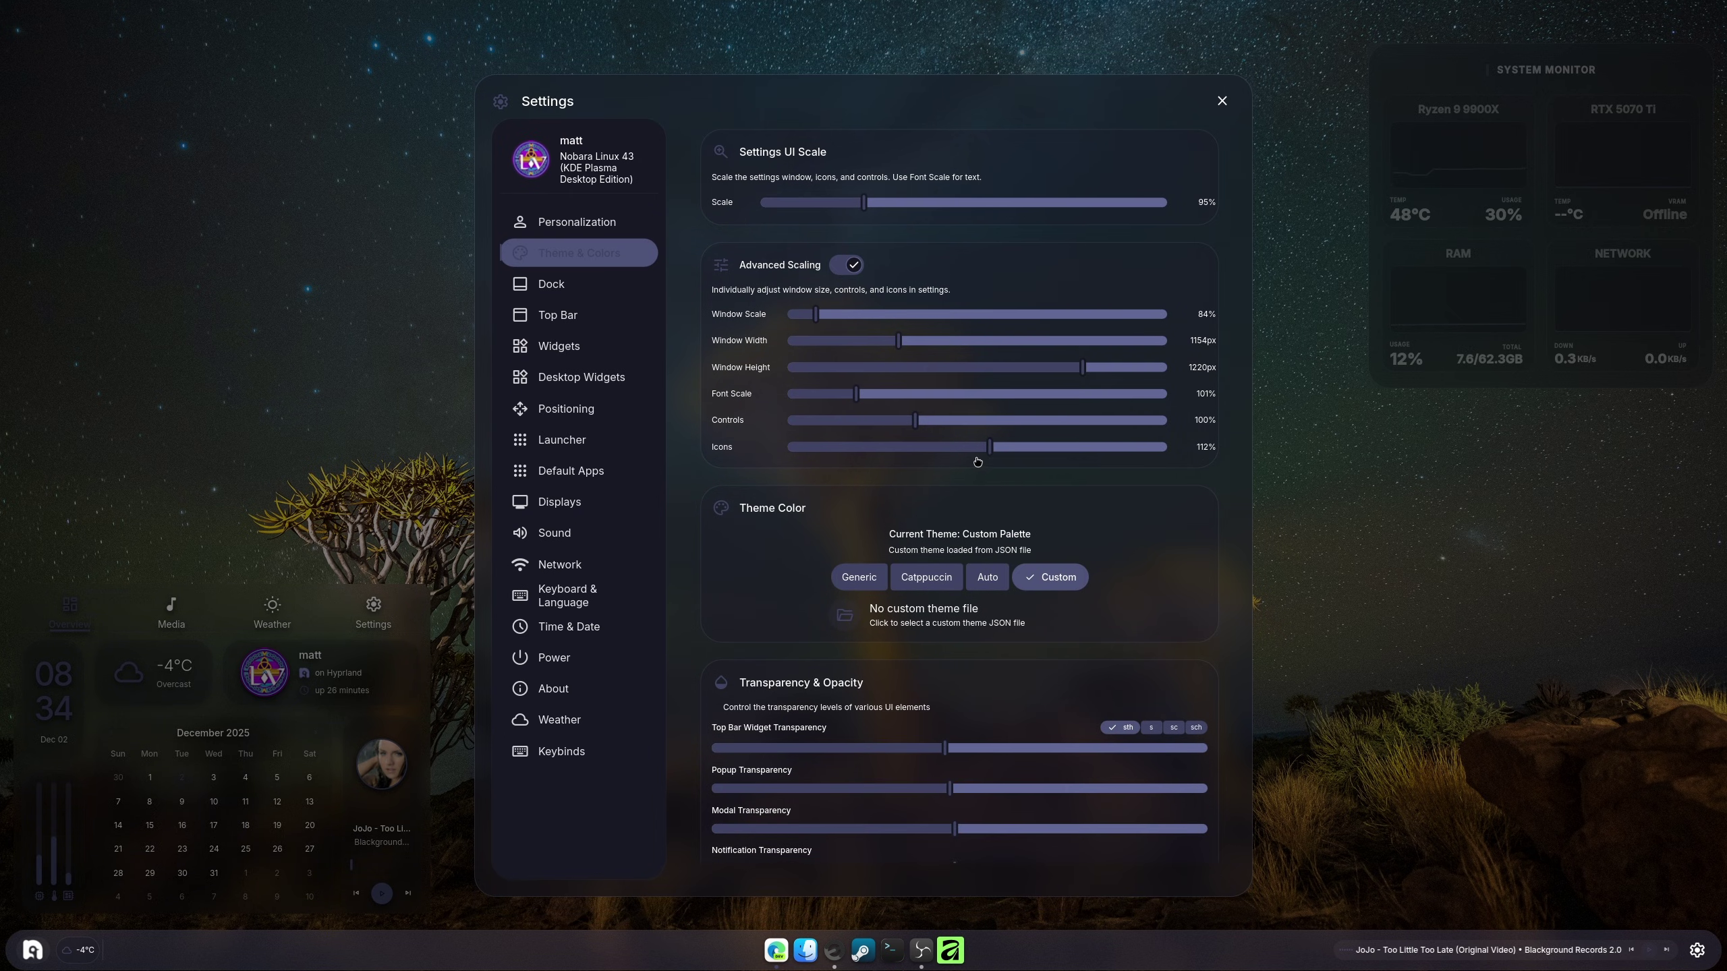
pyautogui.moveTo(983, 458)
pyautogui.mouseDown()
pyautogui.moveTo(1083, 449)
pyautogui.moveTo(1018, 458)
pyautogui.mouseUp()
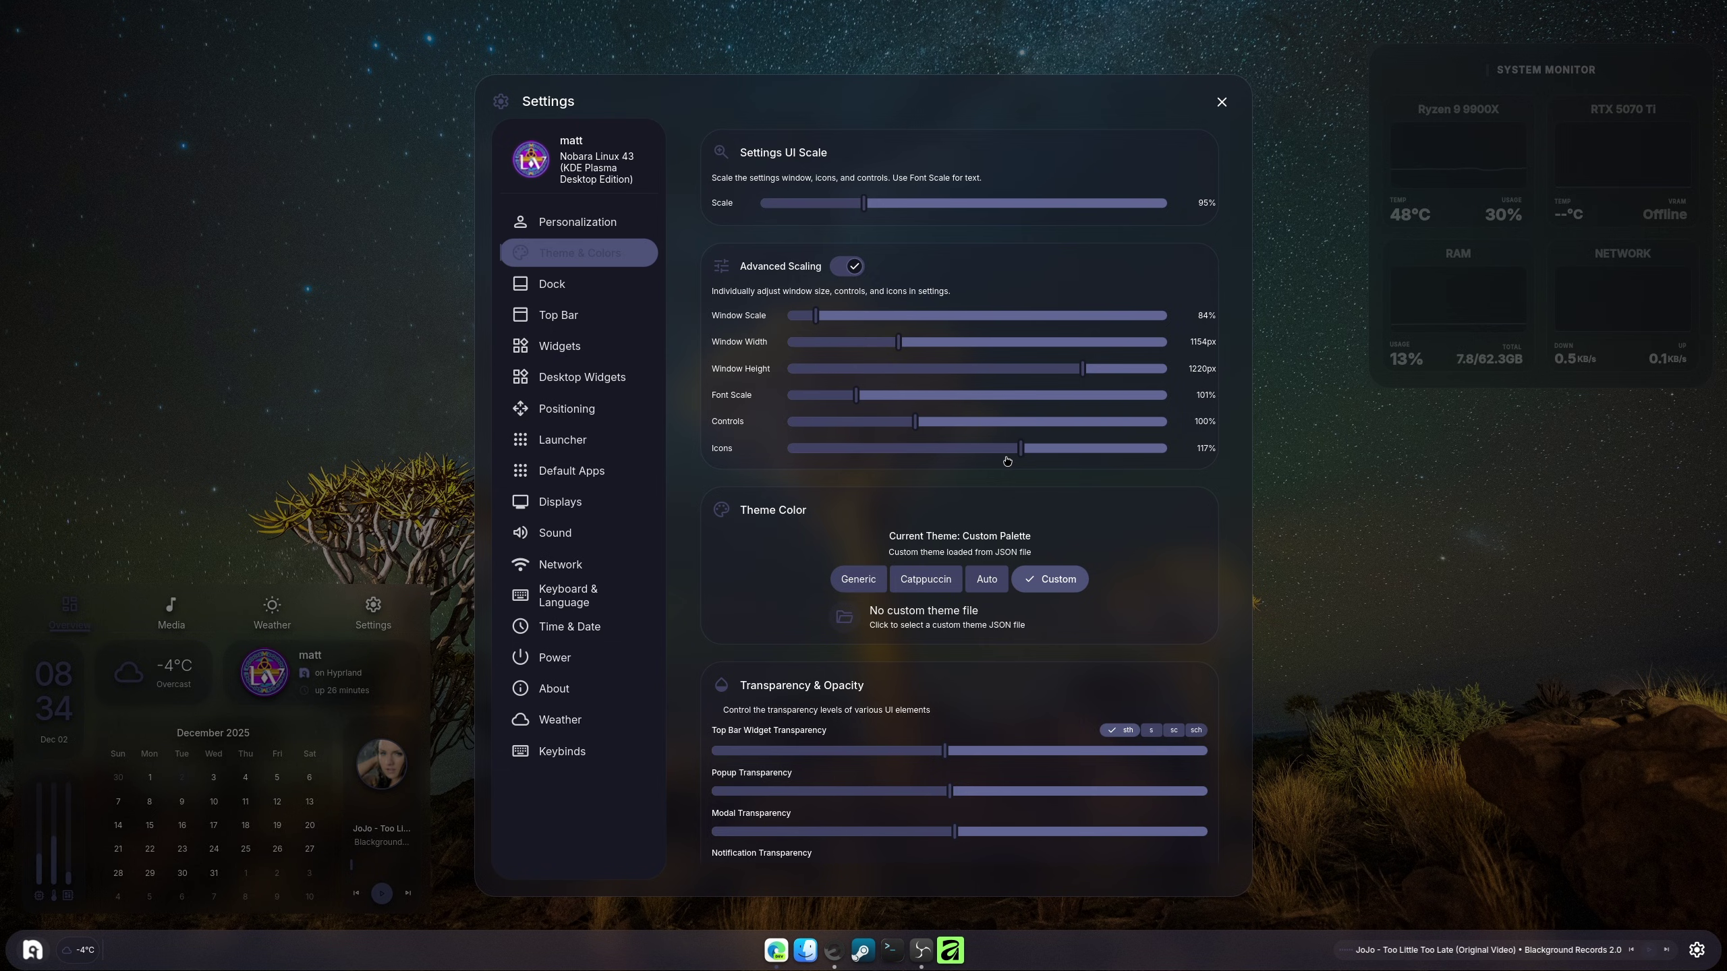
pyautogui.click(567, 294)
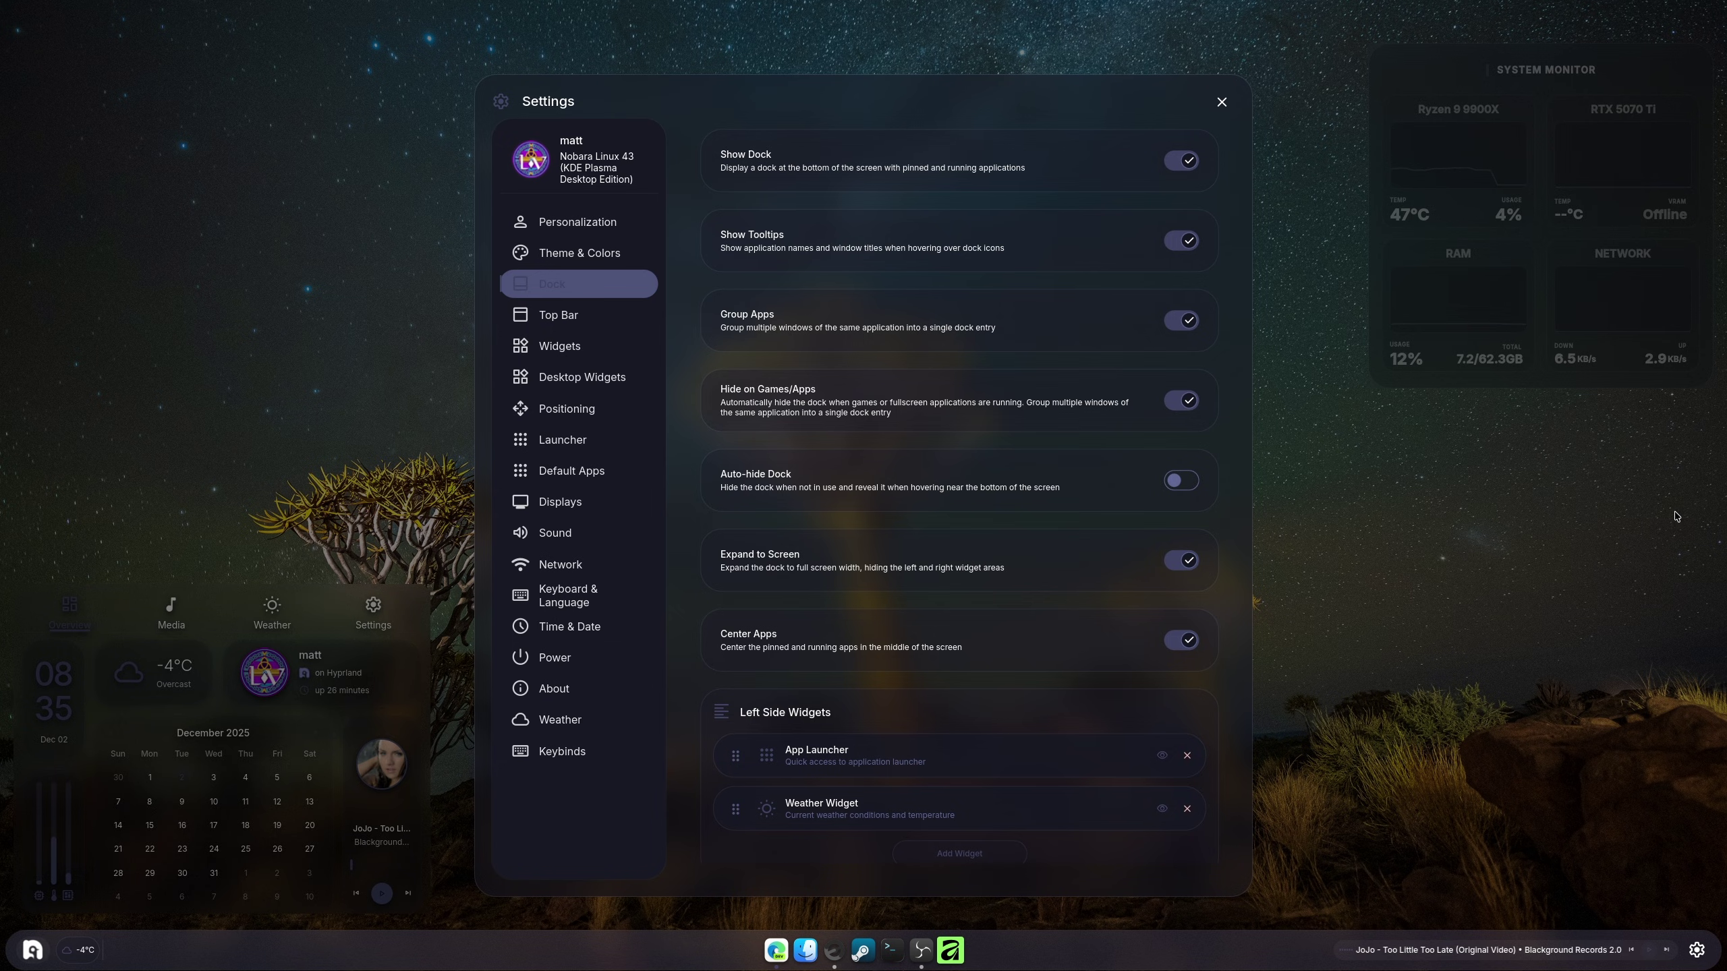
# Add Workspace Switcher to the dock's Left Side Widgets and delete Weather Widget
pyautogui.scroll(-7, 1035, 391)
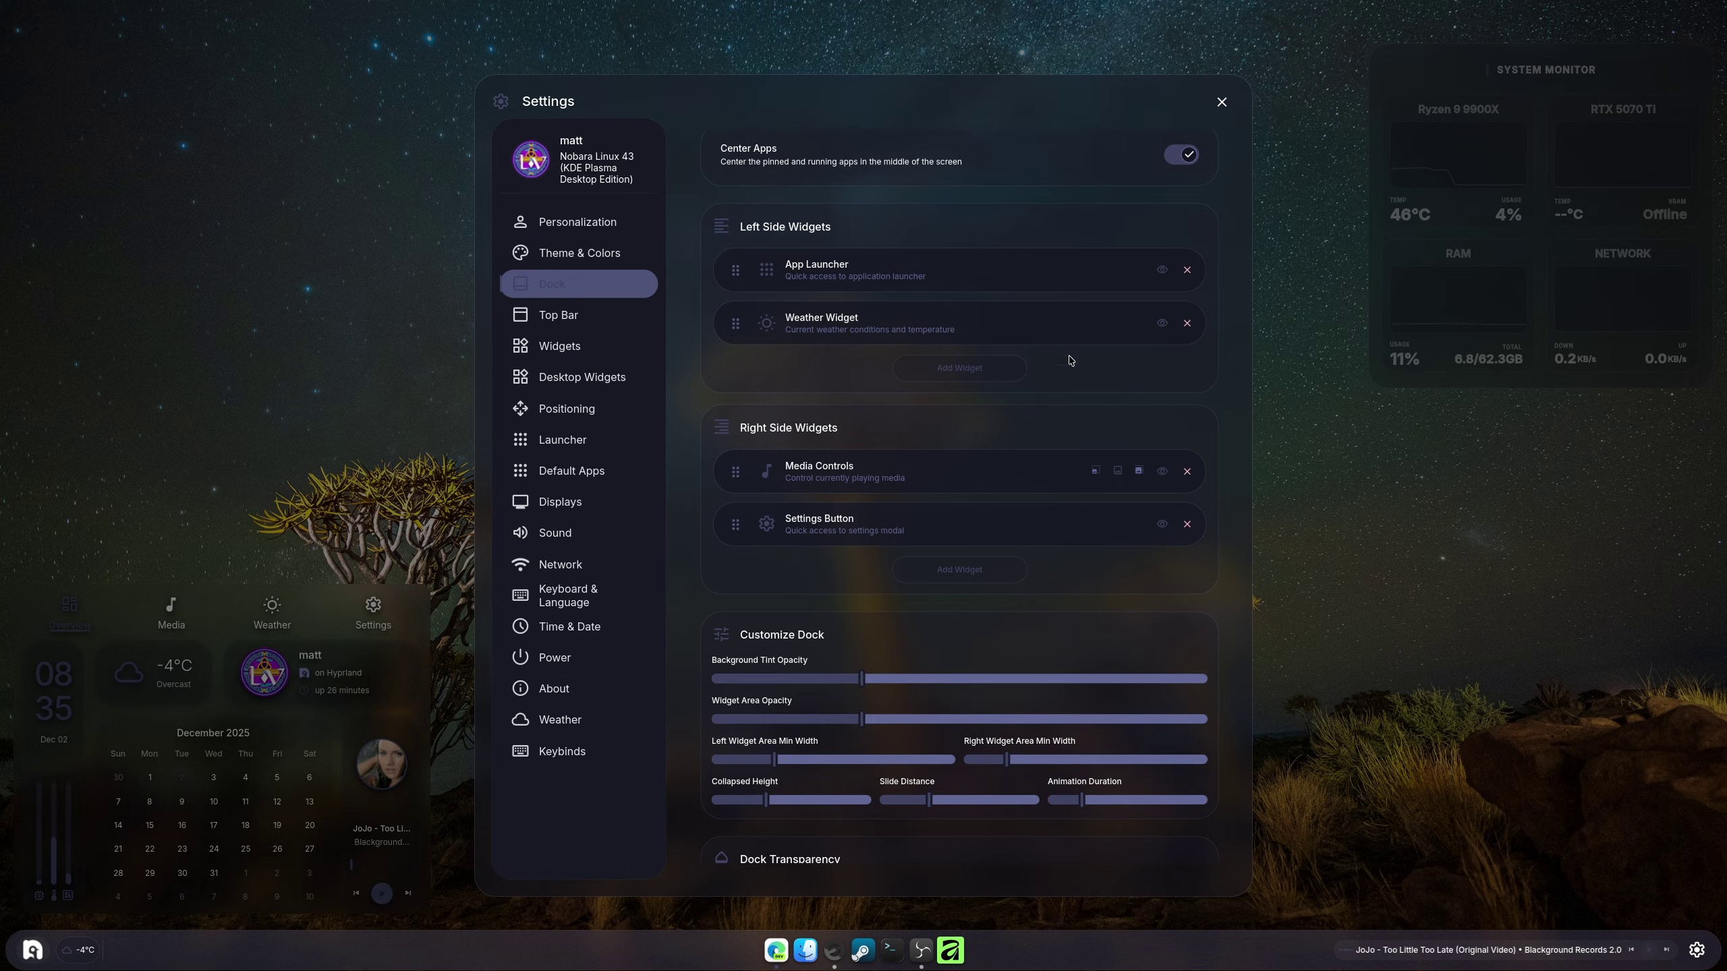
pyautogui.click(909, 360)
pyautogui.click(875, 320)
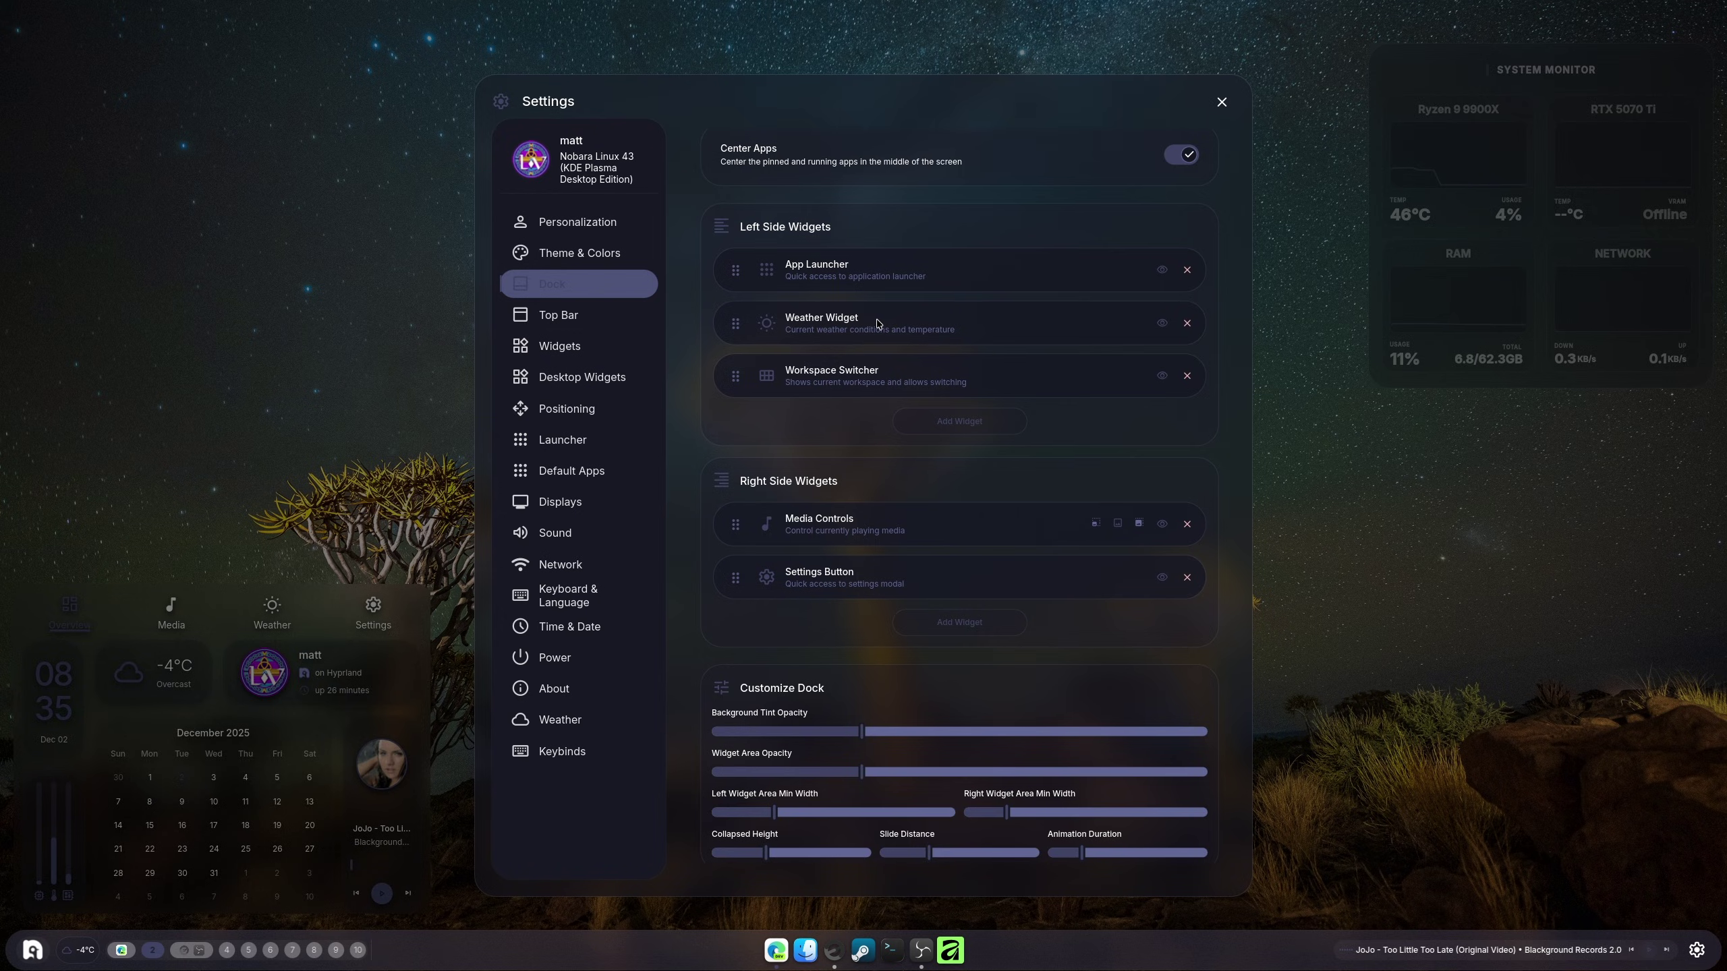
pyautogui.click(1187, 326)
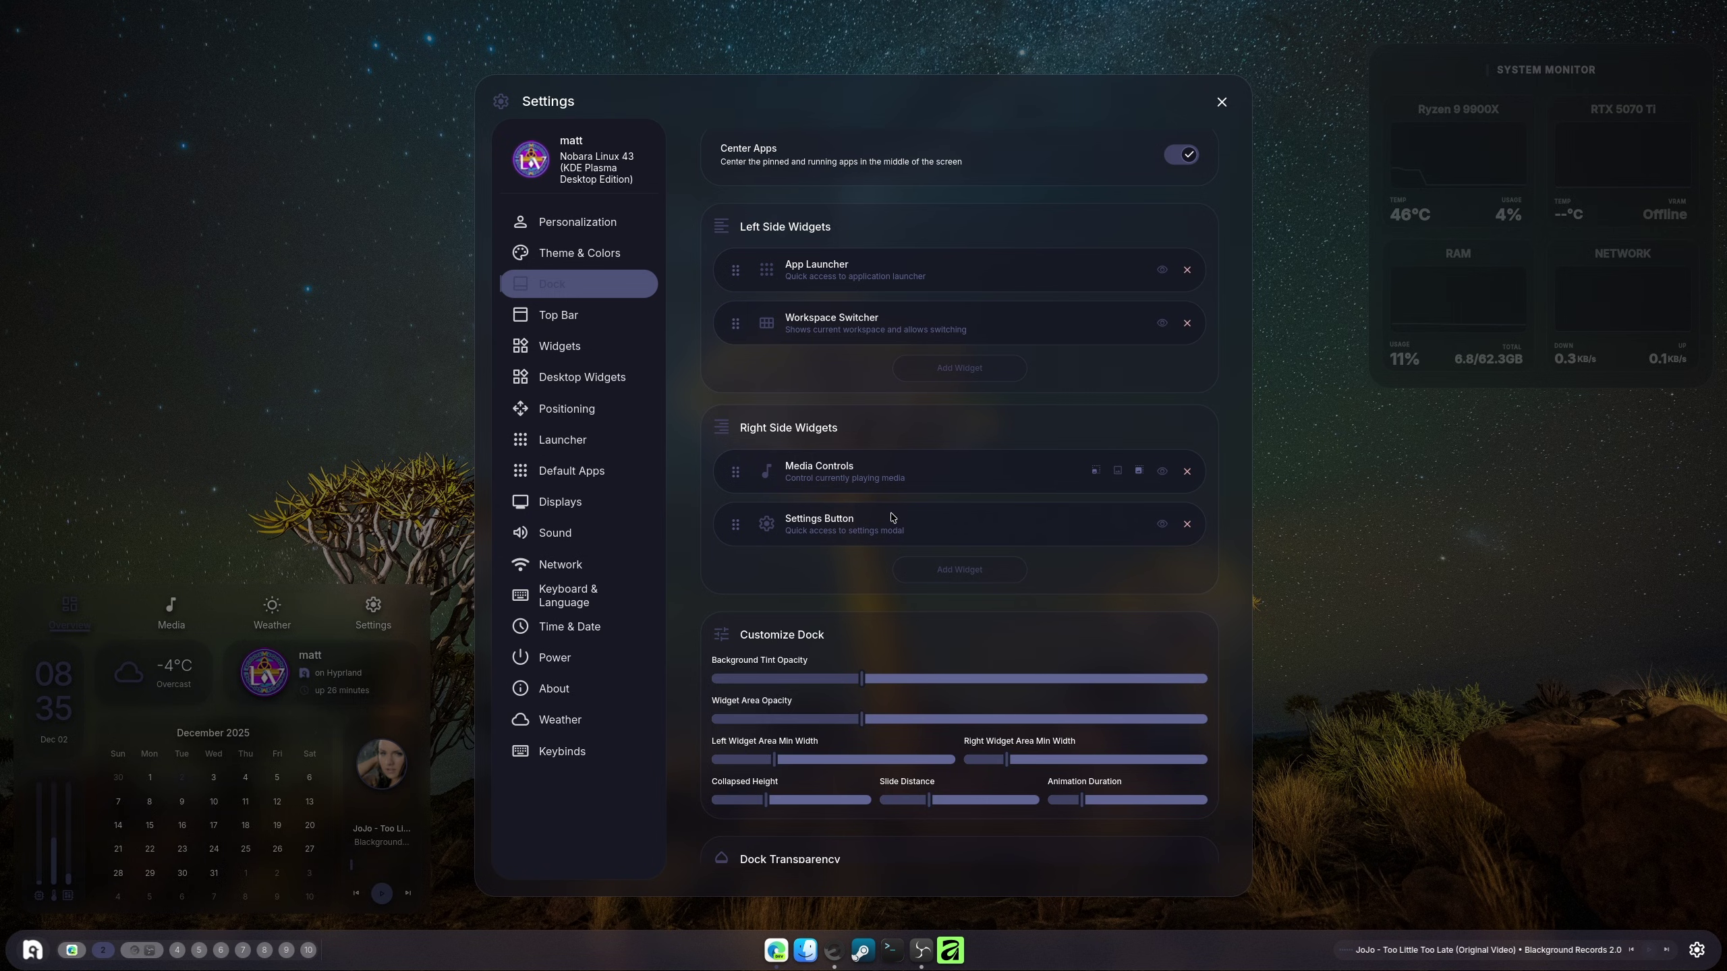
pyautogui.scroll(-1, 986, 591)
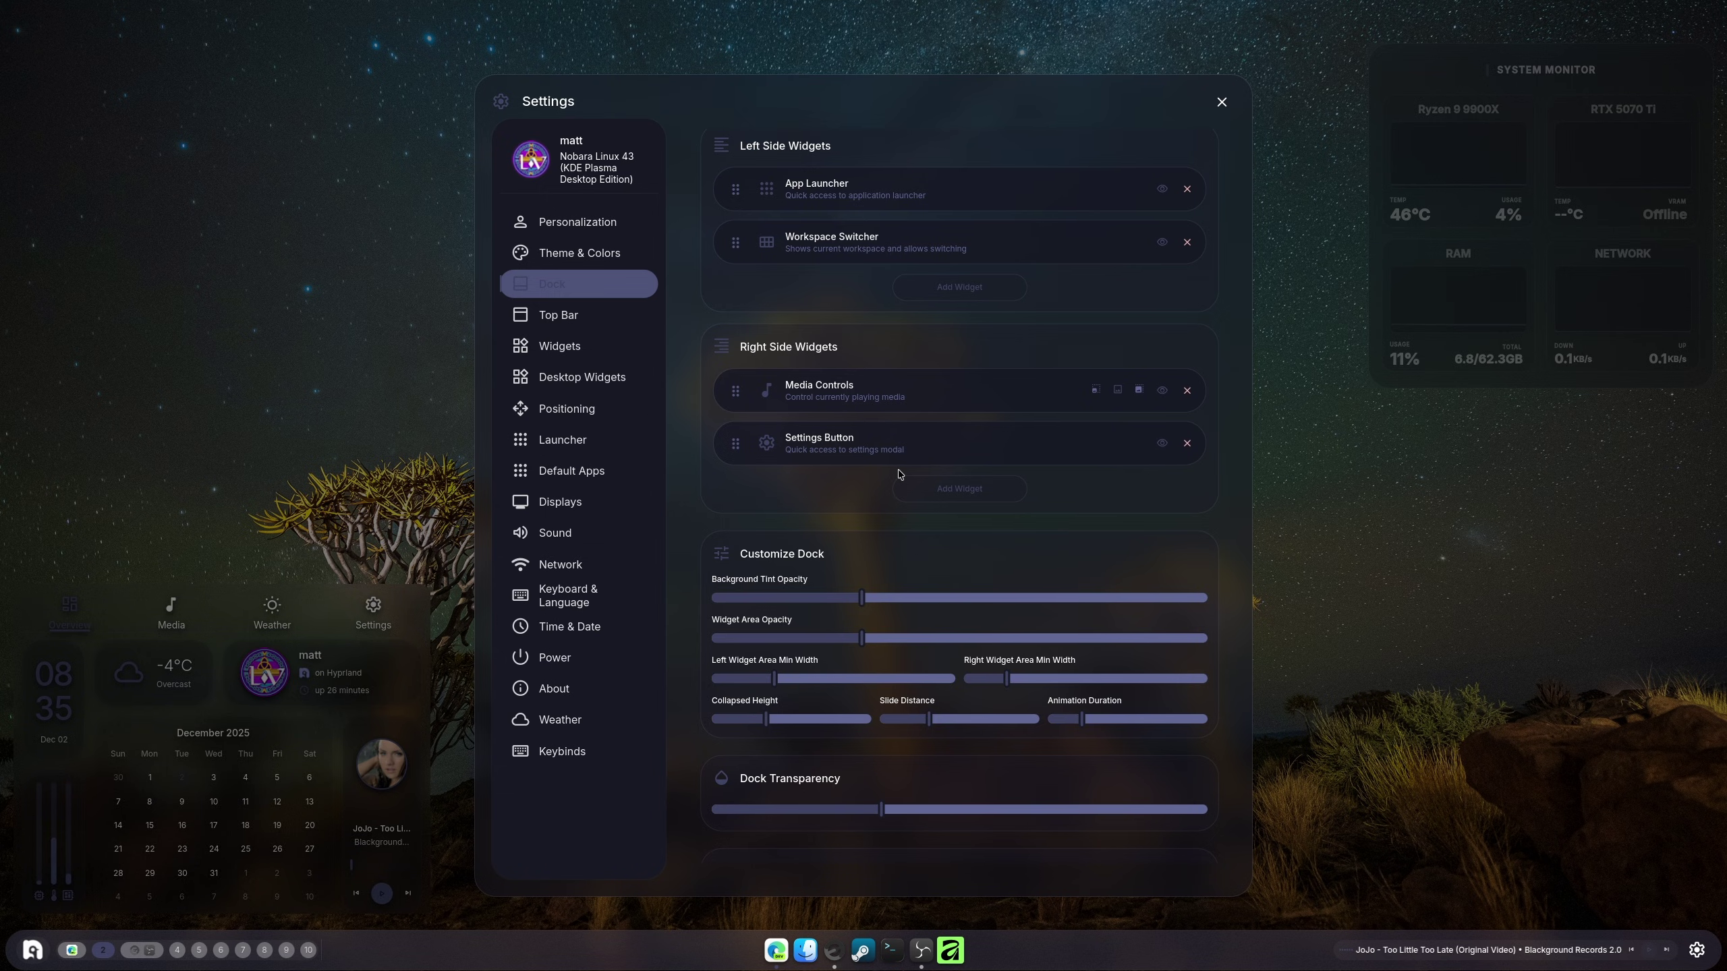
pyautogui.scroll(3, 794, 517)
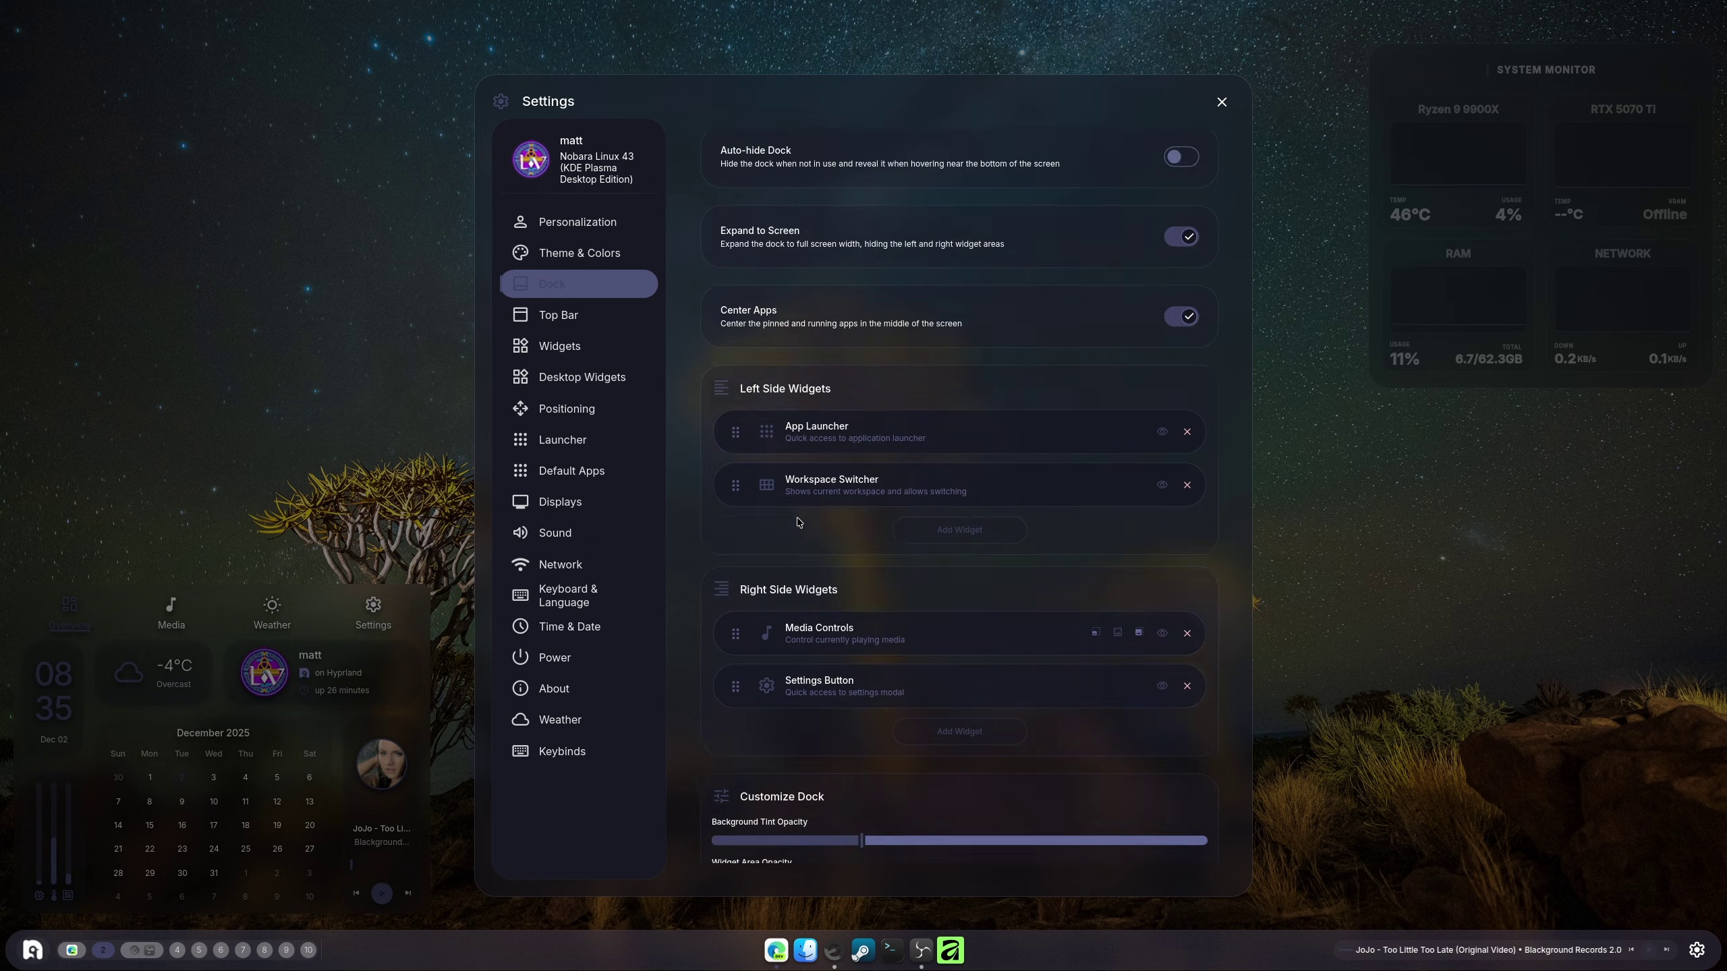
# Replace Workspace Switcher with Weather Widget on the dock's left side
pyautogui.click(1187, 484)
pyautogui.click(959, 478)
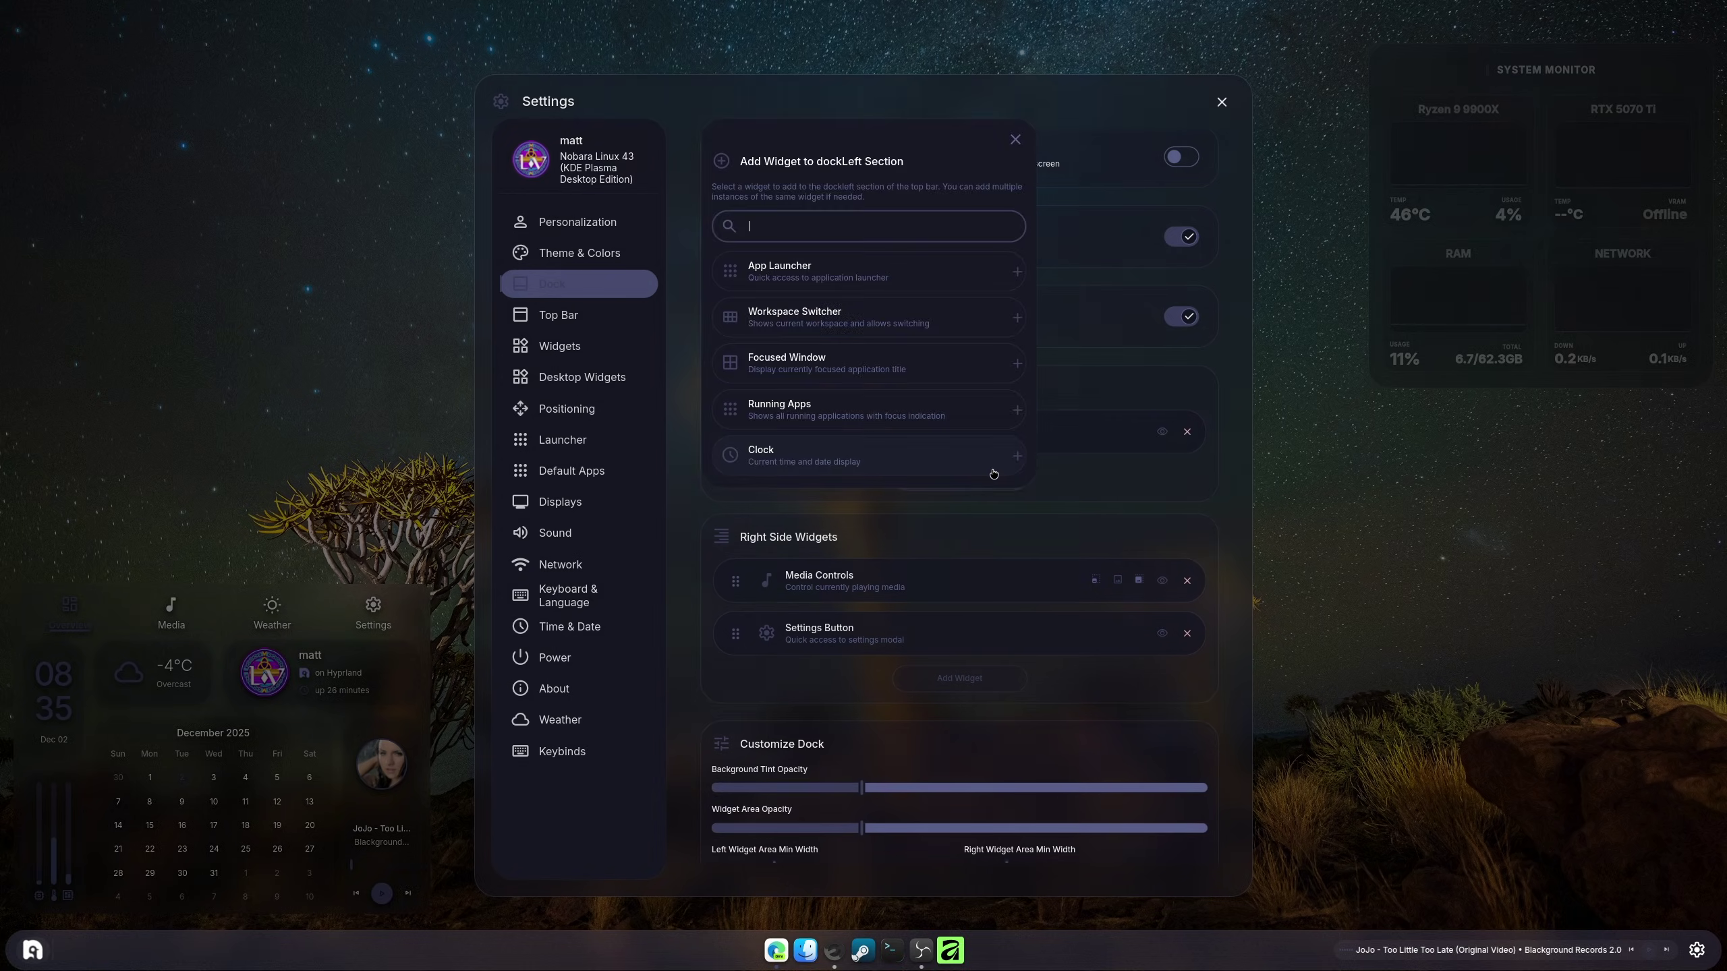
pyautogui.scroll(-2, 802, 438)
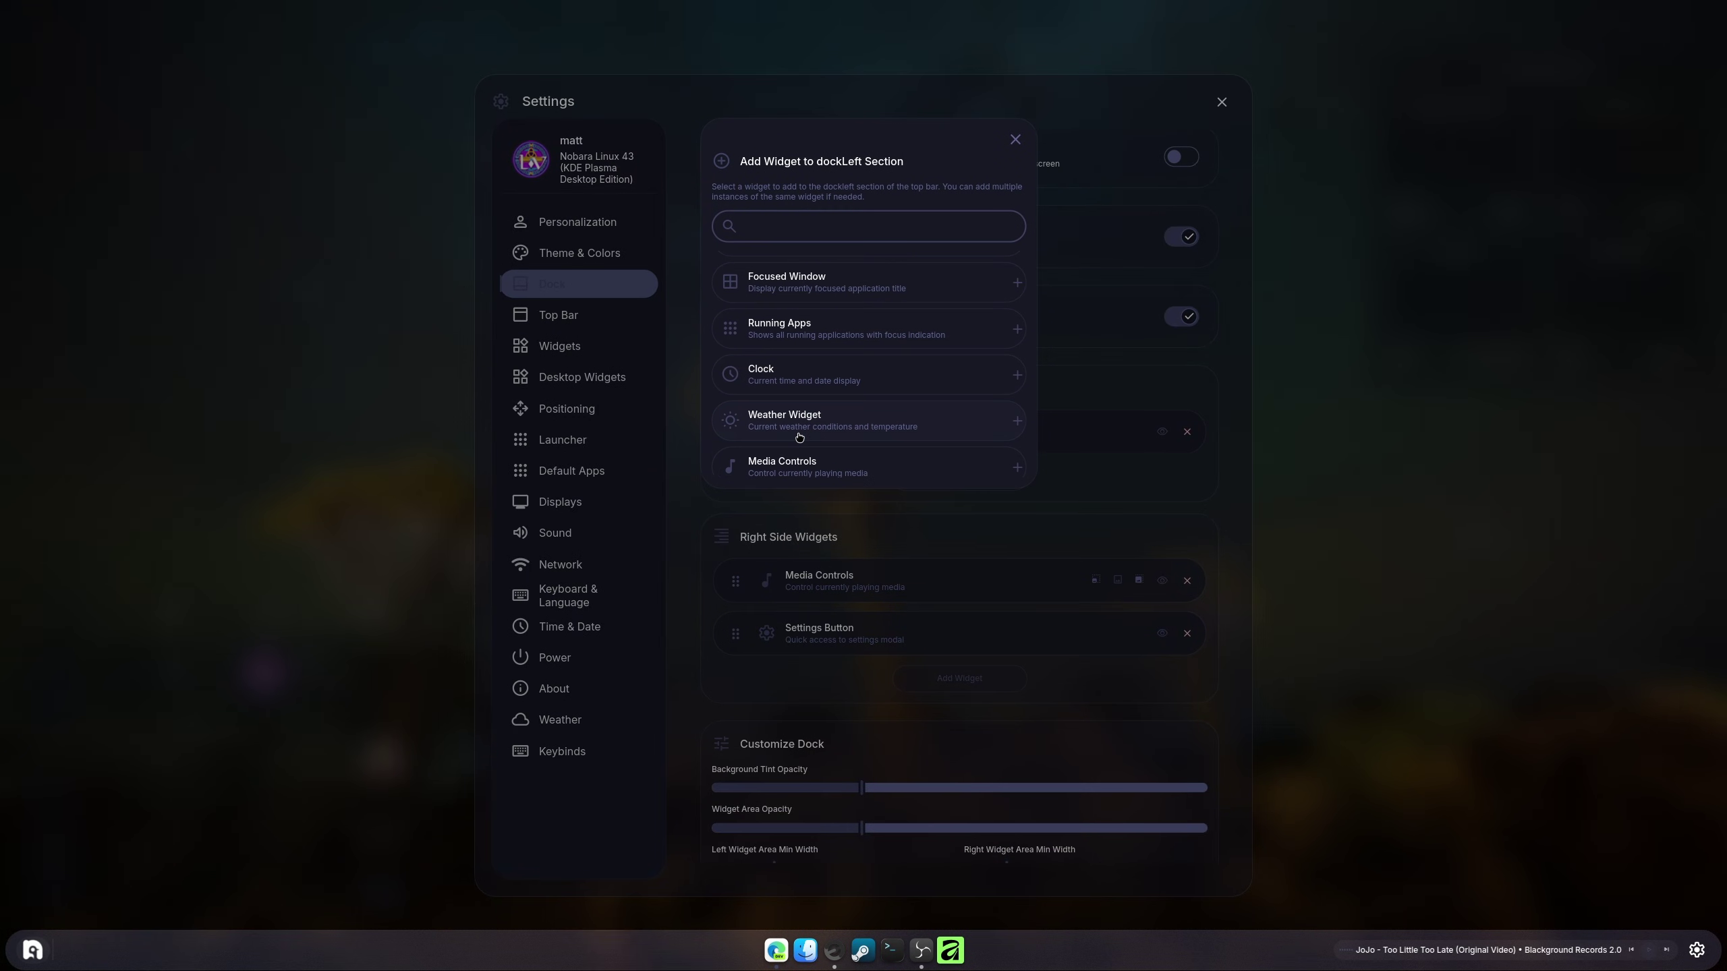
pyautogui.click(801, 435)
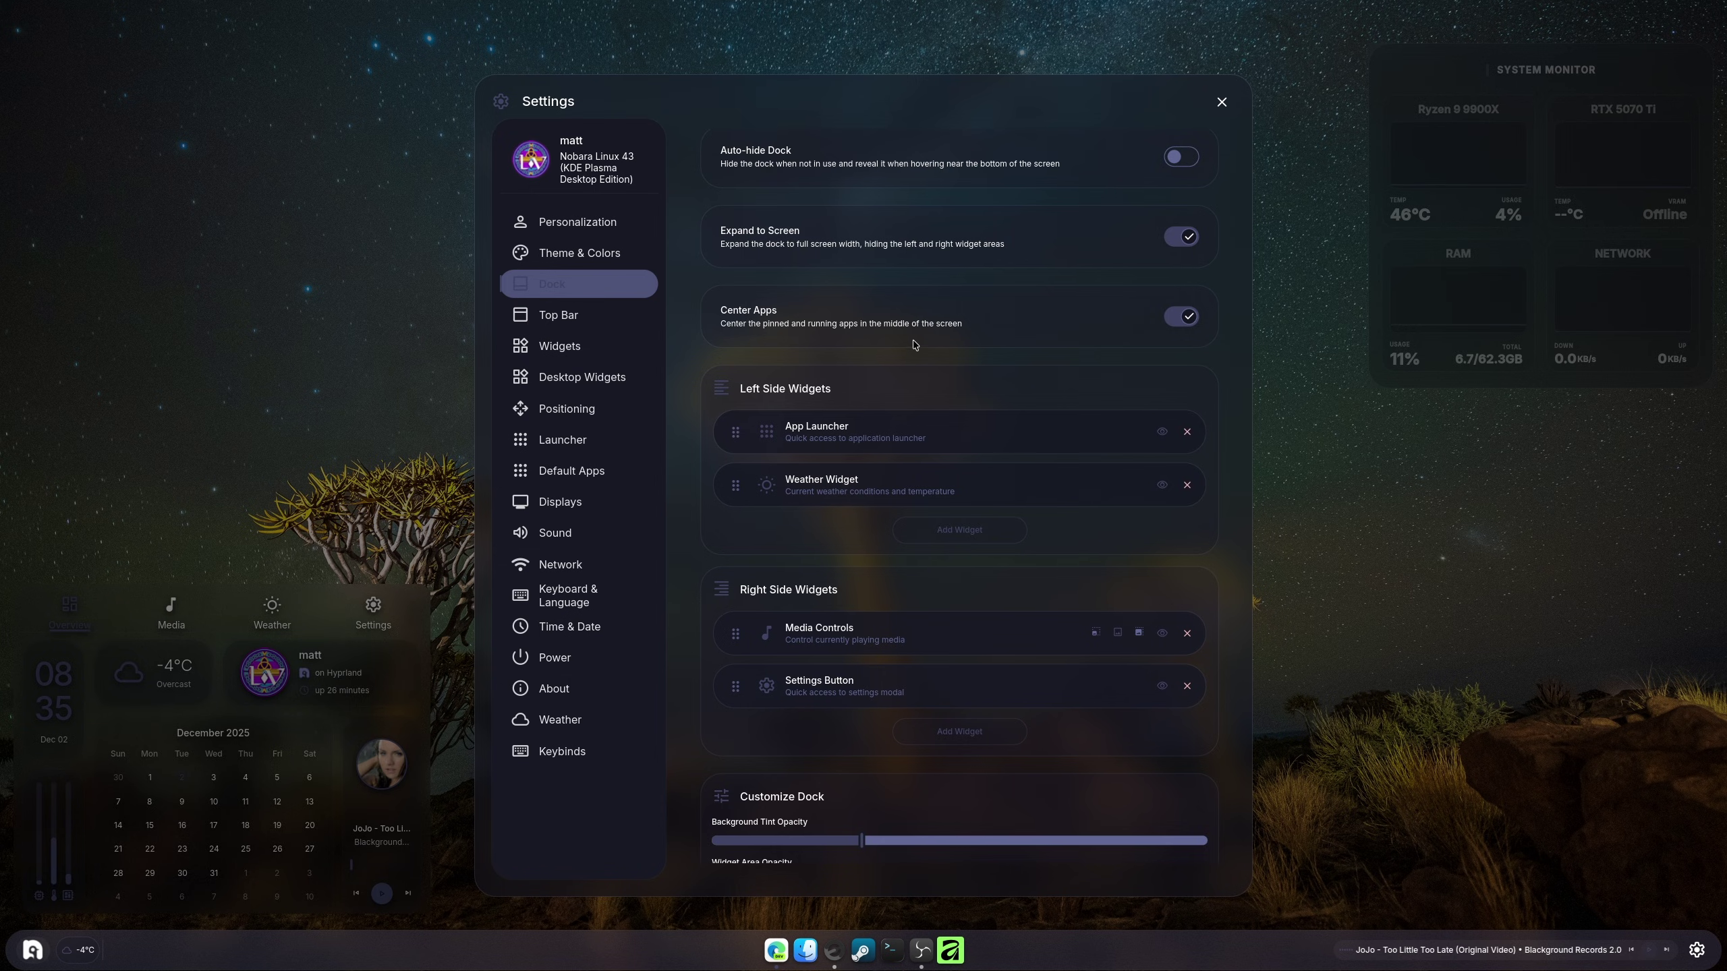
# Switch off the dock's Center Apps and Expand to Screen options
pyautogui.click(1187, 317)
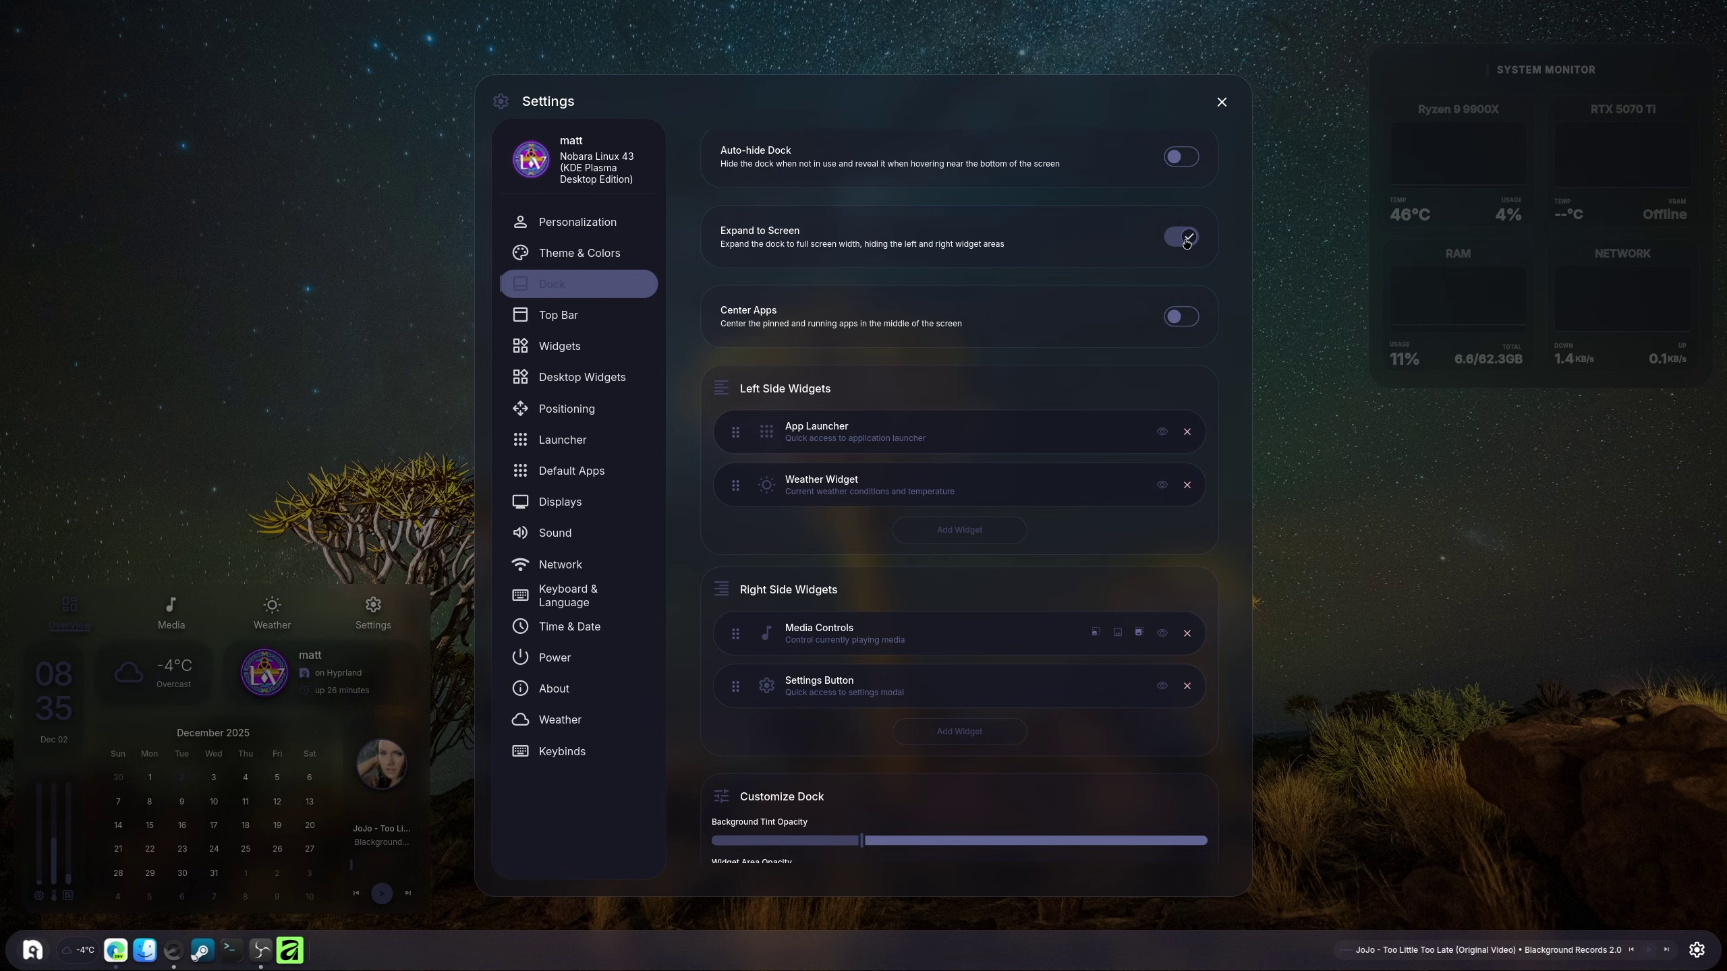
pyautogui.click(1185, 238)
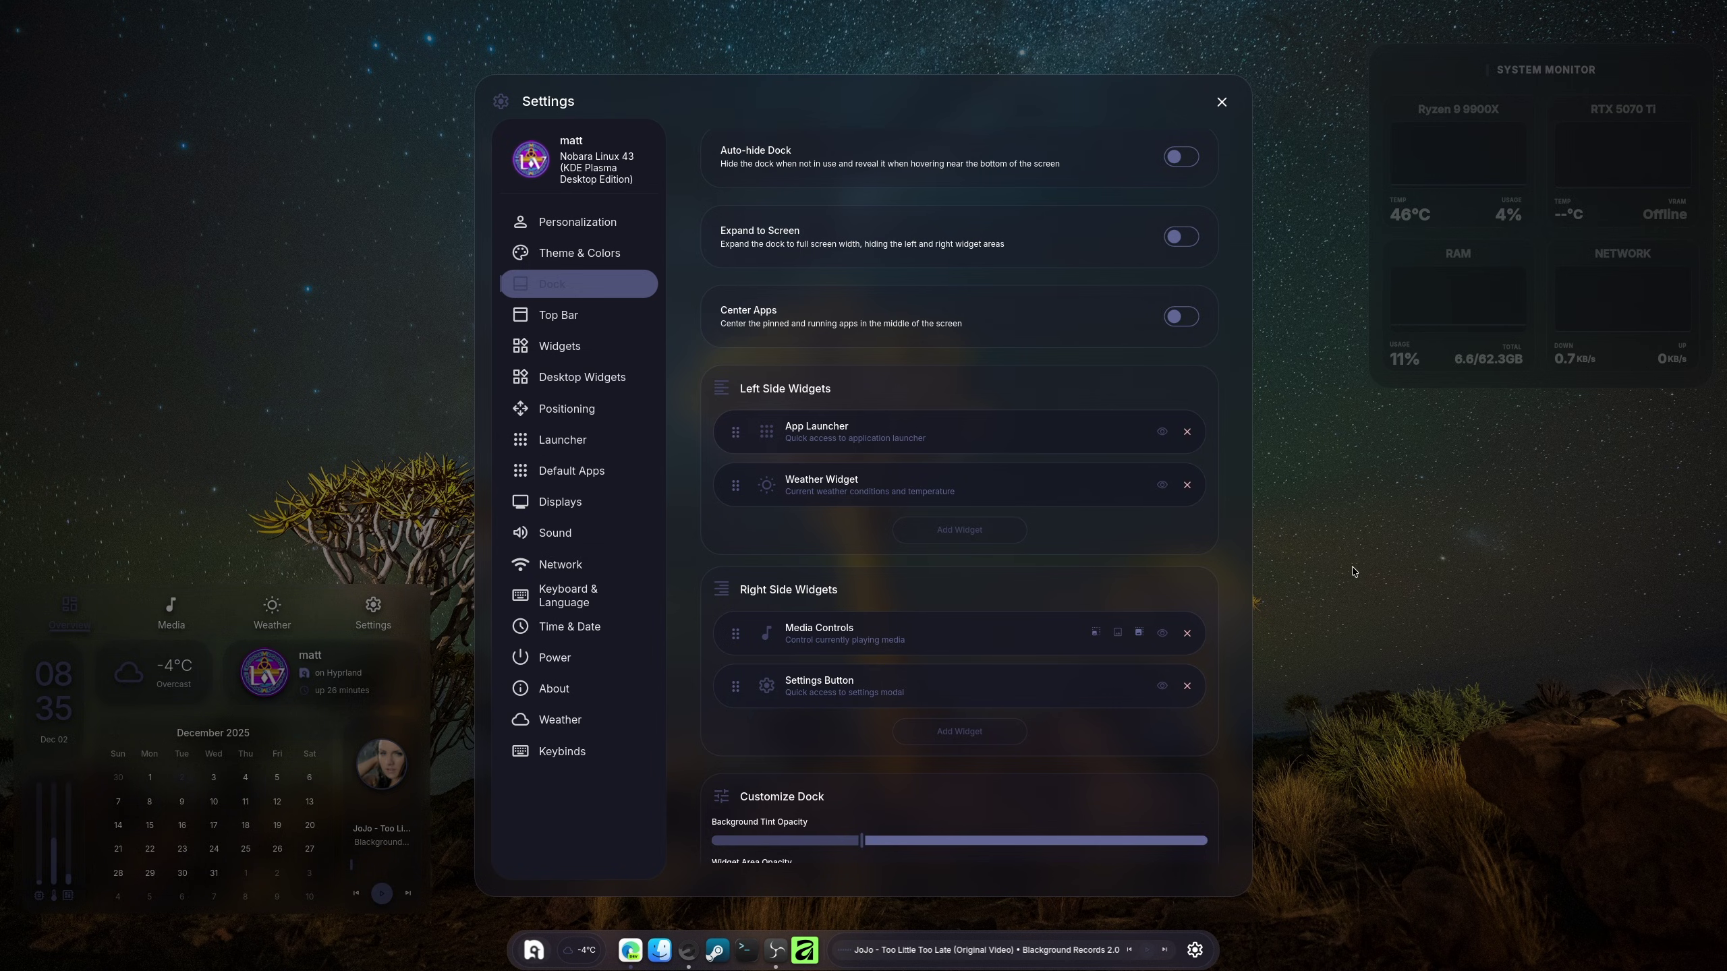
pyautogui.click(1181, 236)
pyautogui.click(1181, 236)
# In Theme & Colors, set Window Scale to 91% and Font Scale to 98%, then scroll through the rest
pyautogui.click(602, 250)
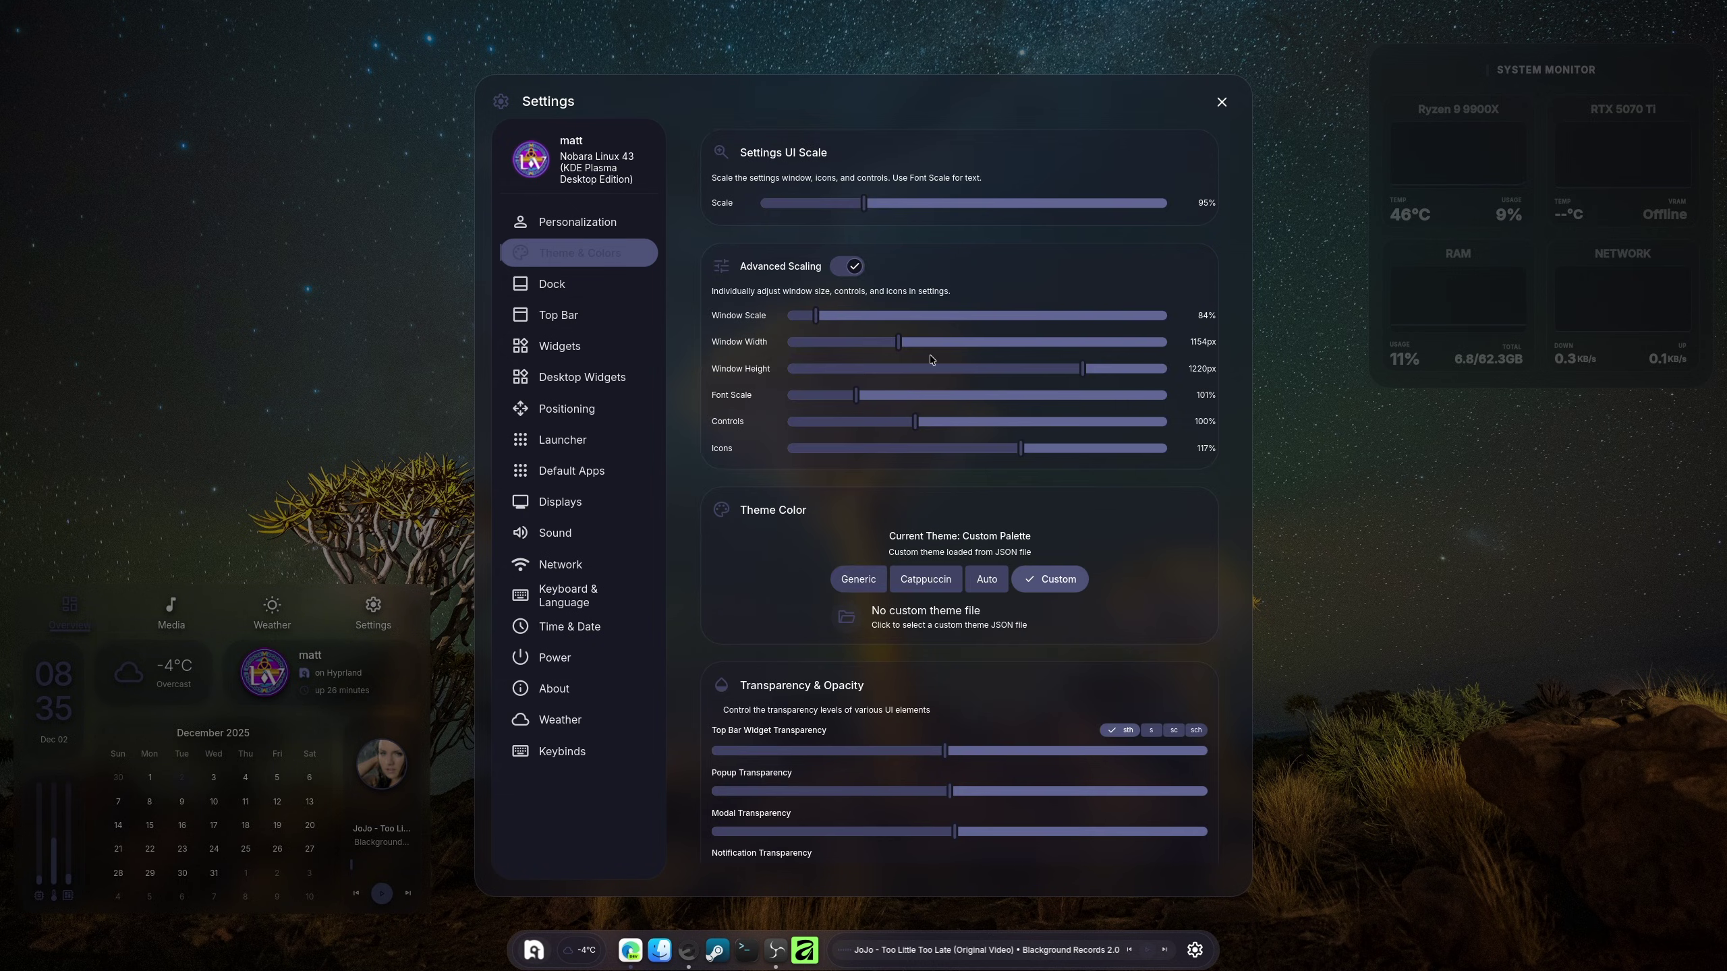
pyautogui.click(917, 315)
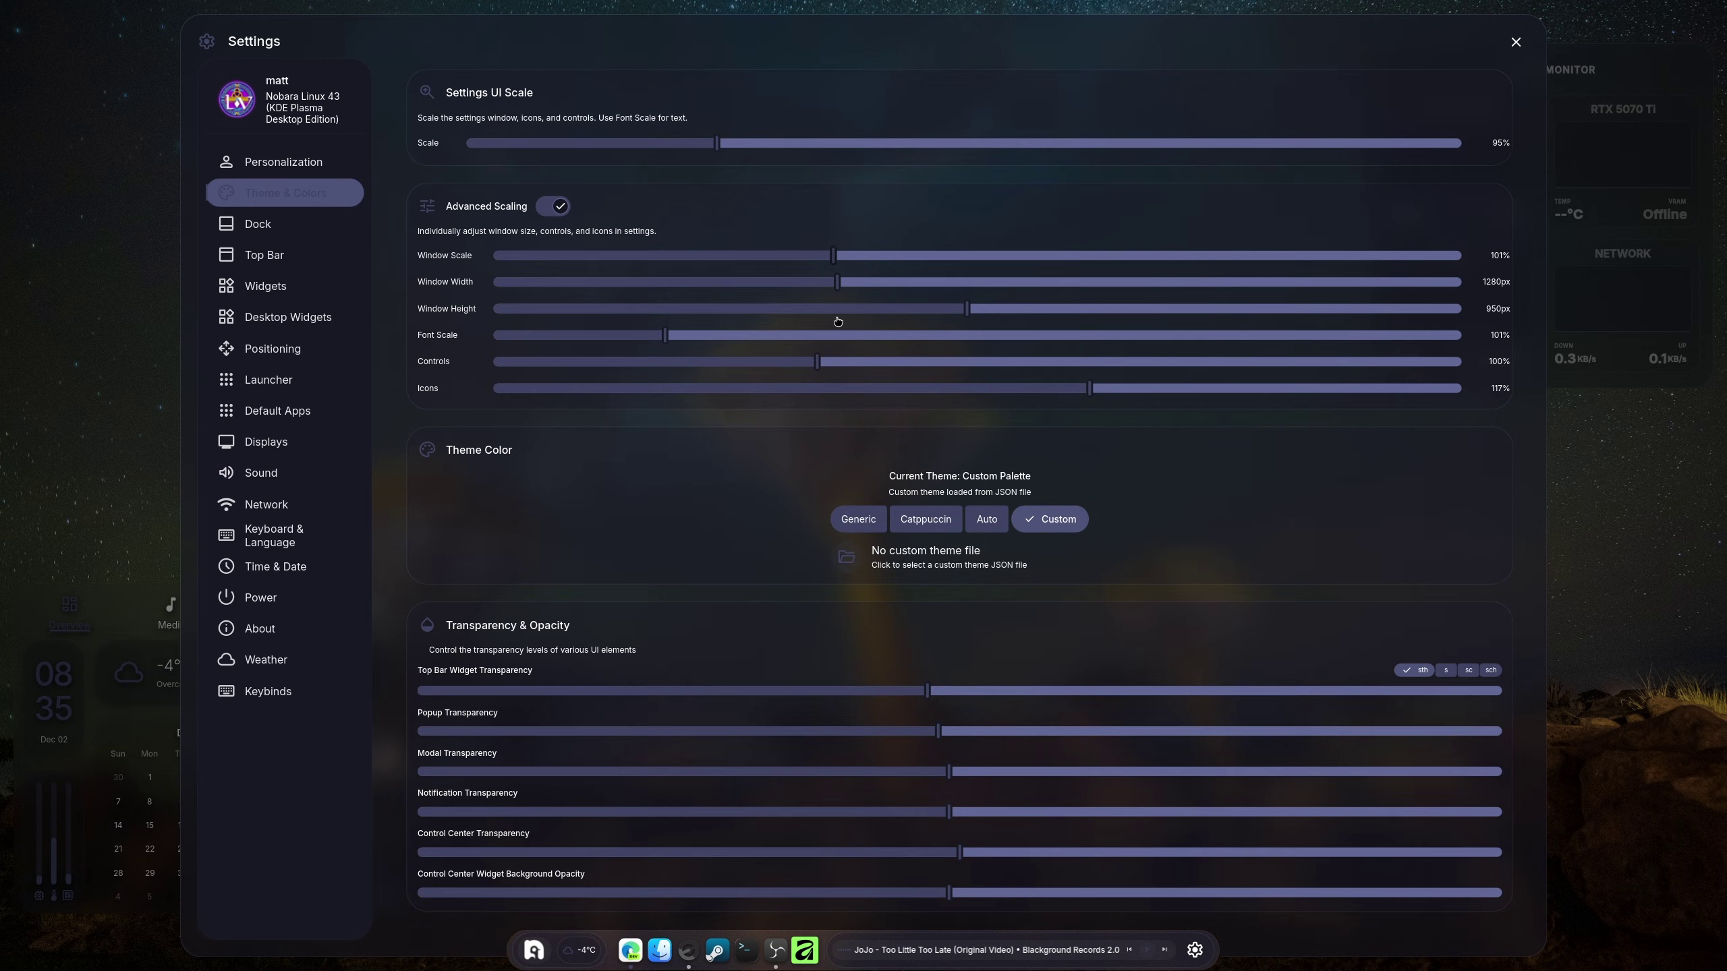
pyautogui.moveTo(837, 322); pyautogui.dragTo(714, 311)
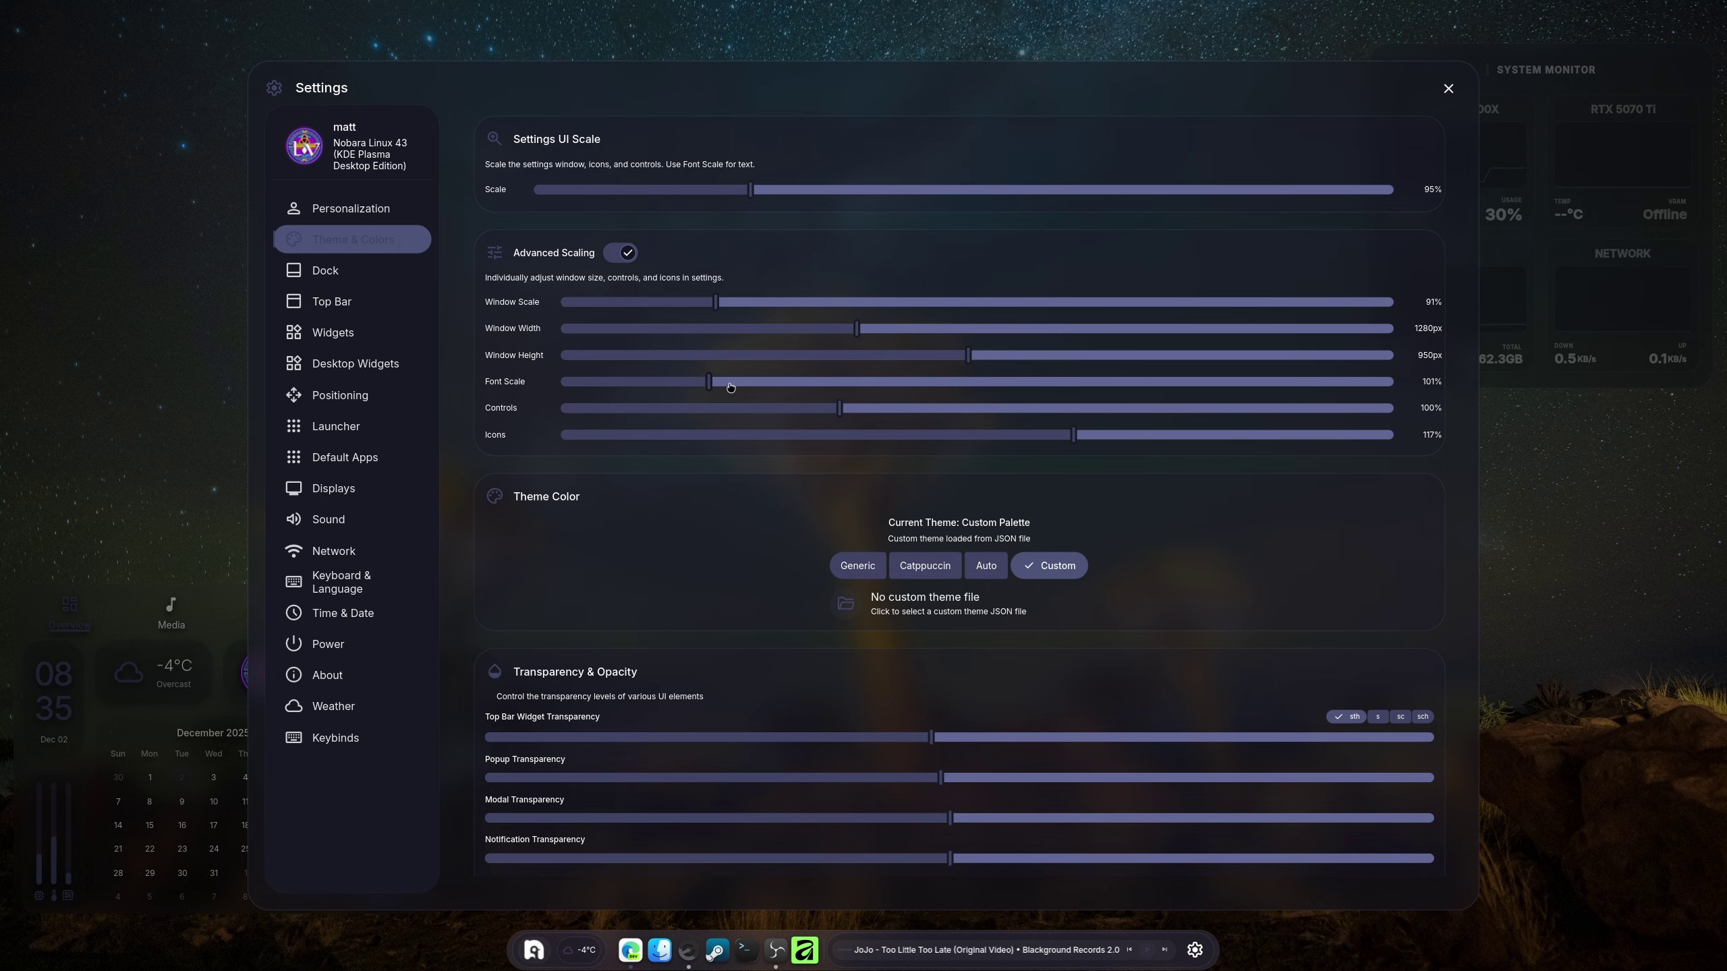
pyautogui.moveTo(730, 386); pyautogui.dragTo(687, 391)
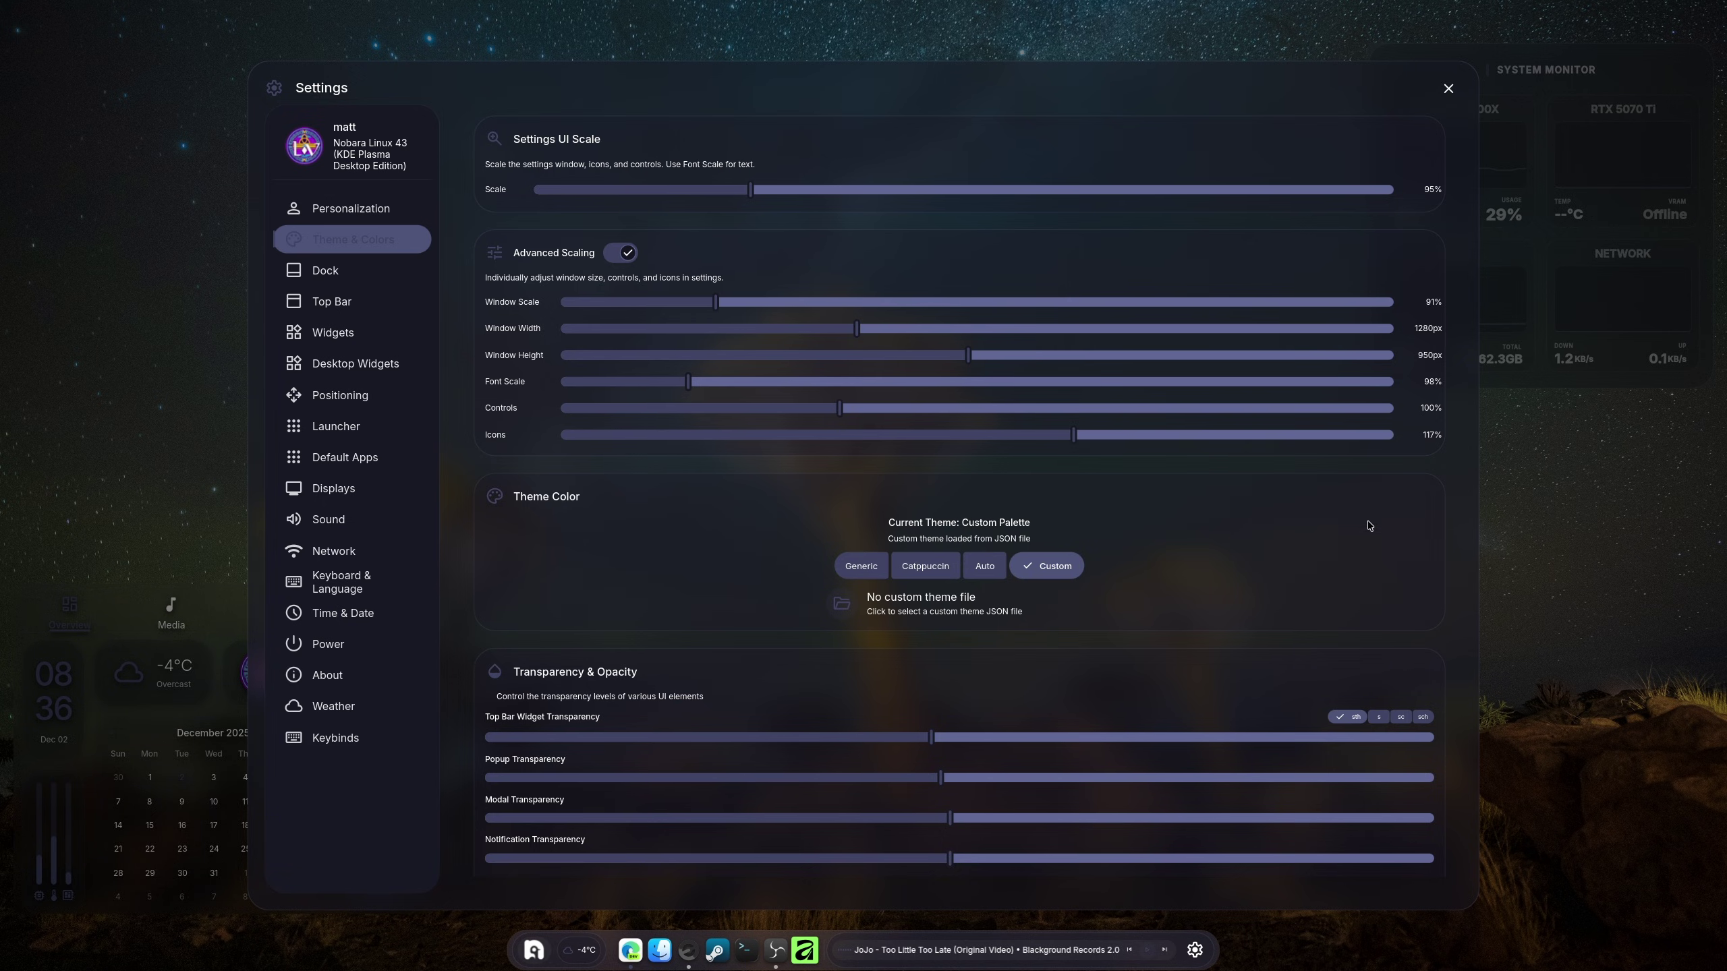
pyautogui.scroll(-1, 1369, 526)
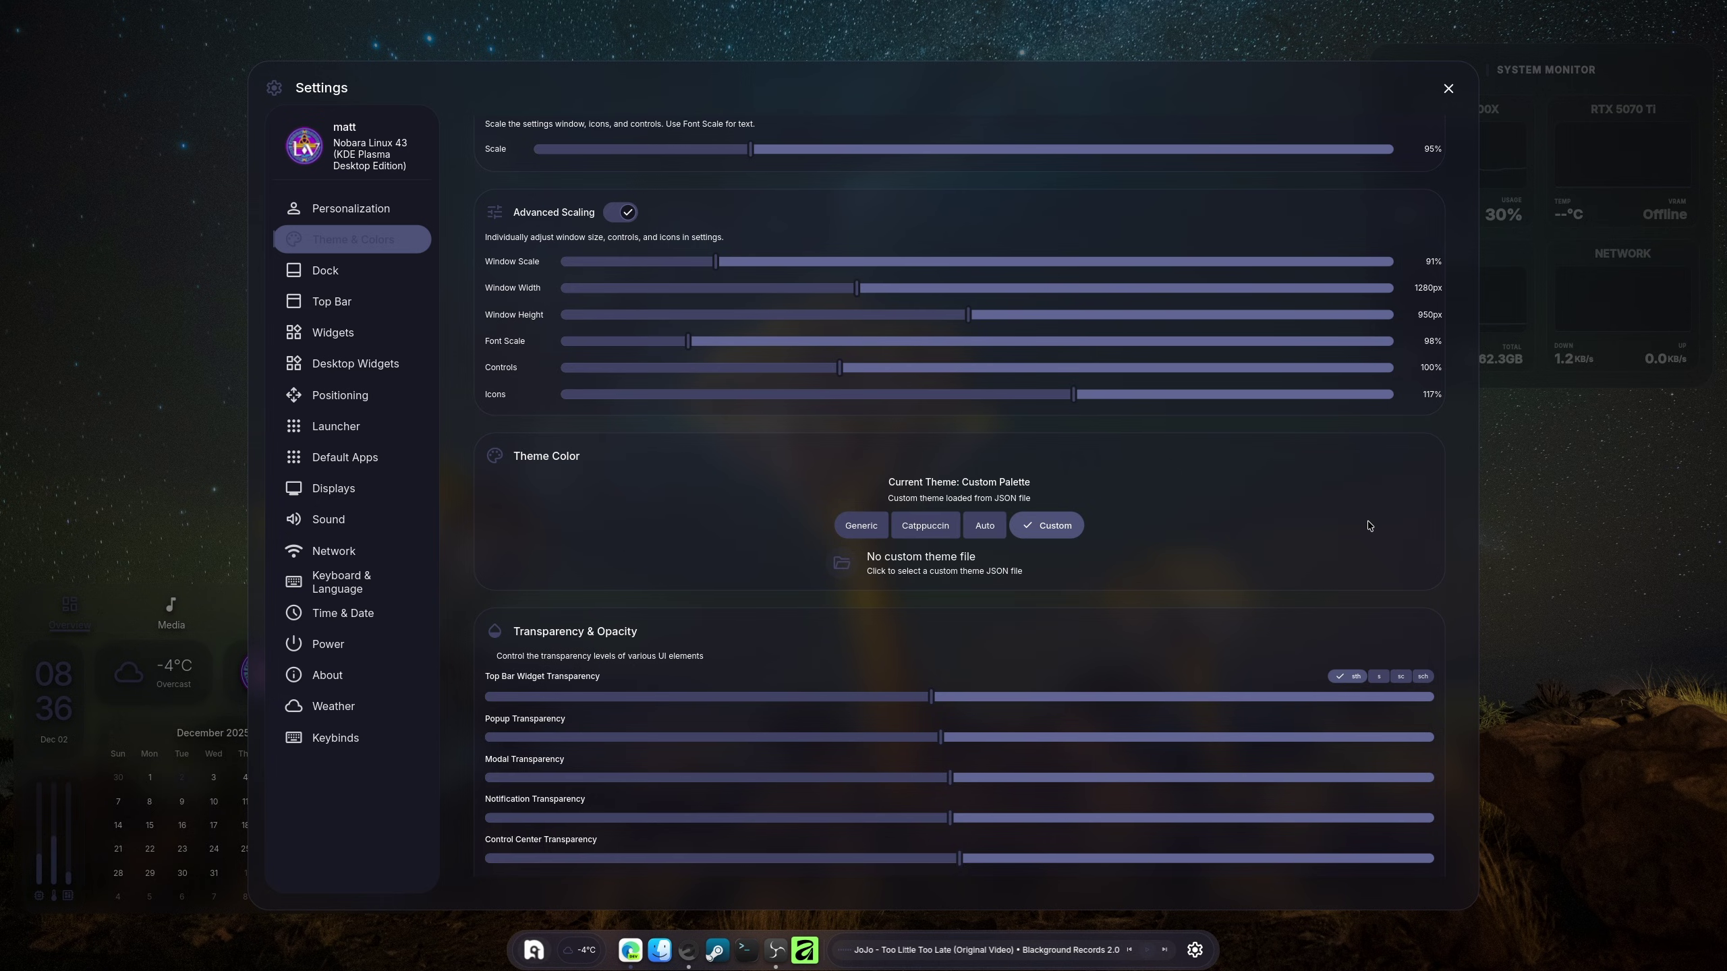
pyautogui.scroll(-15, 1417, 498)
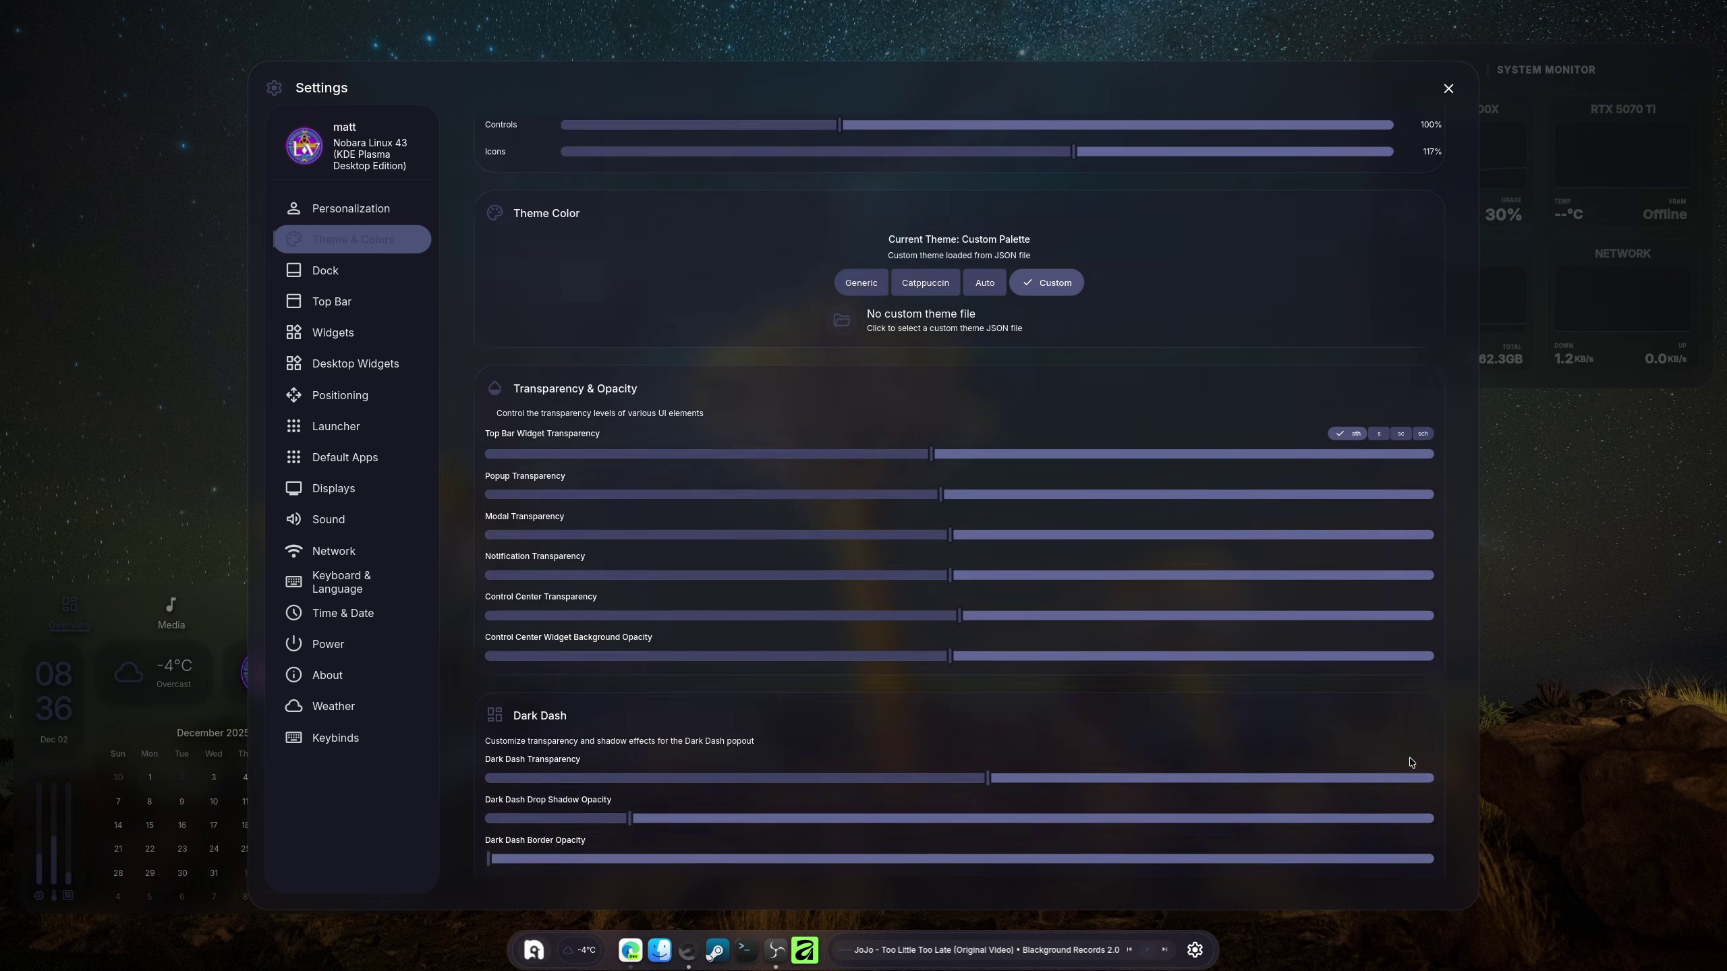
pyautogui.scroll(-15, 1398, 753)
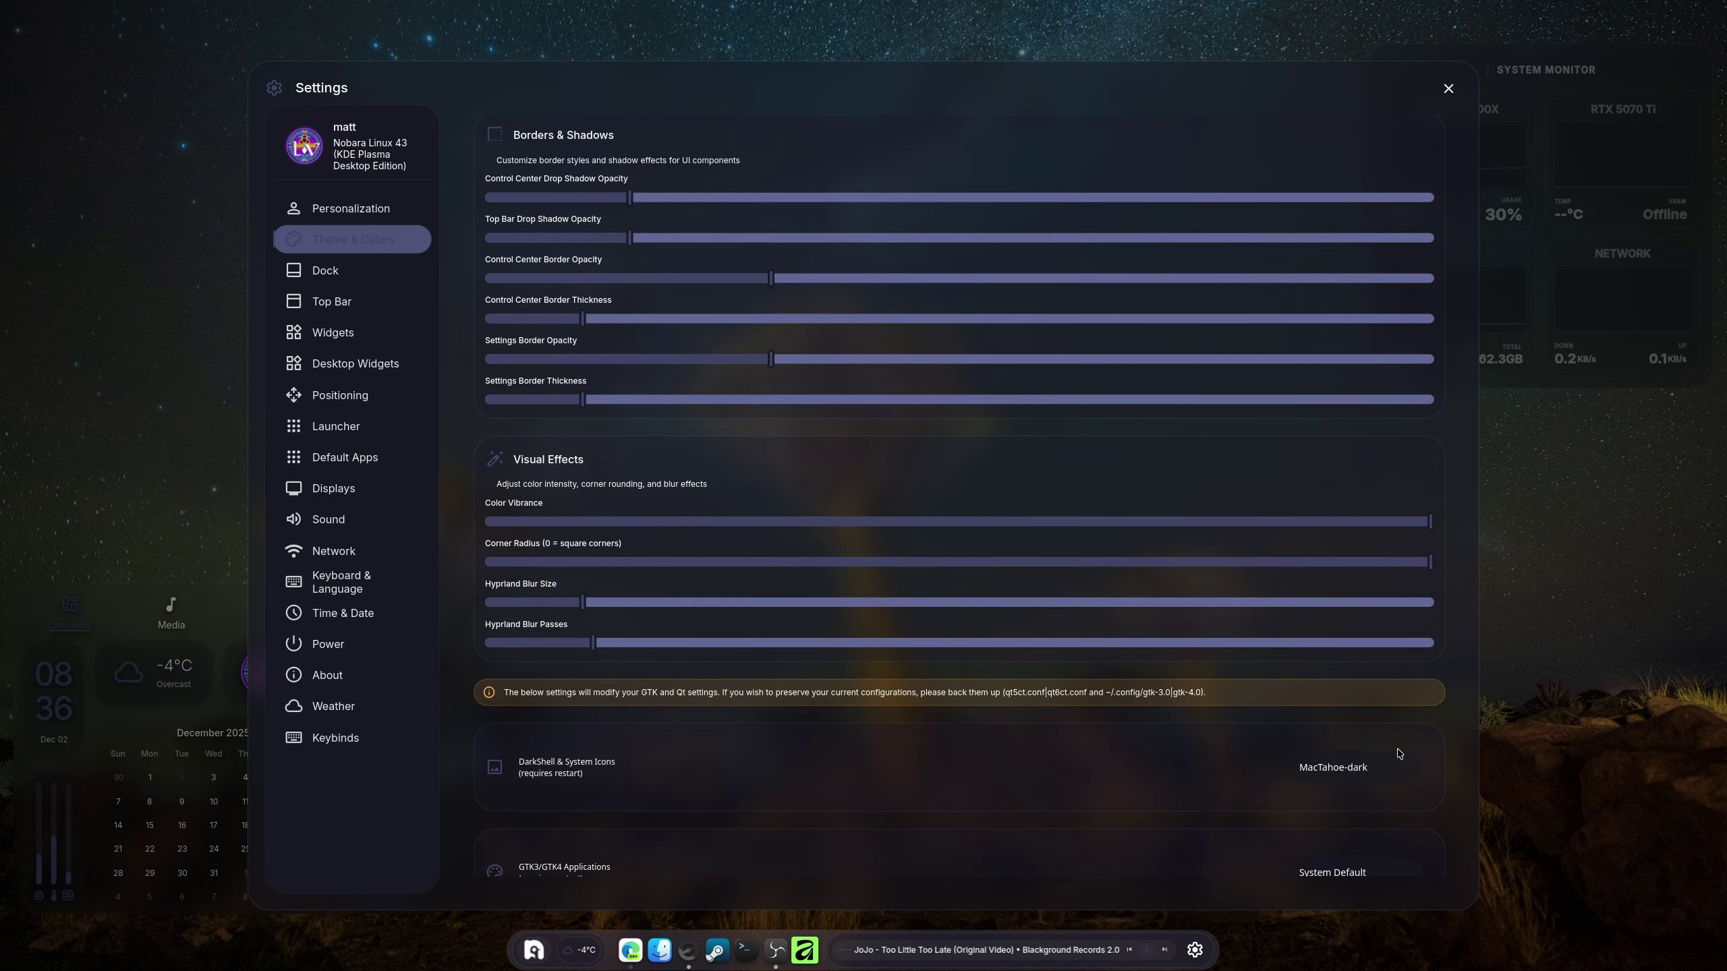
pyautogui.scroll(-2, 1399, 753)
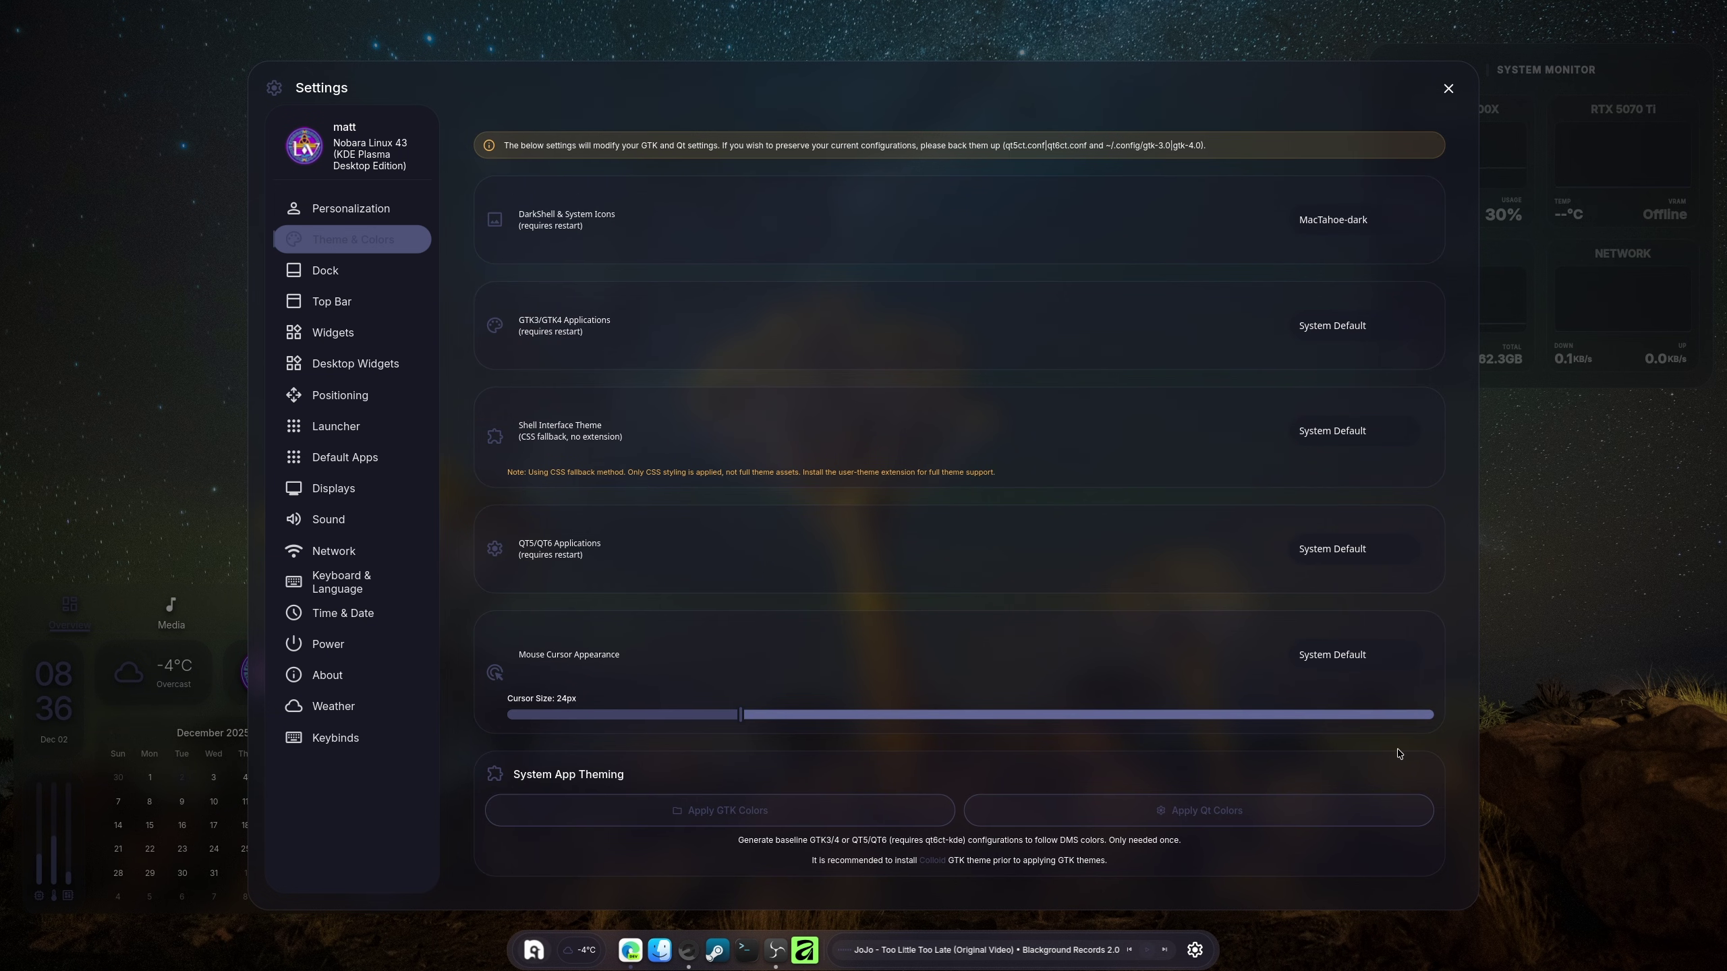
# Close the Settings window with its top-right X button
pyautogui.click(1436, 97)
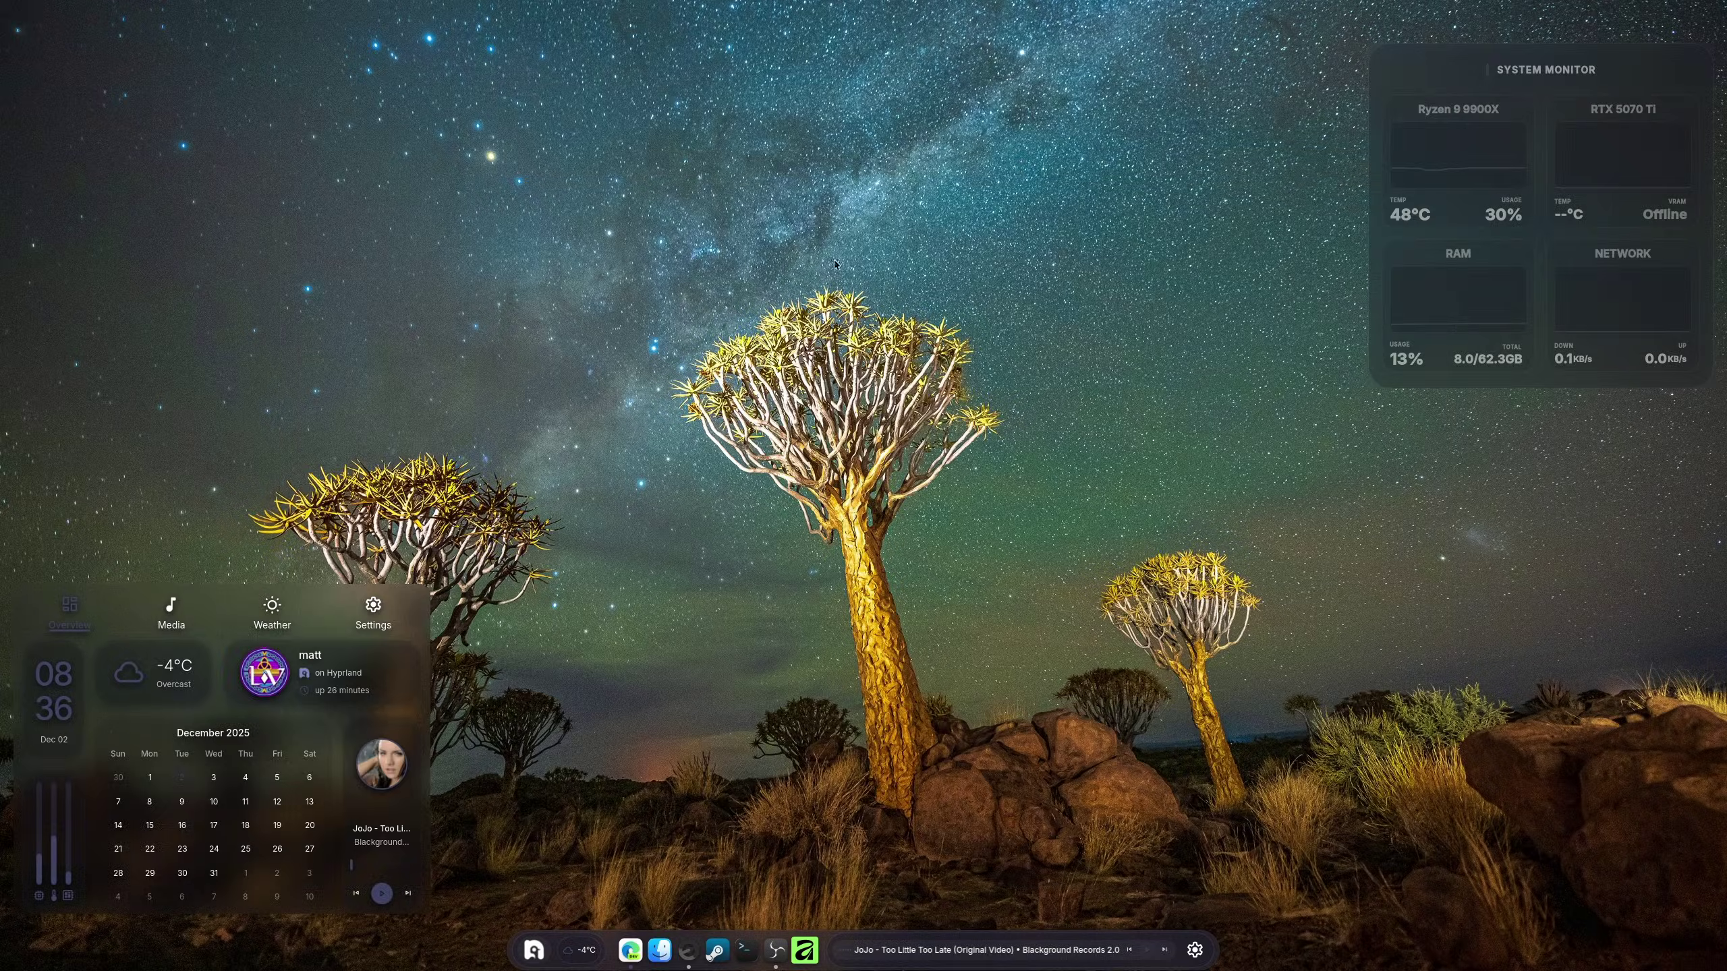